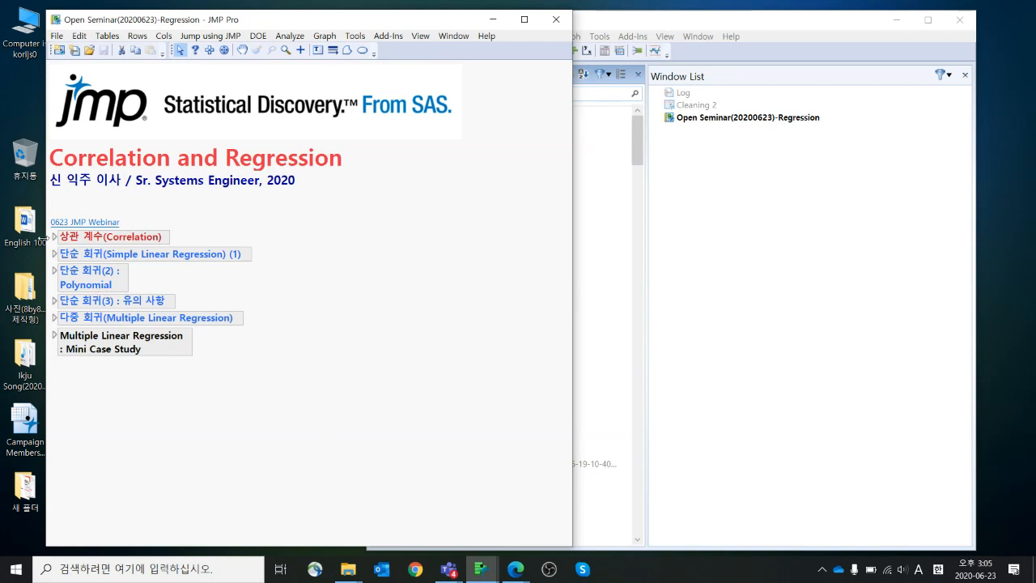
Expand the Correlation section of the journal and review its notes on linear relation, causation, outliers and the practice methods
{"action": "left_click", "coordinate": [55, 236]}
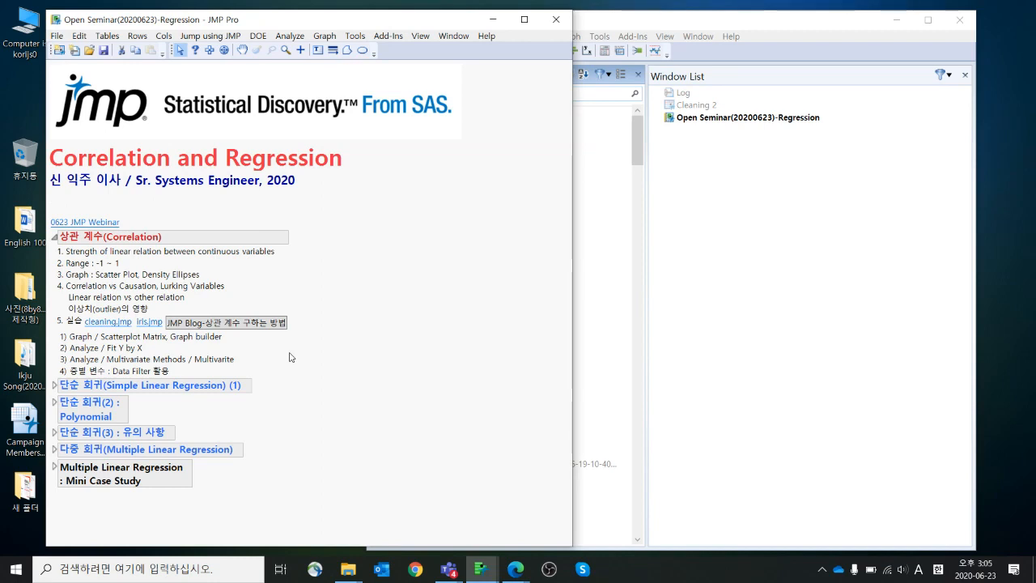
{"action": "double_click", "coordinate": [249, 254]}
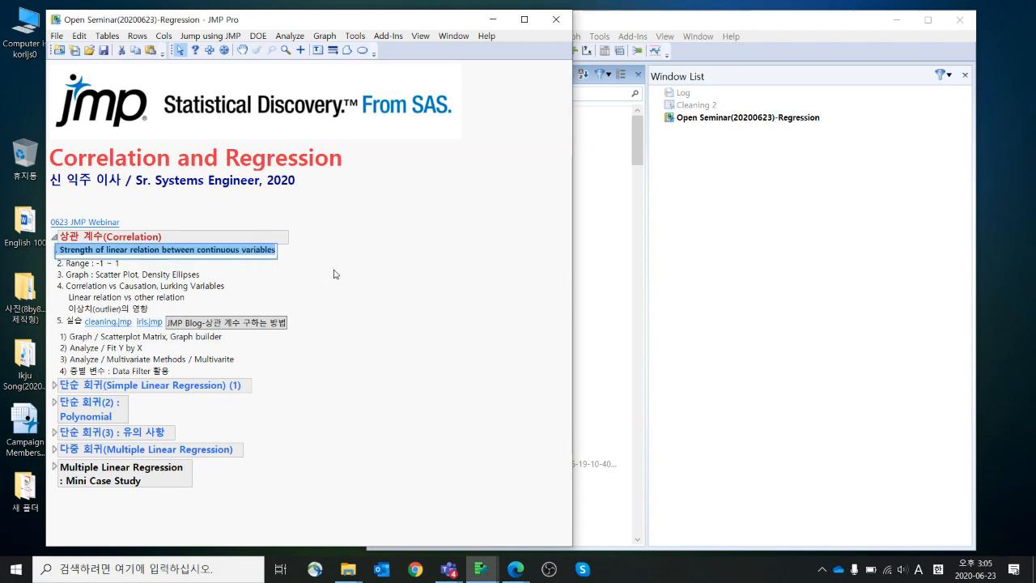
{"action": "left_click", "coordinate": [332, 273]}
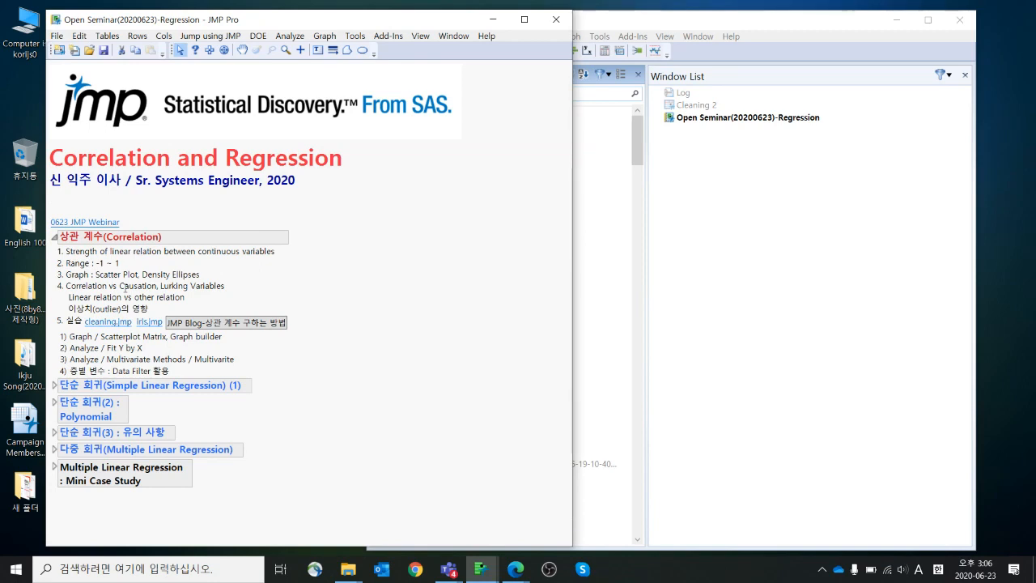
{"action": "left_click", "coordinate": [132, 287]}
{"action": "left_click", "coordinate": [280, 280]}
{"action": "left_click", "coordinate": [142, 309]}
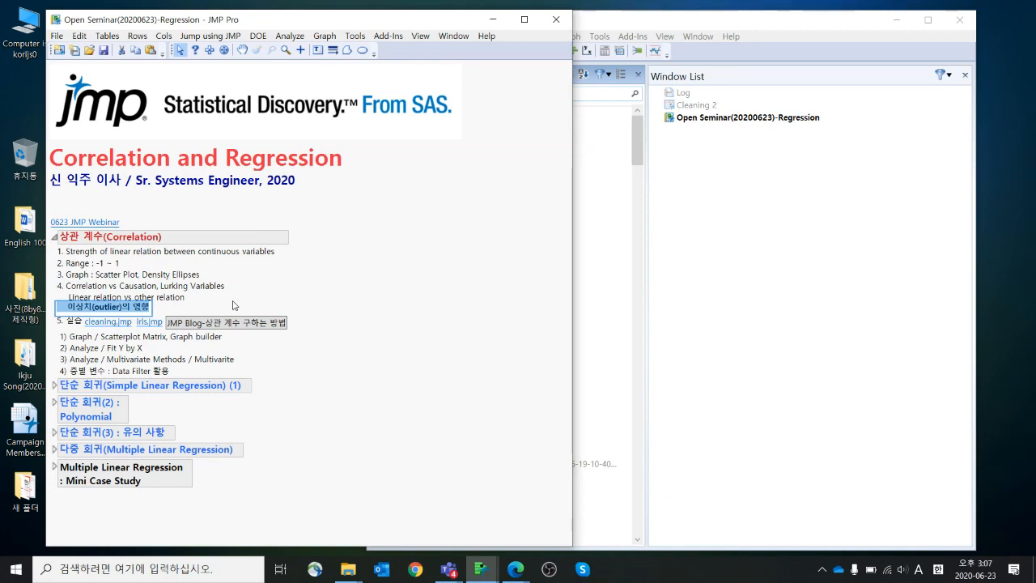
{"action": "left_click", "coordinate": [342, 294]}
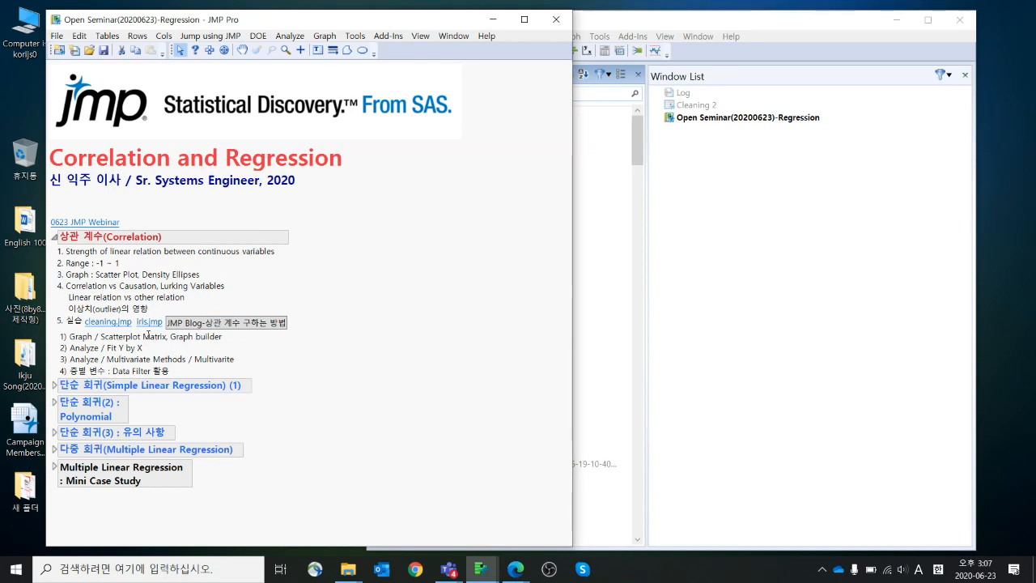
{"action": "left_click", "coordinate": [148, 335]}
{"action": "left_click", "coordinate": [142, 346]}
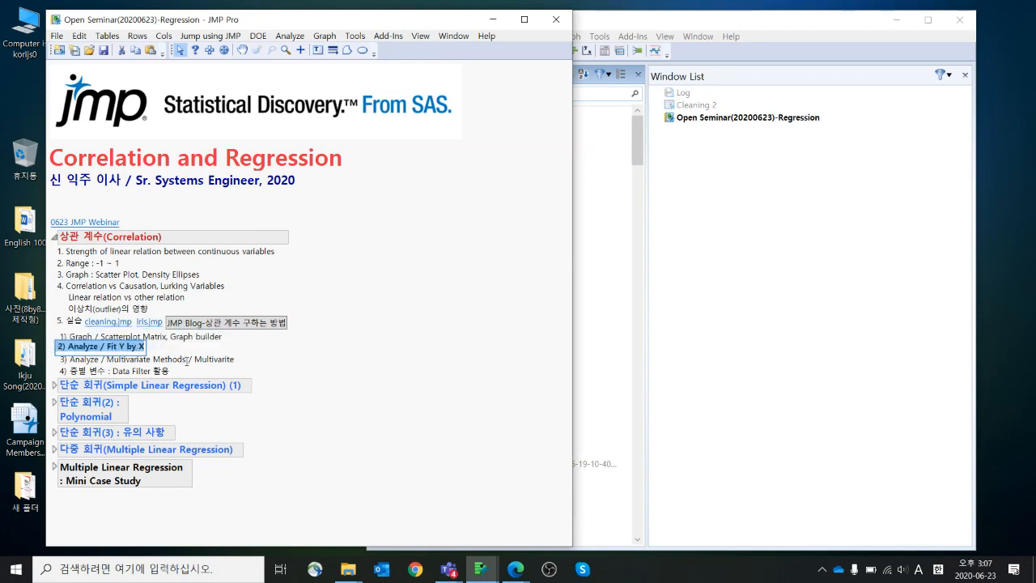
{"action": "left_click", "coordinate": [186, 362]}
{"action": "left_click", "coordinate": [312, 349]}
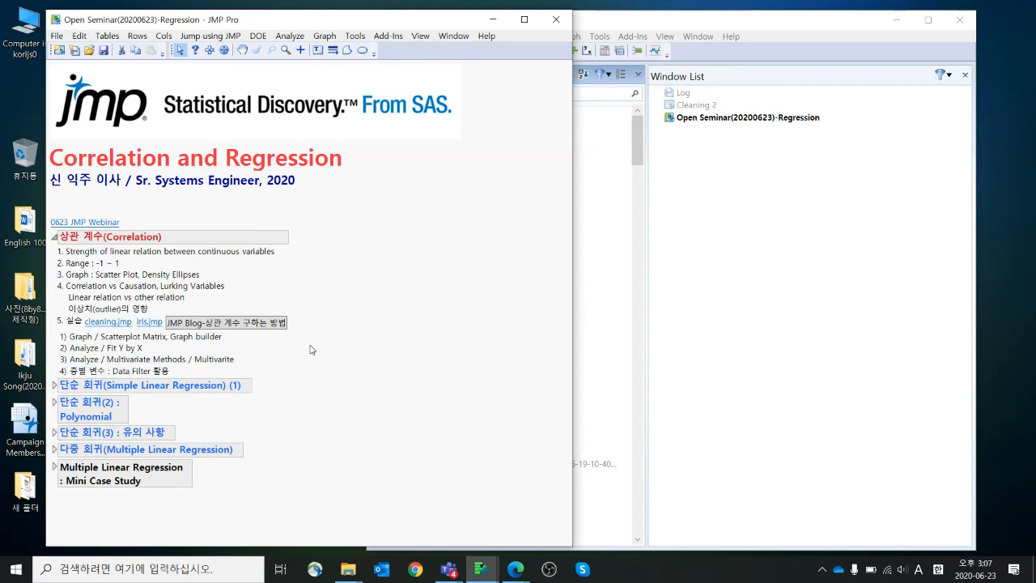
{"action": "mouse_move", "coordinate": [308, 349]}
{"action": "left_mouse_down"}
{"action": "mouse_move", "coordinate": [155, 350]}
{"action": "mouse_move", "coordinate": [277, 348]}
{"action": "mouse_move", "coordinate": [276, 361]}
{"action": "left_mouse_up"}
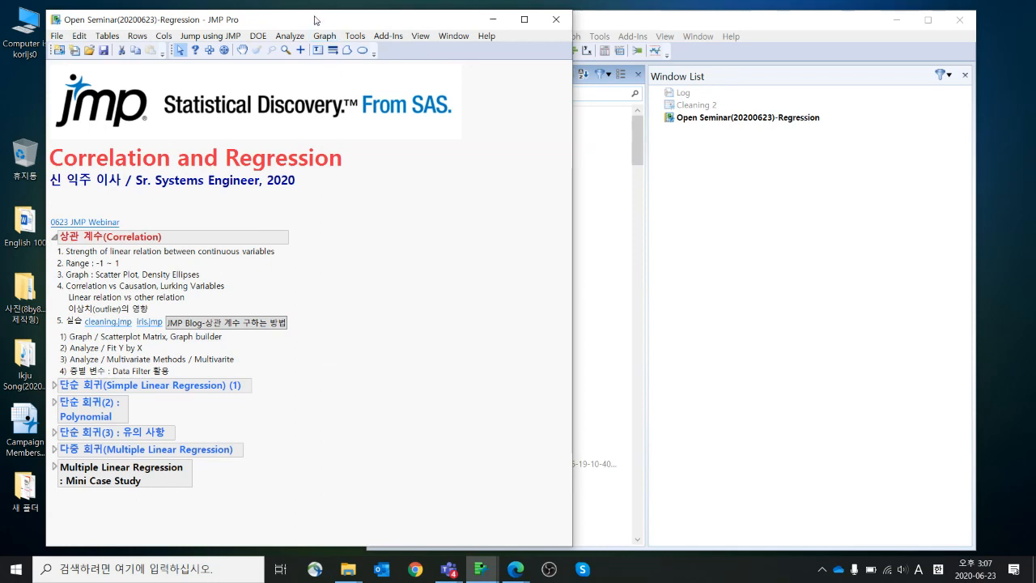
Open the cleaning.jmp data table from the journal and arrange the windows, enlarging the table to show more rows and columns
{"action": "left_click_drag", "start_coordinate": [315, 19], "coordinate": [282, 15]}
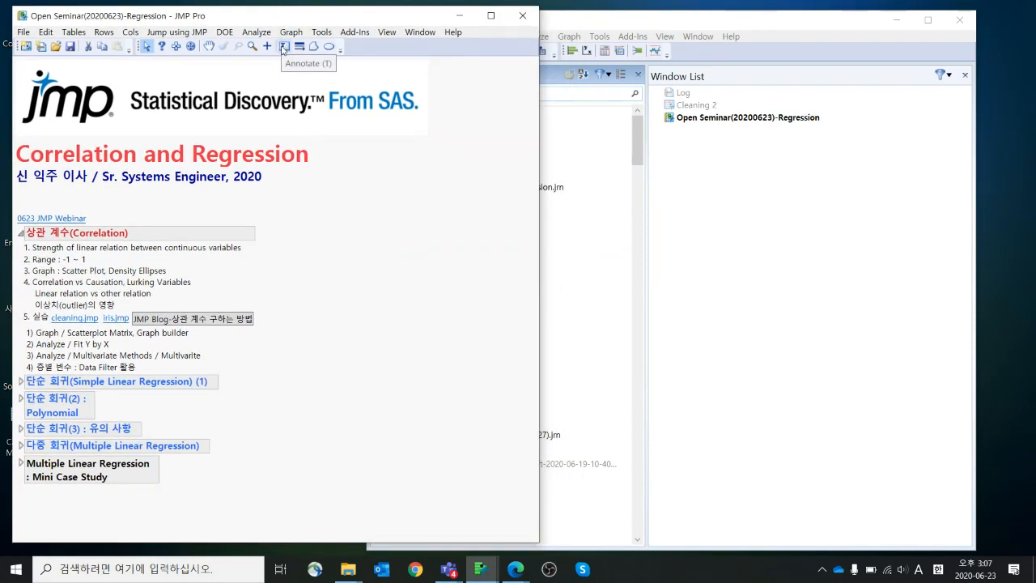
{"action": "left_click", "coordinate": [85, 319]}
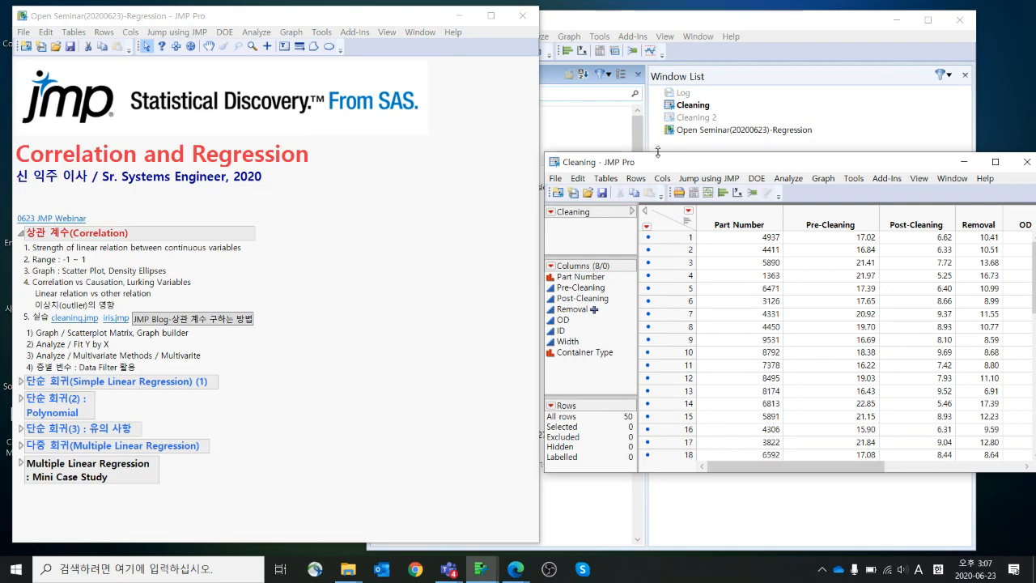
{"action": "left_click_drag", "start_coordinate": [657, 165], "coordinate": [432, 84]}
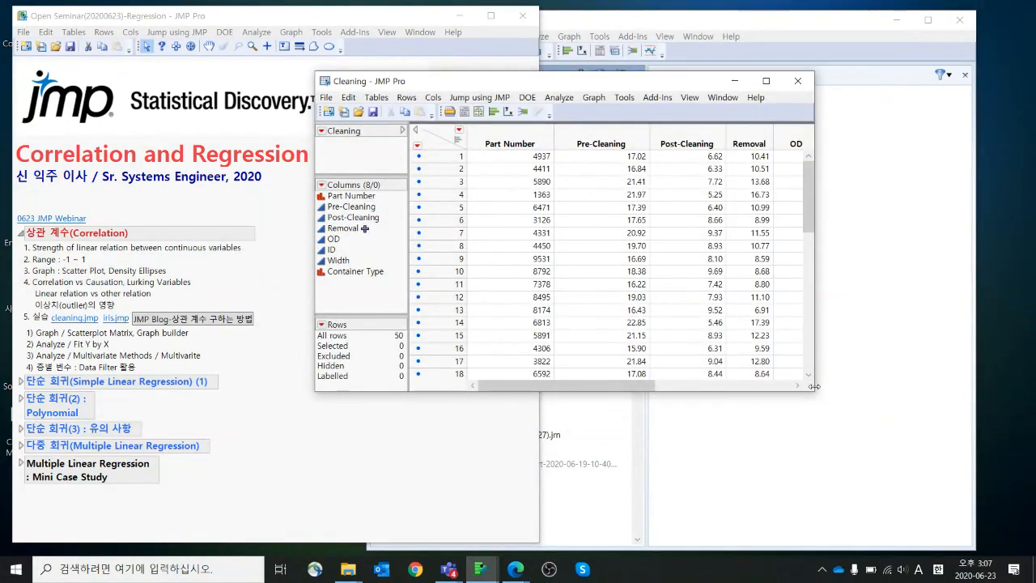
{"action": "left_click_drag", "start_coordinate": [808, 391], "coordinate": [890, 522]}
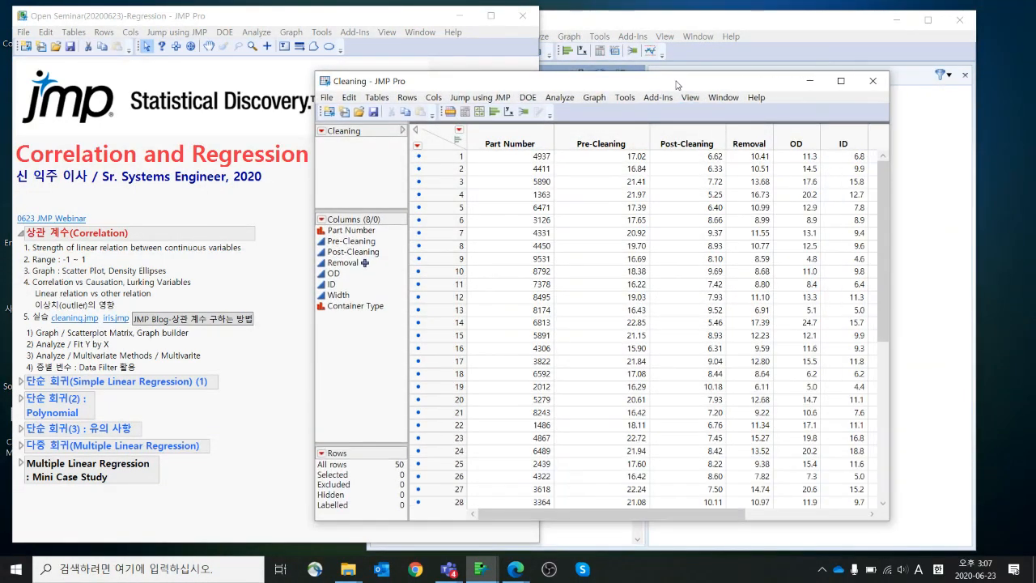
{"action": "left_click_drag", "start_coordinate": [672, 84], "coordinate": [669, 49]}
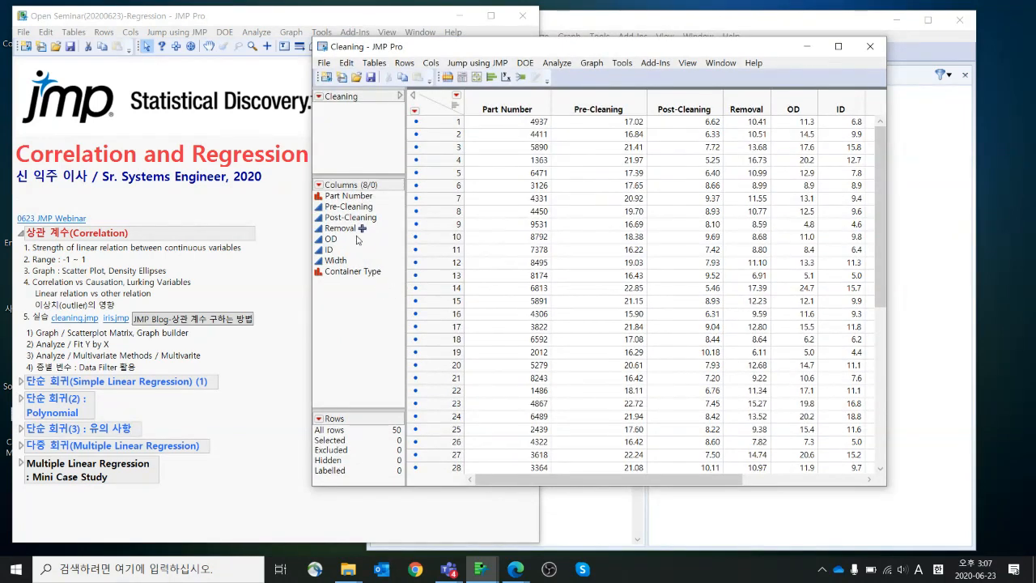
Examine the ID, Removal and OD columns in the Cleaning data table
{"action": "left_click", "coordinate": [359, 250]}
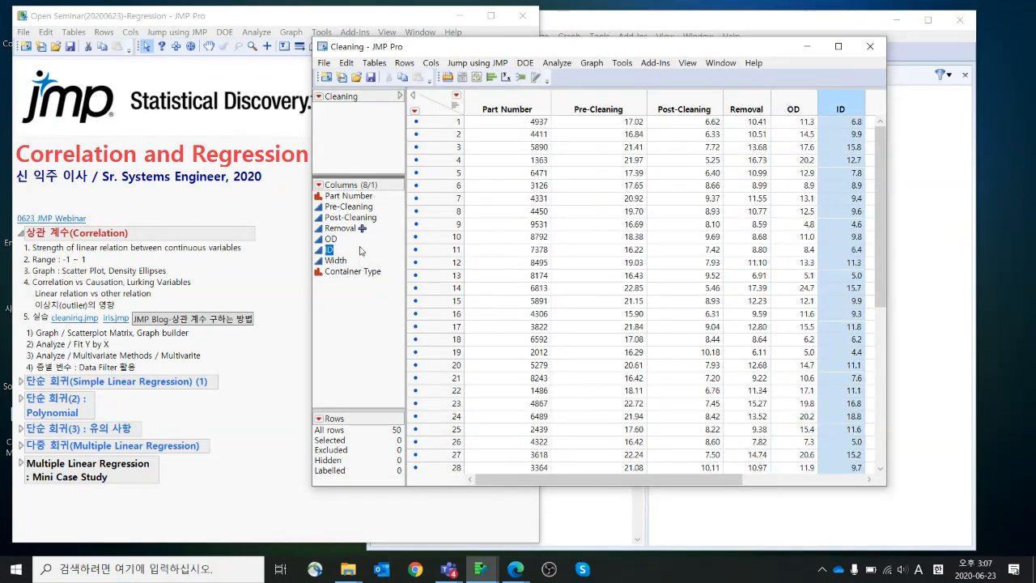
{"action": "left_click", "coordinate": [354, 230]}
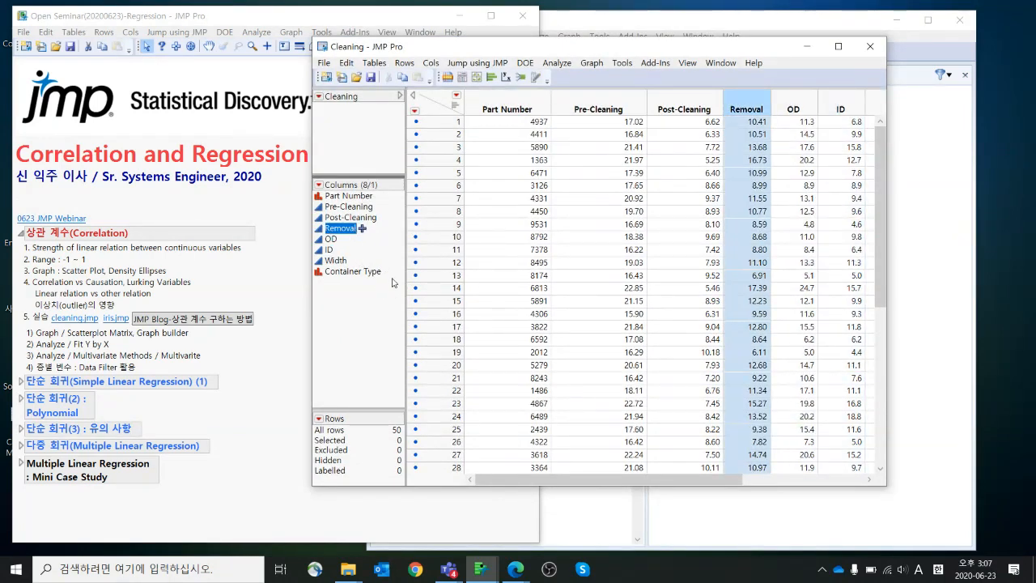
{"action": "left_click", "coordinate": [369, 241]}
{"action": "left_click", "coordinate": [376, 231]}
Create a lower triangular scatterplot matrix with Removal, OD and ID as Y columns, and place its report over the data table
{"action": "left_click", "coordinate": [591, 65]}
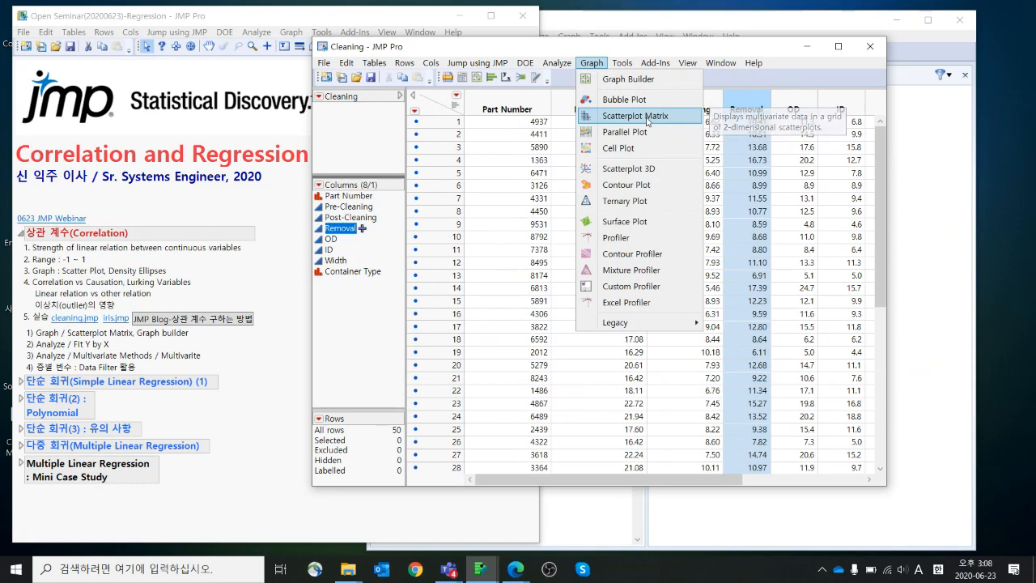
{"action": "left_click", "coordinate": [647, 118]}
{"action": "left_click", "coordinate": [438, 194]}
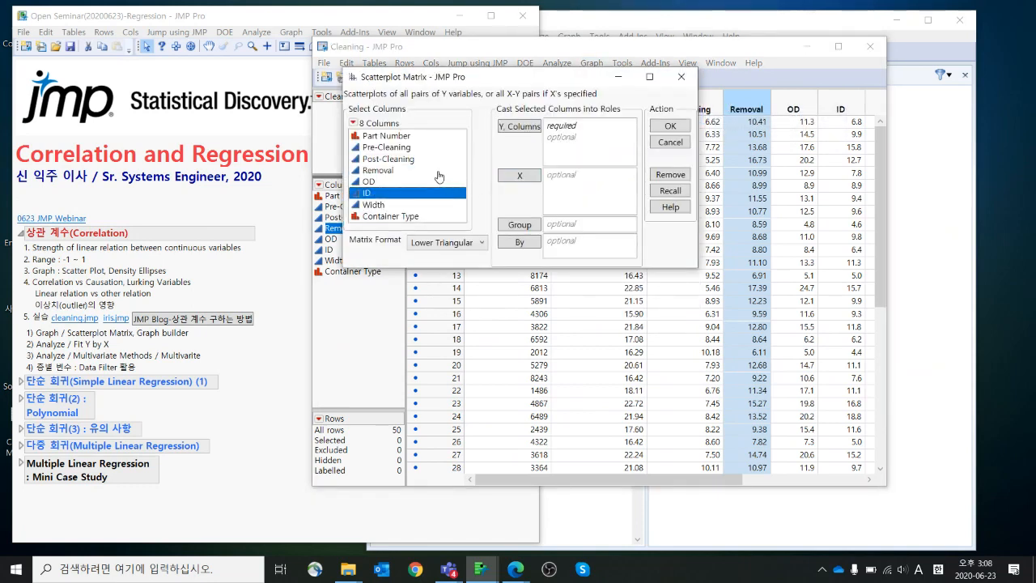
{"action": "left_click_drag", "start_coordinate": [437, 171], "coordinate": [438, 194]}
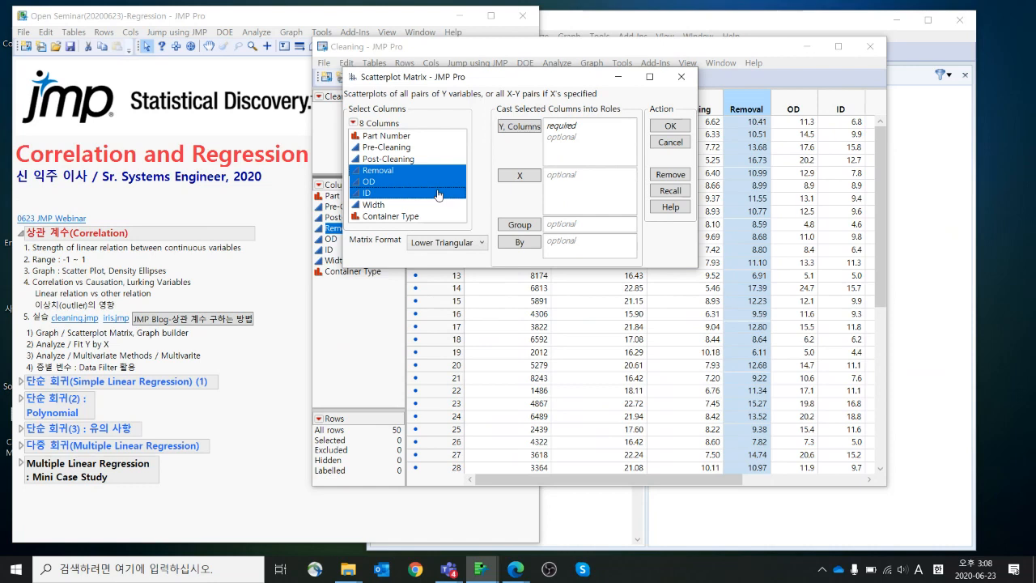
{"action": "left_click", "coordinate": [519, 127]}
{"action": "left_click", "coordinate": [666, 128]}
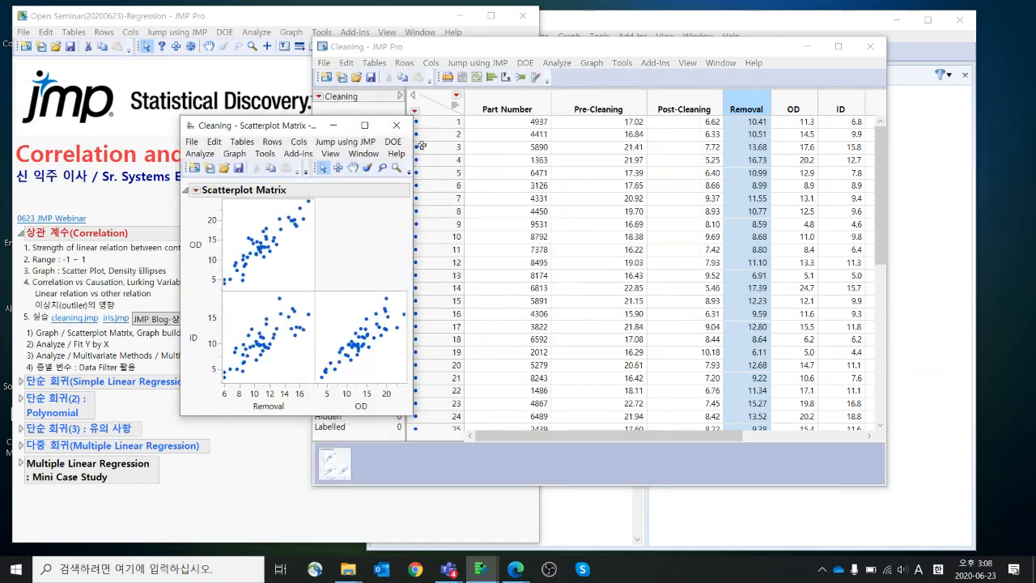
{"action": "left_click_drag", "start_coordinate": [293, 129], "coordinate": [611, 113]}
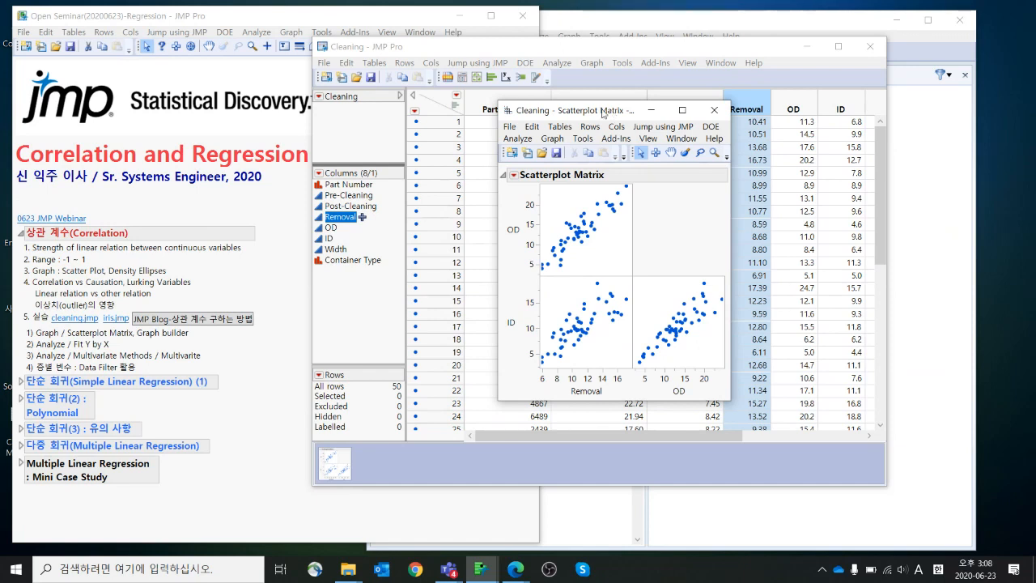
Close the scatterplot matrix report and return to the Cleaning data table
{"action": "left_click", "coordinate": [552, 138]}
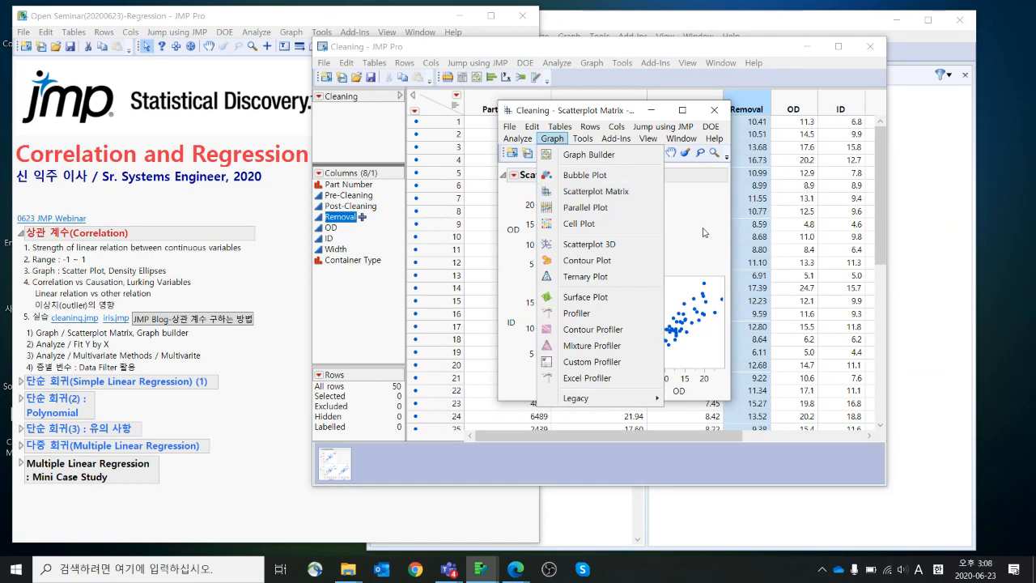
{"action": "left_click", "coordinate": [606, 192]}
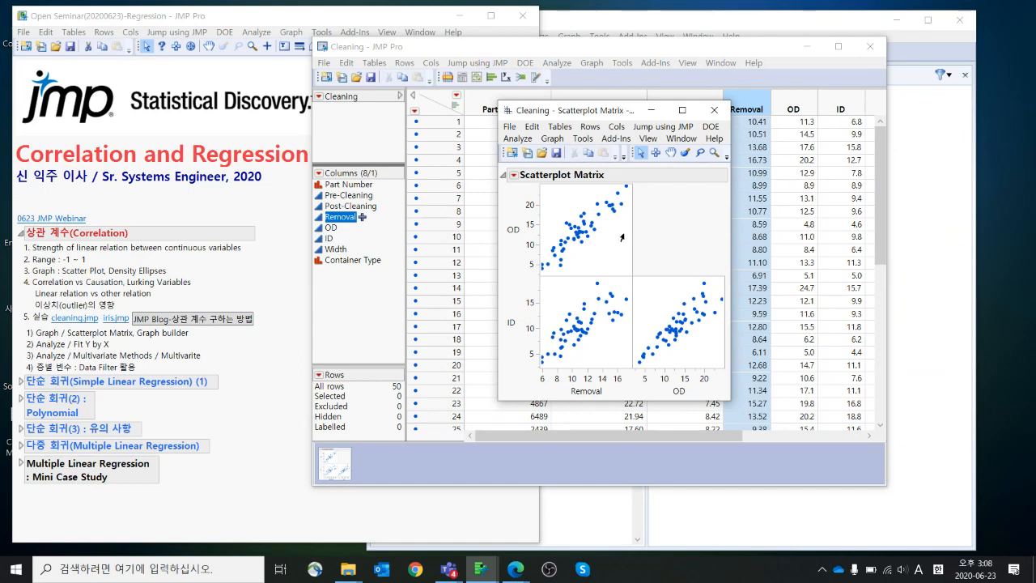
{"action": "left_click", "coordinate": [714, 110]}
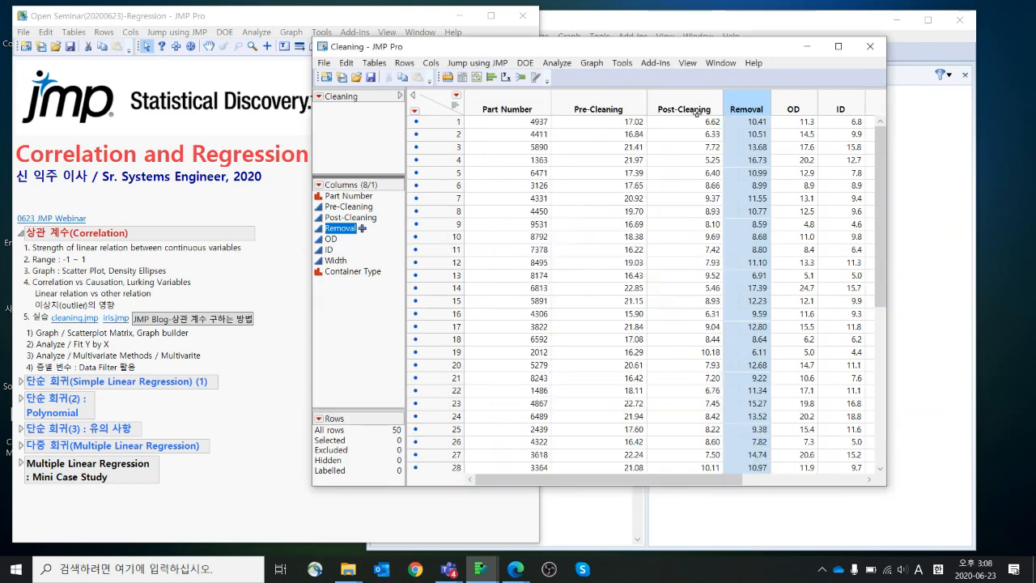
Plot Removal on the Y axis against OD on the X axis in Graph Builder
{"action": "left_click", "coordinate": [593, 64]}
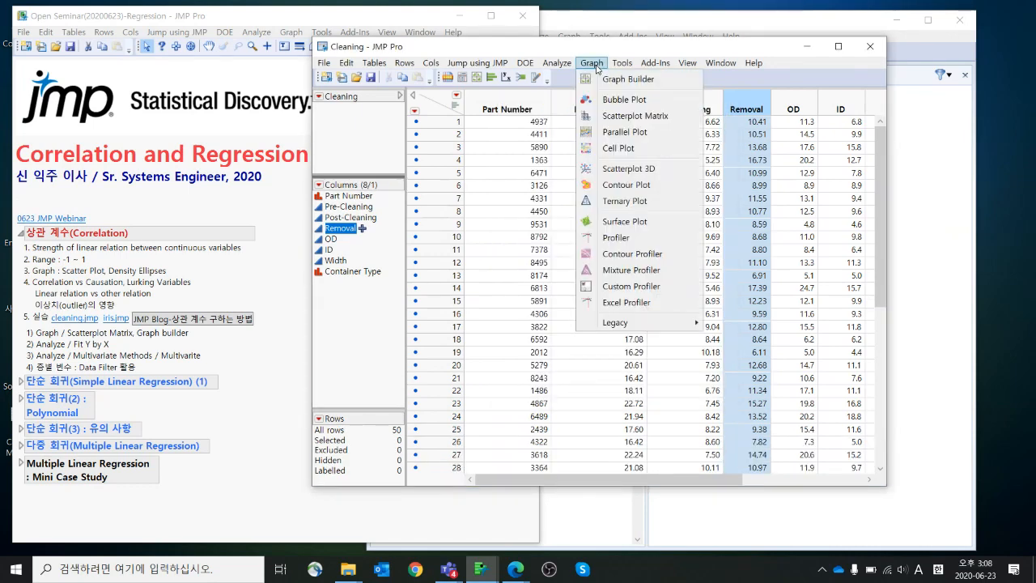
{"action": "left_click", "coordinate": [609, 78]}
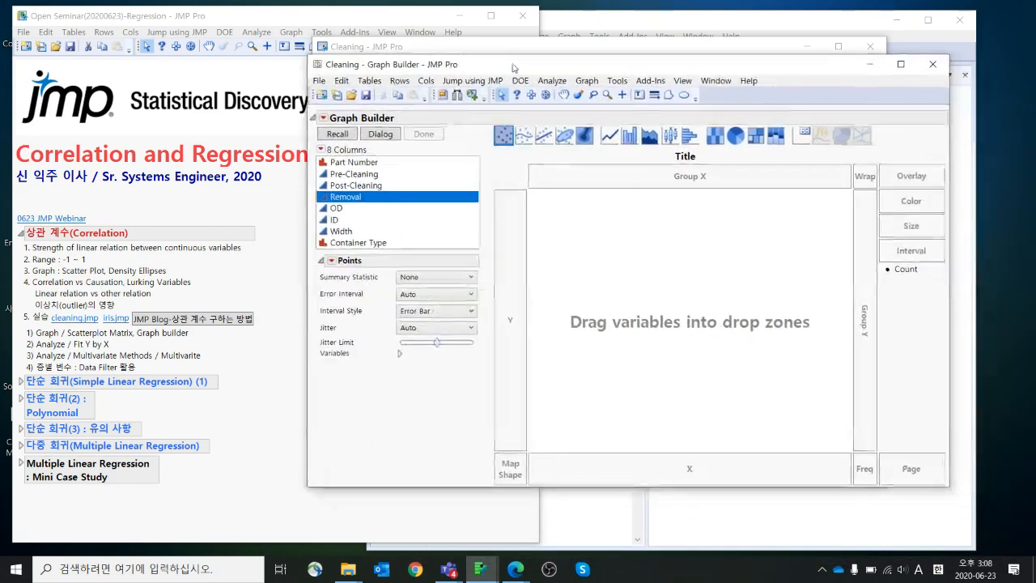
{"action": "left_click_drag", "start_coordinate": [479, 206], "coordinate": [431, 205]}
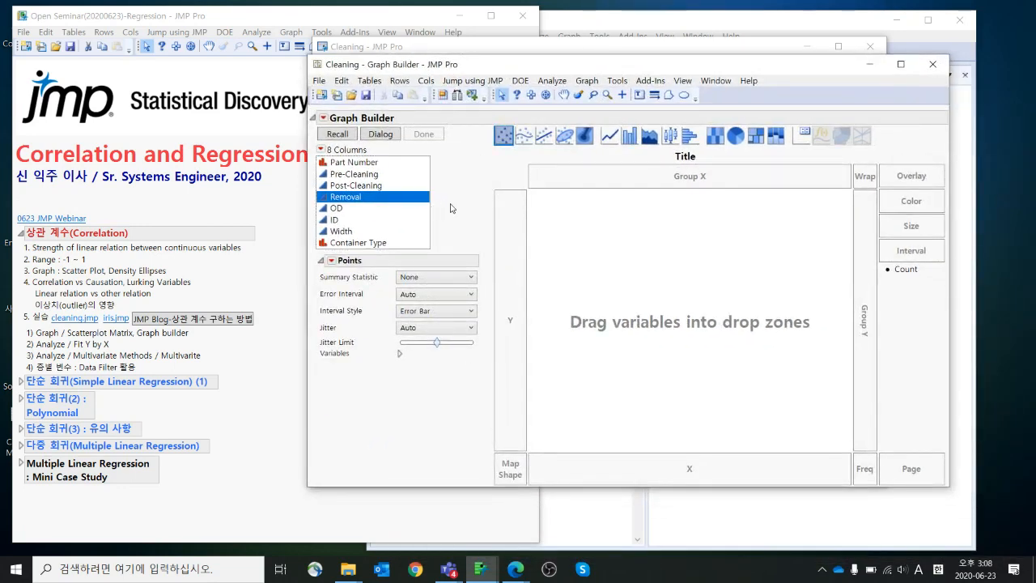
{"action": "left_click", "coordinate": [380, 209]}
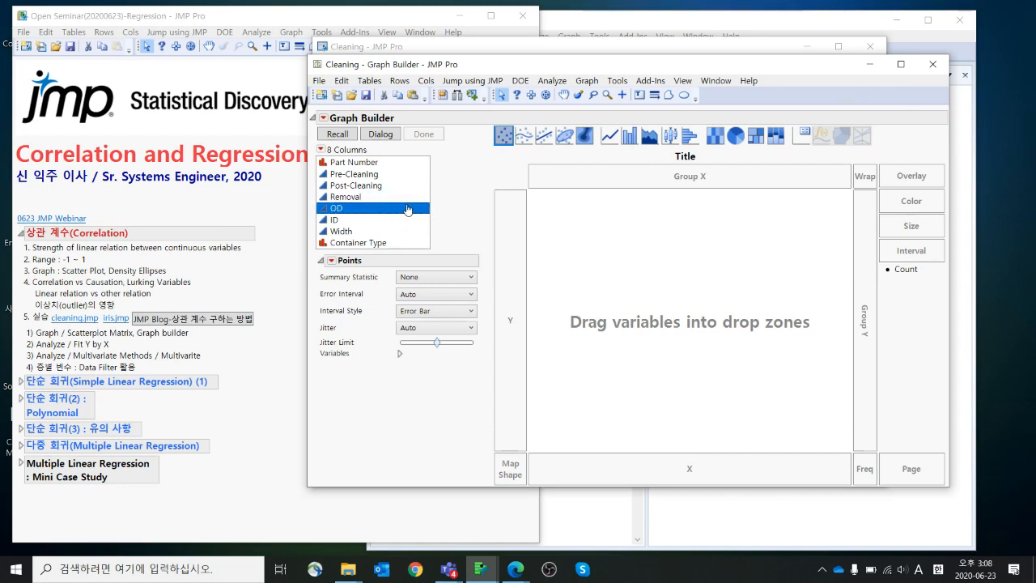
{"action": "left_click_drag", "start_coordinate": [411, 212], "coordinate": [673, 462]}
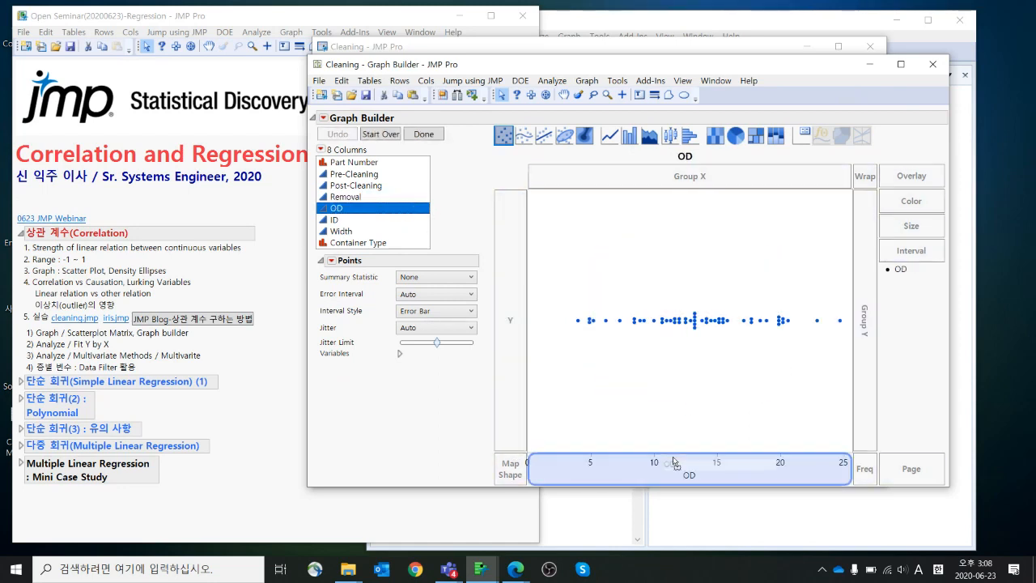
{"action": "left_click", "coordinate": [400, 197]}
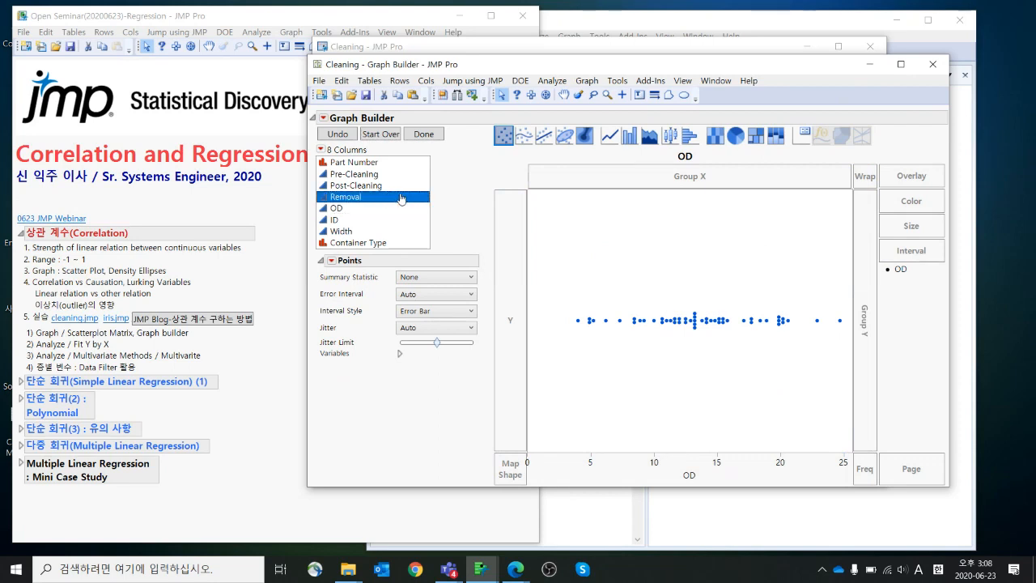
{"action": "left_click_drag", "start_coordinate": [400, 197], "coordinate": [505, 248]}
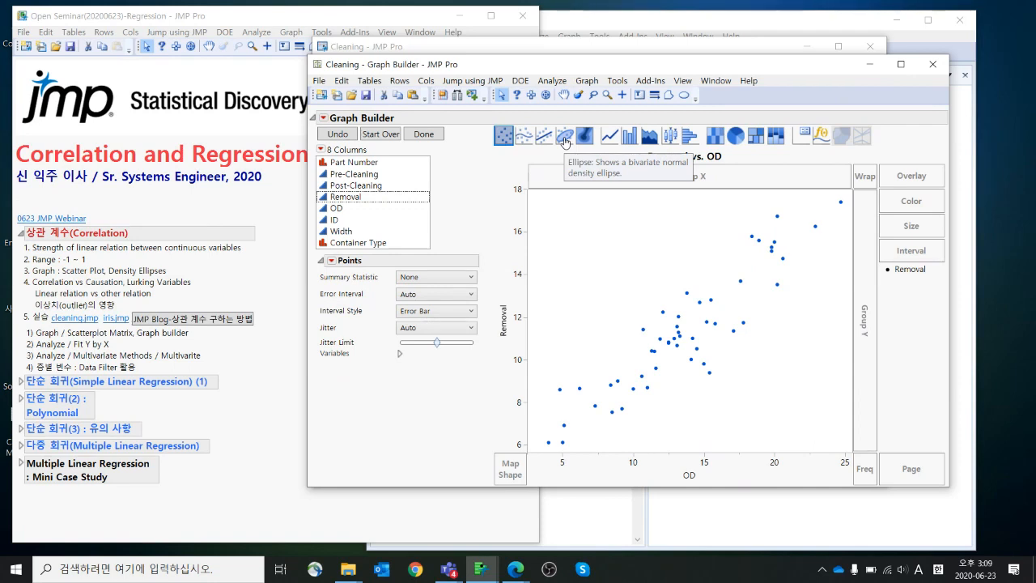
Add a density ellipse with its correlation displayed, and add ID as a second X variable beside OD
{"action": "left_click", "coordinate": [564, 139]}
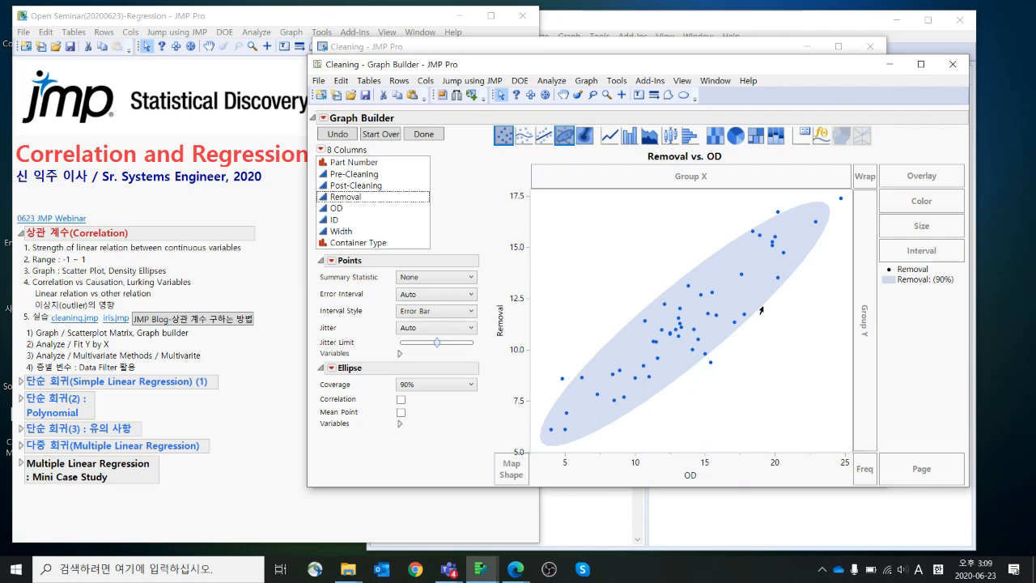
{"action": "left_click", "coordinate": [401, 400]}
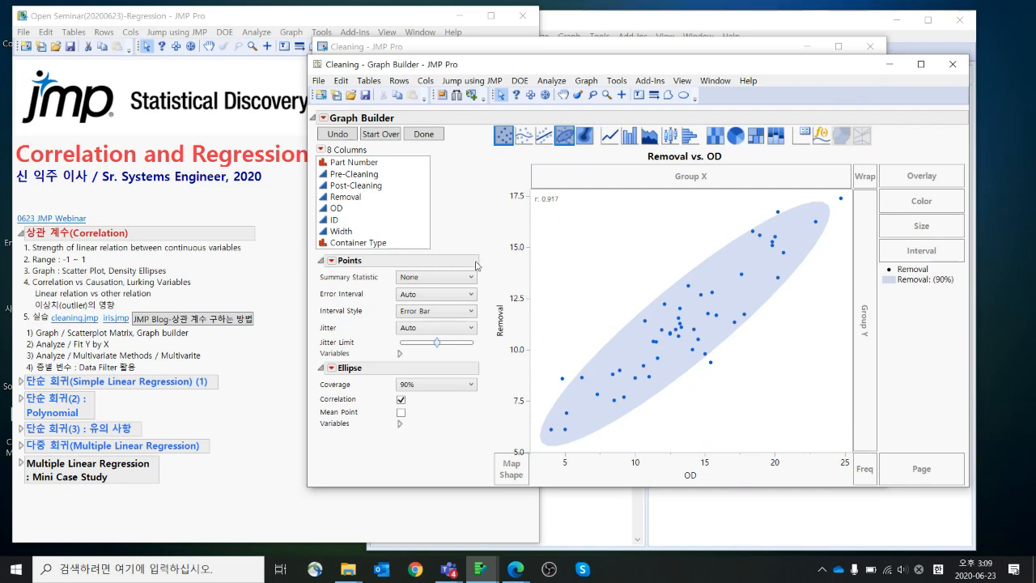
{"action": "left_click", "coordinate": [366, 221]}
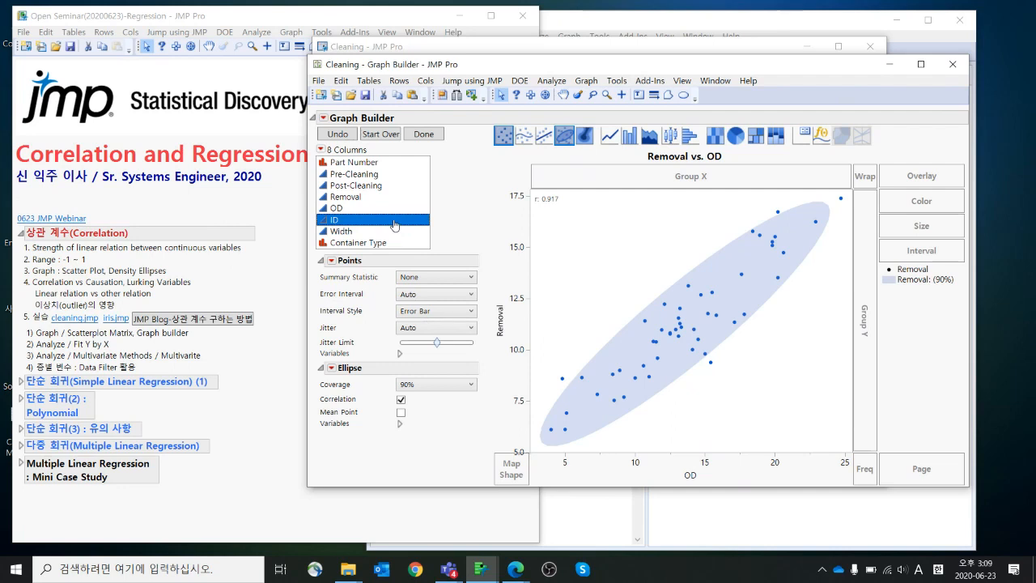
{"action": "left_click_drag", "start_coordinate": [395, 232], "coordinate": [796, 466]}
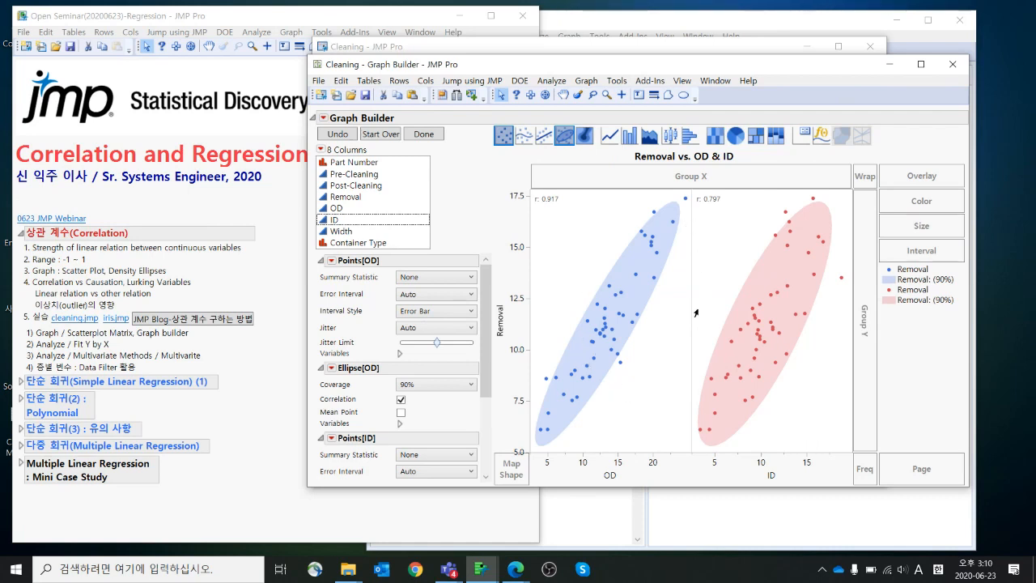
Run Fit Y by X with Removal as the Y response and OD and ID as the X factors
{"action": "left_click", "coordinate": [551, 80]}
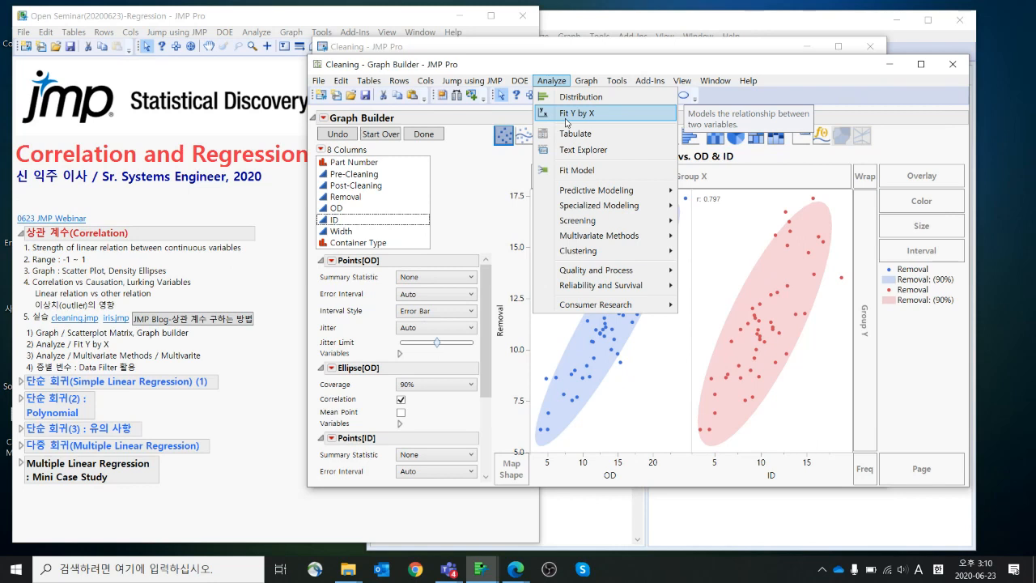
{"action": "left_click", "coordinate": [566, 114]}
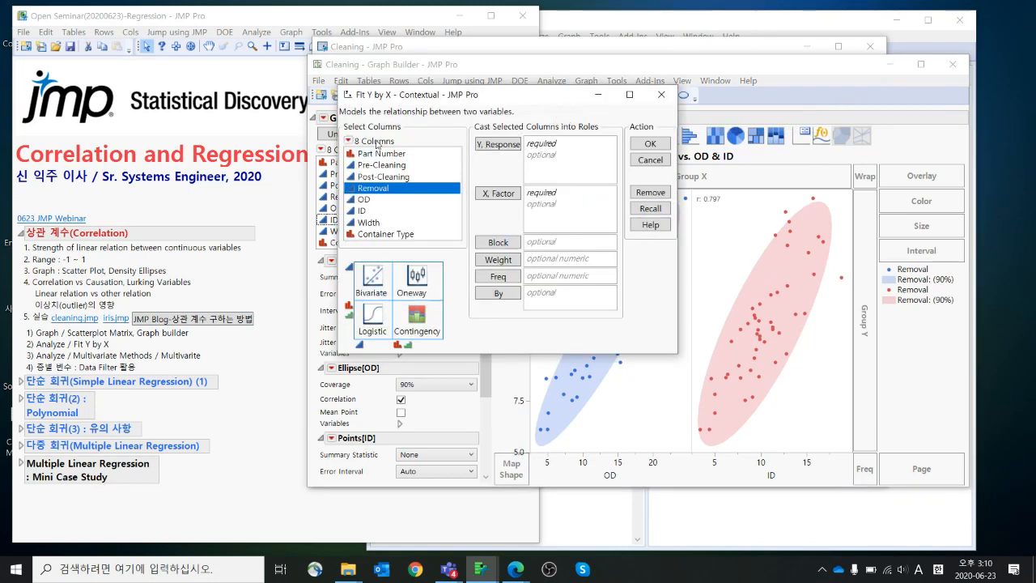
{"action": "left_click", "coordinate": [410, 213]}
{"action": "left_click", "coordinate": [409, 203], "text": "ctrl"}
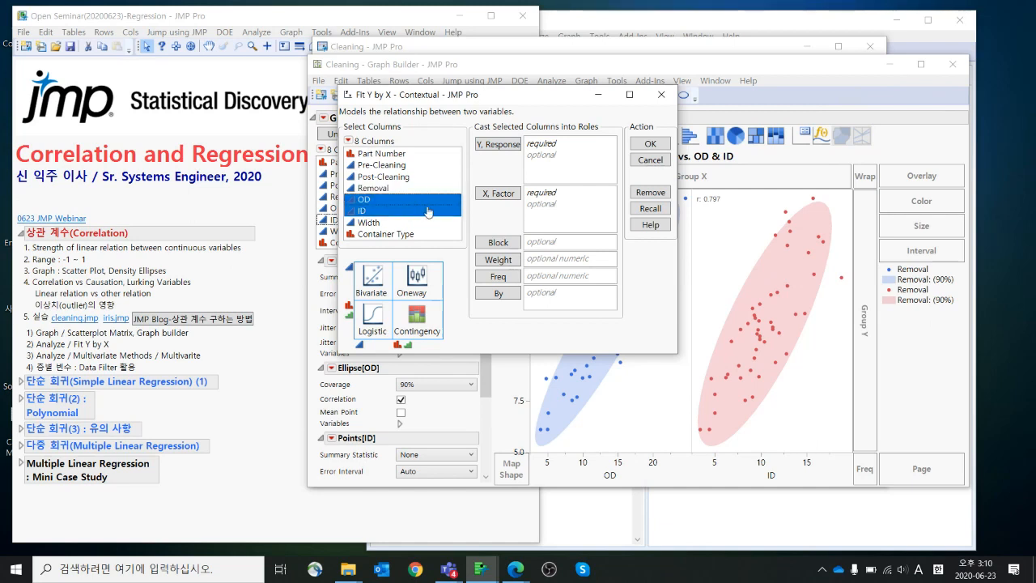
{"action": "left_click", "coordinate": [498, 195]}
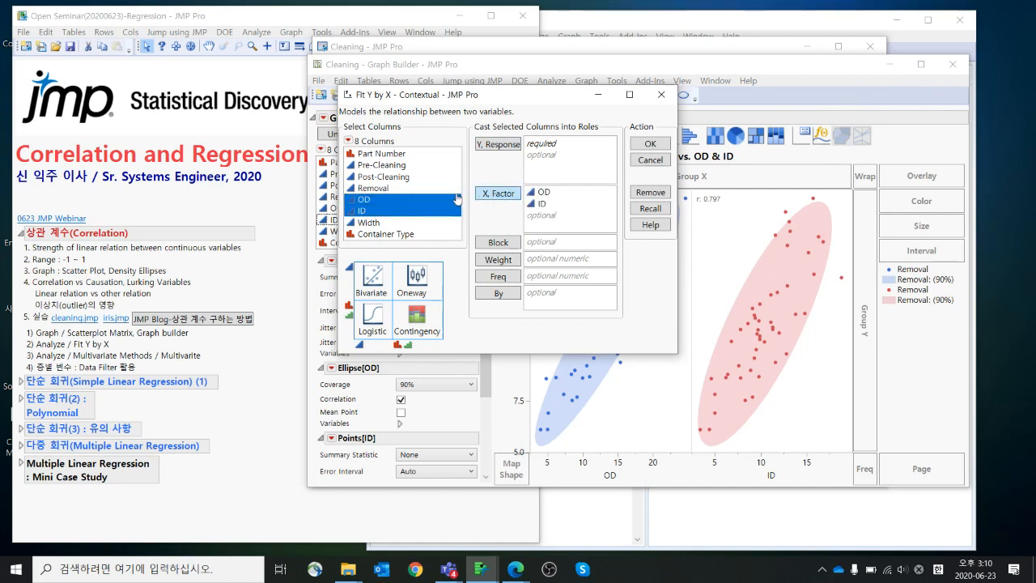
{"action": "left_click", "coordinate": [406, 188]}
{"action": "left_click", "coordinate": [496, 145]}
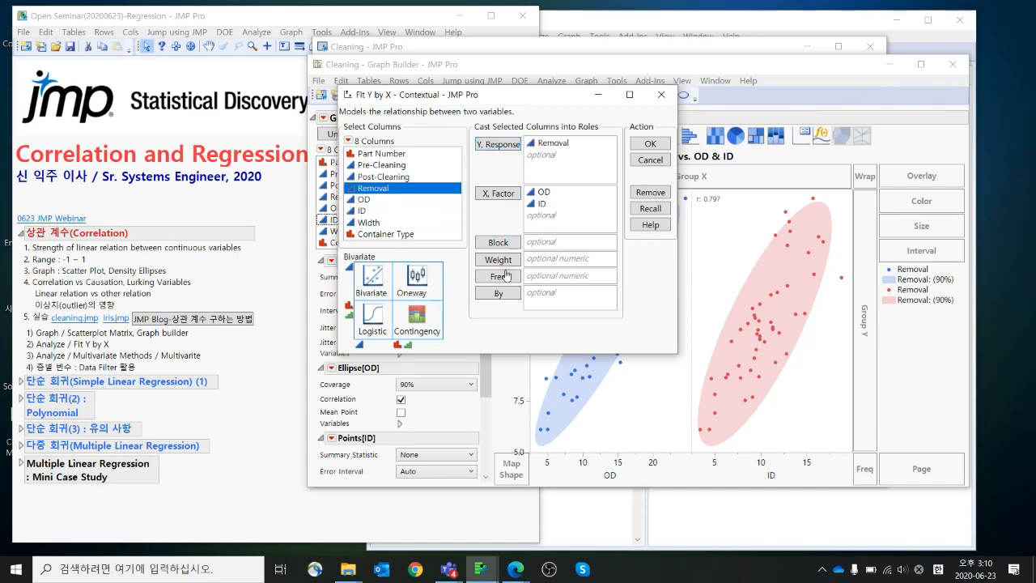
{"action": "left_click", "coordinate": [655, 144]}
Reposition the Fit Y by X report and shrink both bivariate plots together
{"action": "left_click_drag", "start_coordinate": [604, 153], "coordinate": [710, 77]}
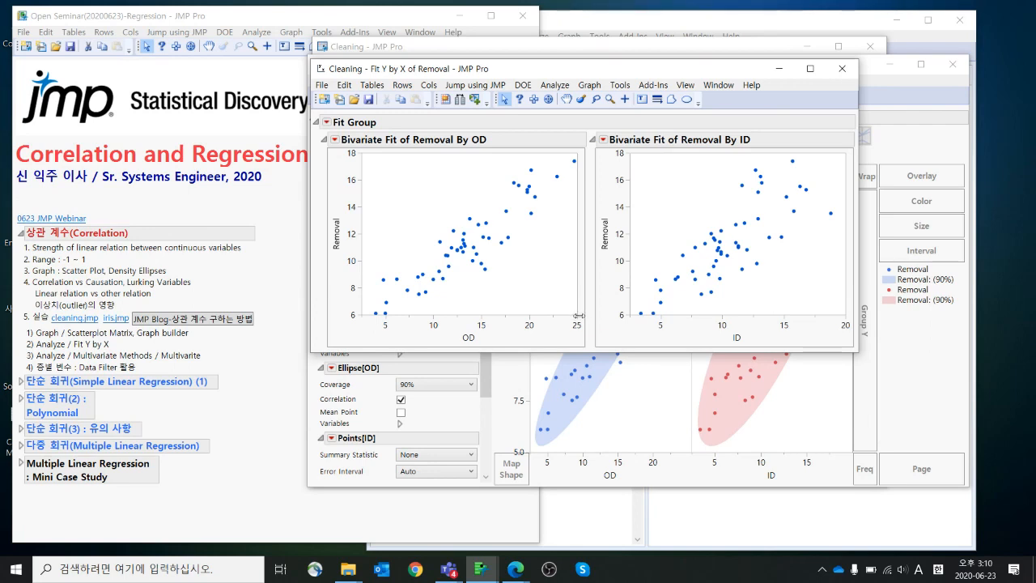
{"action": "left_click_drag", "start_coordinate": [571, 314], "coordinate": [502, 242]}
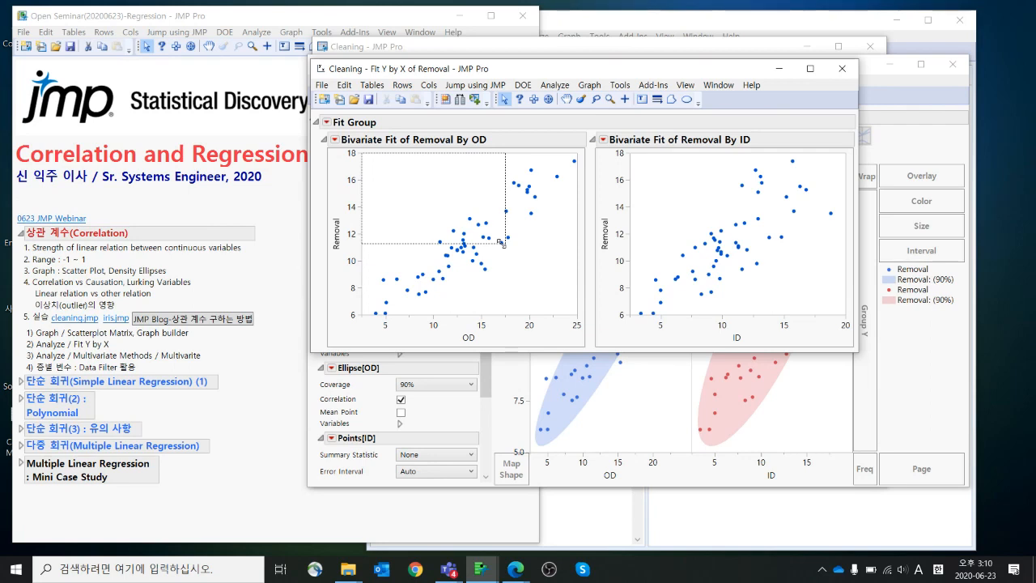
{"action": "left_click_drag", "start_coordinate": [502, 242], "coordinate": [500, 246]}
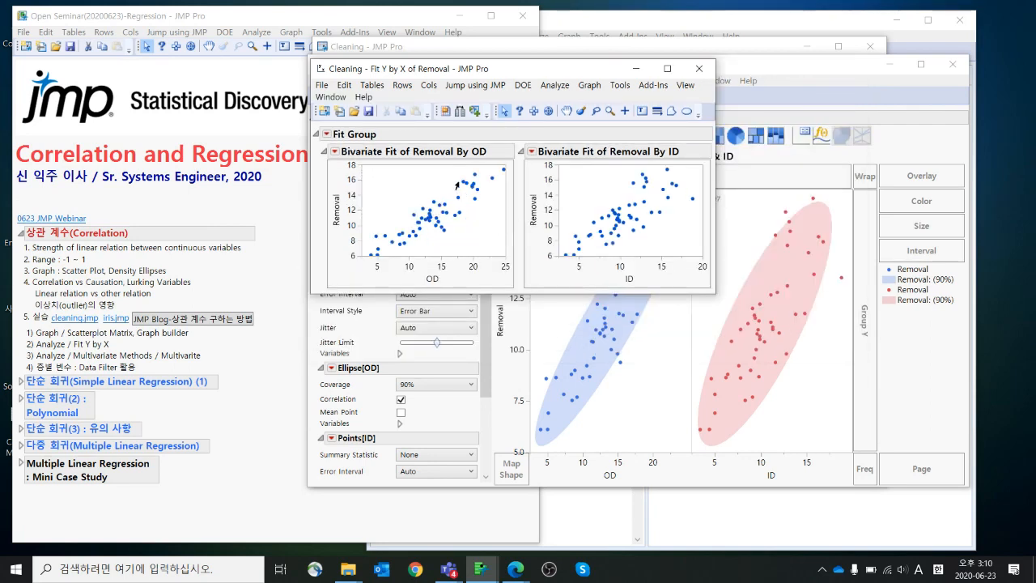
Add a mean fit to both bivariate plots and expand the Fit Mean details under each
{"action": "left_click", "coordinate": [339, 154]}
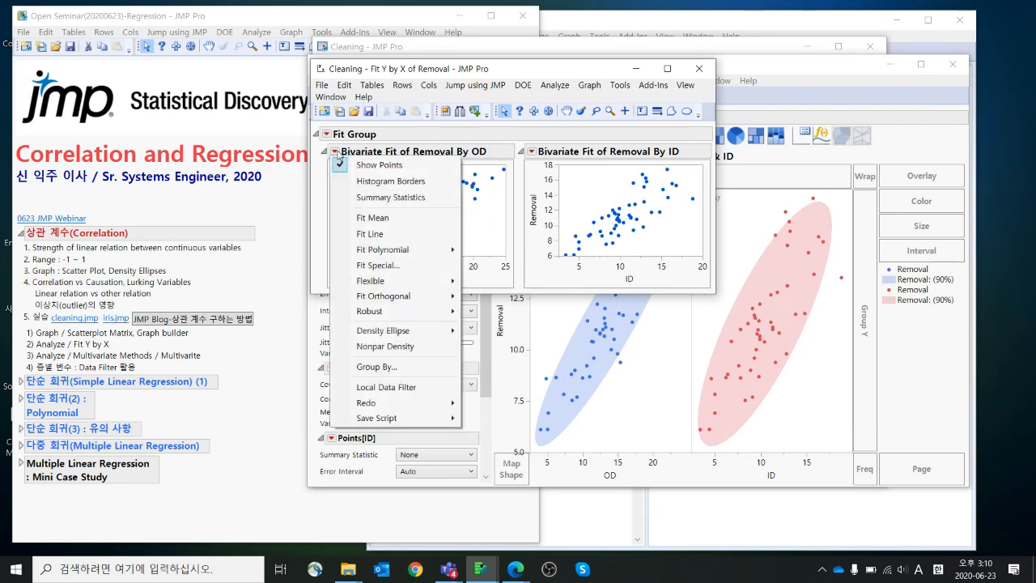
{"action": "left_click", "coordinate": [360, 218]}
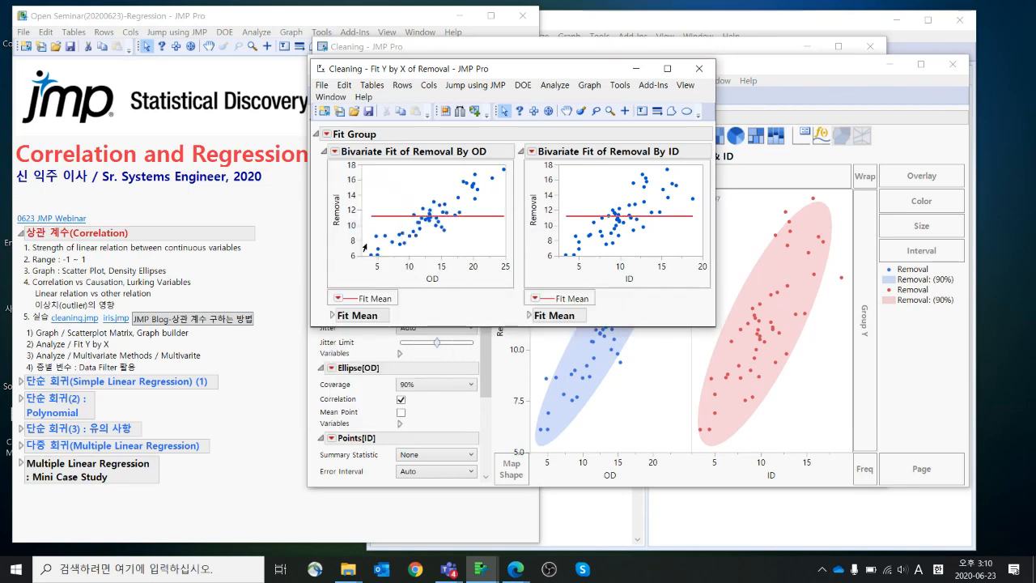
{"action": "left_click", "coordinate": [332, 315]}
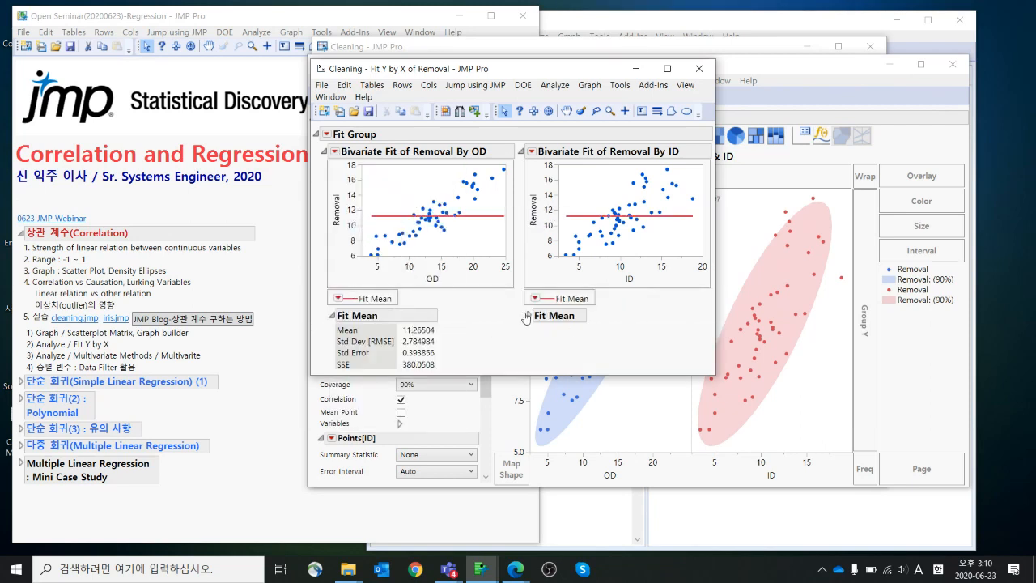
{"action": "left_click", "coordinate": [528, 315]}
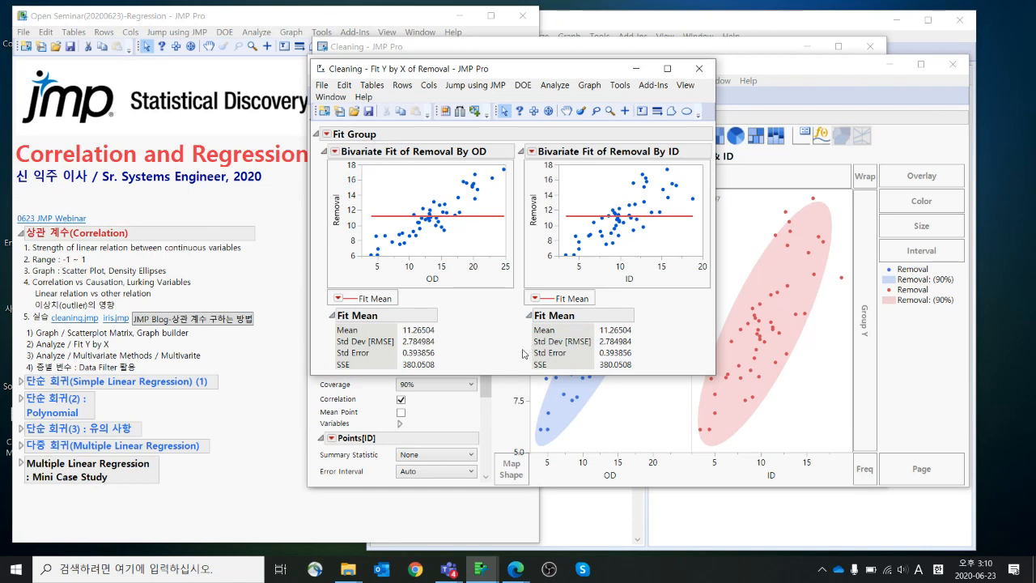
Add a fitted line and summary statistics with the correlation to both the OD and ID bivariate fits
{"action": "left_click", "coordinate": [335, 155]}
{"action": "left_click", "coordinate": [360, 235]}
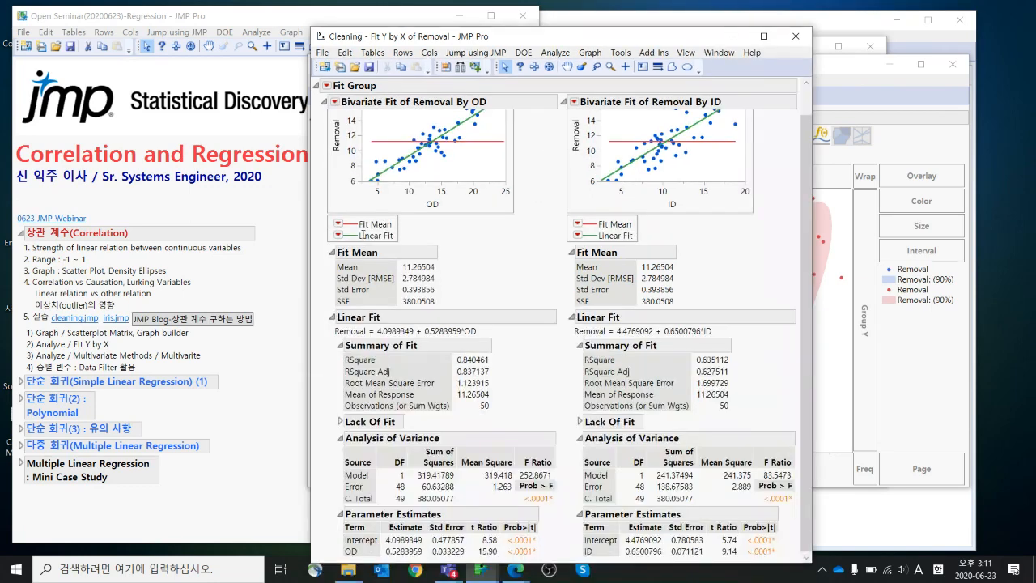
{"action": "left_click", "coordinate": [335, 102]}
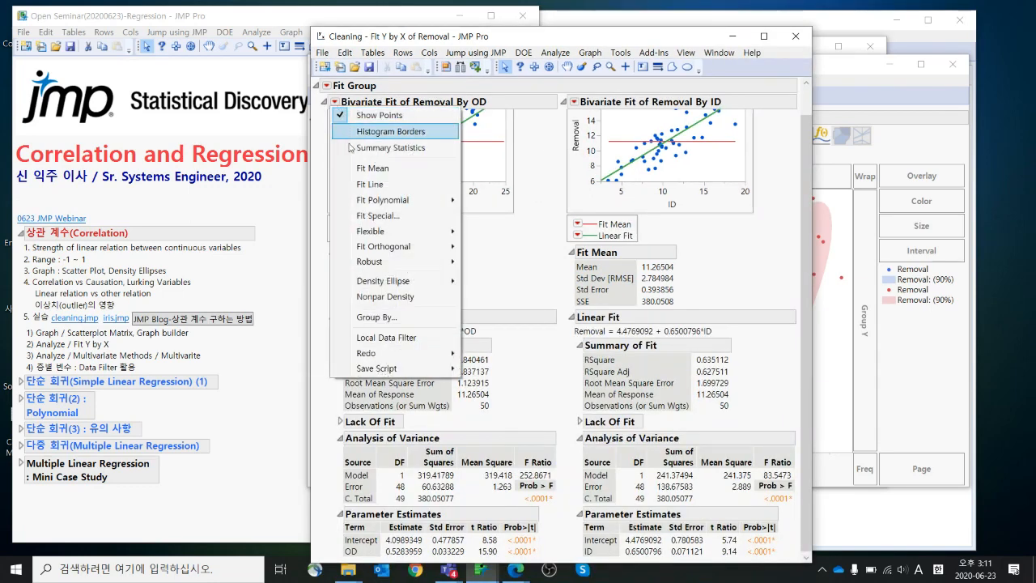
{"action": "left_click", "coordinate": [360, 148]}
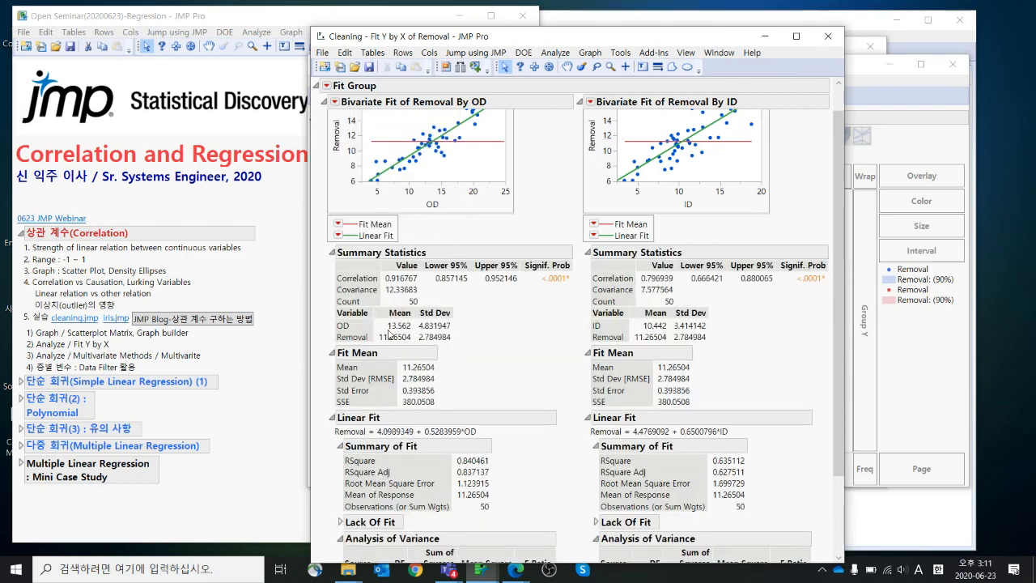
{"action": "mouse_move", "coordinate": [325, 314]}
{"action": "left_mouse_down"}
{"action": "mouse_move", "coordinate": [369, 298]}
{"action": "mouse_move", "coordinate": [426, 318]}
{"action": "mouse_move", "coordinate": [326, 317]}
{"action": "left_mouse_up"}
{"action": "mouse_move", "coordinate": [572, 323]}
{"action": "left_mouse_down"}
{"action": "mouse_move", "coordinate": [695, 309]}
{"action": "mouse_move", "coordinate": [681, 325]}
{"action": "mouse_move", "coordinate": [790, 333]}
{"action": "mouse_move", "coordinate": [700, 336]}
{"action": "left_mouse_up"}
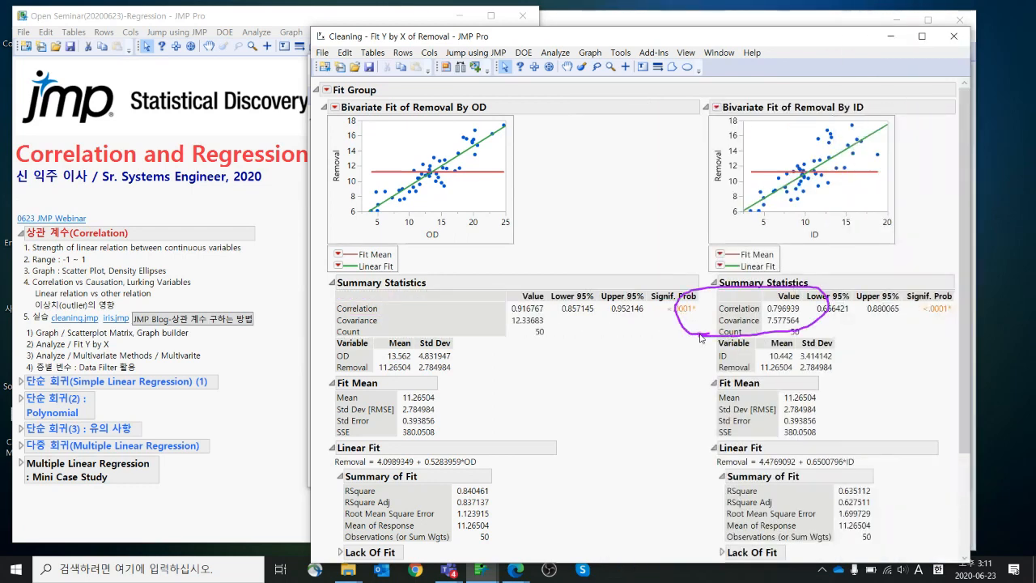
{"action": "key", "text": "Escape"}
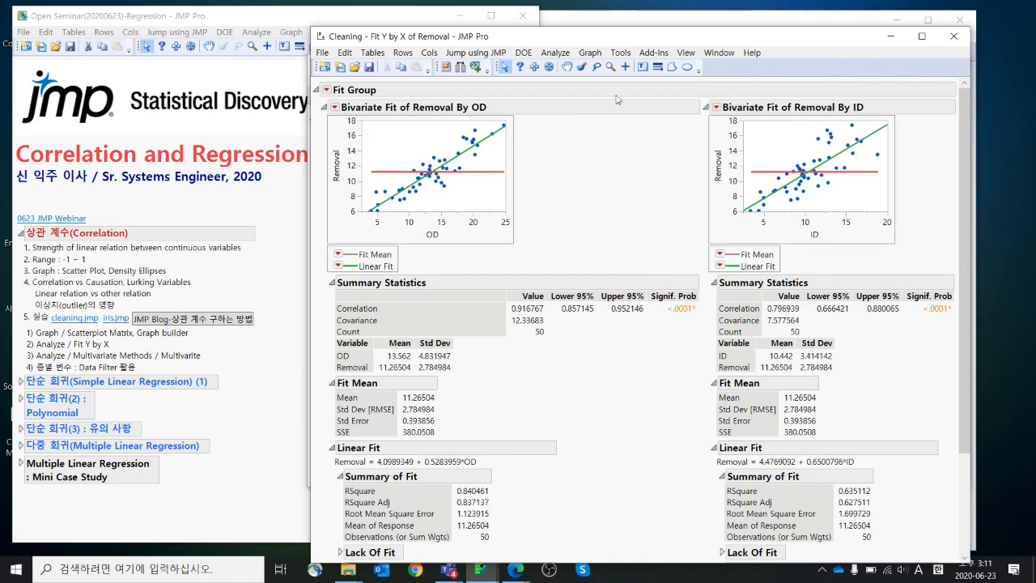
Close the Fit Y by X report and the Graph Builder window to return to the Cleaning data table
{"action": "left_click", "coordinate": [550, 54]}
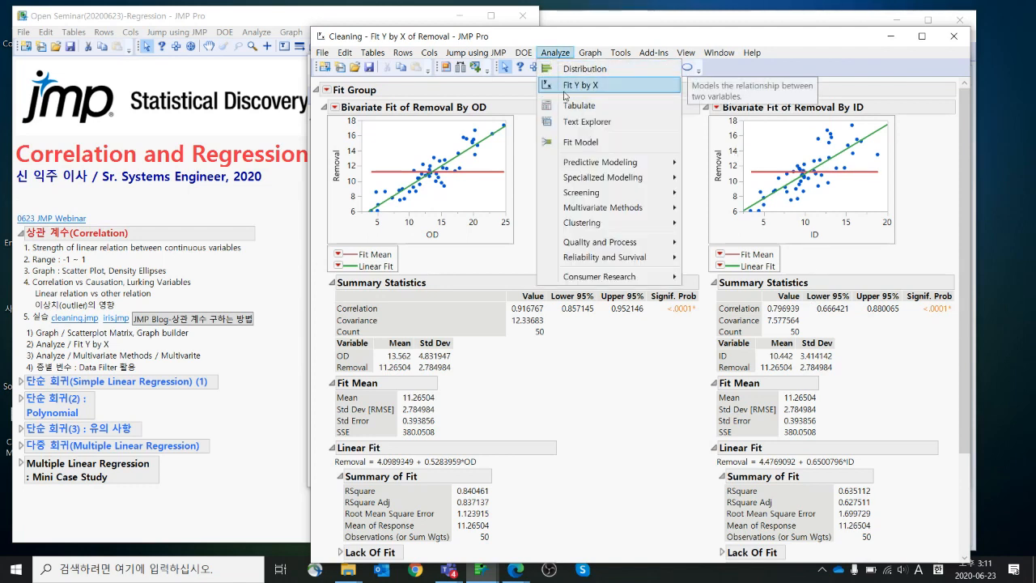
{"action": "left_click", "coordinate": [960, 39]}
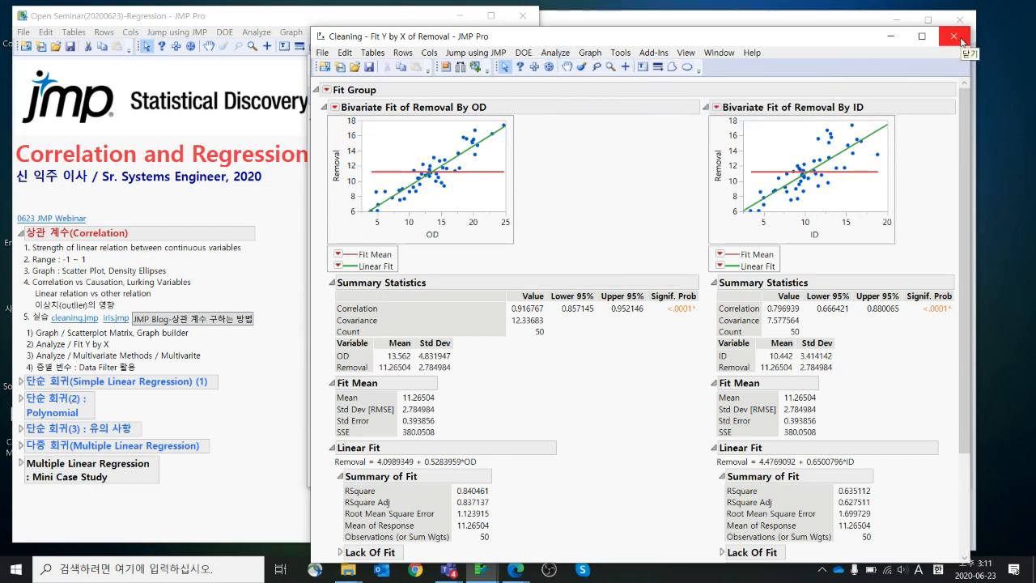
{"action": "left_click", "coordinate": [960, 39]}
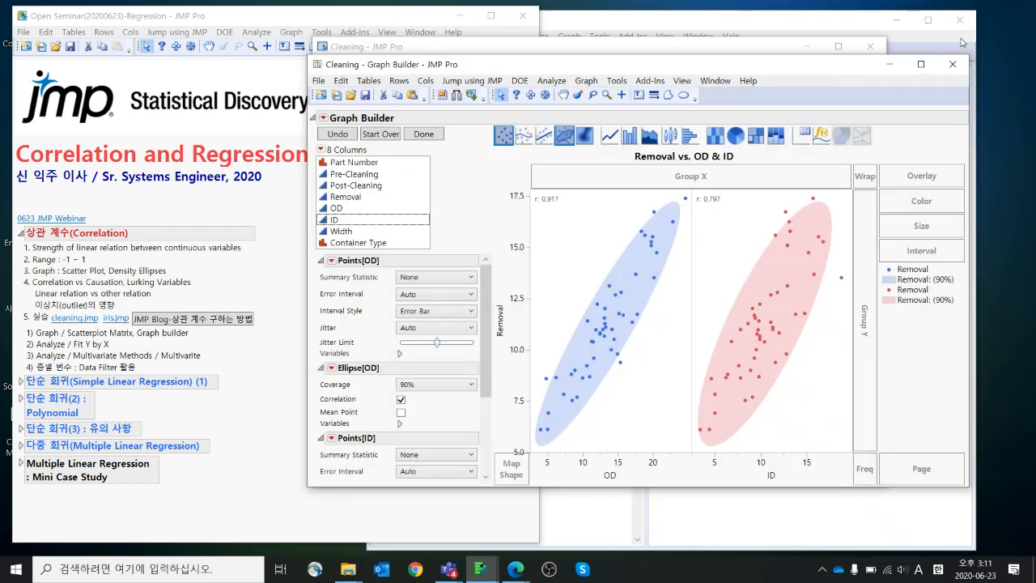
{"action": "left_click", "coordinate": [952, 64]}
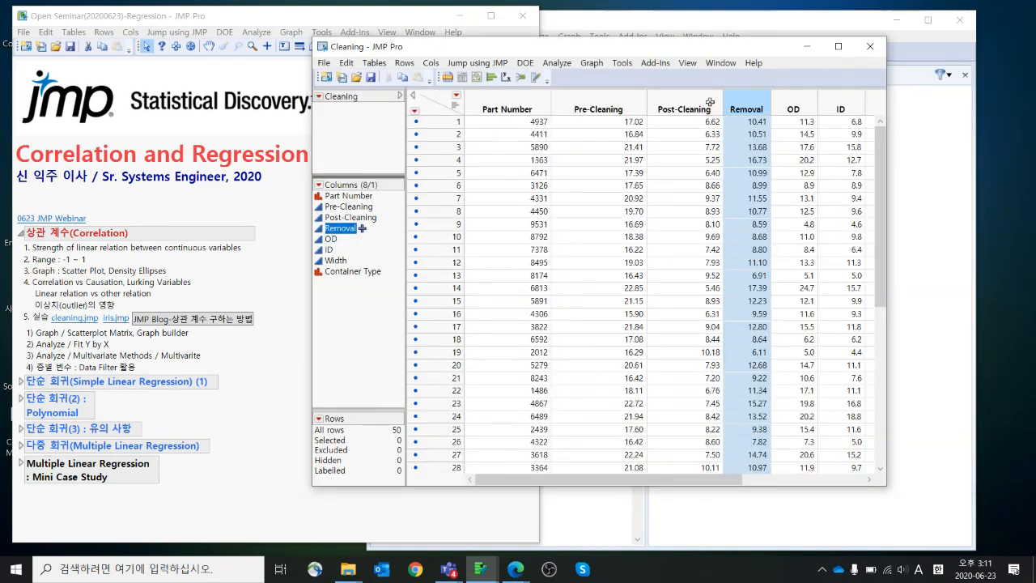
Run a Multivariate correlation analysis with Removal, OD and ID as the Y columns
{"action": "left_click", "coordinate": [549, 64]}
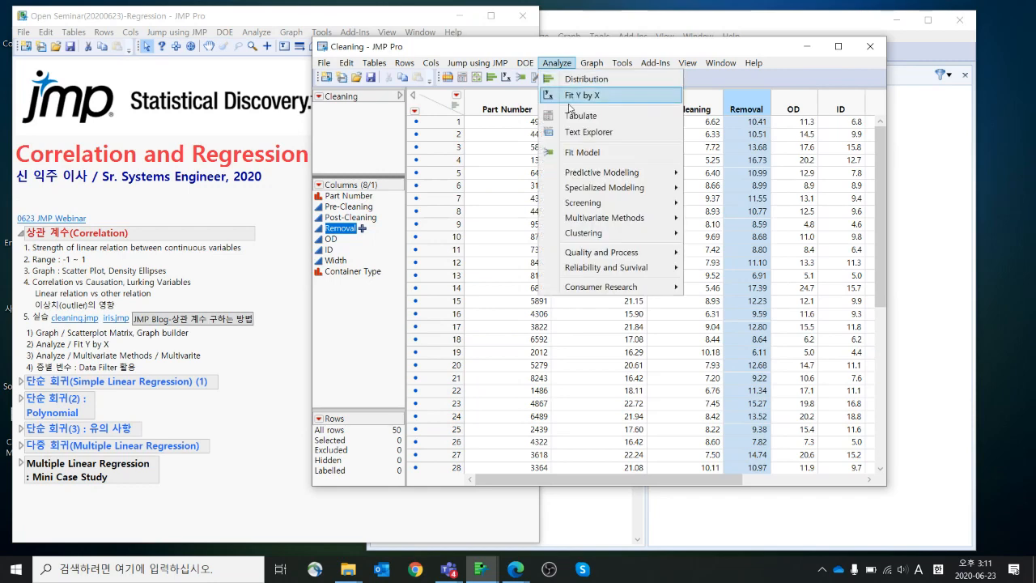
{"action": "mouse_move", "coordinate": [678, 218]}
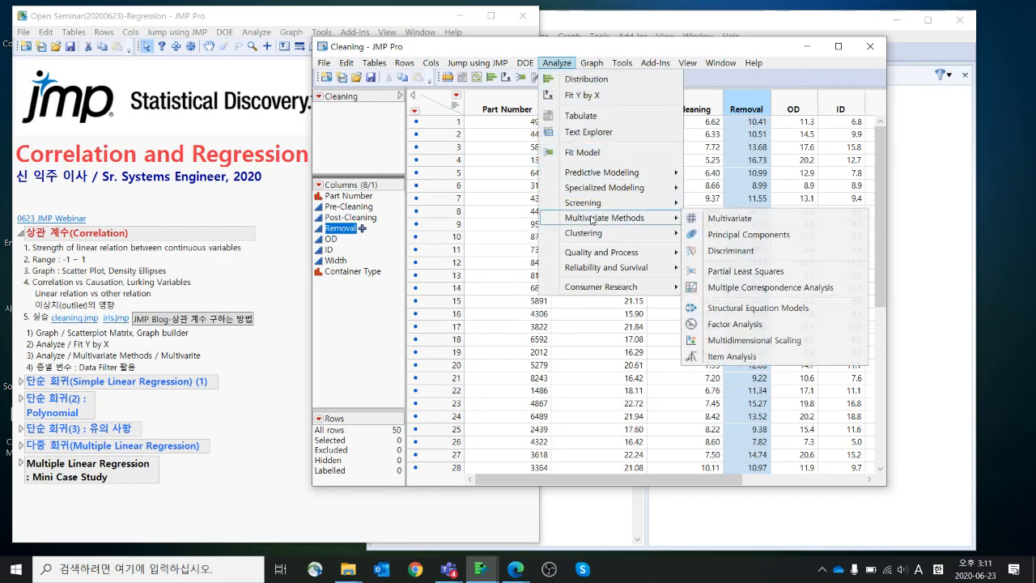
{"action": "left_click", "coordinate": [711, 220]}
{"action": "left_click", "coordinate": [423, 193]}
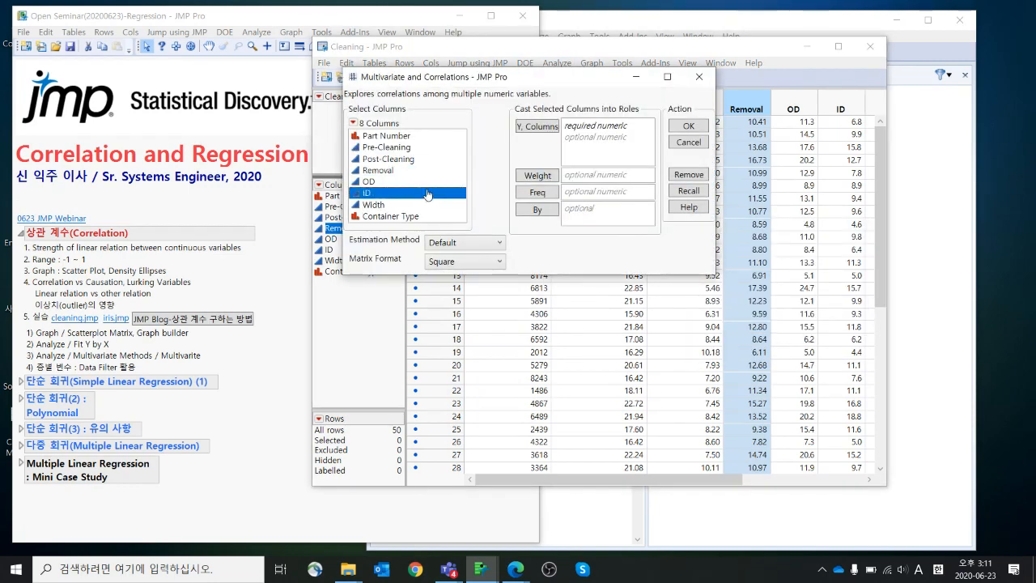
{"action": "left_click_drag", "start_coordinate": [420, 173], "coordinate": [424, 196]}
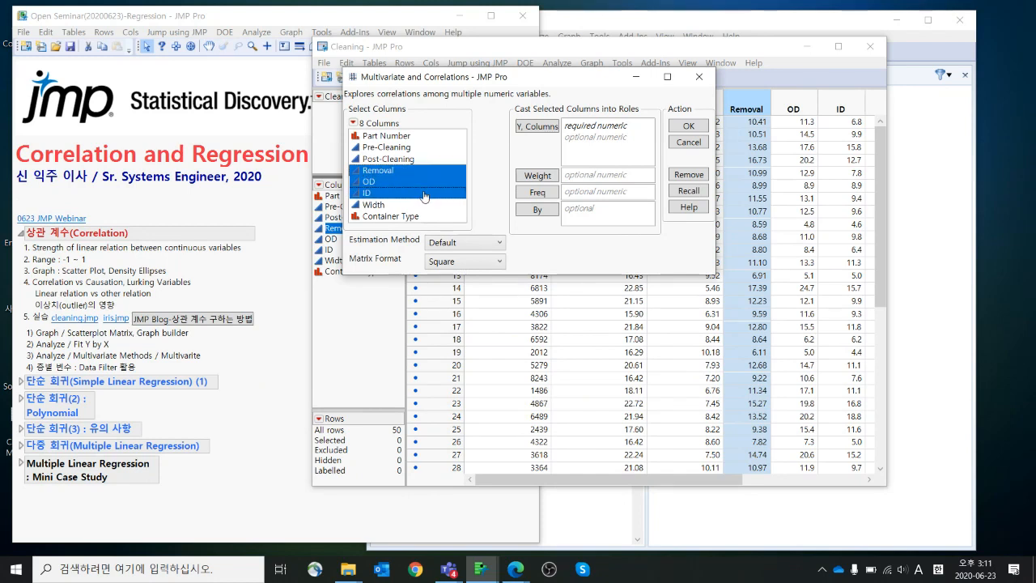
{"action": "left_click", "coordinate": [533, 129]}
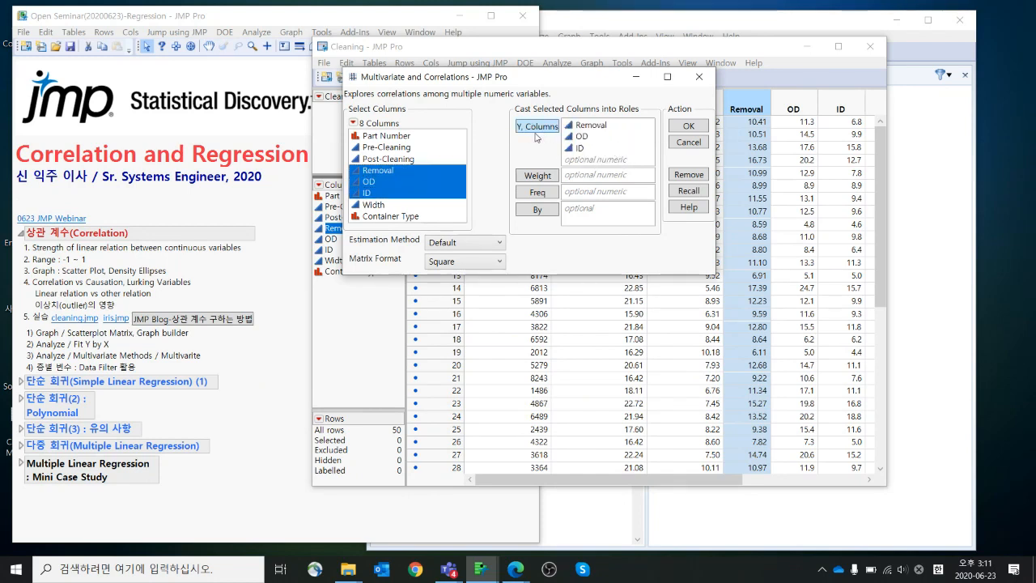
{"action": "left_click", "coordinate": [681, 128]}
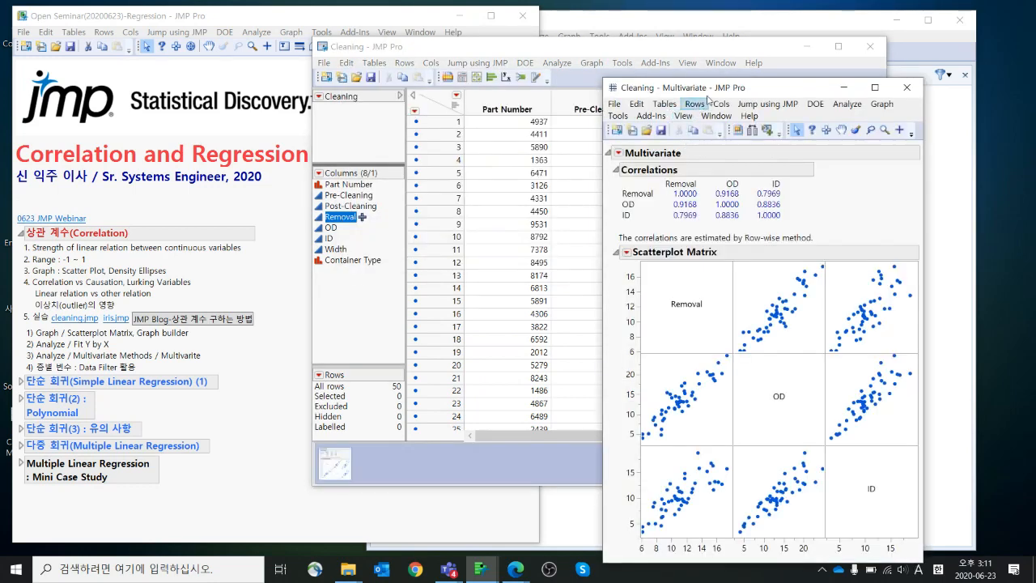
Move the Multivariate report over the data table and shrink its scatterplot matrix
{"action": "left_click_drag", "start_coordinate": [688, 87], "coordinate": [629, 43]}
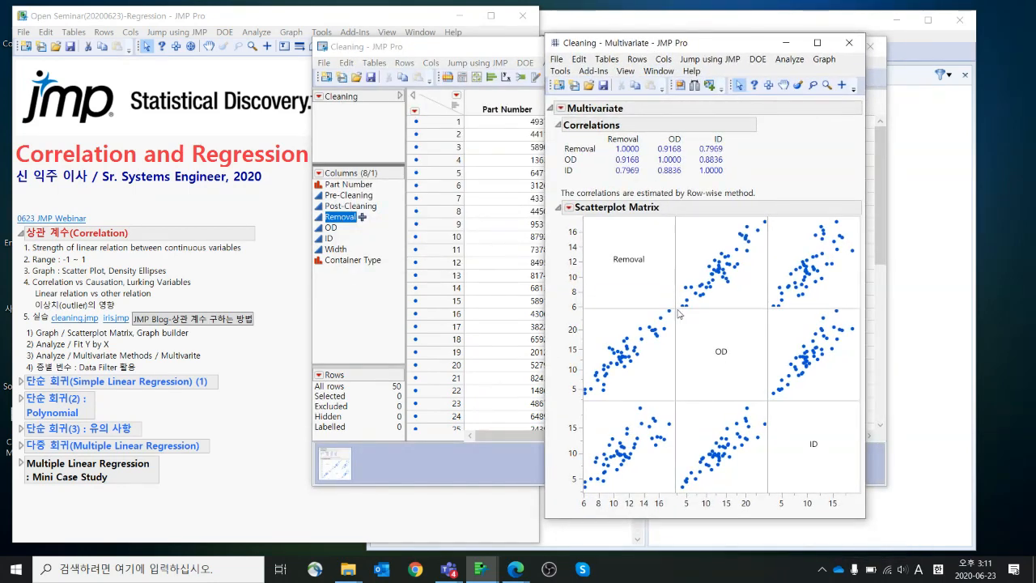
{"action": "left_click_drag", "start_coordinate": [672, 306], "coordinate": [661, 281]}
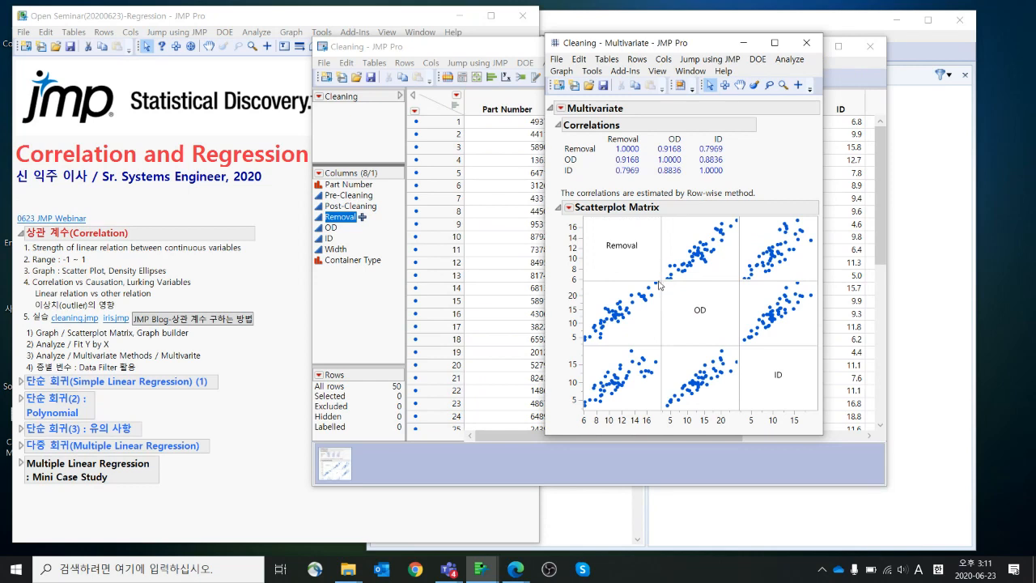
{"action": "mouse_move", "coordinate": [761, 163]}
{"action": "left_mouse_down"}
{"action": "mouse_move", "coordinate": [613, 135]}
{"action": "mouse_move", "coordinate": [760, 163]}
{"action": "mouse_move", "coordinate": [580, 241]}
{"action": "mouse_move", "coordinate": [746, 364]}
{"action": "mouse_move", "coordinate": [774, 212]}
{"action": "left_mouse_up"}
{"action": "mouse_move", "coordinate": [741, 178]}
{"action": "left_mouse_down"}
{"action": "mouse_move", "coordinate": [702, 178]}
{"action": "mouse_move", "coordinate": [708, 136]}
{"action": "mouse_move", "coordinate": [728, 178]}
{"action": "left_mouse_up"}
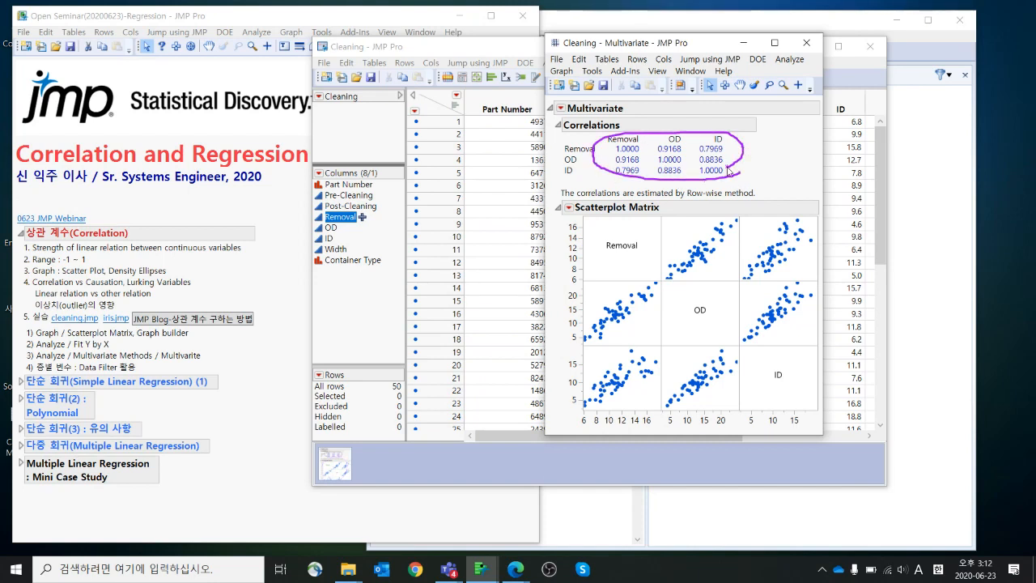
{"action": "mouse_move", "coordinate": [751, 340]}
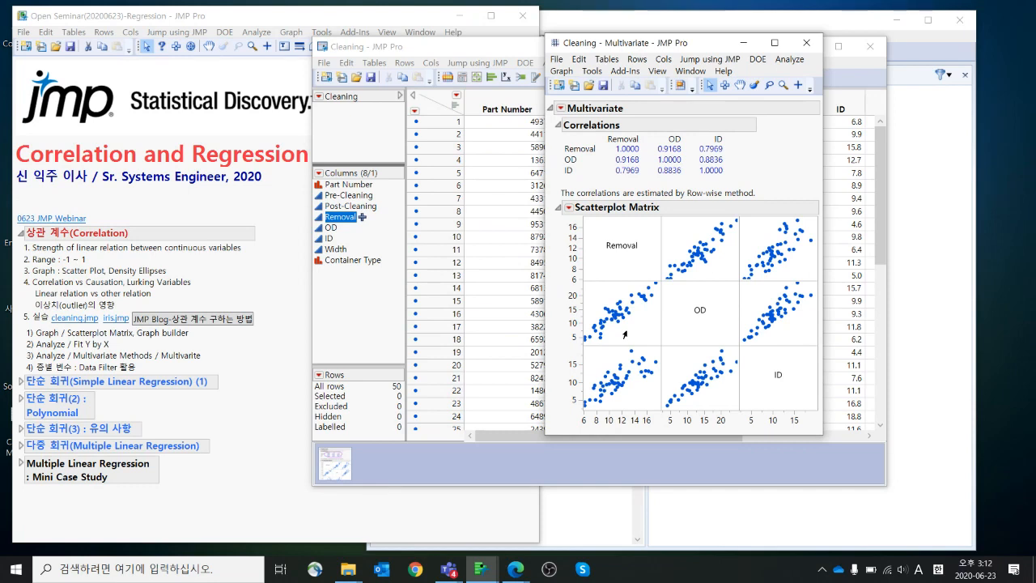
Add a local data filter on Container Type to the Multivariate report
{"action": "left_click", "coordinate": [560, 109]}
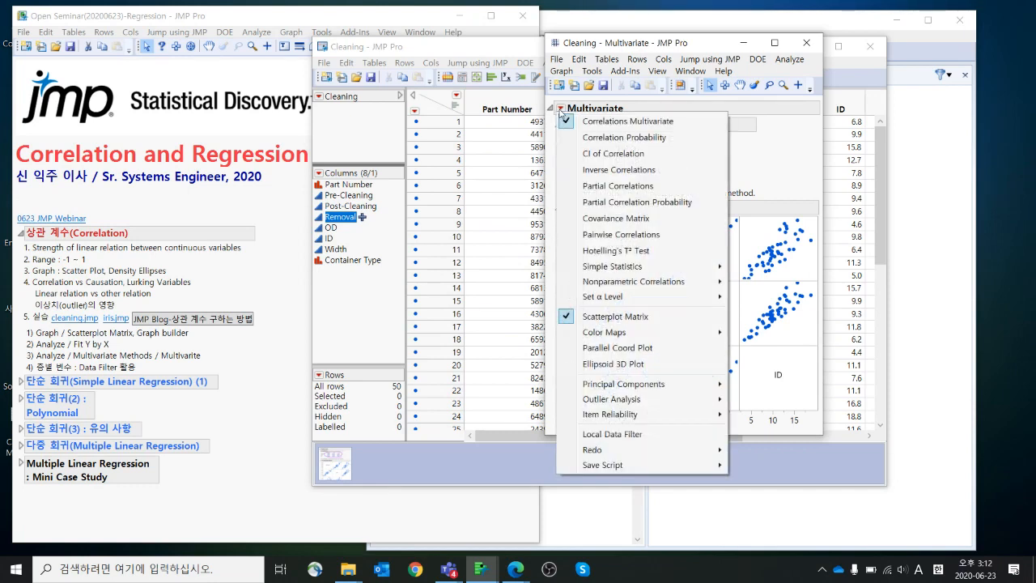
{"action": "left_click", "coordinate": [594, 434]}
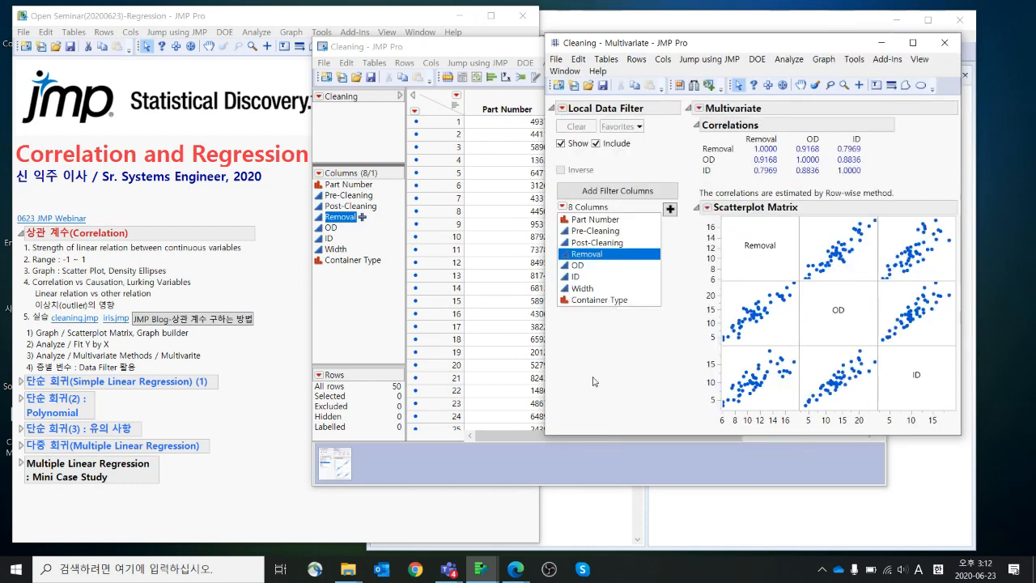
{"action": "left_click", "coordinate": [603, 300]}
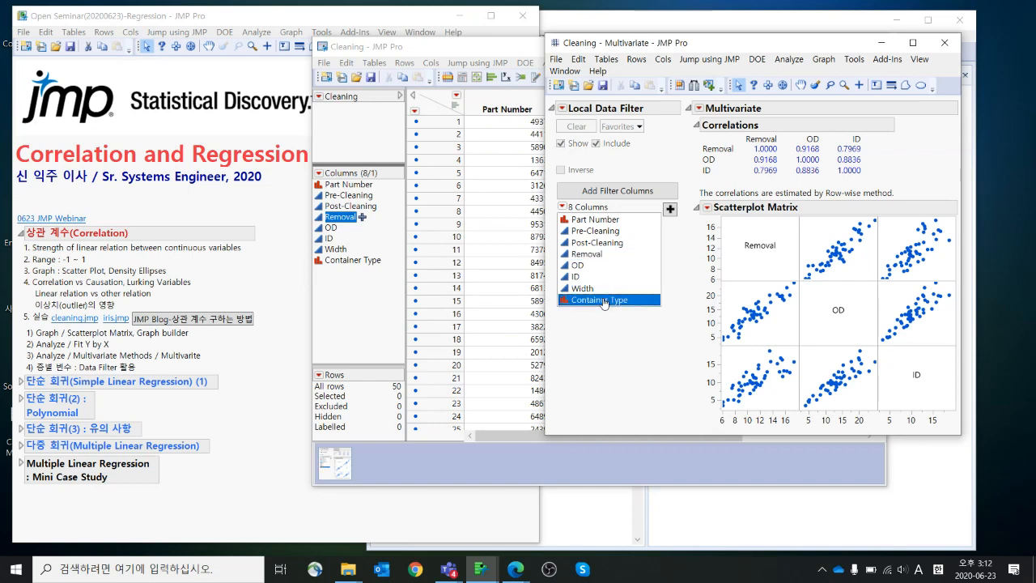
{"action": "left_click", "coordinate": [670, 209]}
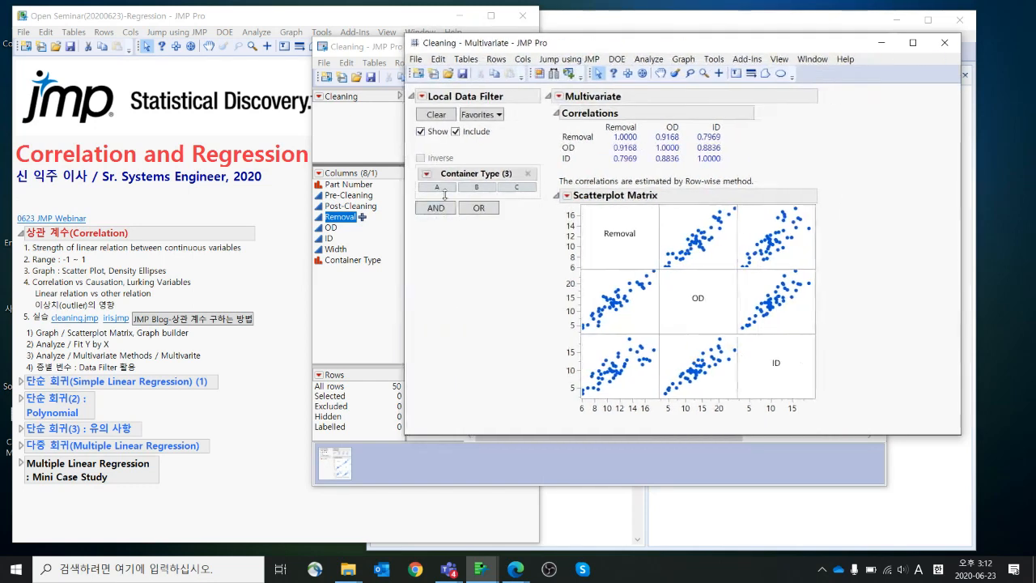
Compare the correlations for container types A, B and C by filtering the Multivariate report to each type in turn
{"action": "left_click", "coordinate": [438, 188]}
{"action": "left_click", "coordinate": [476, 188]}
{"action": "left_click", "coordinate": [512, 188]}
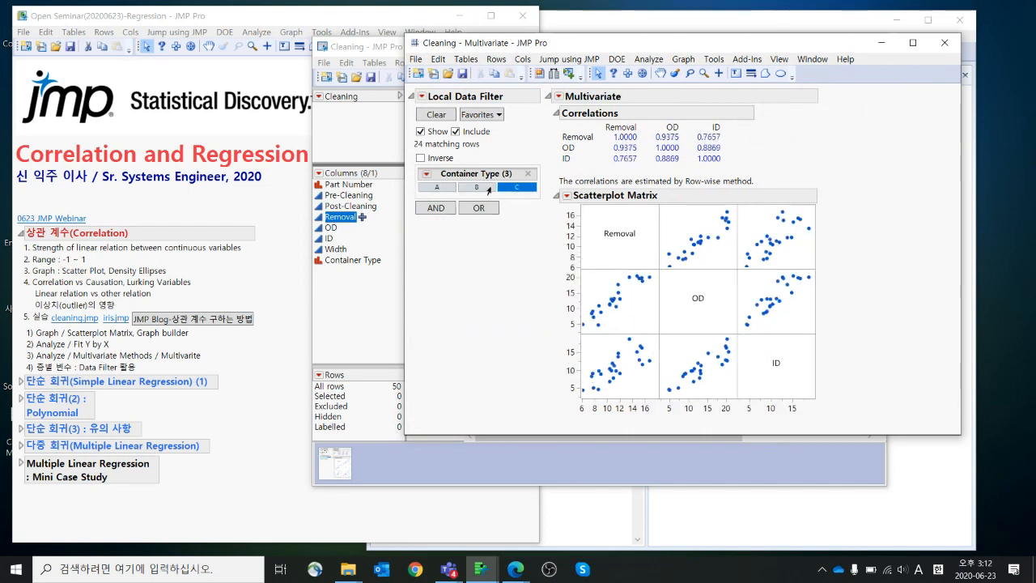
{"action": "left_click", "coordinate": [481, 189]}
{"action": "left_click", "coordinate": [445, 190]}
{"action": "left_click", "coordinate": [469, 189]}
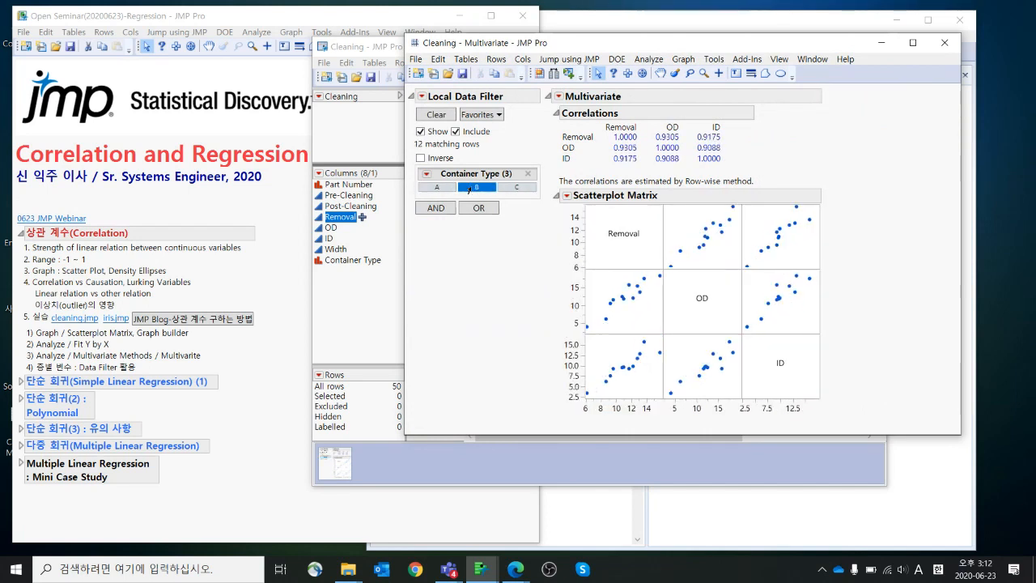
{"action": "left_click", "coordinate": [511, 189]}
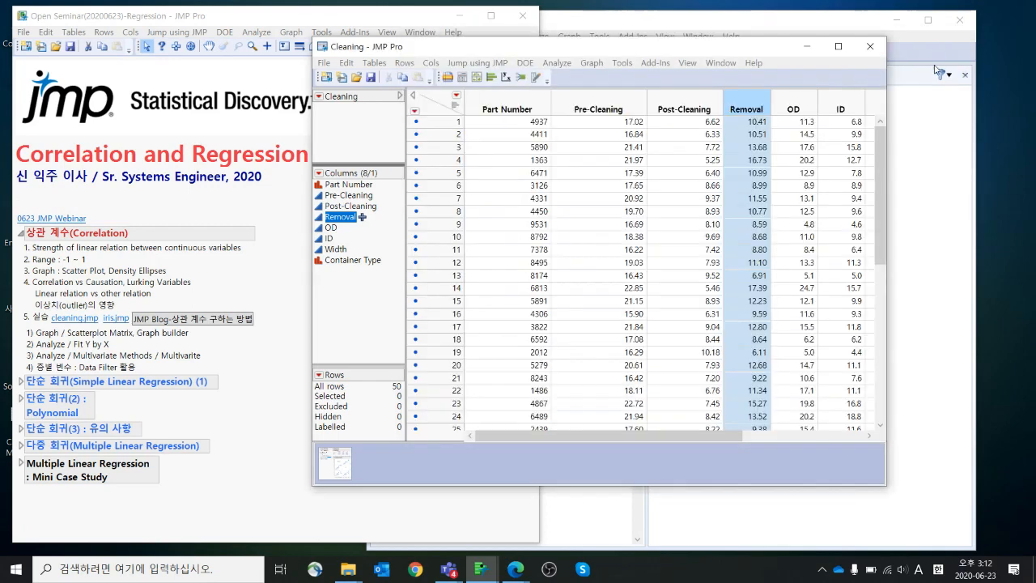
Close the Multivariate report and the Cleaning data table without saving, returning to the seminar journal
{"action": "left_click", "coordinate": [944, 42]}
{"action": "left_click", "coordinate": [869, 46]}
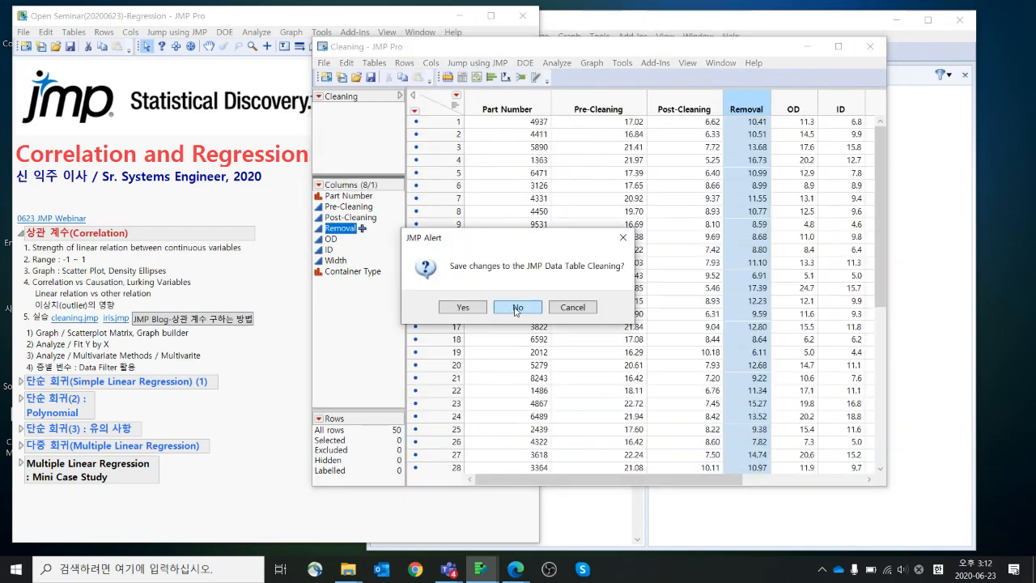
{"action": "left_click", "coordinate": [518, 307]}
{"action": "mouse_move", "coordinate": [296, 364]}
{"action": "left_mouse_down"}
{"action": "mouse_move", "coordinate": [72, 369]}
{"action": "mouse_move", "coordinate": [19, 343]}
{"action": "mouse_move", "coordinate": [105, 317]}
{"action": "mouse_move", "coordinate": [193, 318]}
{"action": "mouse_move", "coordinate": [212, 352]}
{"action": "mouse_move", "coordinate": [188, 379]}
{"action": "left_mouse_up"}
{"action": "key", "text": "Escape"}
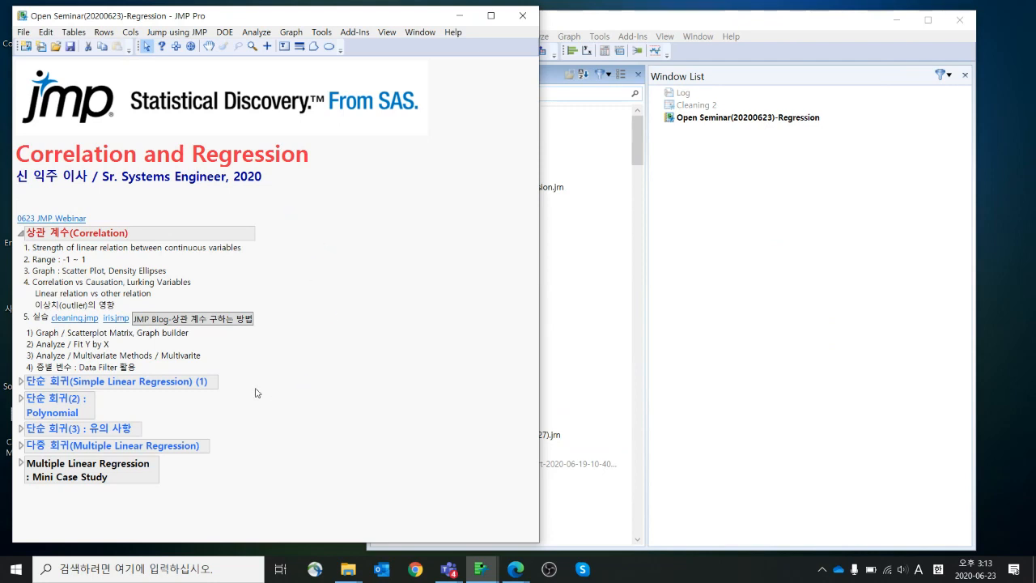
Review the linked JMP blog article on ways to obtain correlation coefficients in the browser, and return to the journal
{"action": "left_click", "coordinate": [212, 319]}
{"action": "left_click", "coordinate": [191, 319]}
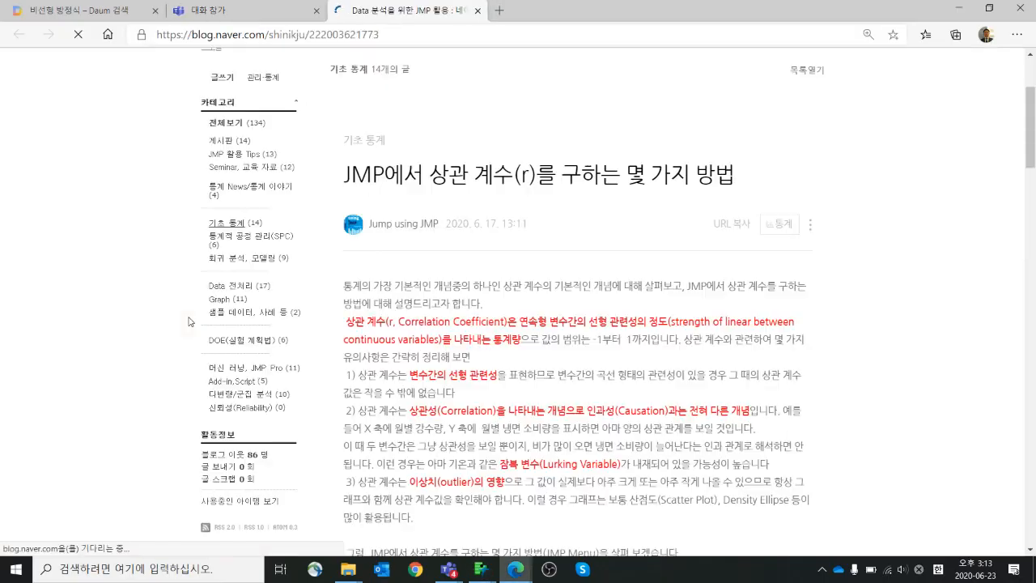
{"action": "scroll", "coordinate": [524, 306], "scroll_direction": "down", "scroll_amount": 15}
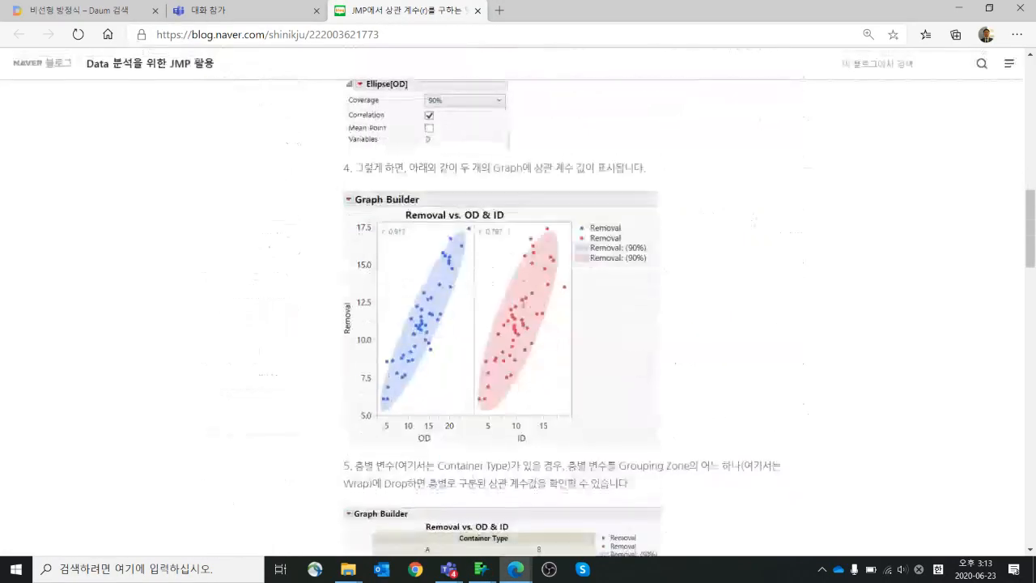
{"action": "scroll", "coordinate": [523, 309], "scroll_direction": "down", "scroll_amount": 7}
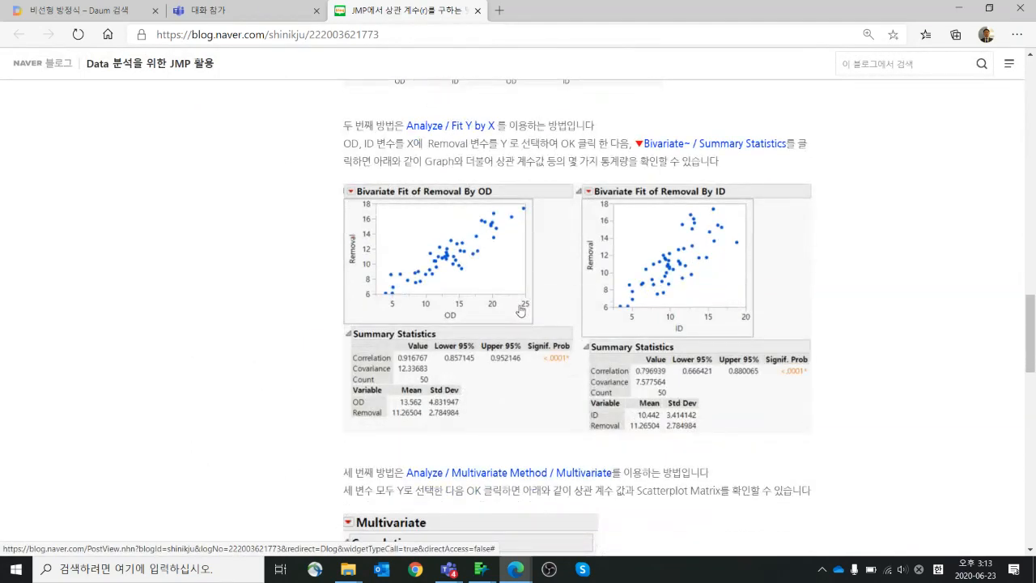
{"action": "left_click", "coordinate": [960, 10]}
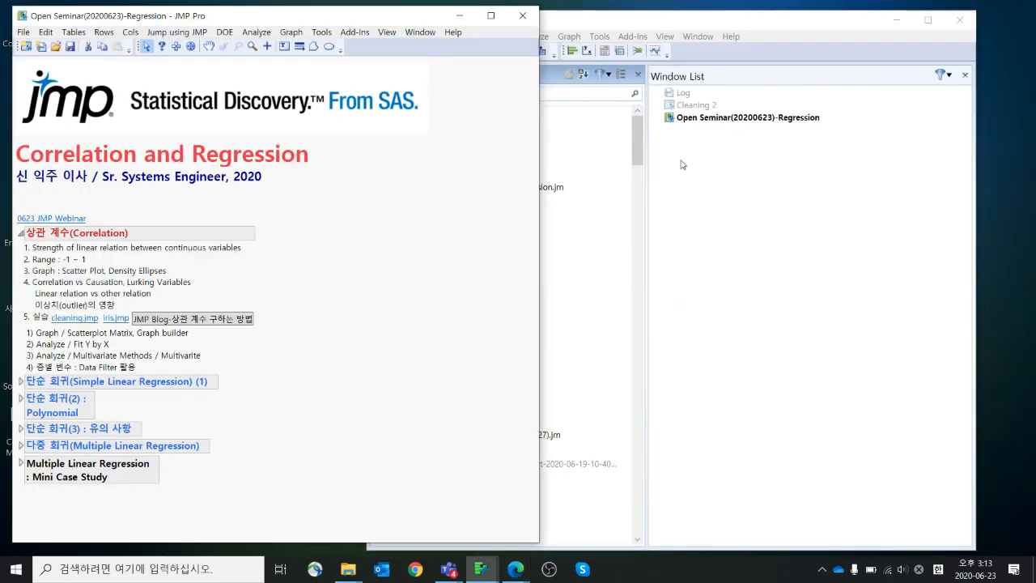
Collapse the Correlation section of the journal and expand the Simple Linear Regression (1) section
{"action": "left_click", "coordinate": [22, 233]}
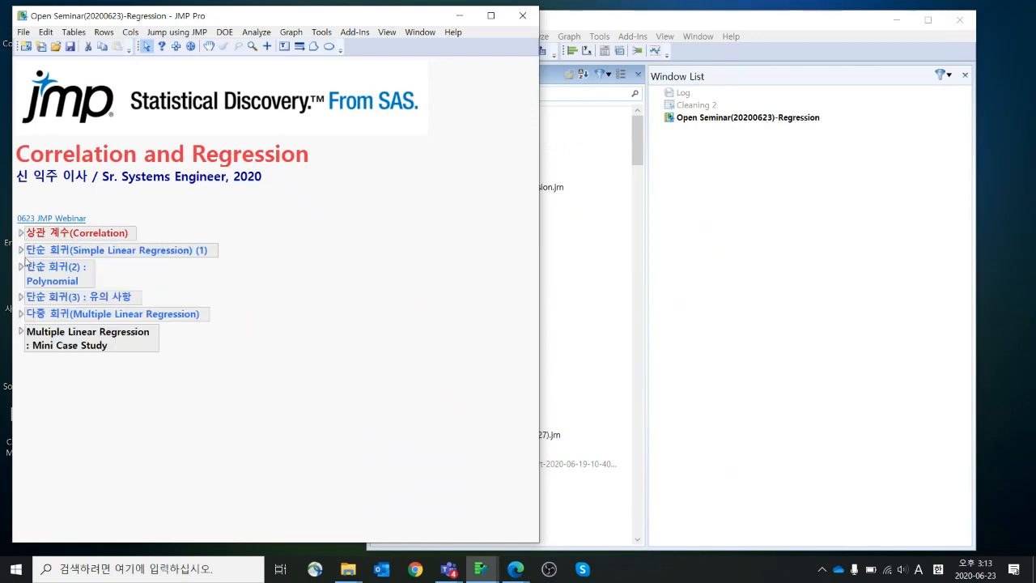
{"action": "left_click", "coordinate": [21, 252]}
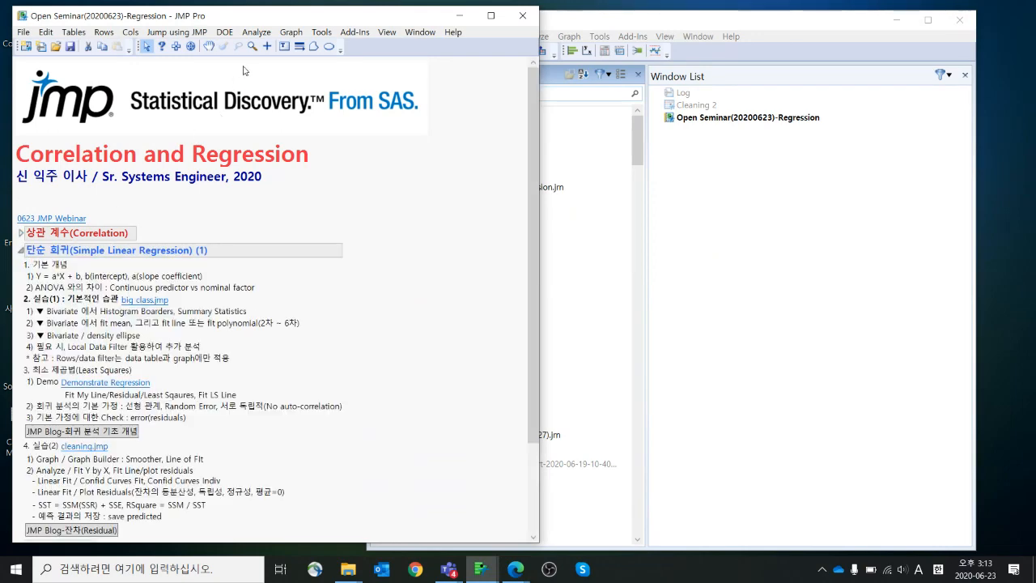
{"action": "mouse_move", "coordinate": [272, 18]}
{"action": "left_mouse_down"}
{"action": "mouse_move", "coordinate": [299, 22]}
{"action": "mouse_move", "coordinate": [275, 21]}
{"action": "left_mouse_up"}
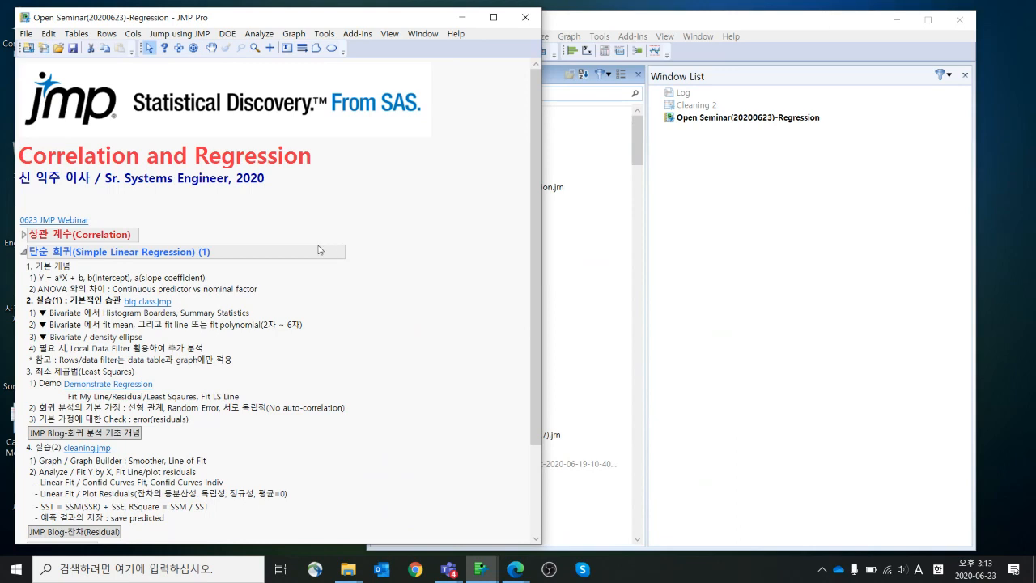
Examine the basic concept notes on Y = a*X + b and the ANOVA difference, temporarily circling "nominal factor"
{"action": "left_click", "coordinate": [160, 276]}
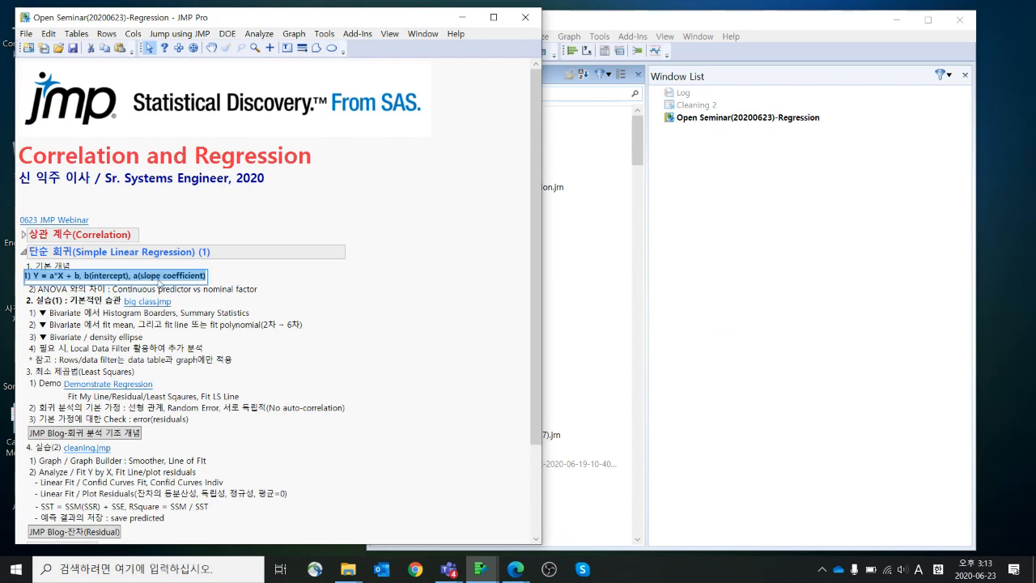
{"action": "left_click", "coordinate": [272, 291]}
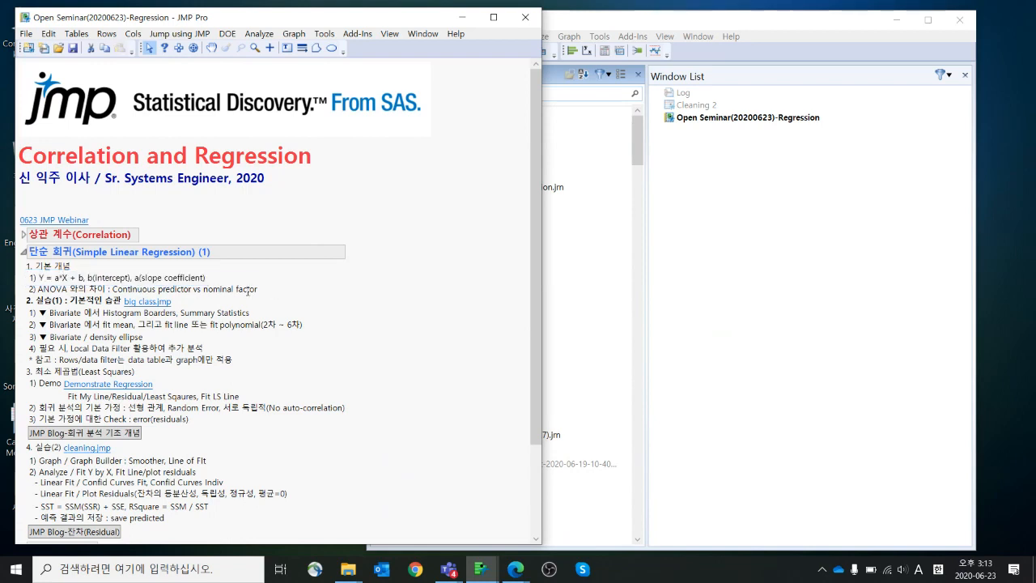
{"action": "left_click", "coordinate": [248, 290]}
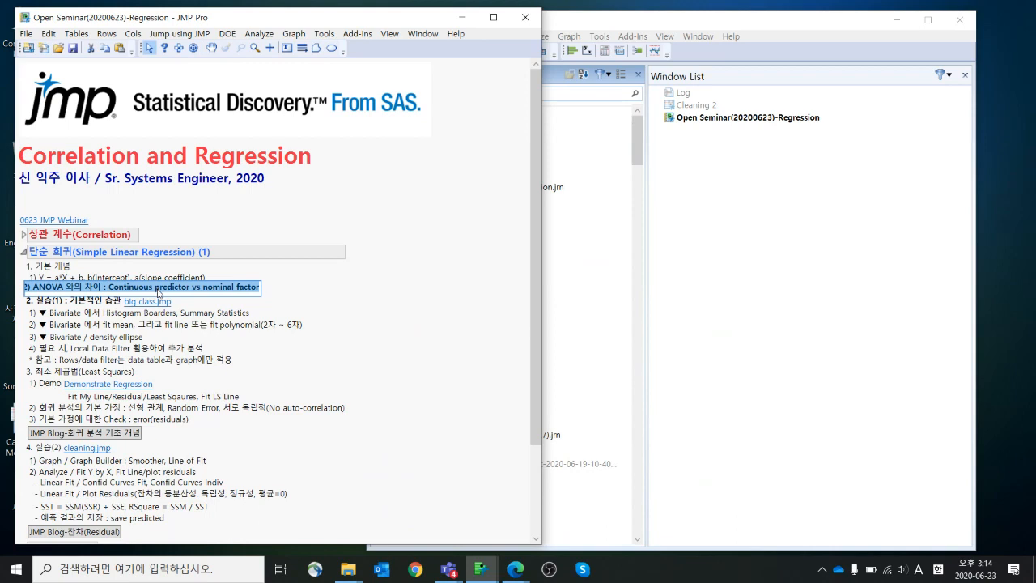
{"action": "left_click", "coordinate": [301, 283]}
{"action": "mouse_move", "coordinate": [301, 282]}
{"action": "left_mouse_down"}
{"action": "mouse_move", "coordinate": [207, 280]}
{"action": "mouse_move", "coordinate": [200, 294]}
{"action": "mouse_move", "coordinate": [281, 286]}
{"action": "left_mouse_up"}
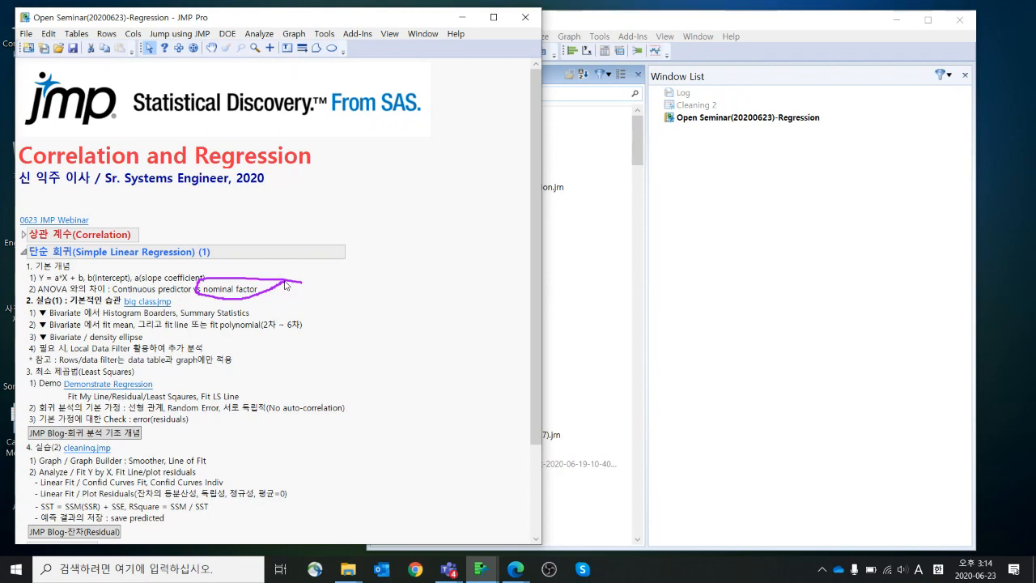
{"action": "key", "text": "Escape"}
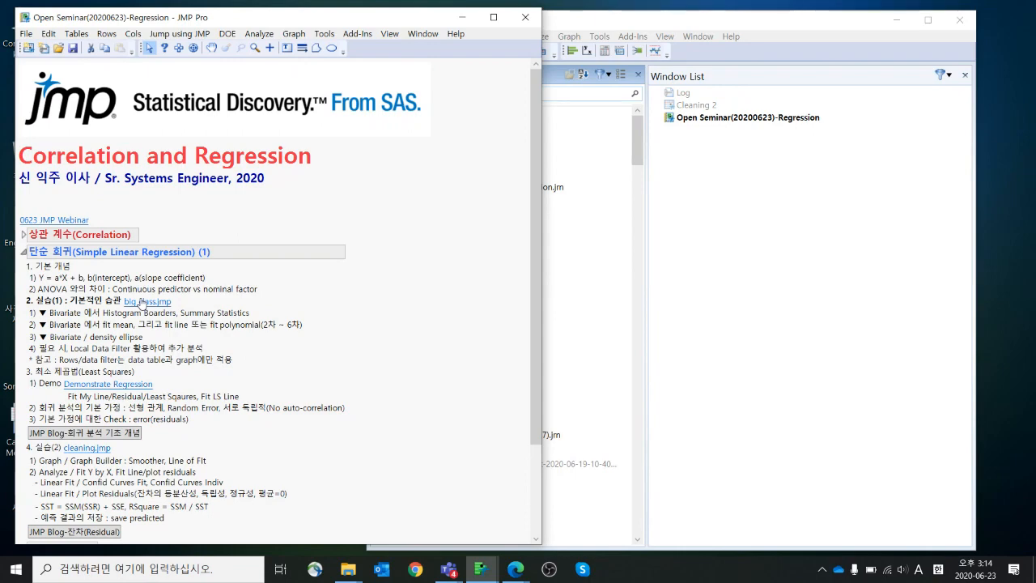
Open the big class.jmp data table from the journal, enlarge its window and briefly highlight the height and weight columns
{"action": "left_click", "coordinate": [142, 303]}
{"action": "left_click_drag", "start_coordinate": [407, 179], "coordinate": [476, 33]}
{"action": "left_click_drag", "start_coordinate": [825, 409], "coordinate": [872, 531]}
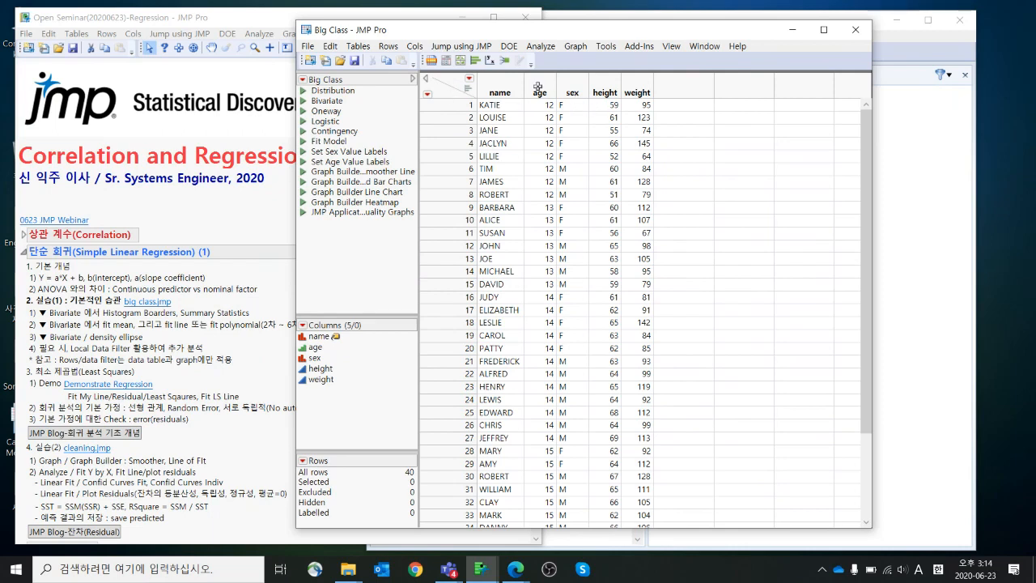
{"action": "left_click_drag", "start_coordinate": [537, 86], "coordinate": [639, 87]}
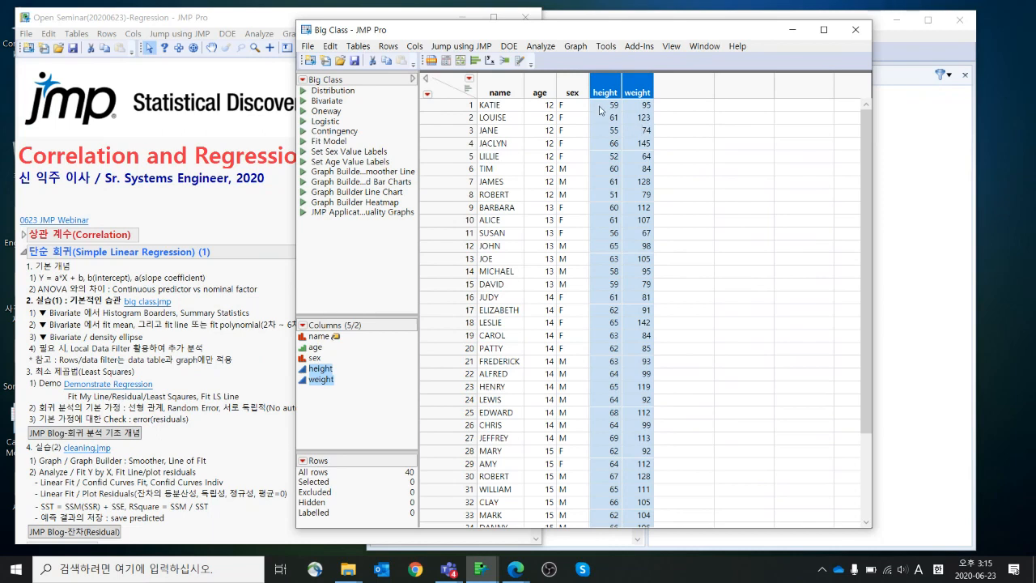
{"action": "left_click", "coordinate": [448, 88]}
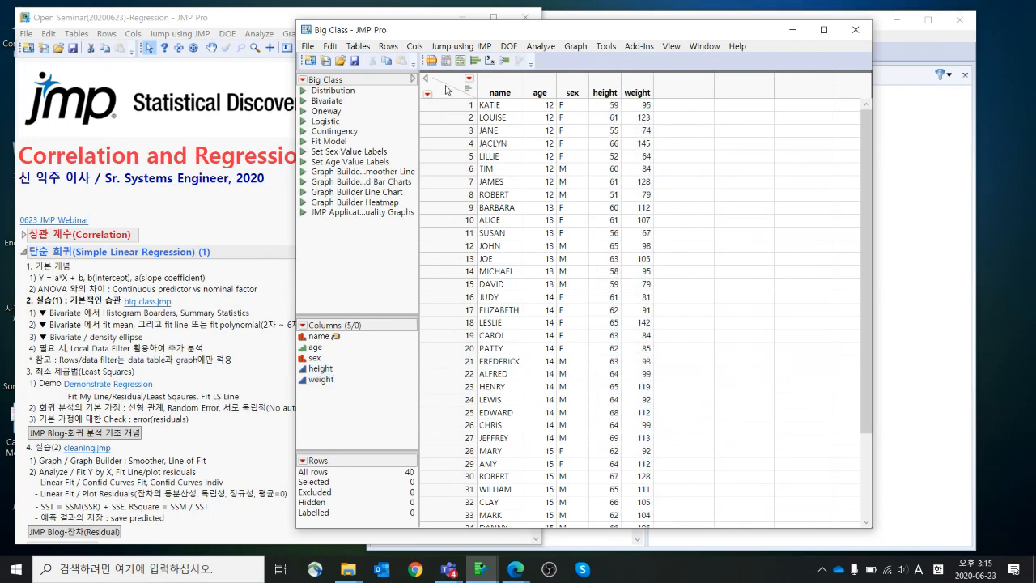
Run Fit Y by X with weight as the Y response and height as the X factor, and place the report over the table
{"action": "left_click", "coordinate": [538, 47]}
{"action": "left_click", "coordinate": [539, 80]}
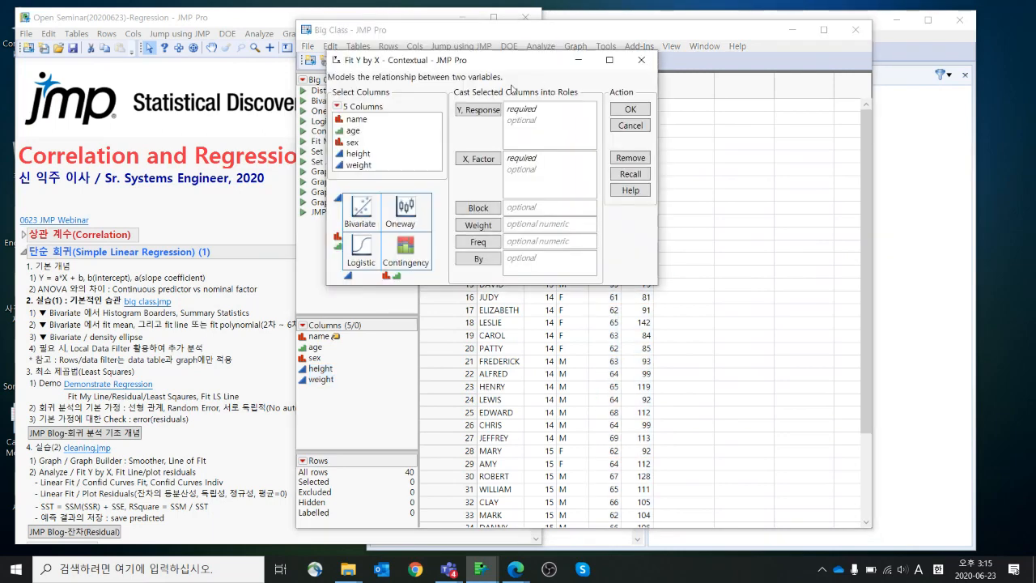
{"action": "left_click", "coordinate": [384, 154]}
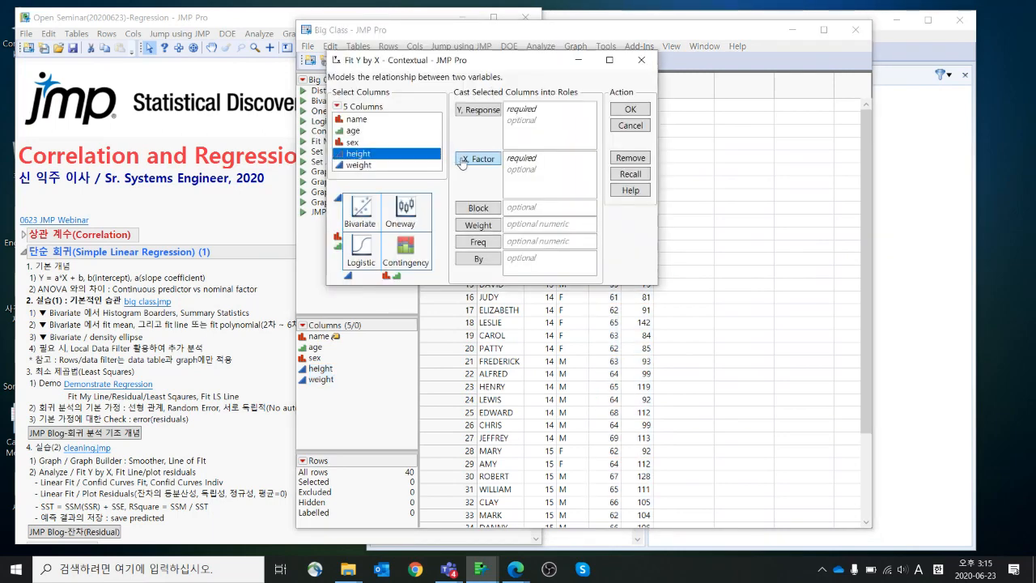
{"action": "left_click", "coordinate": [463, 161]}
{"action": "left_click", "coordinate": [397, 166]}
{"action": "left_click", "coordinate": [477, 110]}
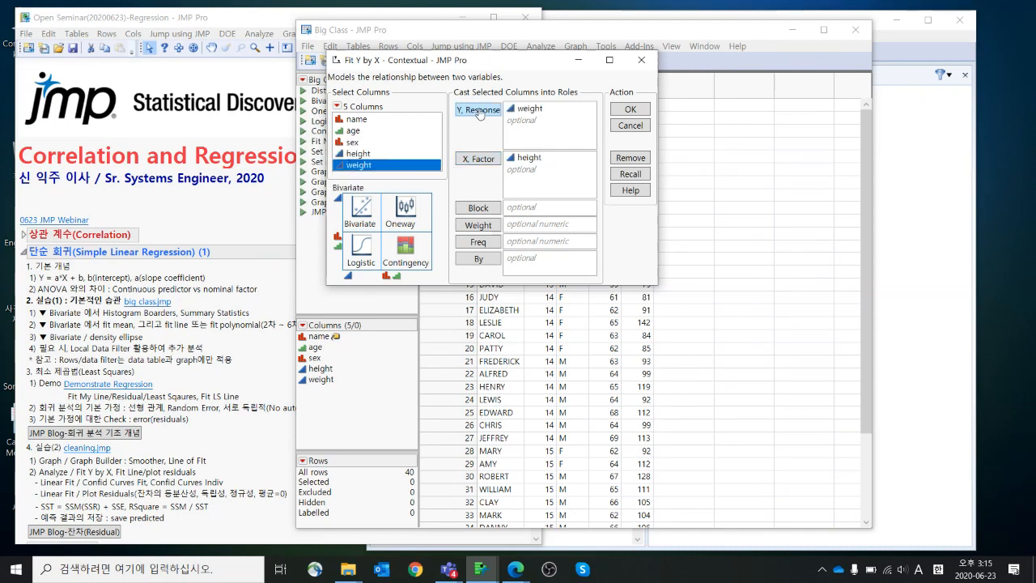
{"action": "left_click", "coordinate": [629, 111]}
{"action": "left_click_drag", "start_coordinate": [570, 20], "coordinate": [520, 45]}
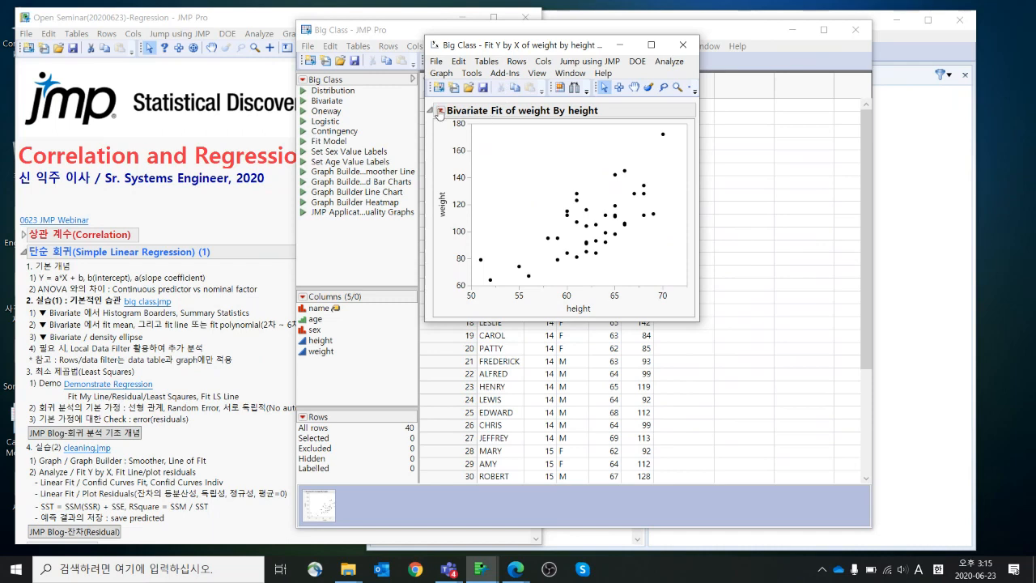
Add histogram borders and summary statistics to the weight by height bivariate report
{"action": "left_click", "coordinate": [439, 111]}
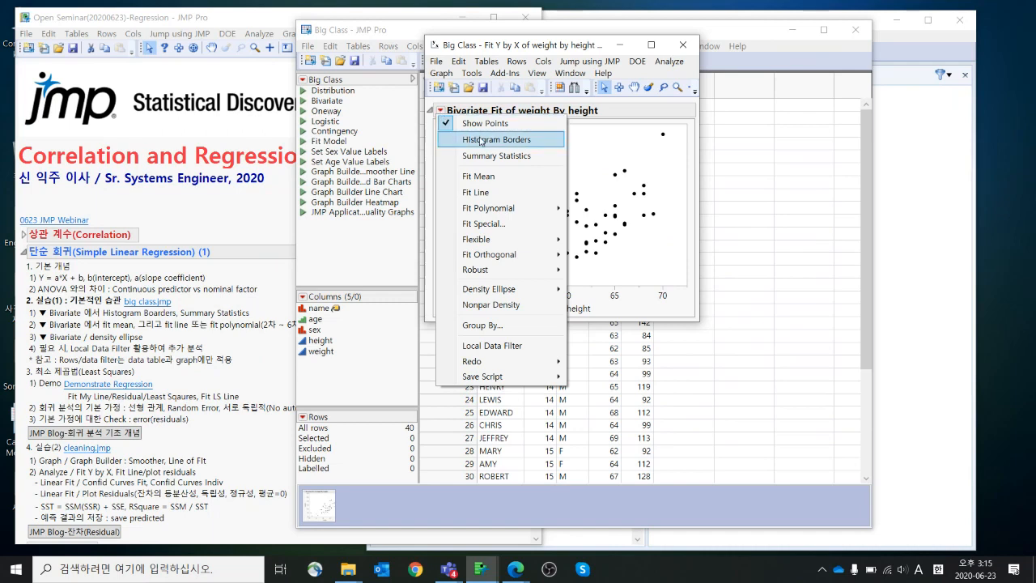
{"action": "mouse_move", "coordinate": [496, 381]}
{"action": "left_click", "coordinate": [535, 146]}
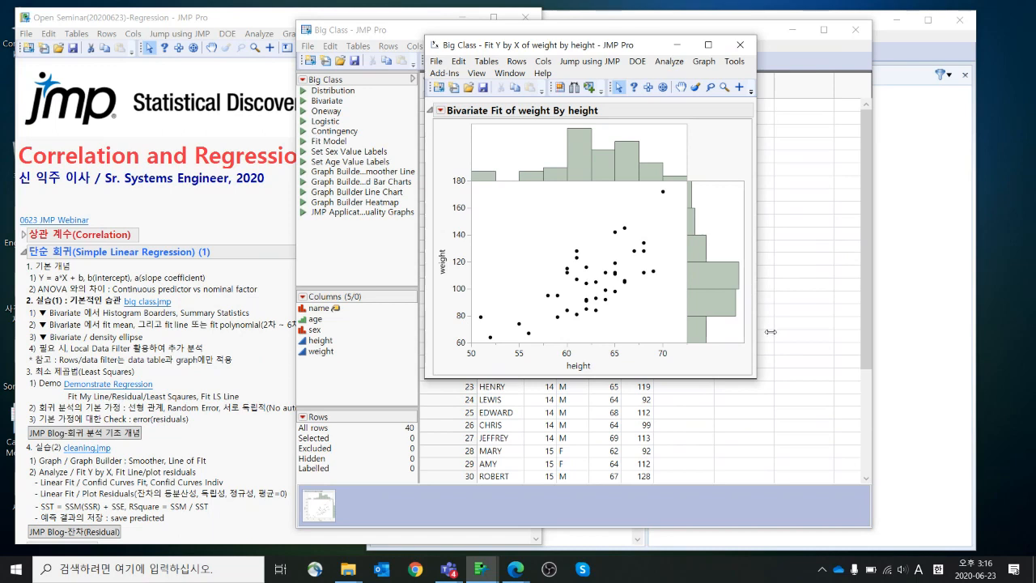
{"action": "left_click", "coordinate": [440, 111]}
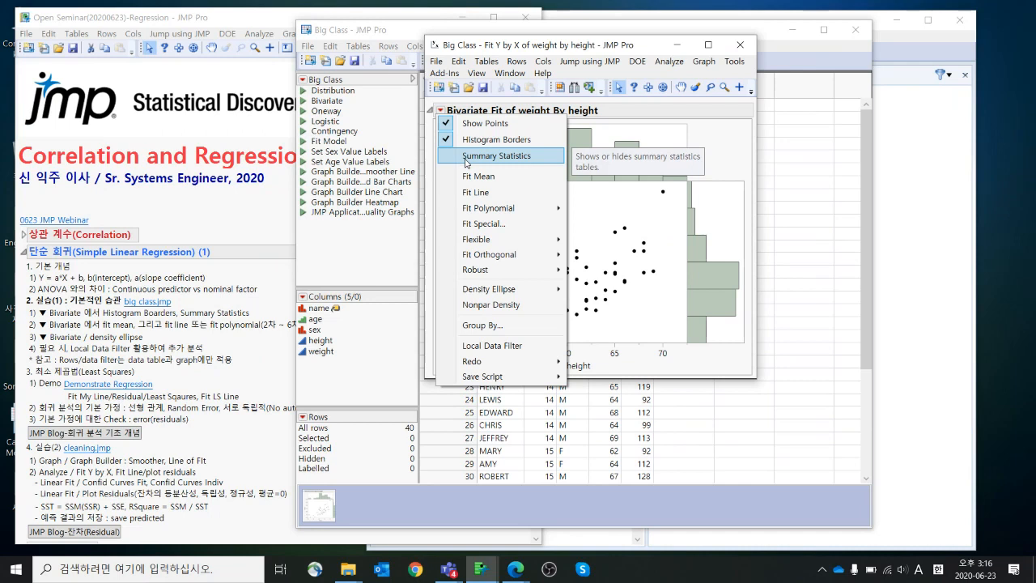
{"action": "left_click", "coordinate": [466, 162]}
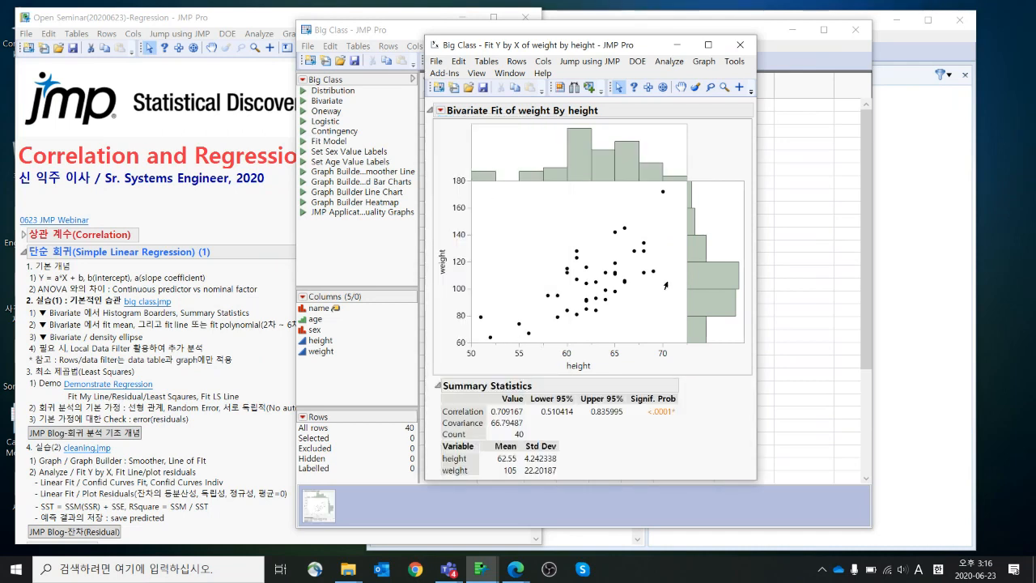
Examine the summary statistics, temporarily circling the correlation's confidence limits and then the mean and standard deviation table
{"action": "mouse_move", "coordinate": [705, 421]}
{"action": "left_mouse_down"}
{"action": "mouse_move", "coordinate": [569, 378]}
{"action": "mouse_move", "coordinate": [665, 422]}
{"action": "left_mouse_up"}
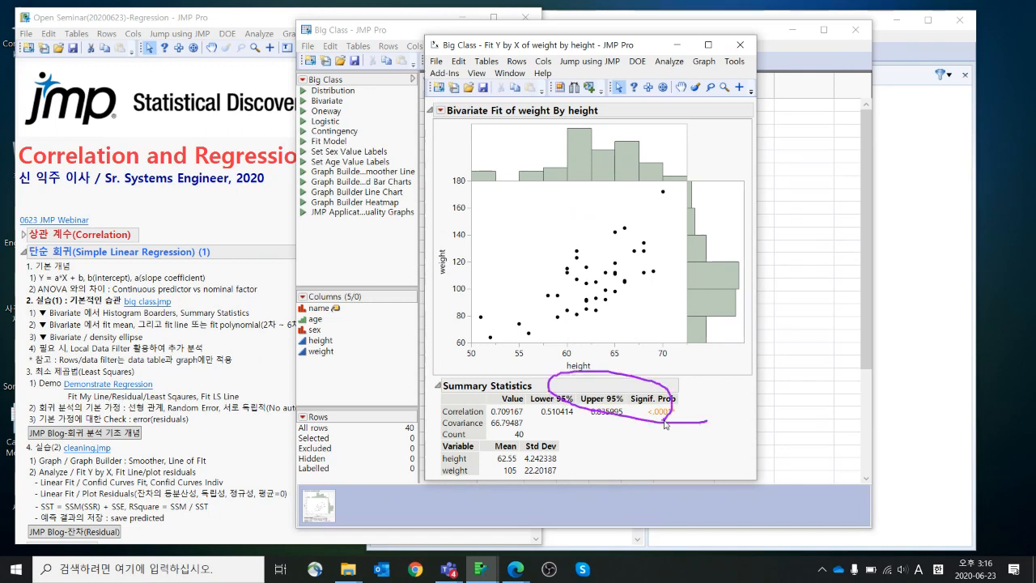
{"action": "key", "text": "Escape"}
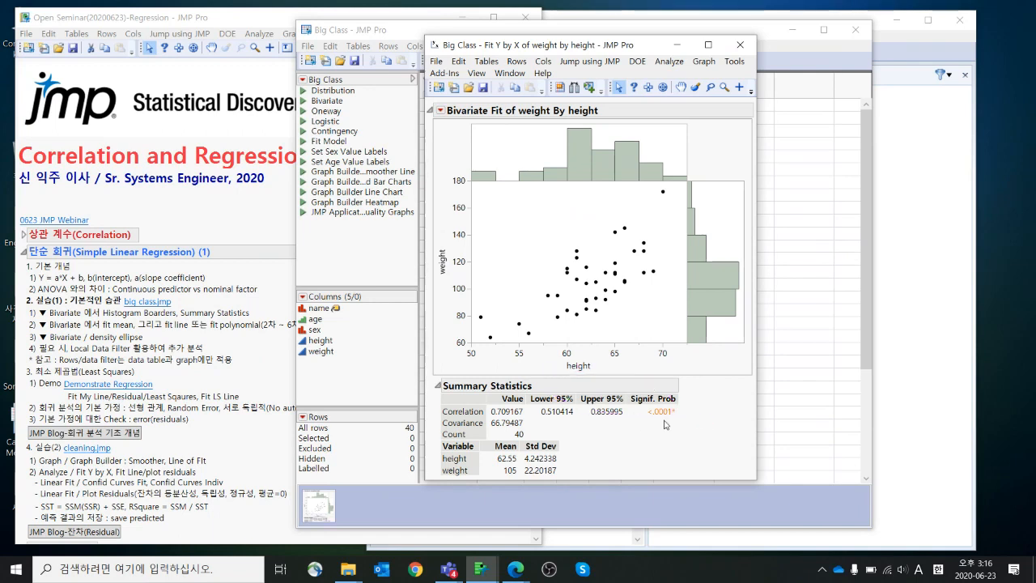
{"action": "mouse_move", "coordinate": [605, 450]}
{"action": "left_mouse_down"}
{"action": "mouse_move", "coordinate": [490, 422]}
{"action": "mouse_move", "coordinate": [429, 464]}
{"action": "mouse_move", "coordinate": [510, 492]}
{"action": "mouse_move", "coordinate": [597, 455]}
{"action": "left_mouse_up"}
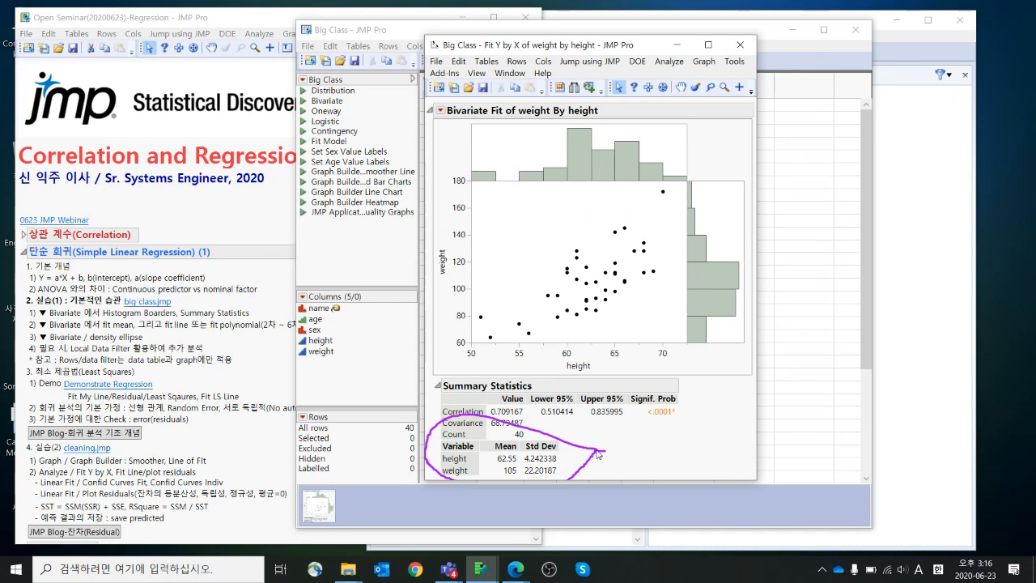
{"action": "key", "text": "Escape"}
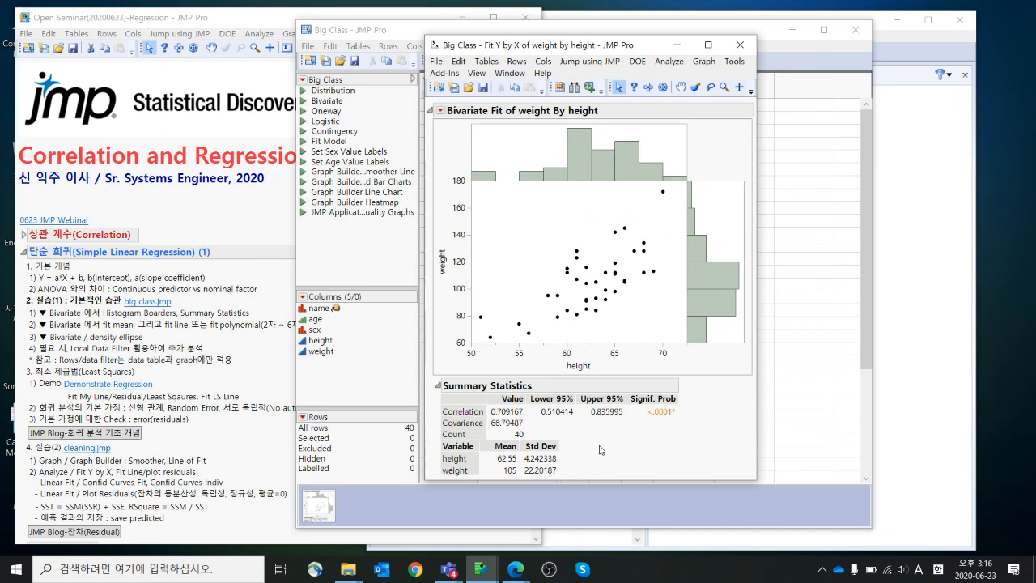
Add a mean fit line to the weight by height scatterplot
{"action": "left_click", "coordinate": [441, 111]}
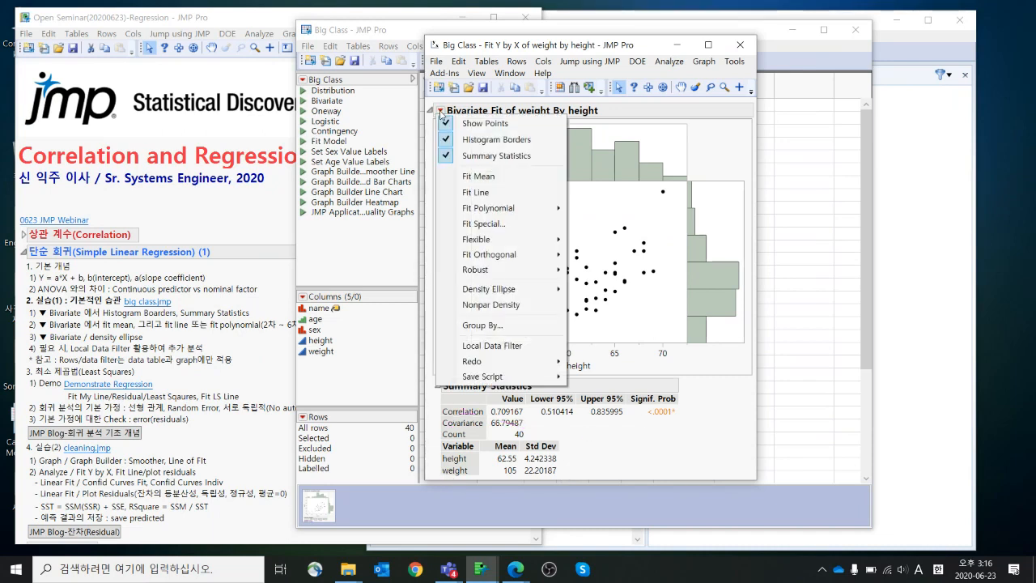
{"action": "left_click", "coordinate": [477, 175]}
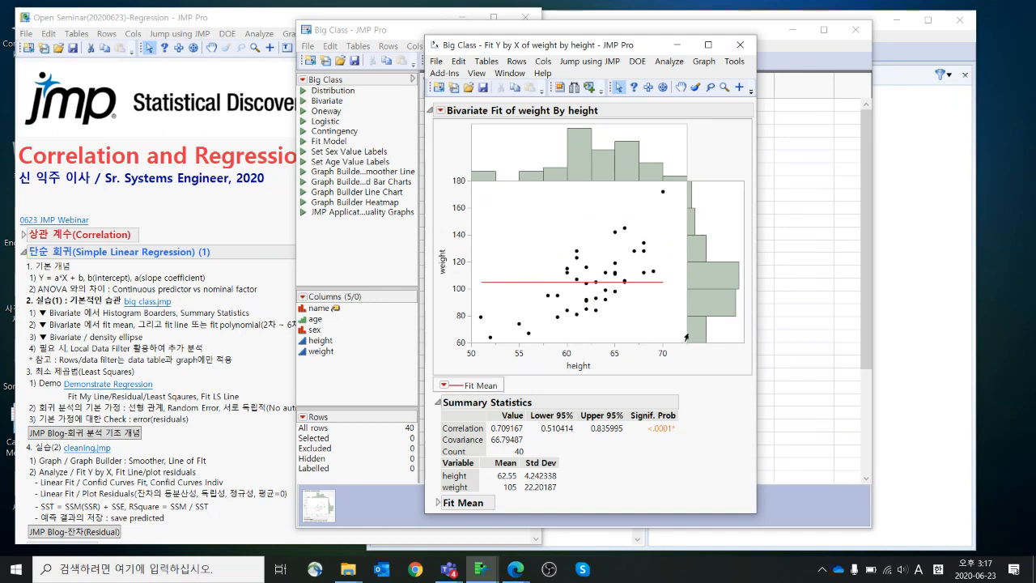
{"action": "mouse_move", "coordinate": [695, 332]}
Fit a regression line to the weight by height data and review its Summary of Fit and Analysis of Variance tables
{"action": "left_click", "coordinate": [439, 111]}
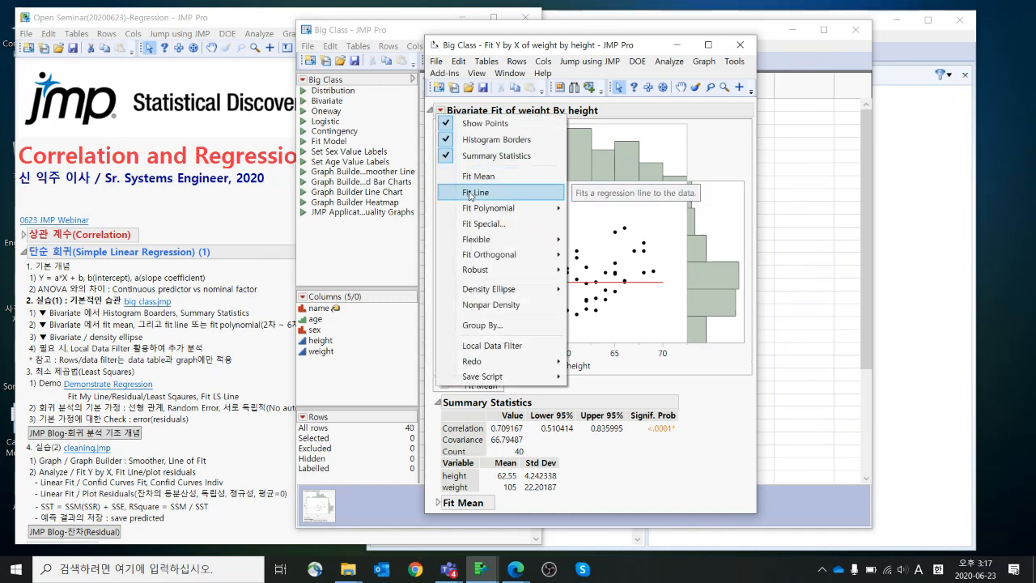
{"action": "mouse_move", "coordinate": [475, 211]}
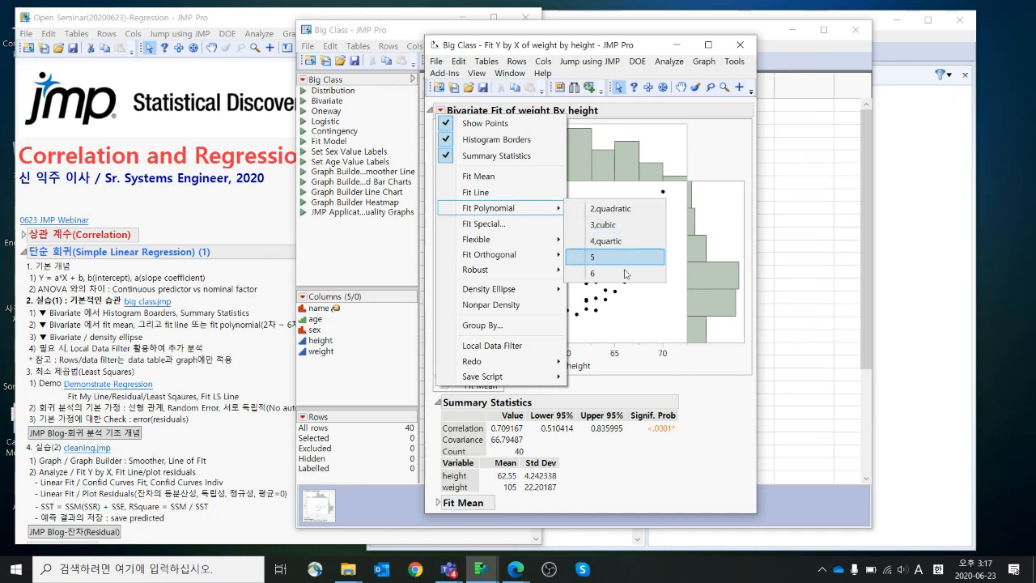
{"action": "left_click", "coordinate": [512, 194]}
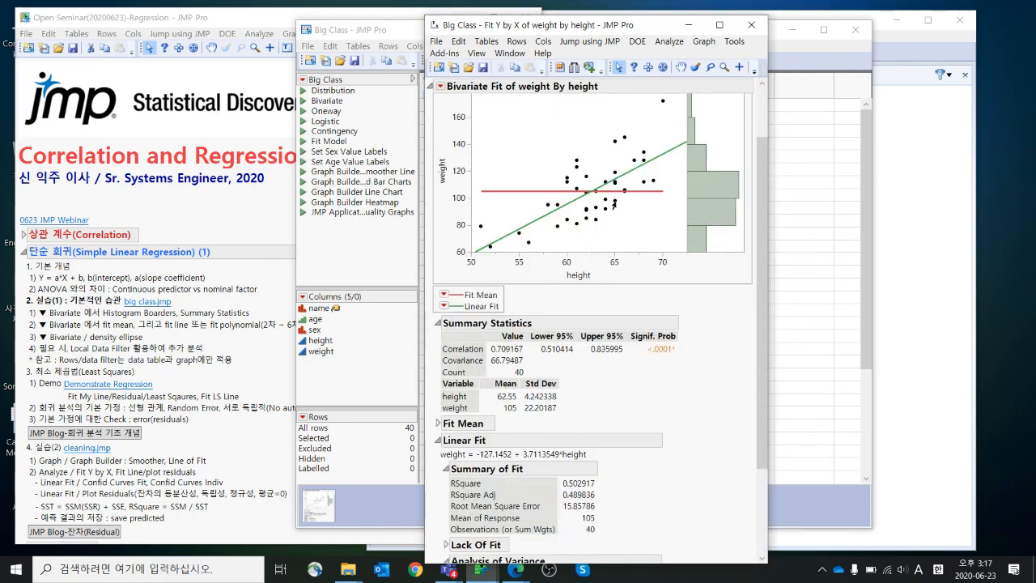
{"action": "scroll", "coordinate": [567, 385], "scroll_direction": "down", "scroll_amount": 3}
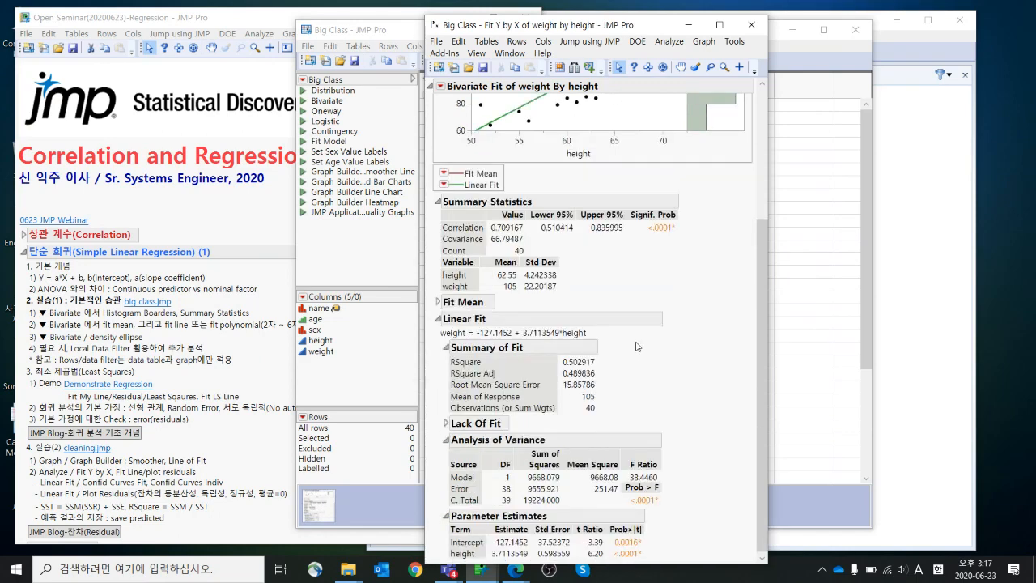
{"action": "mouse_move", "coordinate": [636, 342]}
{"action": "left_mouse_down"}
{"action": "mouse_move", "coordinate": [479, 300]}
{"action": "mouse_move", "coordinate": [445, 345]}
{"action": "mouse_move", "coordinate": [639, 341]}
{"action": "mouse_move", "coordinate": [593, 391]}
{"action": "mouse_move", "coordinate": [592, 339]}
{"action": "mouse_move", "coordinate": [618, 385]}
{"action": "left_mouse_up"}
{"action": "mouse_move", "coordinate": [684, 449]}
{"action": "left_mouse_down"}
{"action": "mouse_move", "coordinate": [504, 429]}
{"action": "mouse_move", "coordinate": [568, 510]}
{"action": "mouse_move", "coordinate": [667, 467]}
{"action": "left_mouse_up"}
{"action": "scroll", "coordinate": [652, 366], "scroll_direction": "up", "scroll_amount": 3}
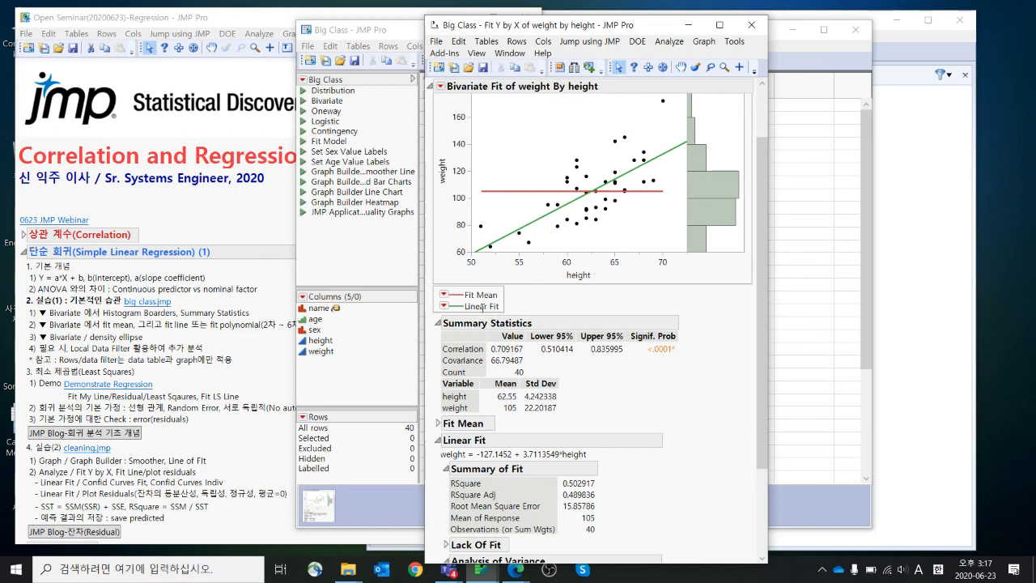
Show the linear fit's confidence curves (Confid Curves Fit) and plot its residuals
{"action": "left_click", "coordinate": [443, 306]}
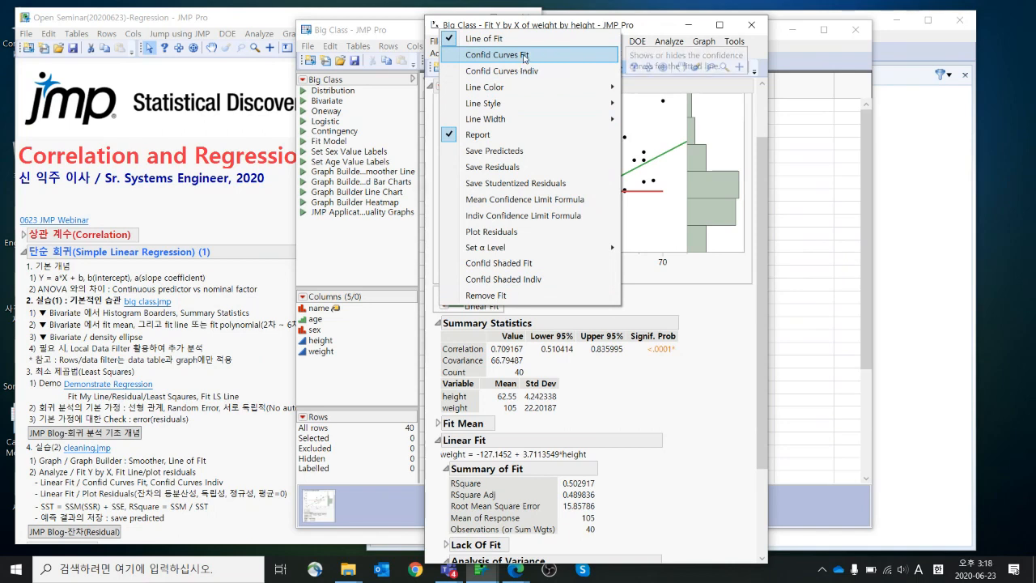
{"action": "left_click", "coordinate": [524, 56]}
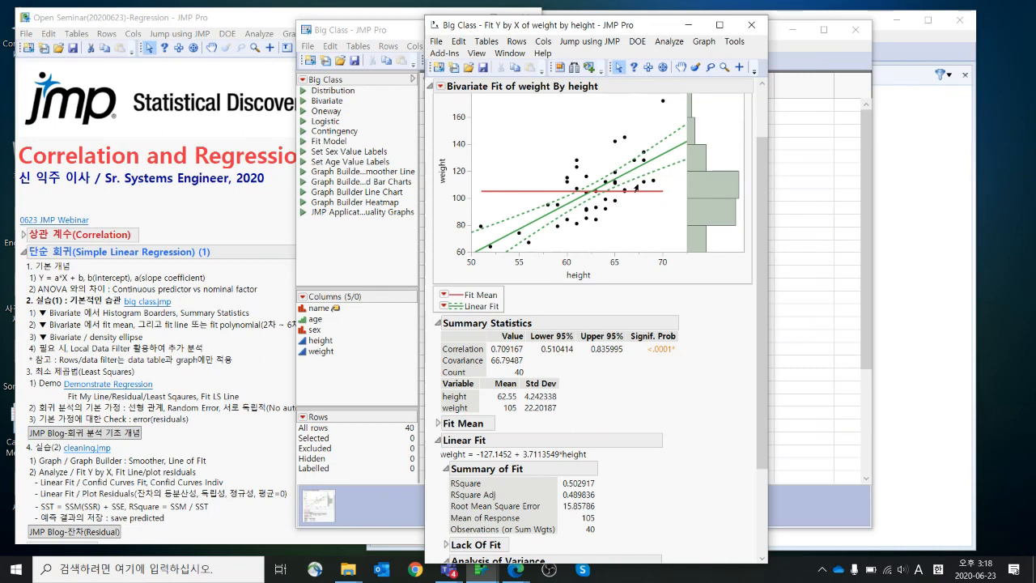
{"action": "left_click", "coordinate": [444, 306]}
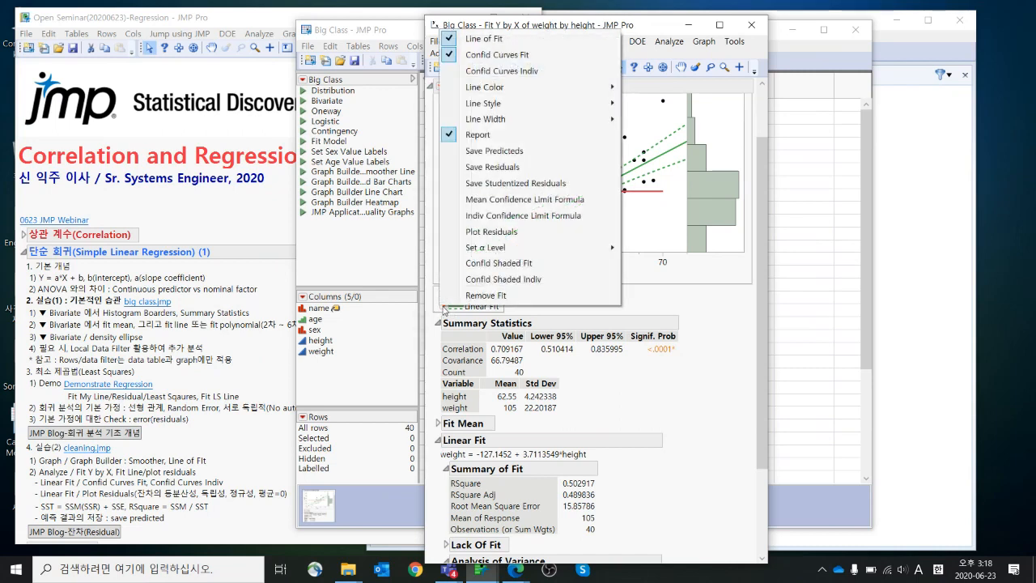
{"action": "left_click", "coordinate": [477, 233]}
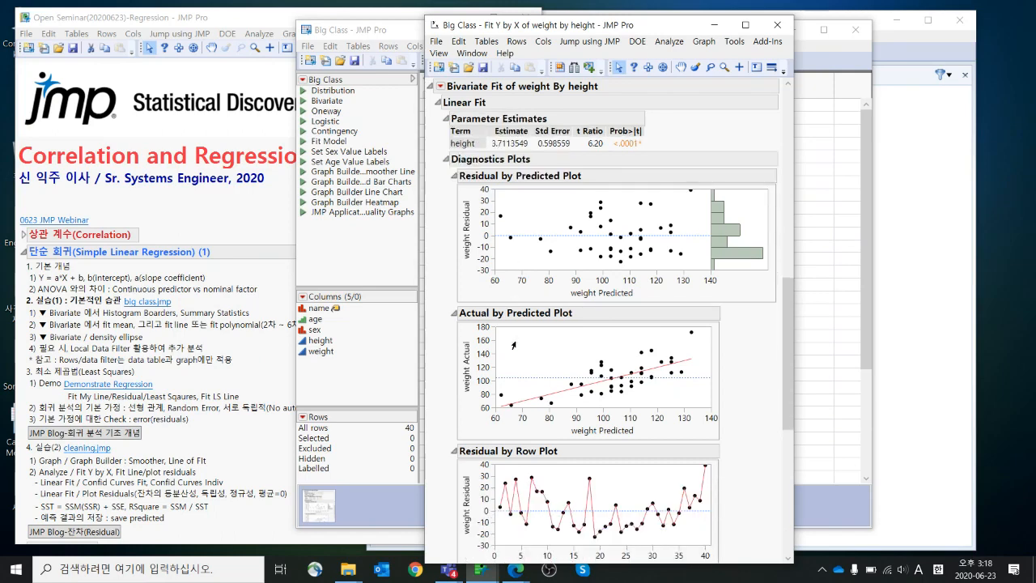
Examine the linear fit's diagnostics, including the residual by row, residual by X and residual normal quantile plots
{"action": "scroll", "coordinate": [510, 346], "scroll_direction": "down", "scroll_amount": 8}
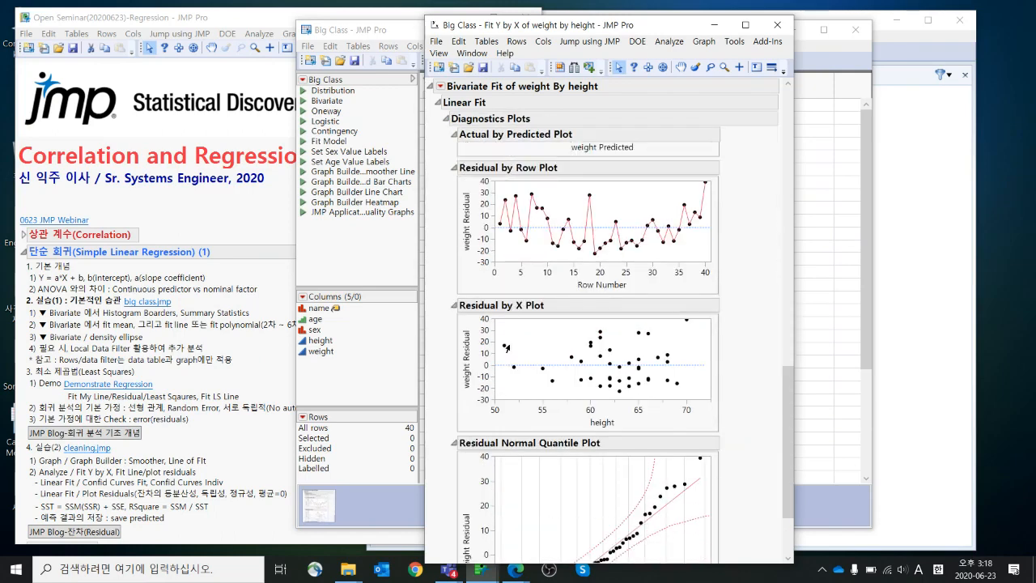
{"action": "scroll", "coordinate": [507, 348], "scroll_direction": "up", "scroll_amount": 2}
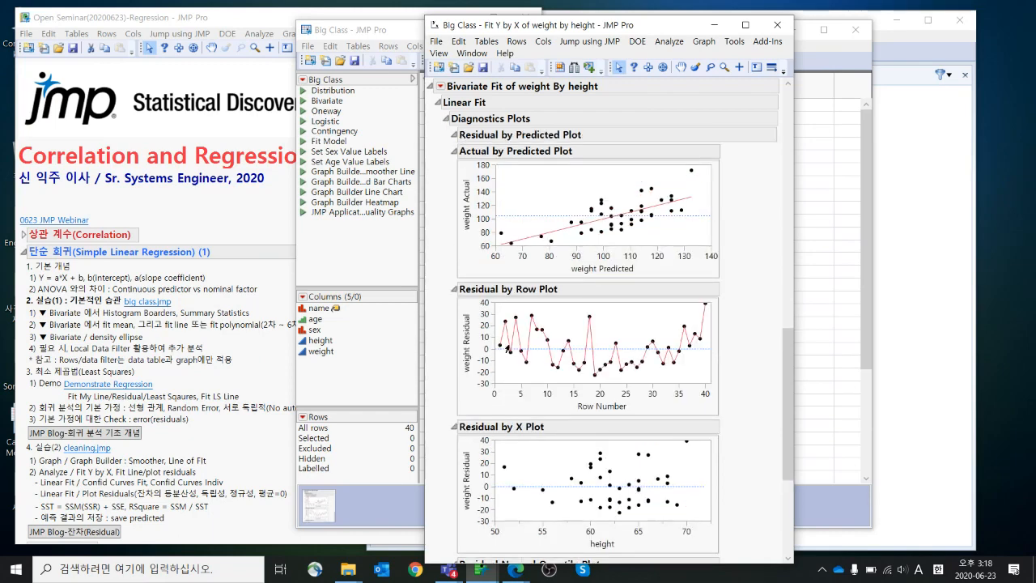
{"action": "scroll", "coordinate": [507, 348], "scroll_direction": "down", "scroll_amount": 4}
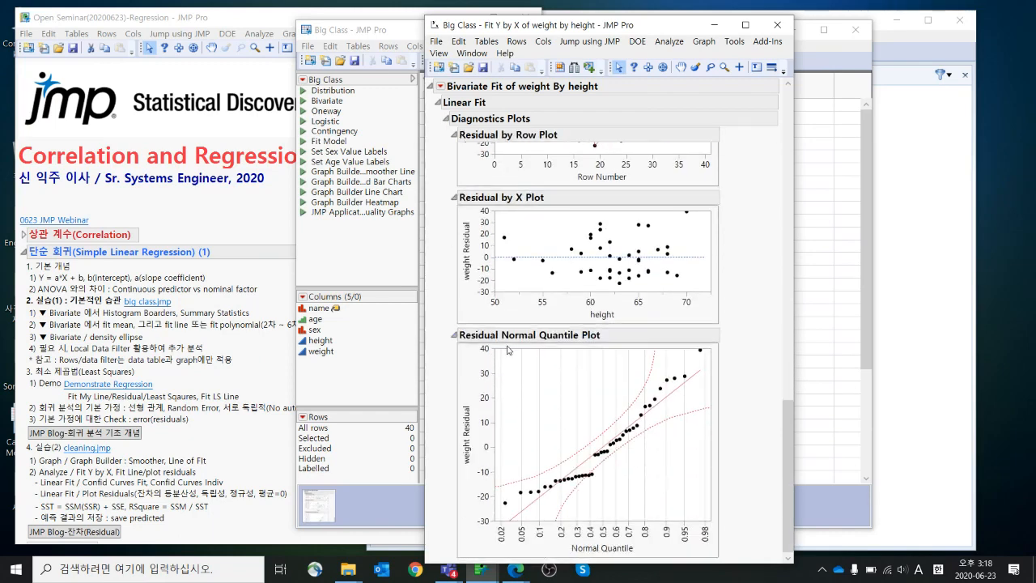
{"action": "scroll", "coordinate": [514, 339], "scroll_direction": "up", "scroll_amount": 2}
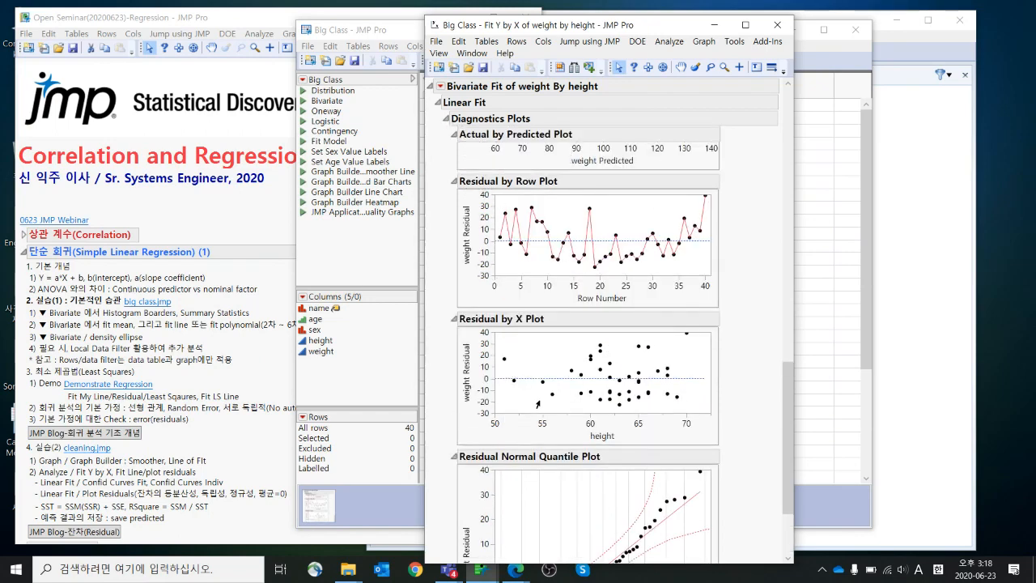
{"action": "scroll", "coordinate": [544, 407], "scroll_direction": "up", "scroll_amount": 15}
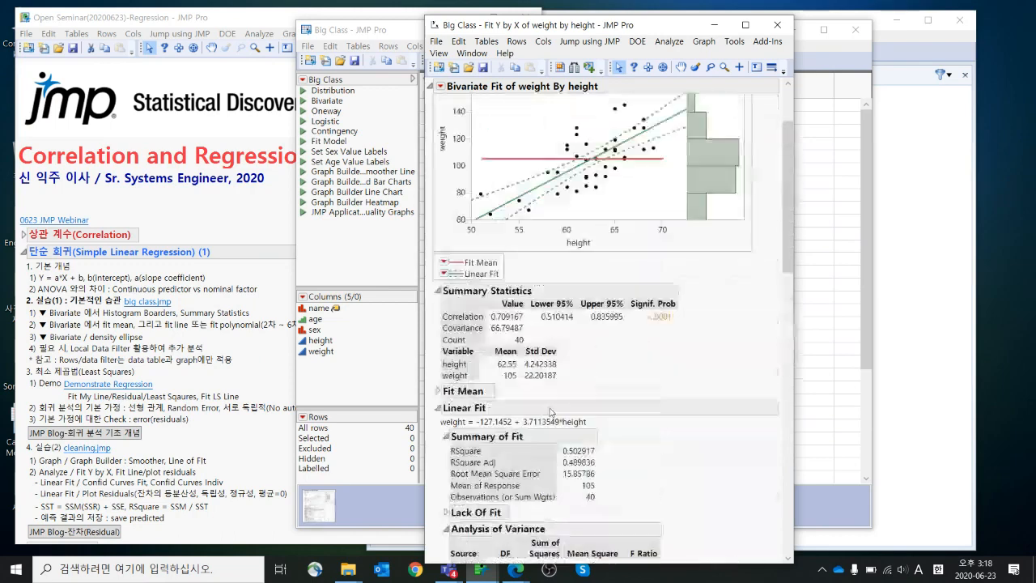
Collapse the Summary Statistics section and move the report aside so the data table's column list shows
{"action": "left_click_drag", "start_coordinate": [672, 29], "coordinate": [753, 34]}
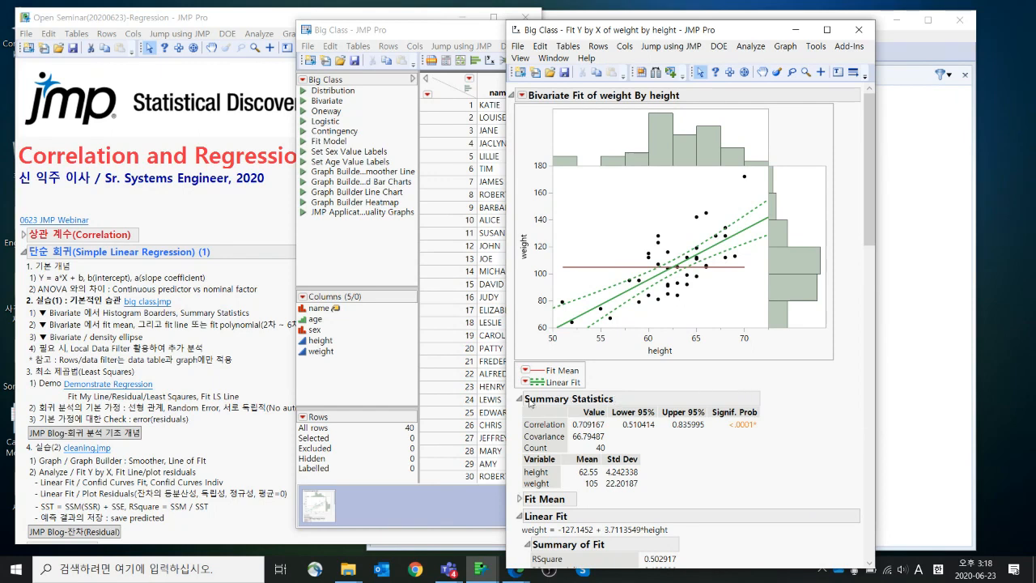
{"action": "left_click", "coordinate": [519, 399]}
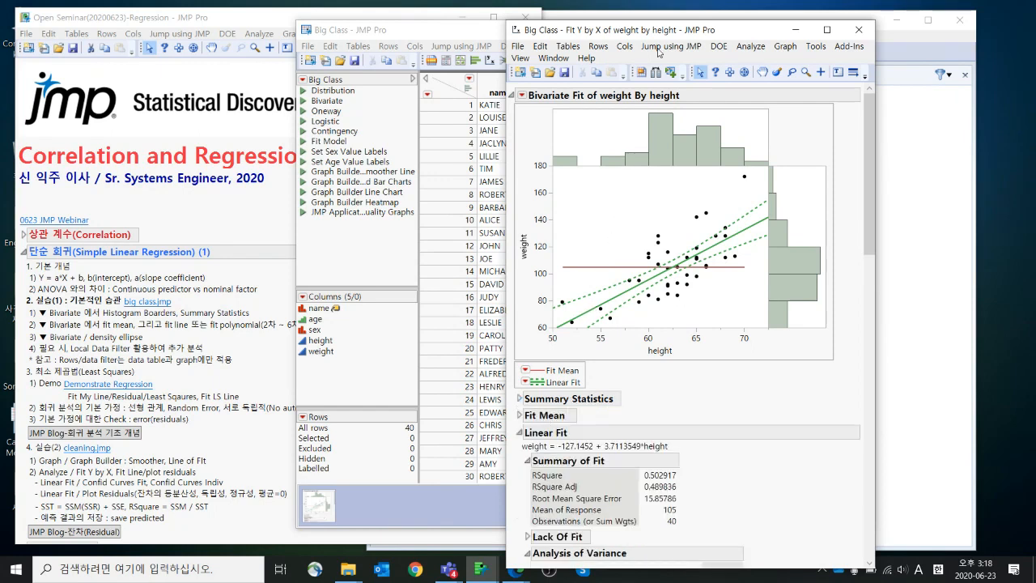
{"action": "left_click_drag", "start_coordinate": [662, 34], "coordinate": [642, 34]}
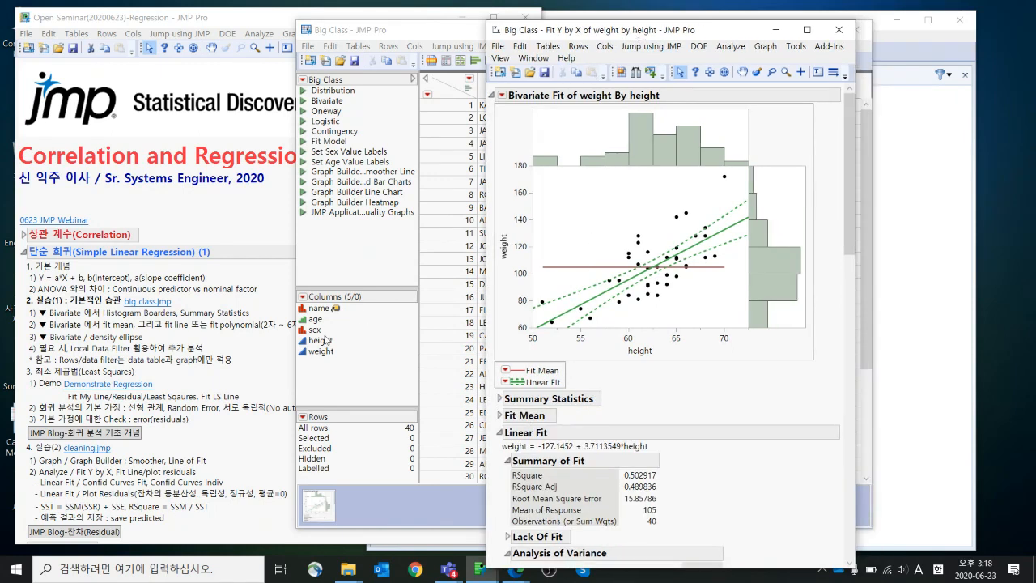
Add a Local Data Filter on the sex column to the bivariate report
{"action": "left_click", "coordinate": [503, 97]}
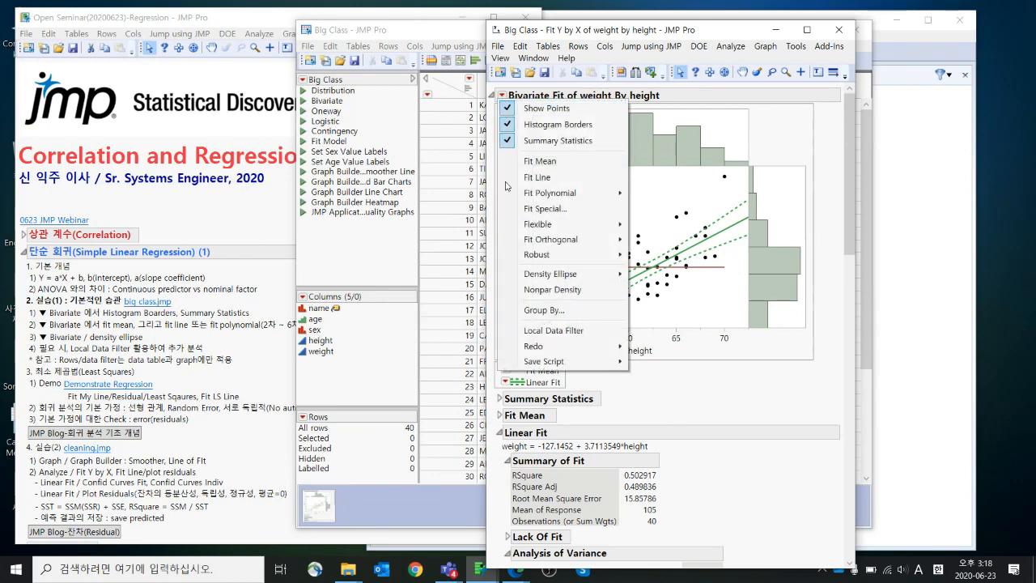
{"action": "left_click", "coordinate": [540, 330]}
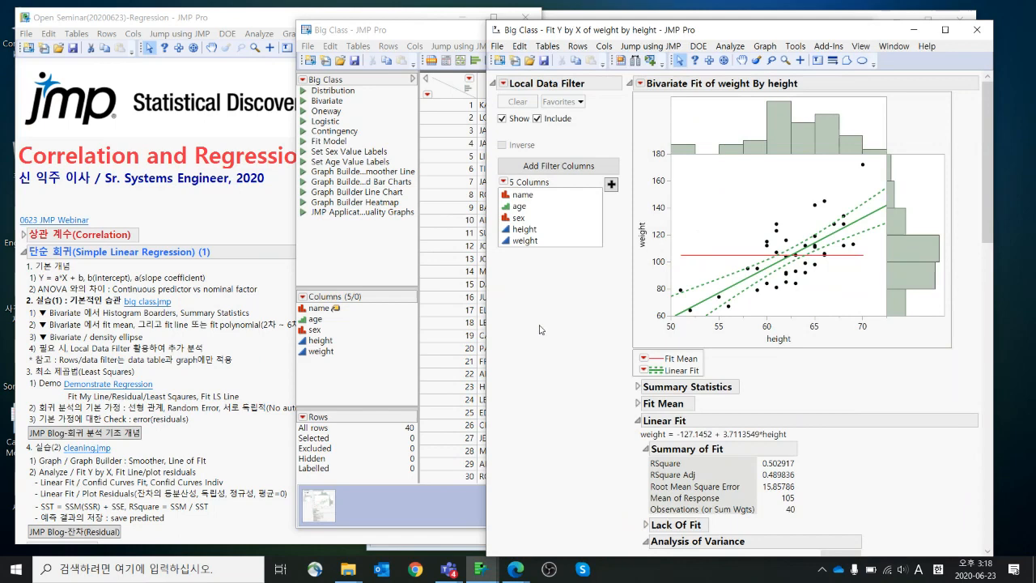
{"action": "left_click", "coordinate": [530, 217]}
{"action": "left_click", "coordinate": [611, 185]}
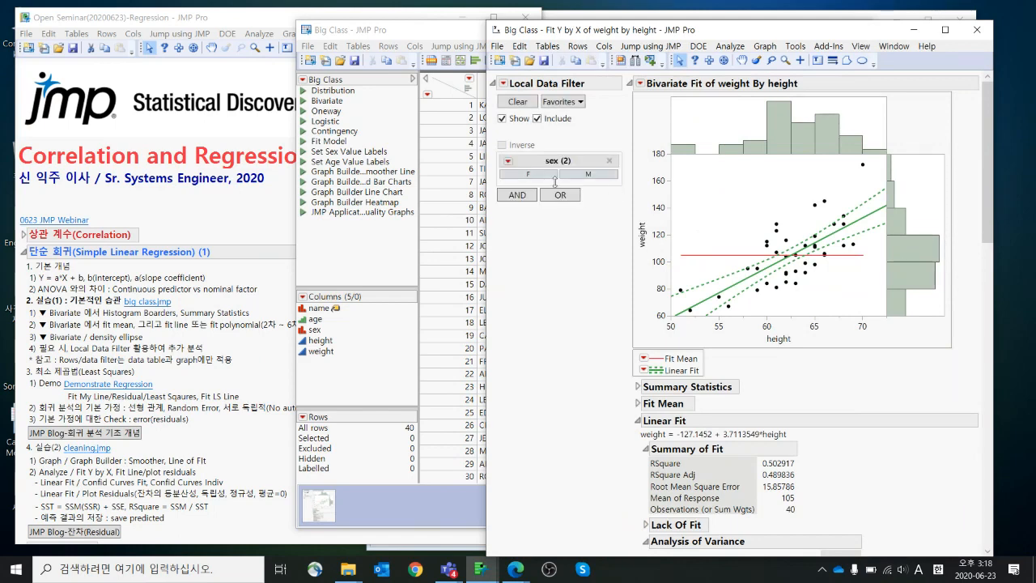
Alternate the sex filter between F and M to compare their linear fits, temporarily circling the fit results, and leave M selected
{"action": "left_click", "coordinate": [526, 175]}
{"action": "left_click", "coordinate": [565, 176]}
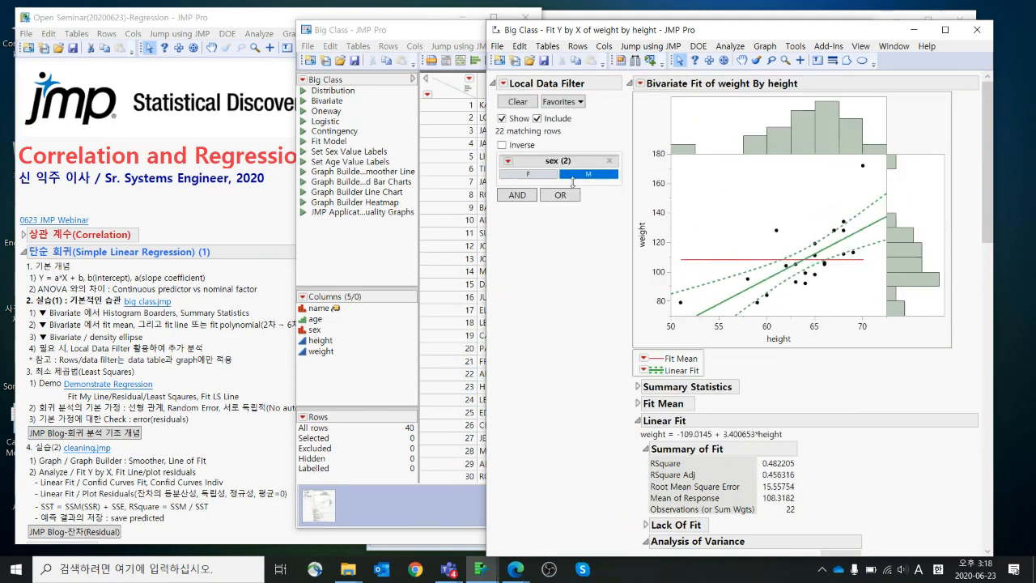
{"action": "left_click_drag", "start_coordinate": [870, 491], "coordinate": [609, 466]}
{"action": "left_click_drag", "start_coordinate": [599, 431], "coordinate": [869, 495]}
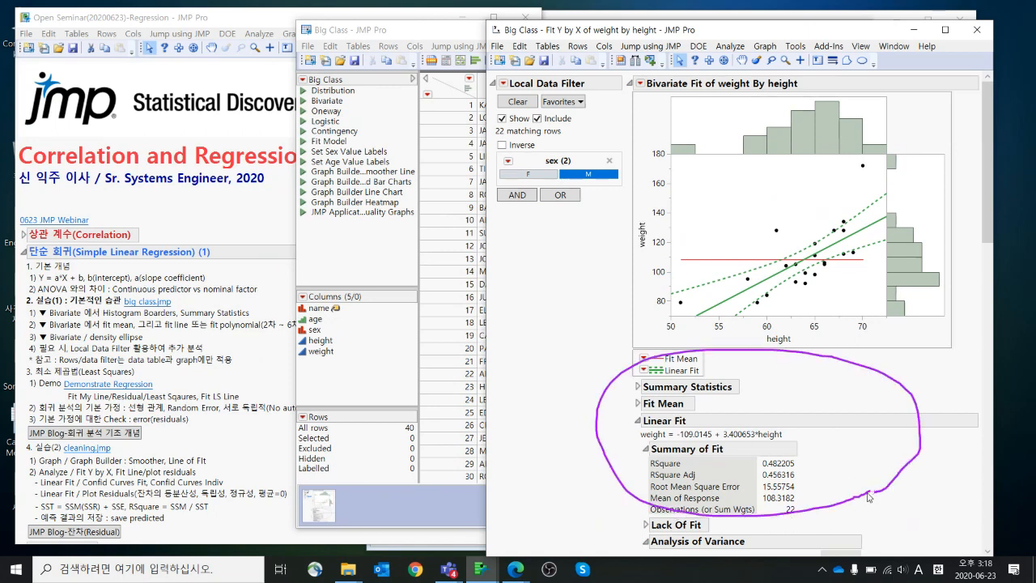
{"action": "left_click", "coordinate": [540, 176]}
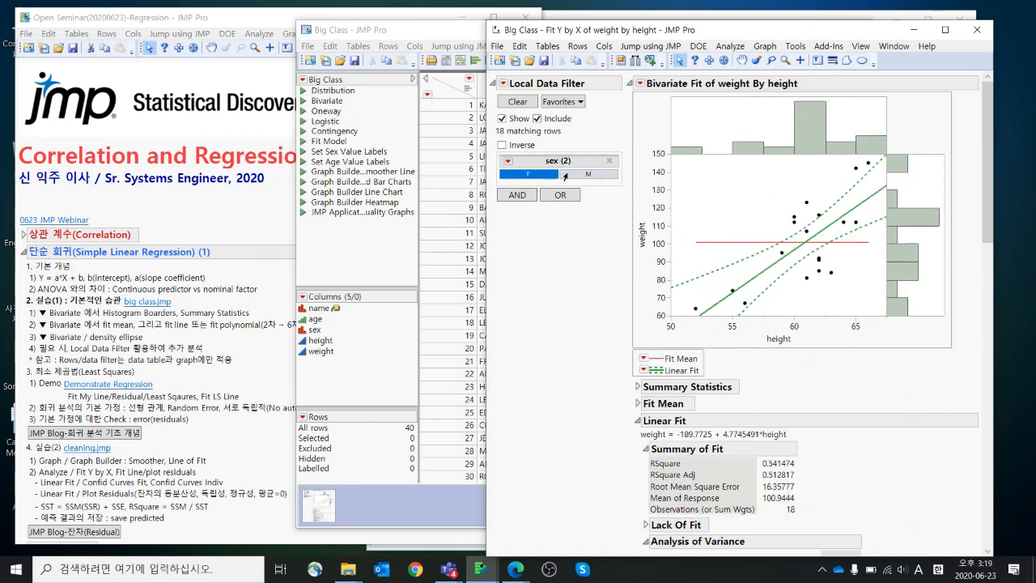
{"action": "left_click", "coordinate": [581, 174]}
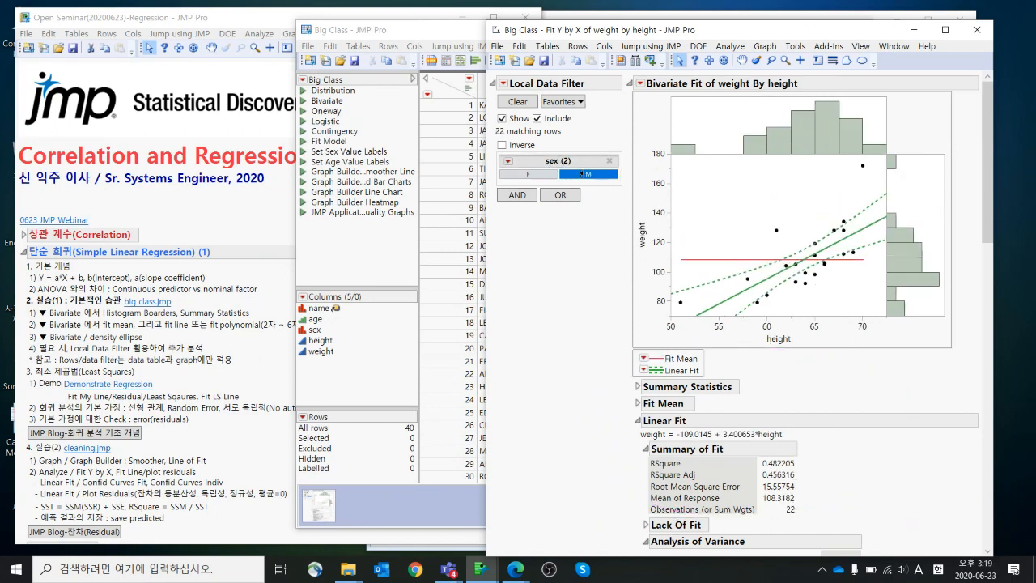
{"action": "left_click", "coordinate": [538, 173]}
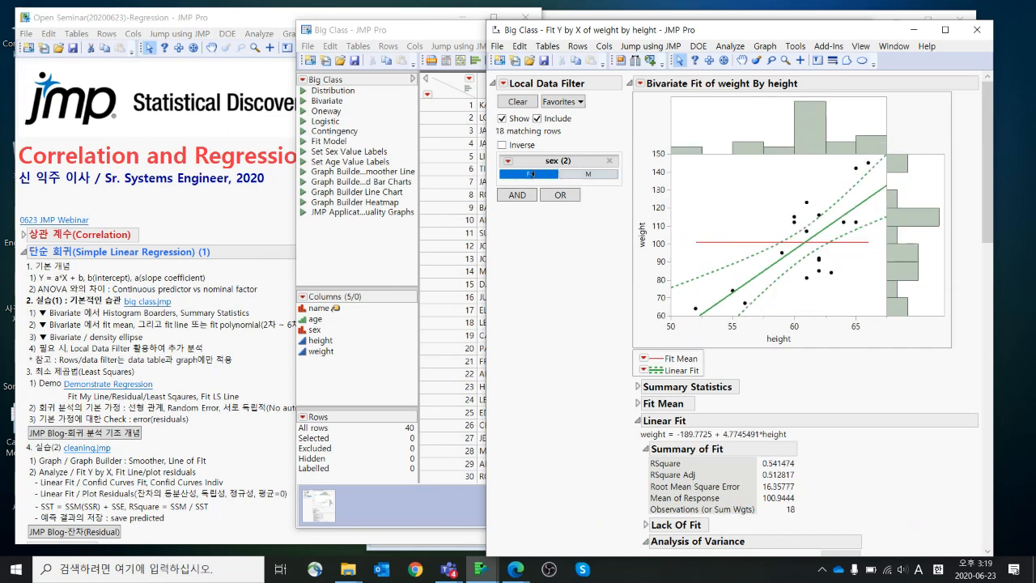
{"action": "left_click", "coordinate": [571, 175]}
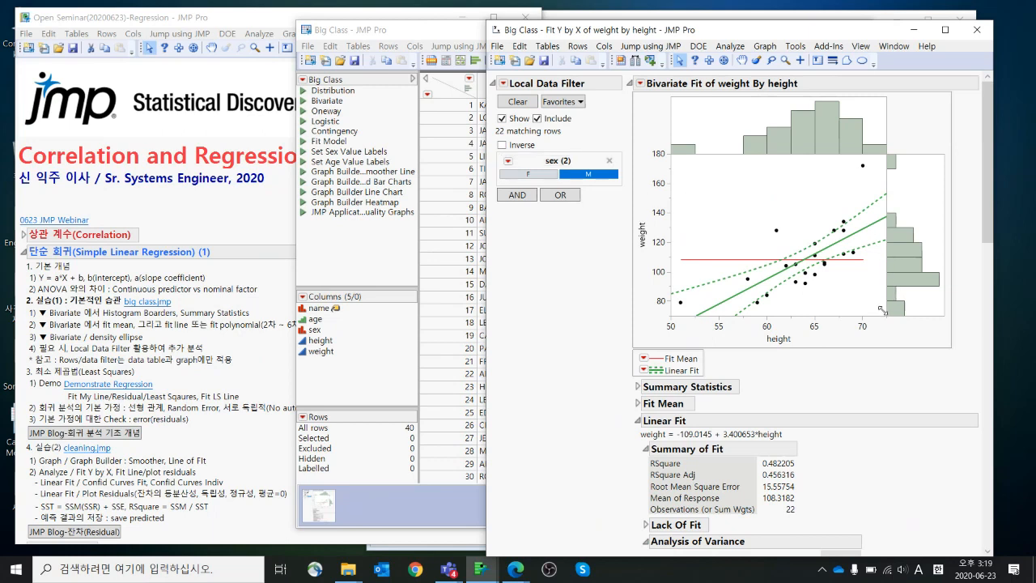
Shrink the weight by height graph and move the report window over the data table
{"action": "left_click_drag", "start_coordinate": [881, 310], "coordinate": [831, 268]}
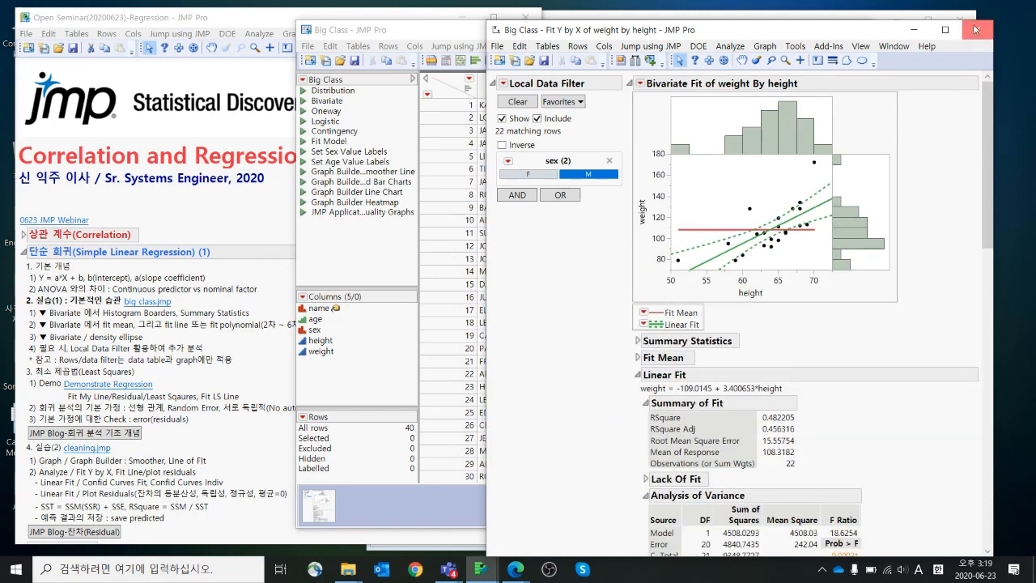
{"action": "left_click_drag", "start_coordinate": [748, 36], "coordinate": [601, 38]}
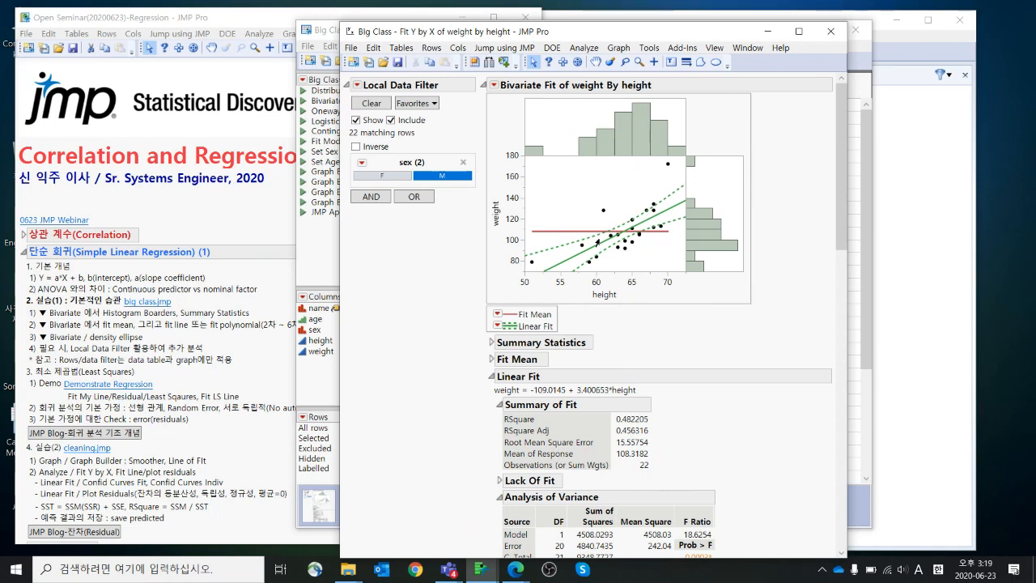
Close the bivariate report and the Big Class data table without saving changes
{"action": "left_click", "coordinate": [830, 31]}
{"action": "left_click", "coordinate": [855, 30]}
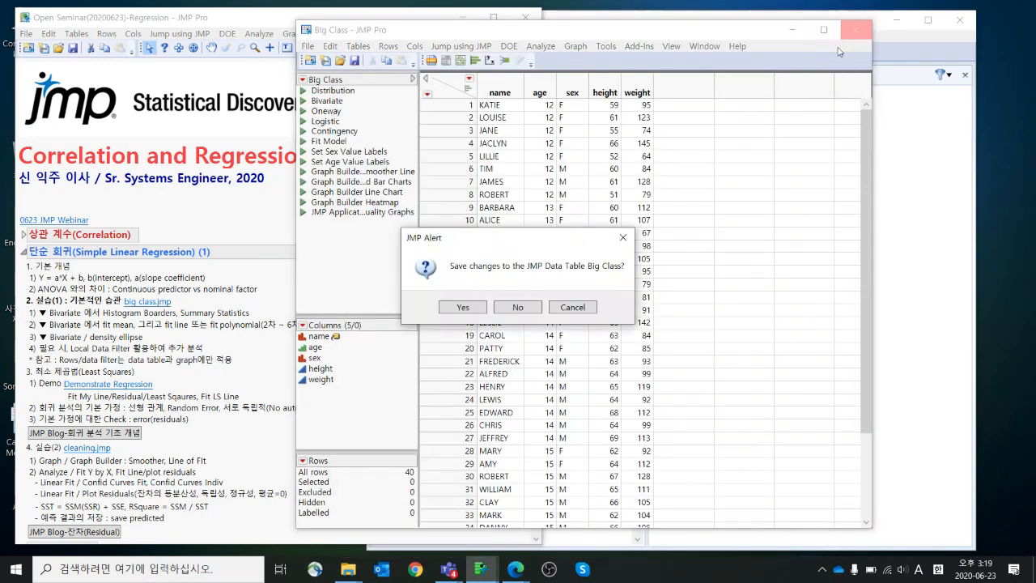
{"action": "left_click", "coordinate": [536, 309]}
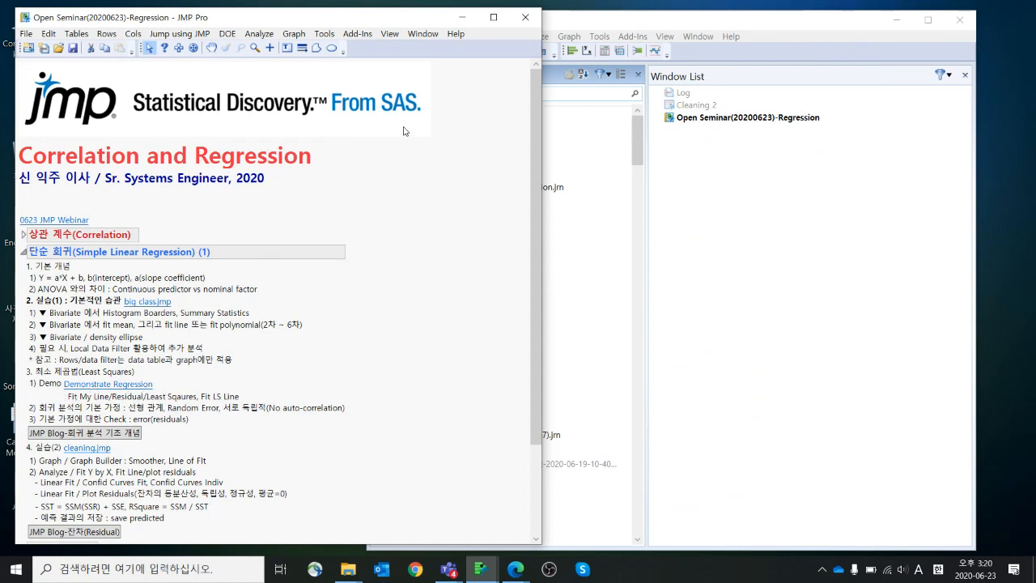
Open the Sample Data index and browse to its teaching resources
{"action": "left_click", "coordinate": [466, 37]}
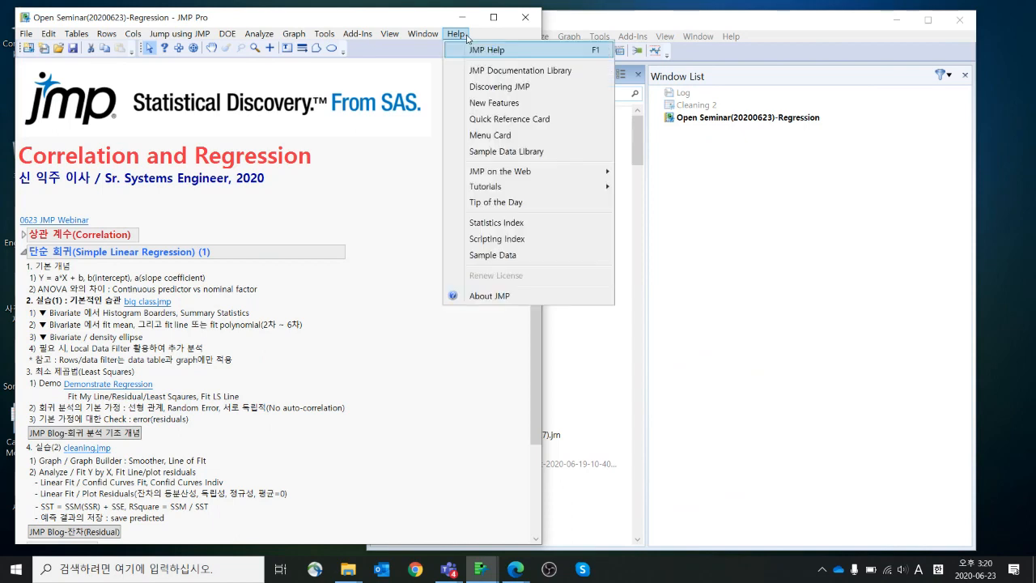
{"action": "left_click", "coordinate": [537, 257]}
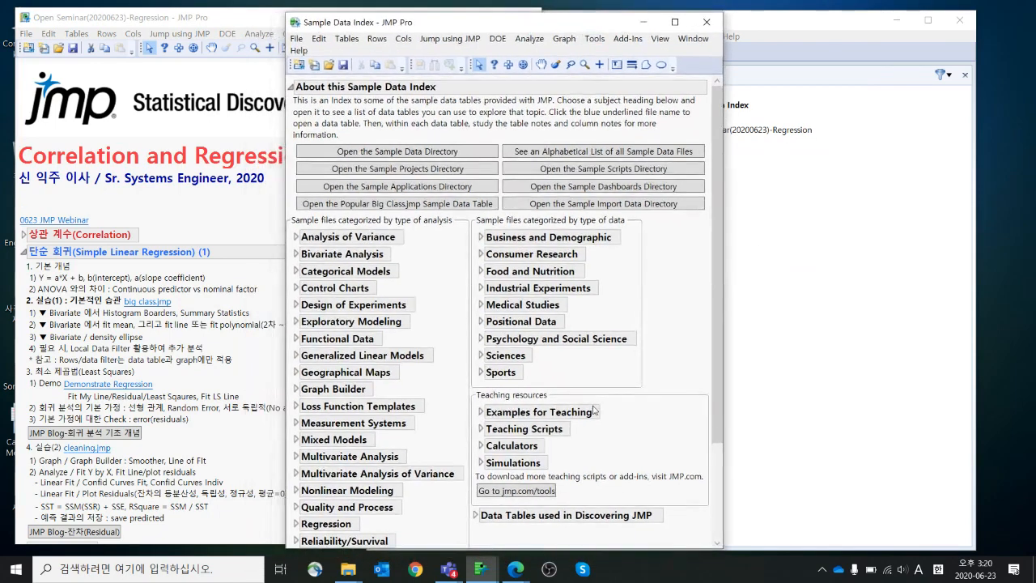
{"action": "scroll", "coordinate": [595, 413], "scroll_direction": "down", "scroll_amount": 1}
{"action": "scroll", "coordinate": [595, 413], "scroll_direction": "down", "scroll_amount": 1}
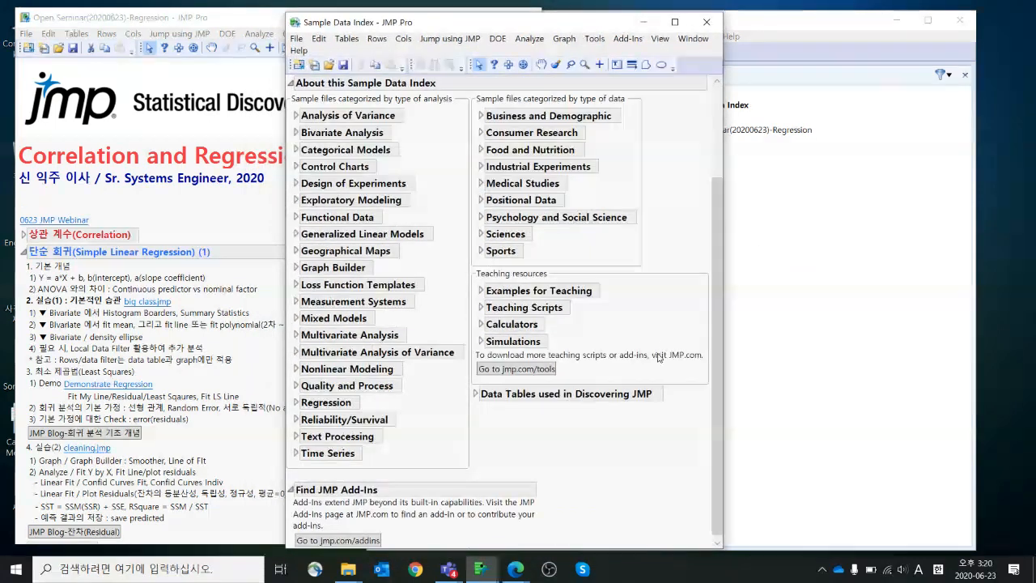
Open the Demonstrate Regression module from the interactive teaching modules under Teaching Scripts and reposition its window
{"action": "left_click", "coordinate": [479, 308]}
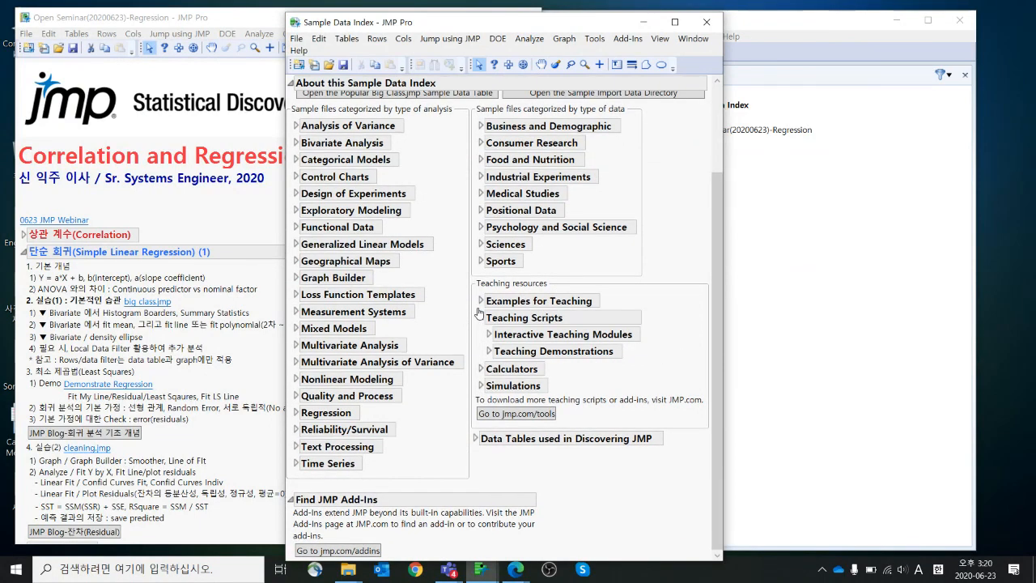
{"action": "left_click", "coordinate": [491, 351]}
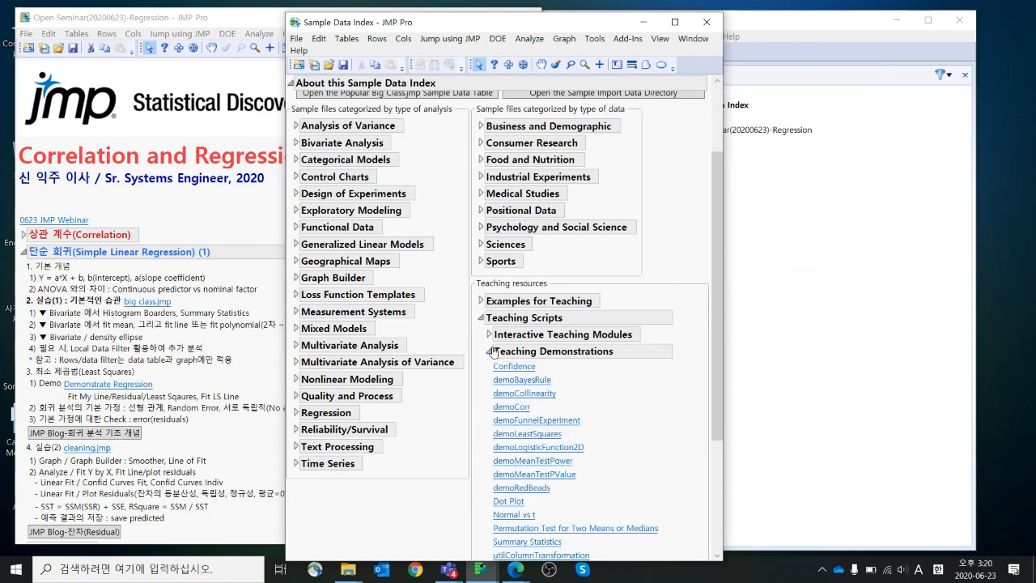
{"action": "left_click", "coordinate": [489, 334]}
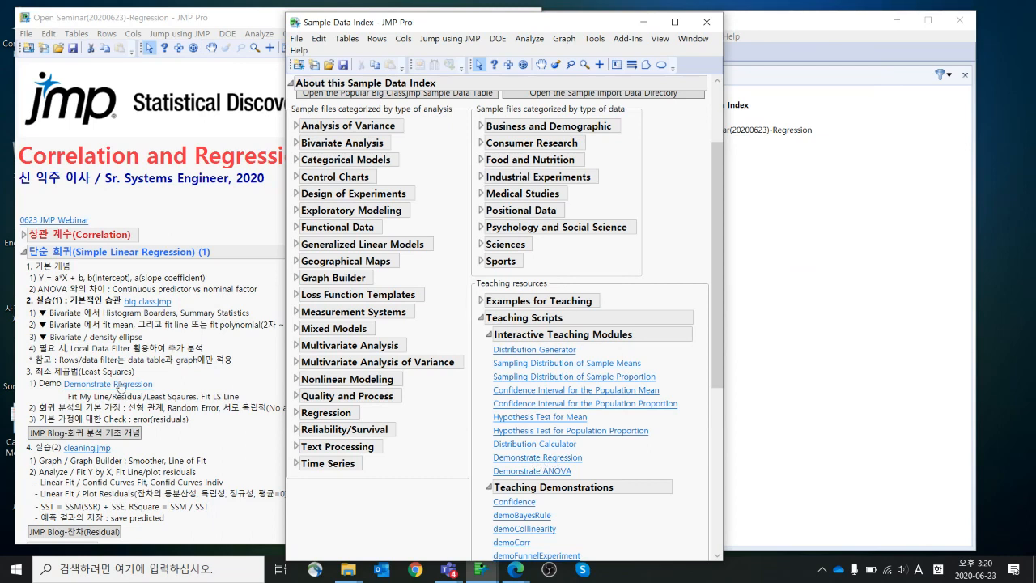
{"action": "left_click", "coordinate": [511, 459]}
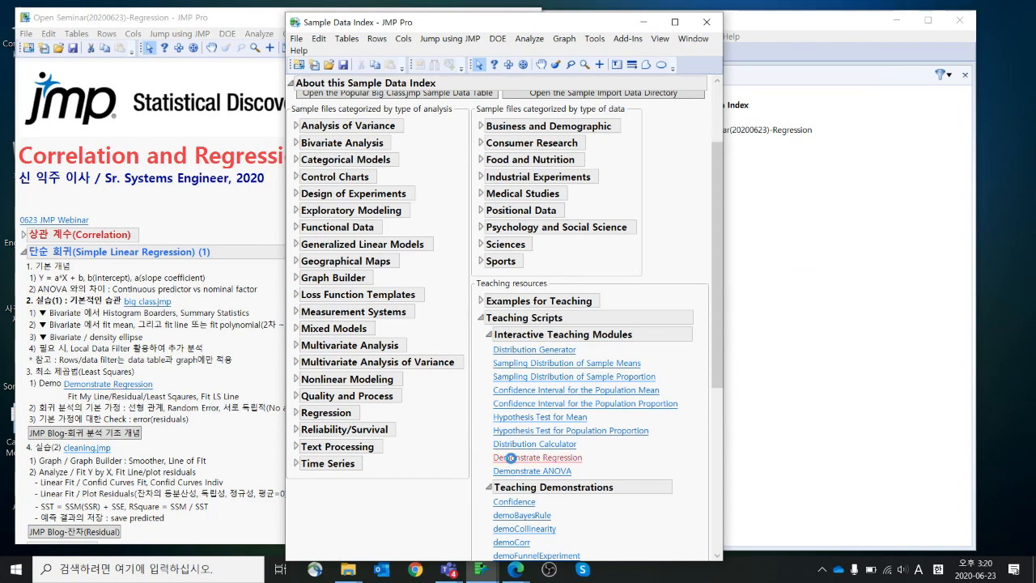
{"action": "left_click_drag", "start_coordinate": [669, 69], "coordinate": [474, 64]}
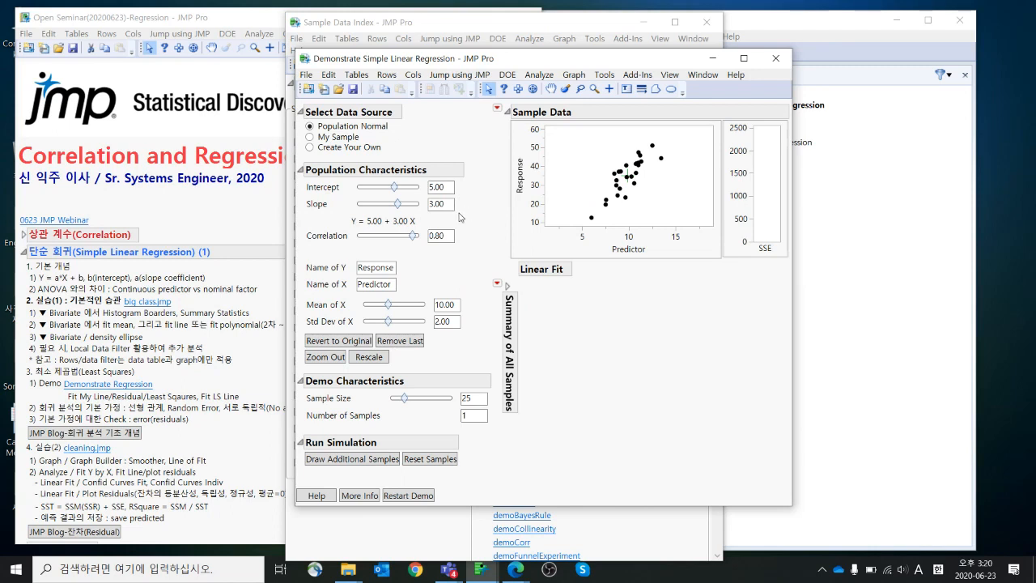
Set the population to intercept 6.11, slope 4.00, correlation 0.73, mean of X 11.39 and standard deviation of X 2.12
{"action": "left_click_drag", "start_coordinate": [394, 188], "coordinate": [411, 240]}
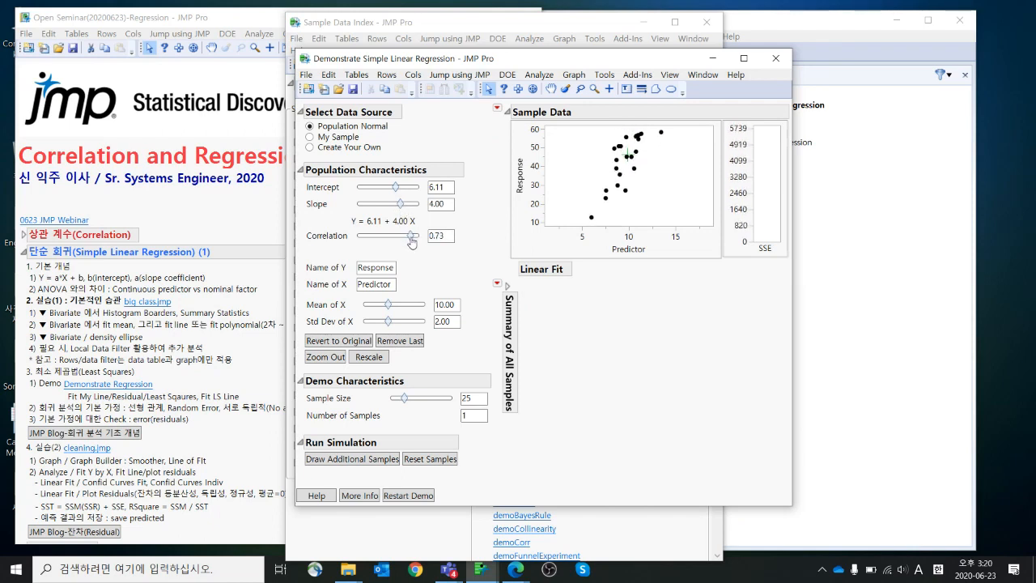
{"action": "left_click_drag", "start_coordinate": [389, 305], "coordinate": [390, 326]}
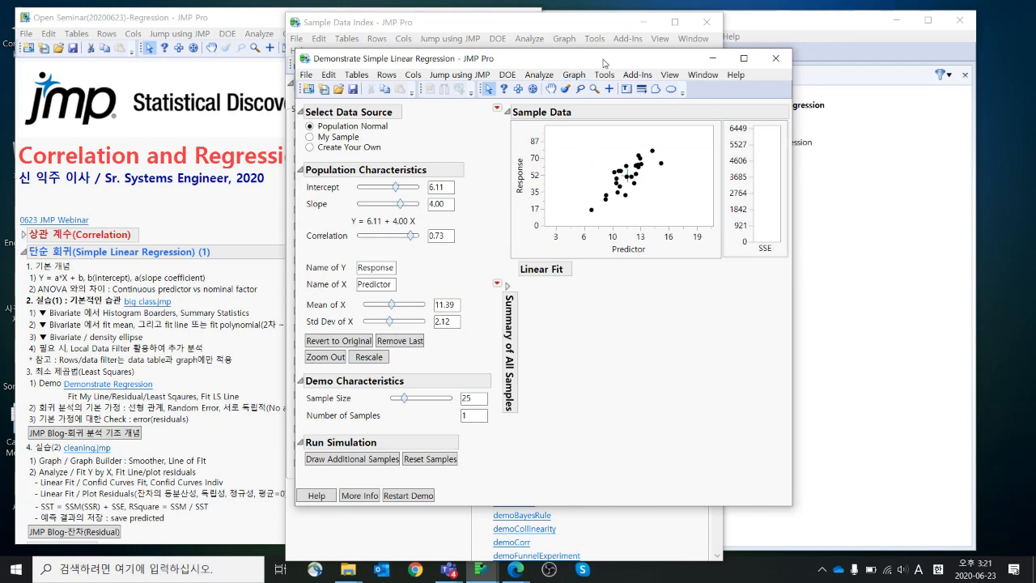
{"action": "left_click_drag", "start_coordinate": [605, 64], "coordinate": [622, 62]}
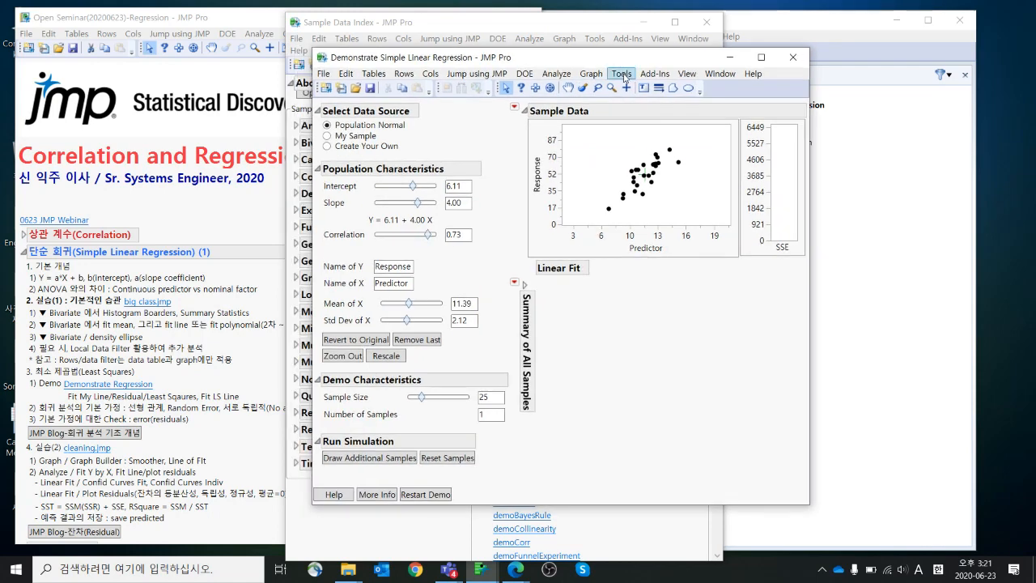
Add a manual fit line with its residuals and squares to the sample data plot of the altered population
{"action": "left_click", "coordinate": [514, 109]}
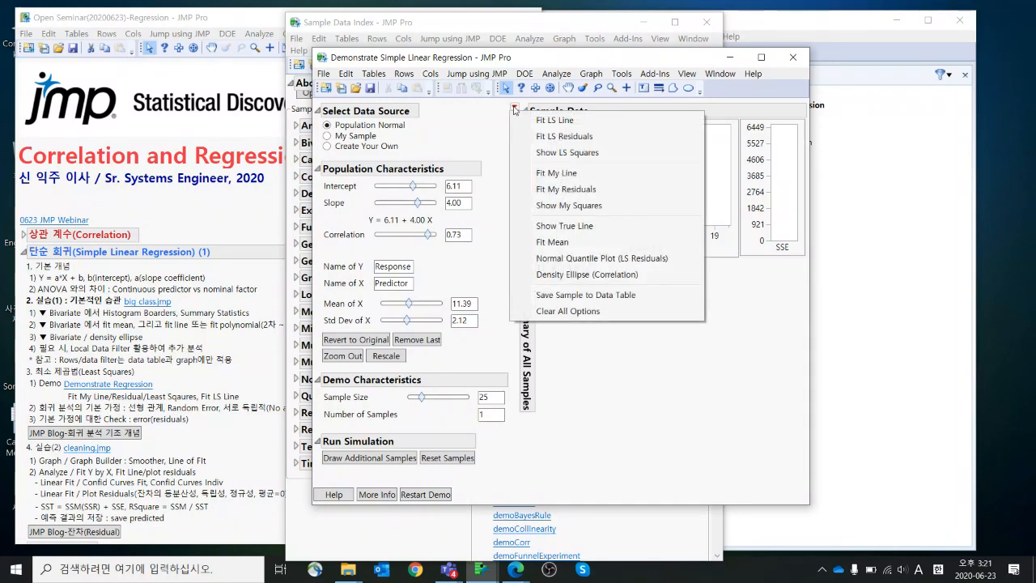
{"action": "left_click", "coordinate": [545, 172]}
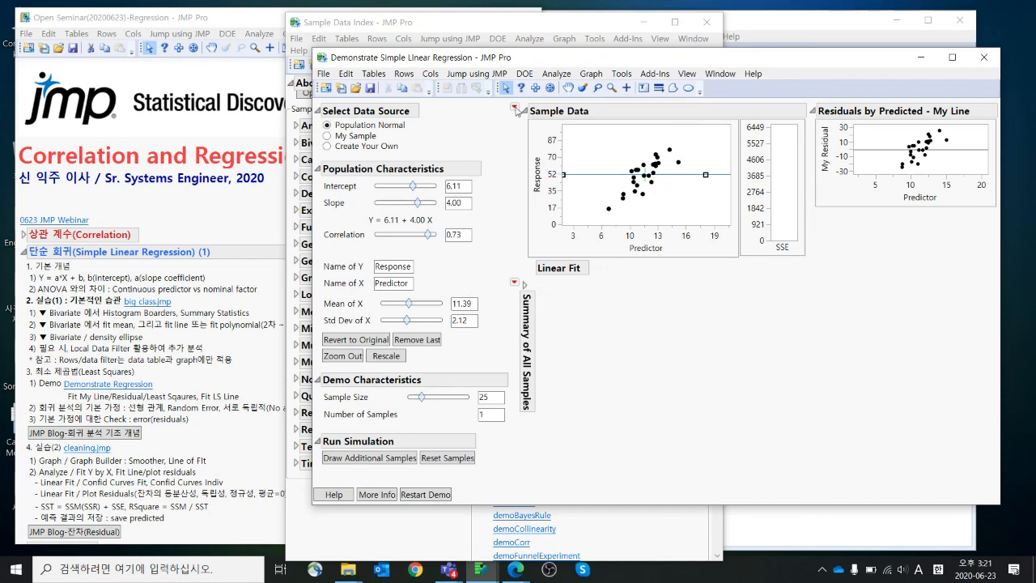
{"action": "left_click", "coordinate": [513, 107]}
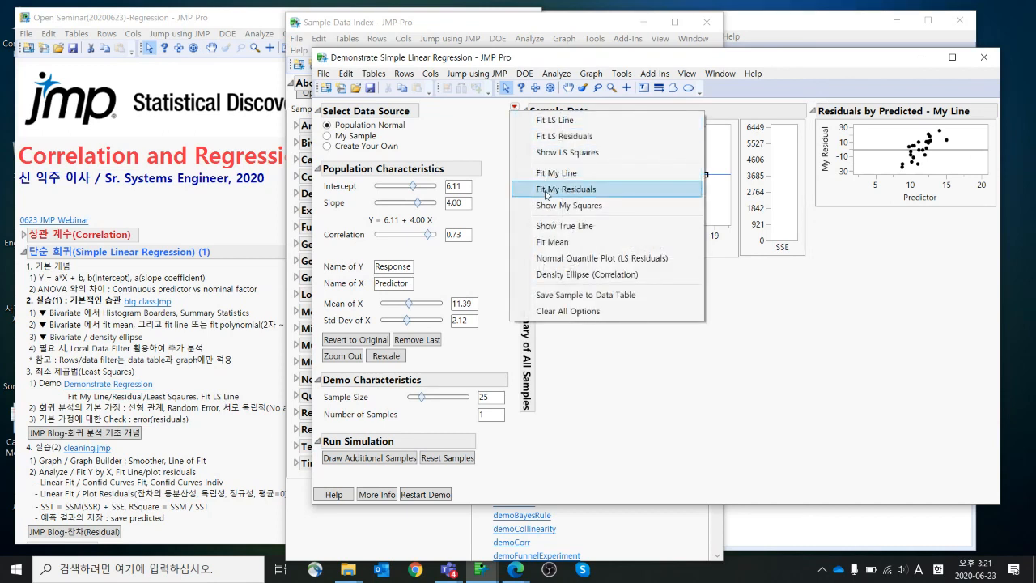
{"action": "left_click", "coordinate": [547, 191]}
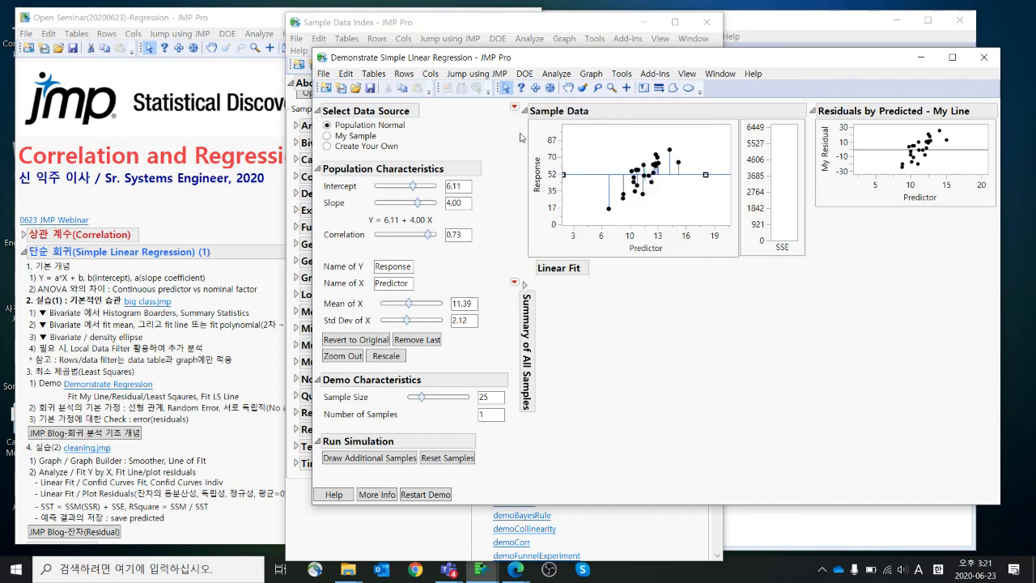
{"action": "left_click", "coordinate": [514, 107]}
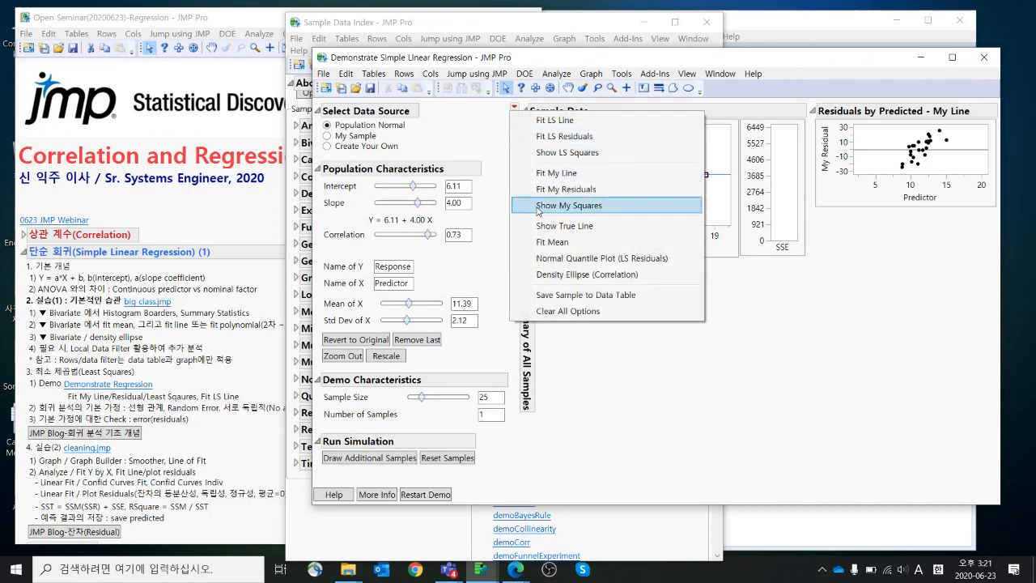
{"action": "left_click", "coordinate": [537, 207]}
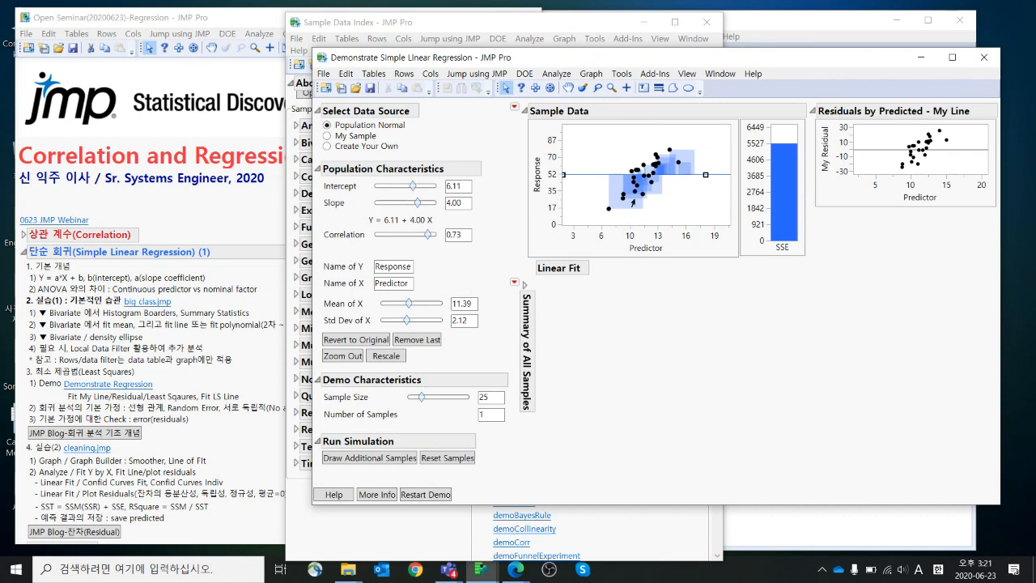
Try to tilt the manual fit line toward the points by moving its two end handles
{"action": "left_click_drag", "start_coordinate": [564, 174], "coordinate": [565, 184]}
{"action": "left_click", "coordinate": [704, 177]}
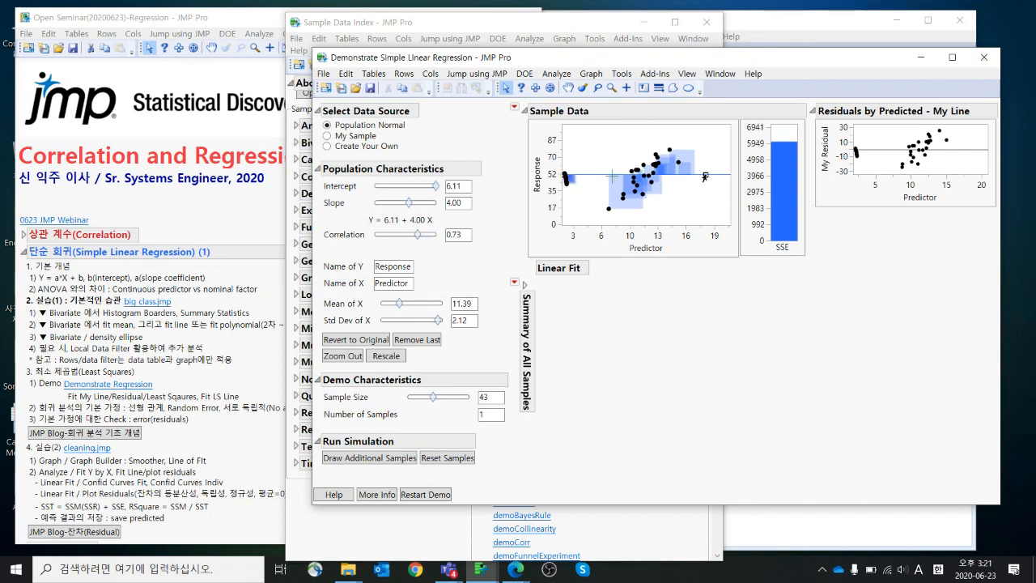
{"action": "left_click_drag", "start_coordinate": [703, 177], "coordinate": [704, 149]}
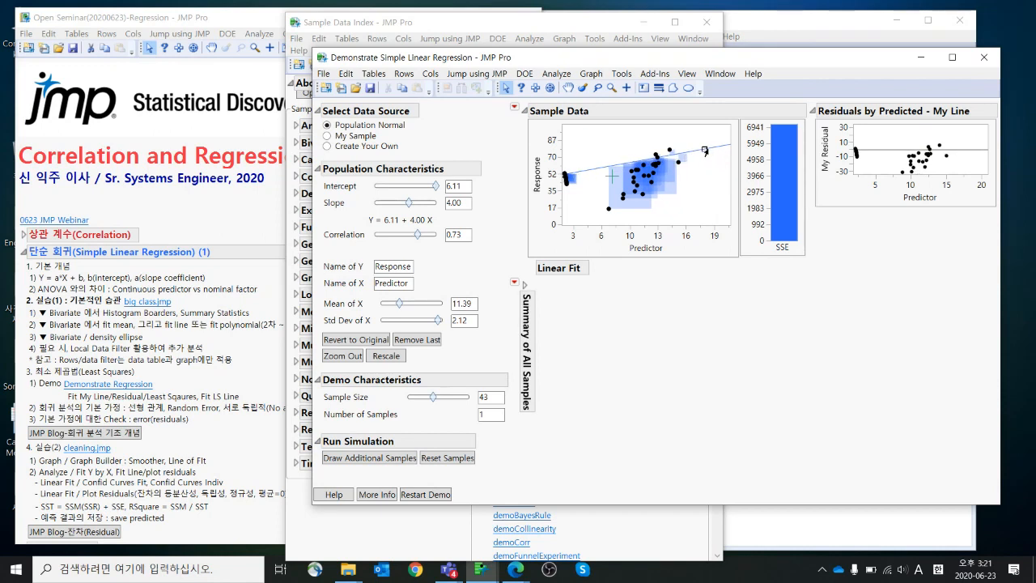
{"action": "mouse_move", "coordinate": [707, 149]}
{"action": "left_mouse_down"}
{"action": "mouse_move", "coordinate": [707, 171]}
{"action": "mouse_move", "coordinate": [710, 139]}
{"action": "left_mouse_up"}
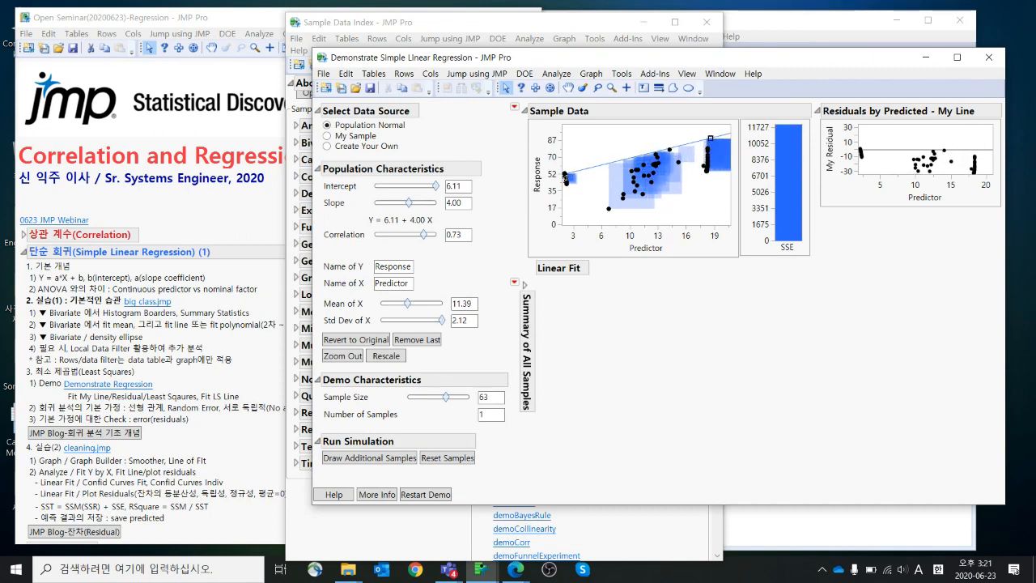
{"action": "left_click_drag", "start_coordinate": [563, 179], "coordinate": [590, 204]}
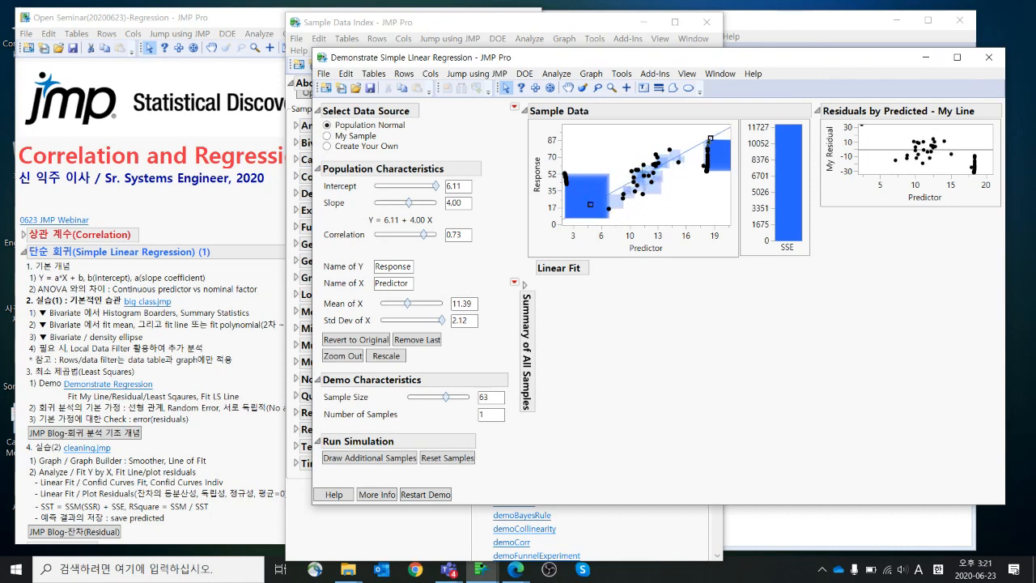
{"action": "left_click_drag", "start_coordinate": [708, 139], "coordinate": [698, 147]}
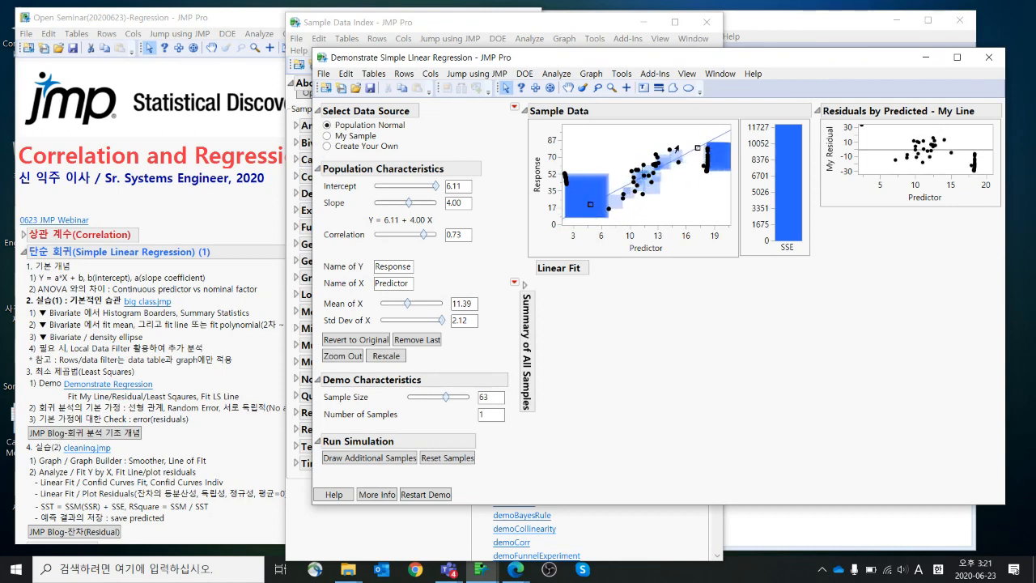
Close the regression demo, relaunch Demonstrate Regression from the Sample Data Index and reposition the new window
{"action": "left_click", "coordinate": [989, 57]}
{"action": "left_click", "coordinate": [531, 457]}
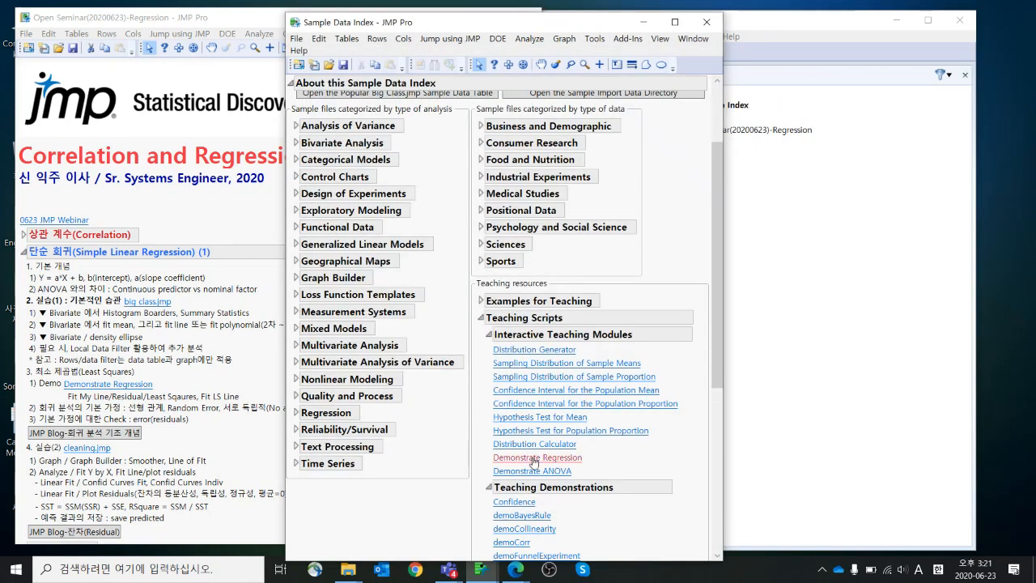
{"action": "left_click_drag", "start_coordinate": [121, 31], "coordinate": [421, 31]}
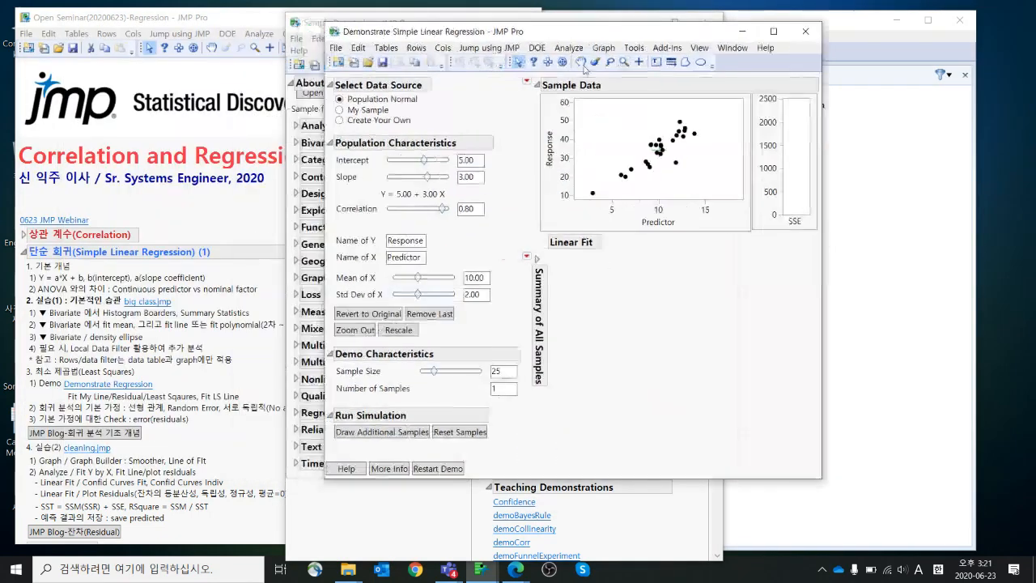
Turn on Fit My Line, Fit My Residuals and Show My Squares for the new sample data
{"action": "left_click", "coordinate": [526, 80]}
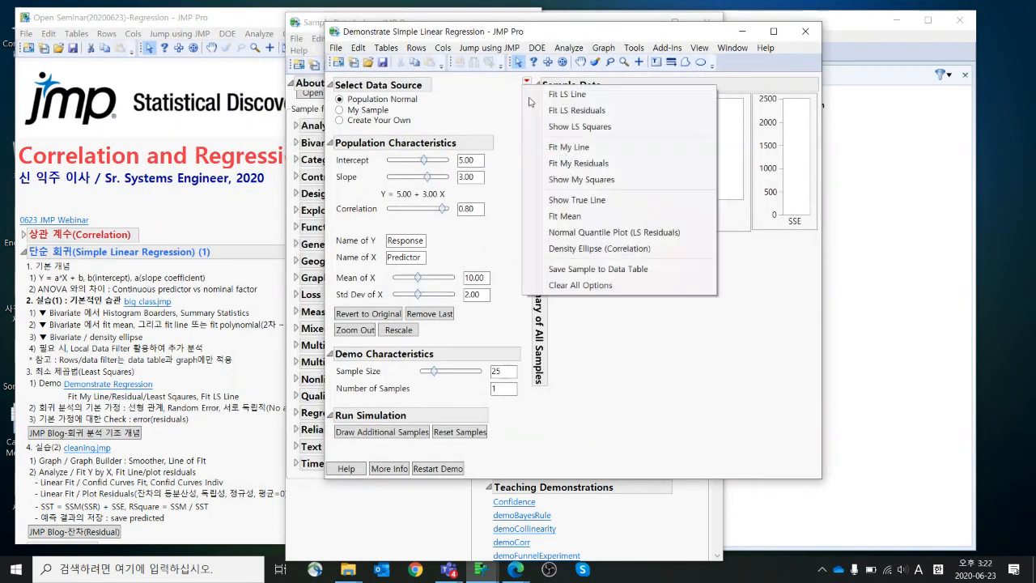
{"action": "left_click", "coordinate": [564, 147]}
{"action": "left_click", "coordinate": [527, 81]}
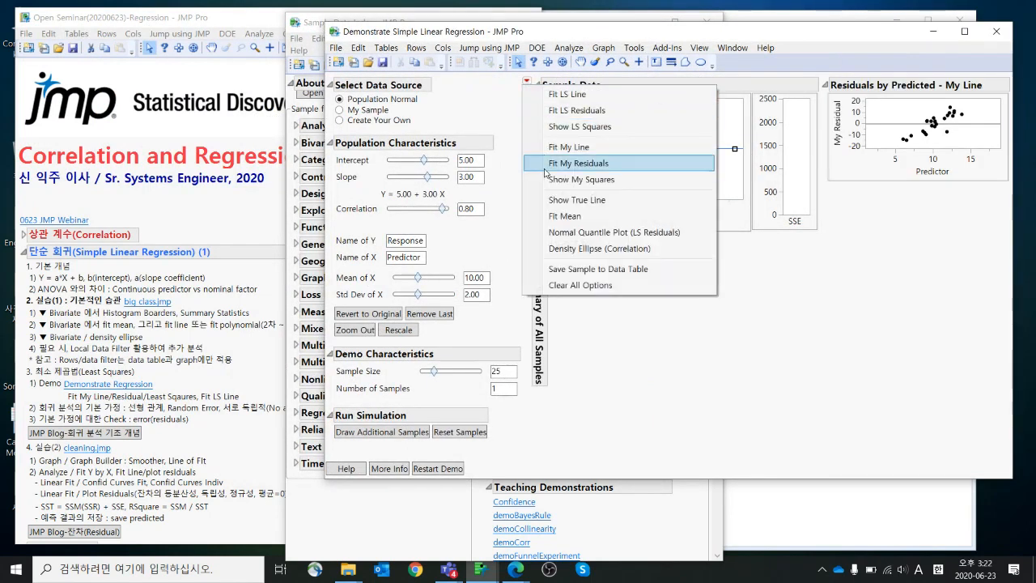
{"action": "left_click", "coordinate": [540, 161]}
{"action": "left_click", "coordinate": [526, 82]}
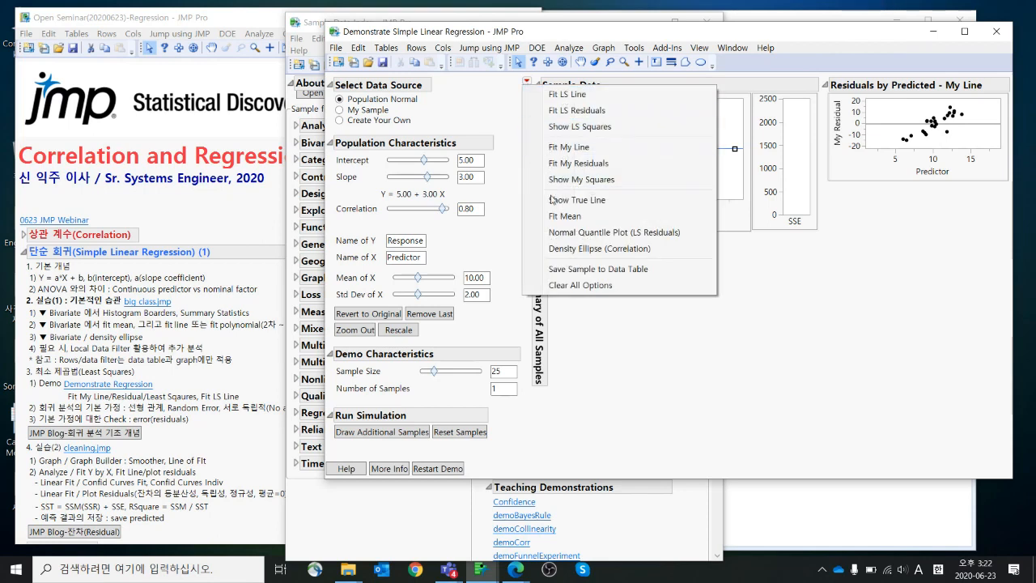
{"action": "left_click", "coordinate": [558, 178]}
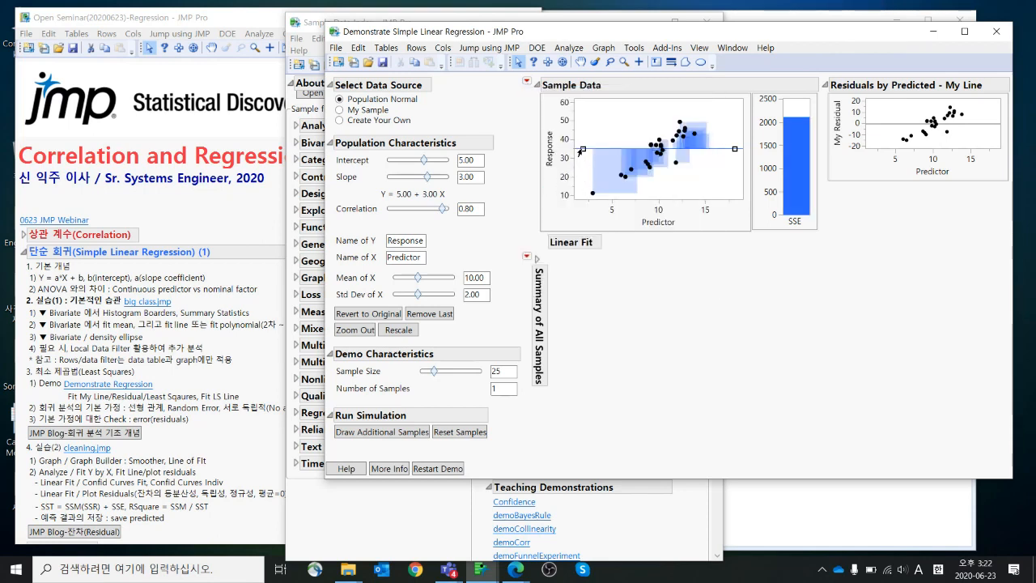
Tilt the manual fit line along the points to reduce the SSE, temporarily circling the SSE bar
{"action": "left_click_drag", "start_coordinate": [579, 150], "coordinate": [583, 192]}
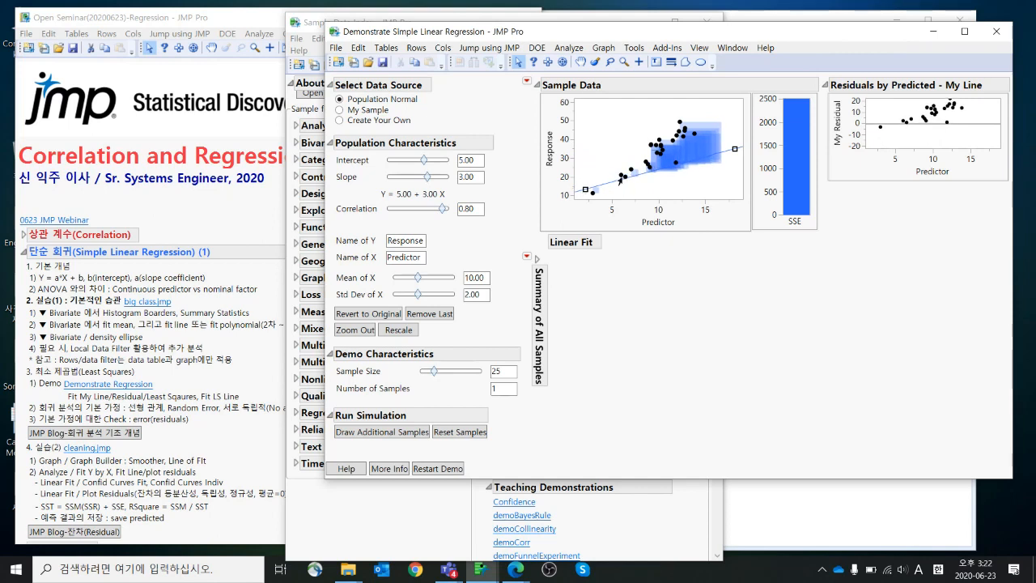
{"action": "left_click_drag", "start_coordinate": [733, 151], "coordinate": [729, 118]}
{"action": "mouse_move", "coordinate": [771, 258]}
{"action": "left_mouse_down"}
{"action": "mouse_move", "coordinate": [848, 162]}
{"action": "mouse_move", "coordinate": [814, 263]}
{"action": "left_mouse_up"}
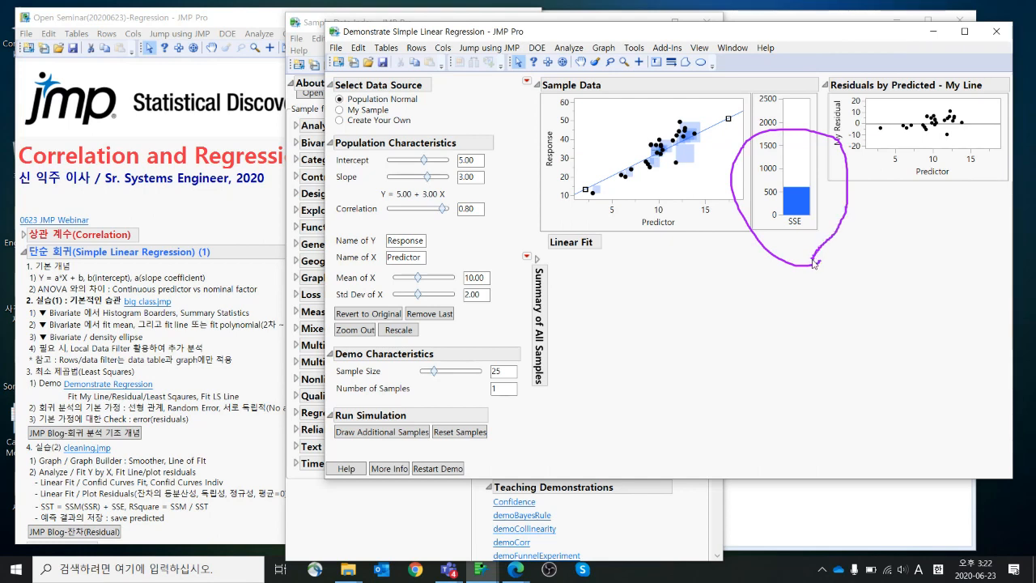
{"action": "key", "text": "Escape"}
{"action": "mouse_move", "coordinate": [729, 119]}
{"action": "left_mouse_down"}
{"action": "mouse_move", "coordinate": [728, 146]}
{"action": "mouse_move", "coordinate": [735, 112]}
{"action": "left_mouse_up"}
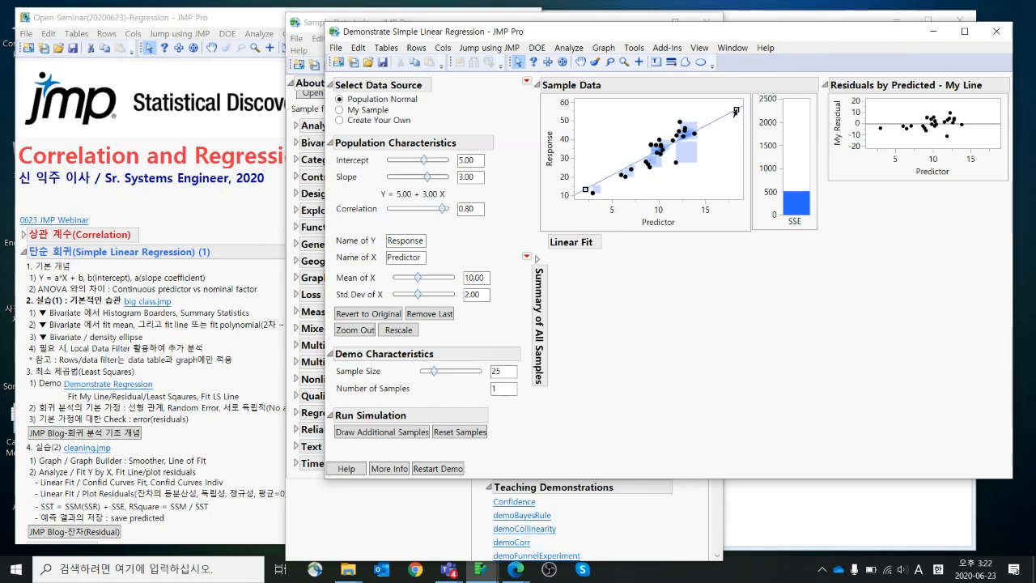
Add the least squares line for comparison with the manual line and move the demo window to bring its edge into view
{"action": "left_click", "coordinate": [525, 82]}
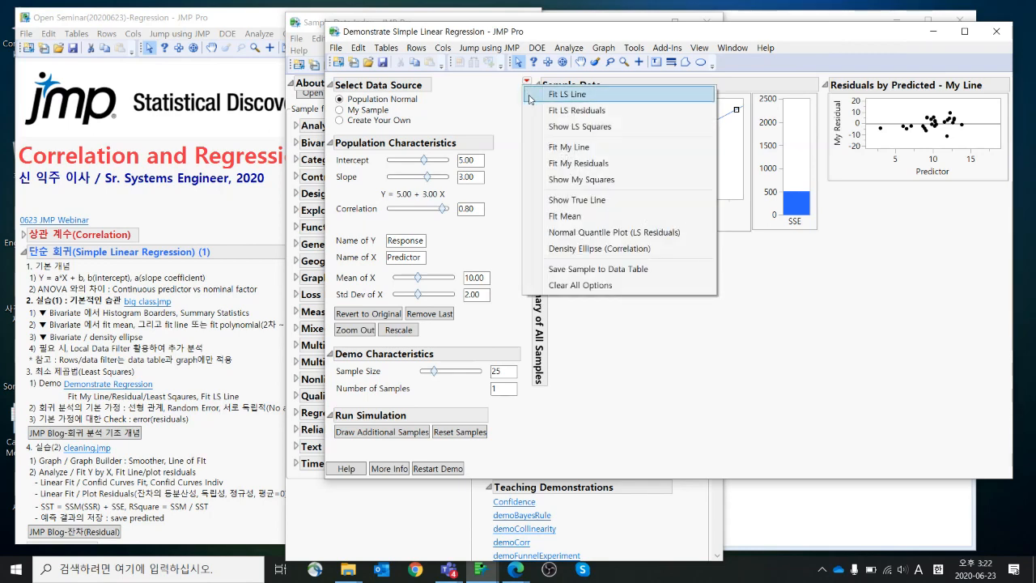
{"action": "left_click", "coordinate": [531, 97]}
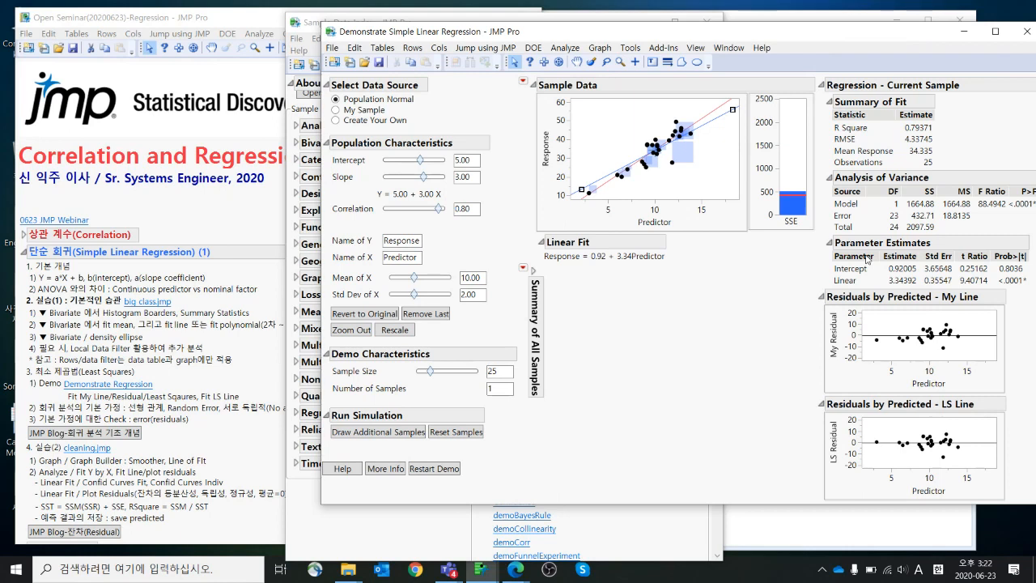
{"action": "left_click_drag", "start_coordinate": [987, 38], "coordinate": [712, 116]}
Close the regression demo and the Sample Data Index, dismissing the script alert
{"action": "left_click", "coordinate": [752, 106]}
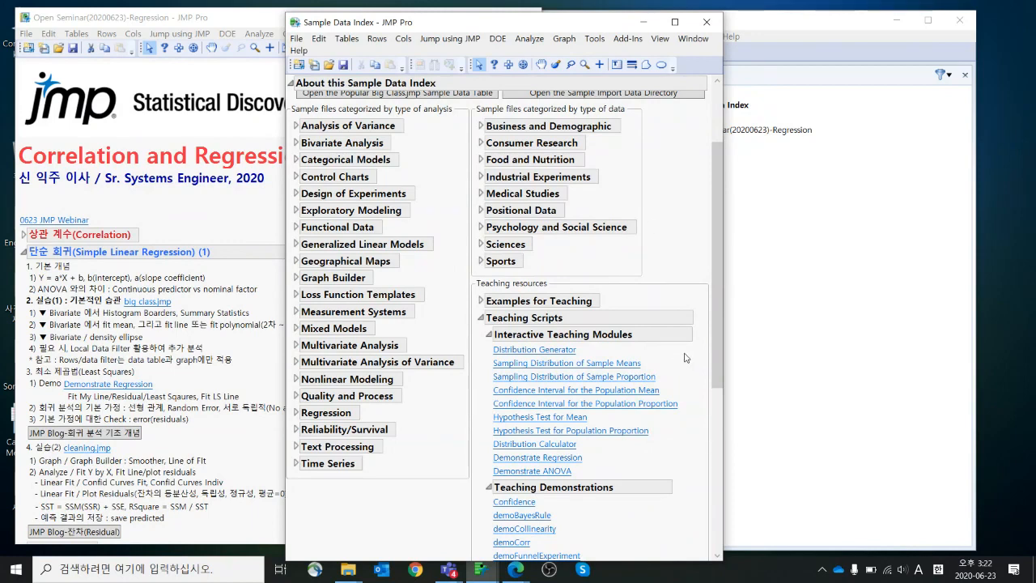
{"action": "left_click", "coordinate": [705, 24]}
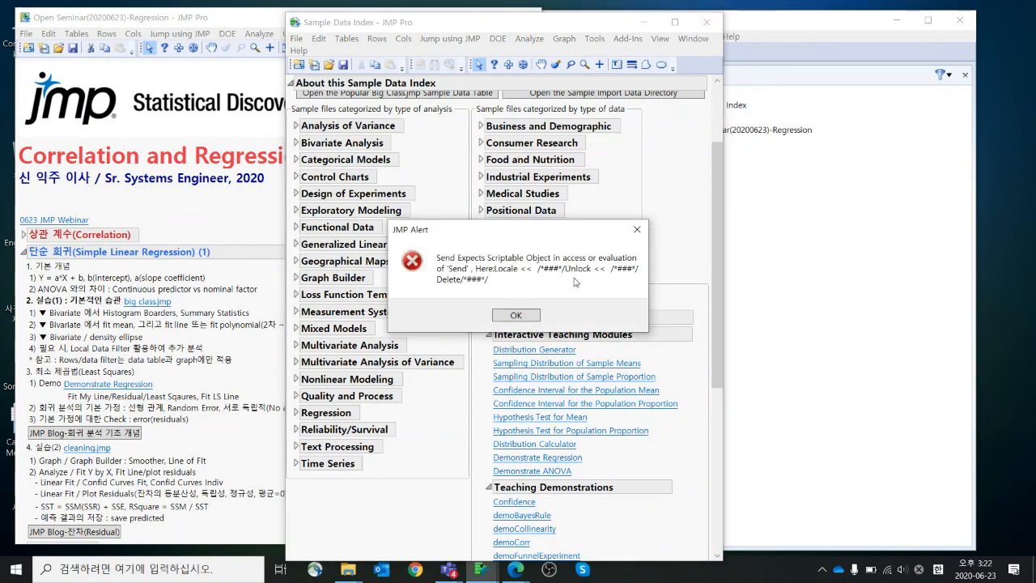
{"action": "left_click", "coordinate": [531, 314]}
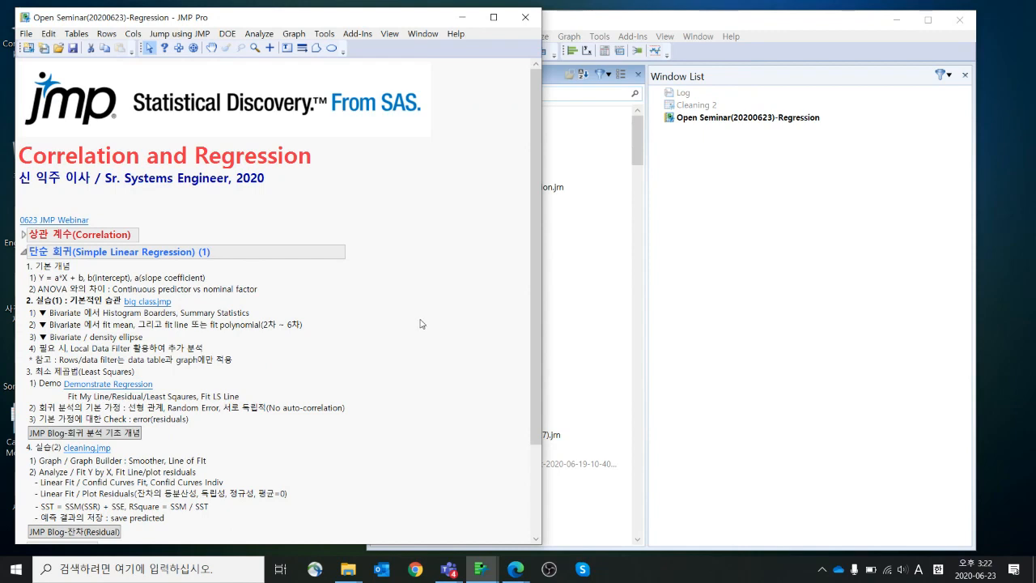
Highlight the journal line "Analyze / Fit Y by X, Fit Line/plot residuals" under the cleaning.jmp exercise
{"action": "scroll", "coordinate": [421, 322], "scroll_direction": "down", "scroll_amount": 3}
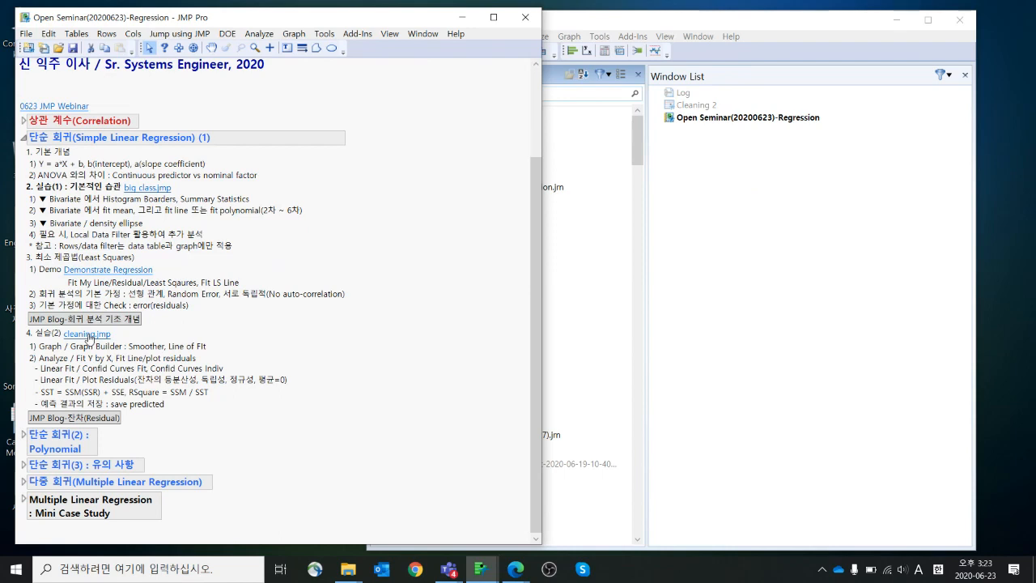
{"action": "double_click", "coordinate": [98, 360]}
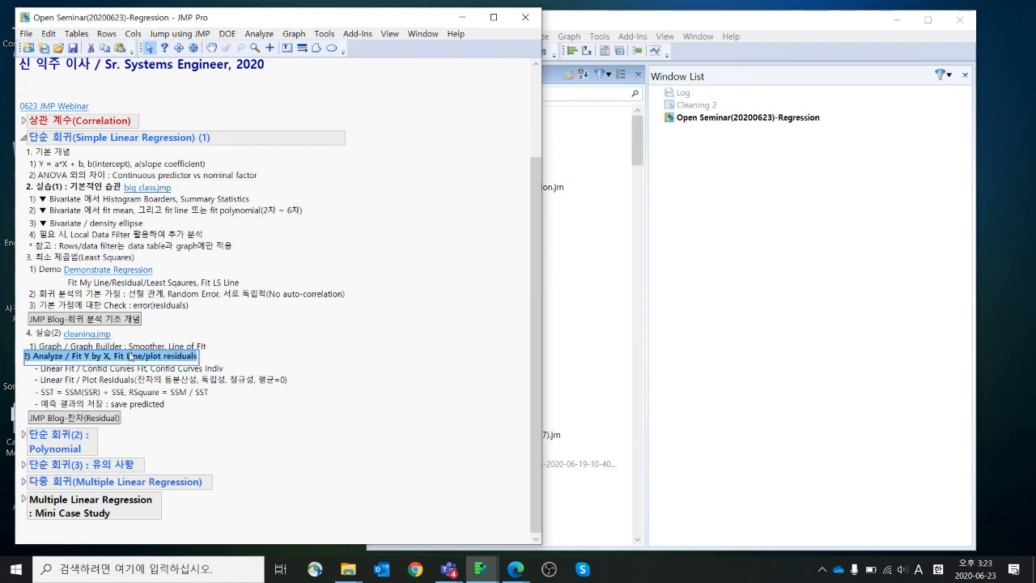
Highlight the Graph Builder line in the journal, then open cleaning.jmp and reposition and enlarge its data table window
{"action": "double_click", "coordinate": [131, 346]}
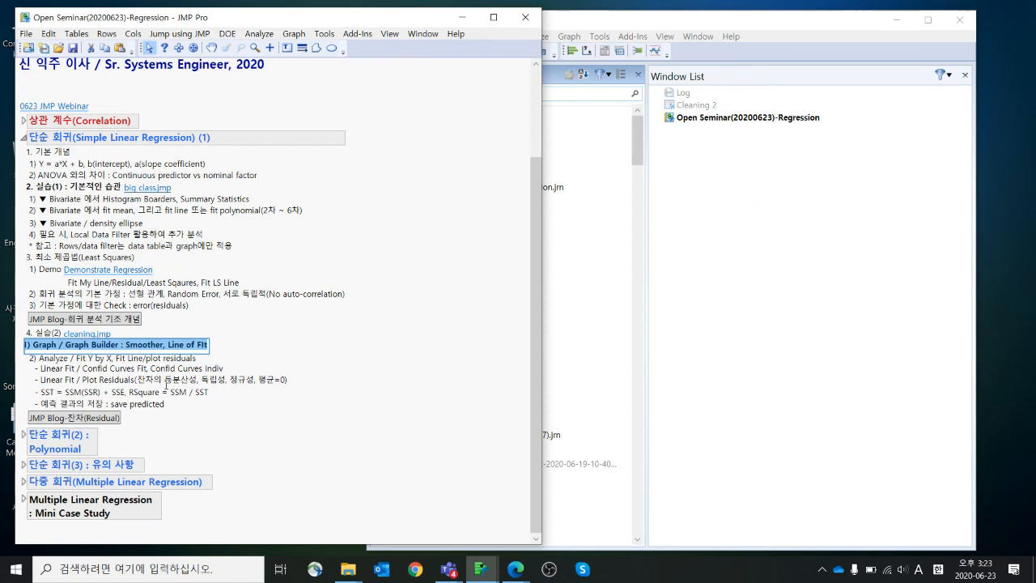
{"action": "left_click", "coordinate": [277, 342]}
{"action": "left_click", "coordinate": [106, 334]}
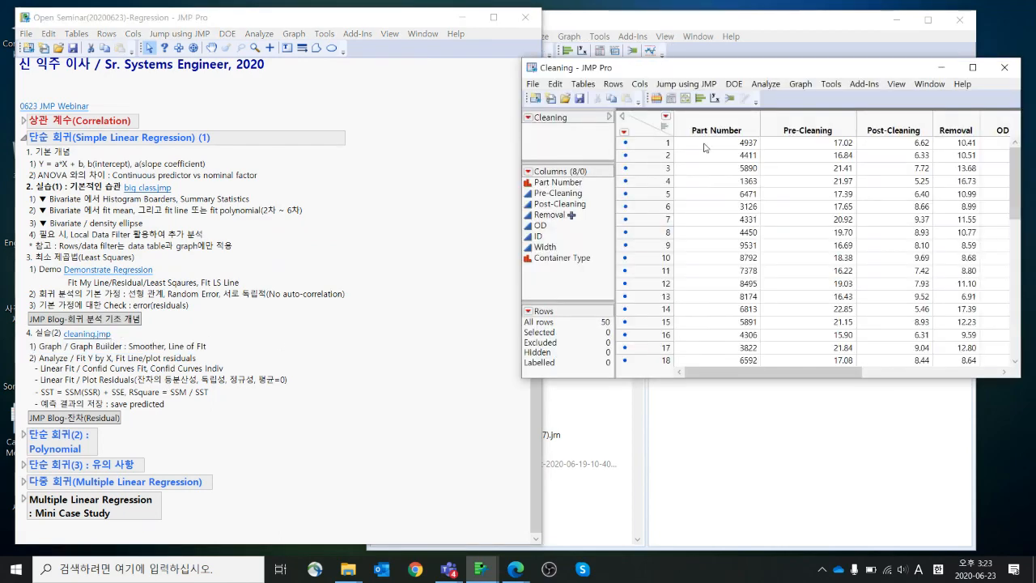
{"action": "left_click_drag", "start_coordinate": [733, 71], "coordinate": [483, 65]}
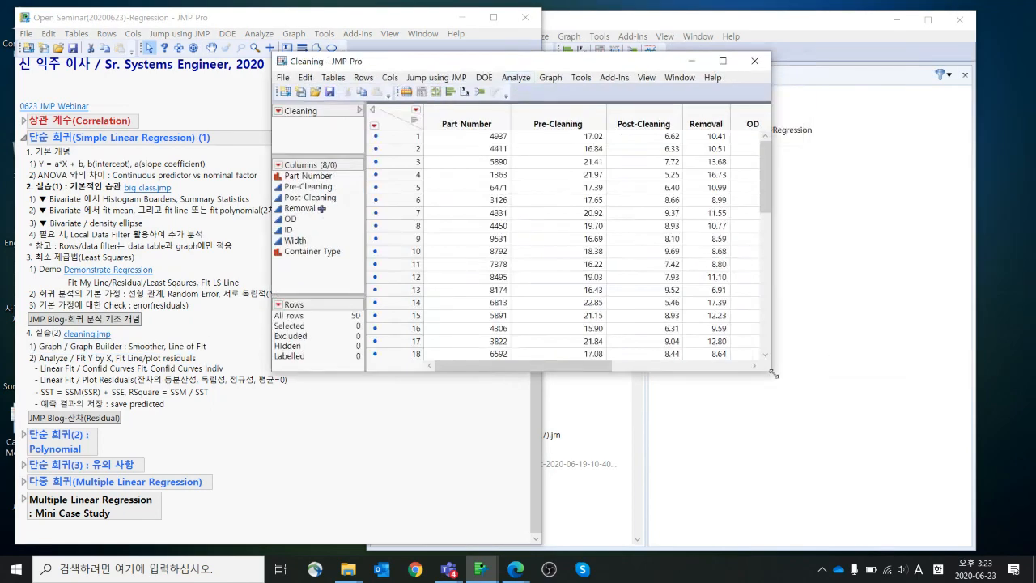
{"action": "left_click_drag", "start_coordinate": [772, 374], "coordinate": [909, 504]}
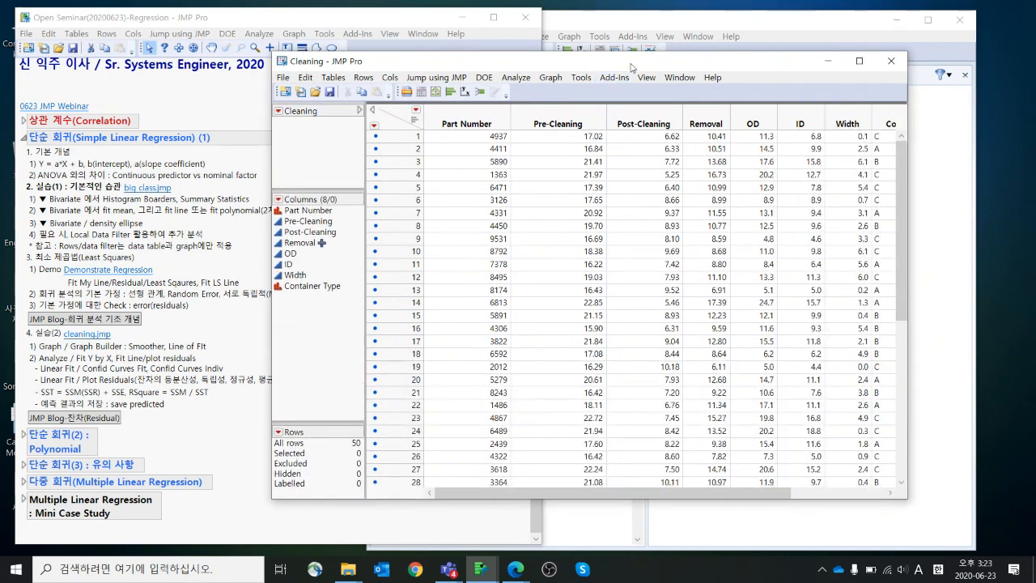
{"action": "left_click_drag", "start_coordinate": [631, 68], "coordinate": [644, 38]}
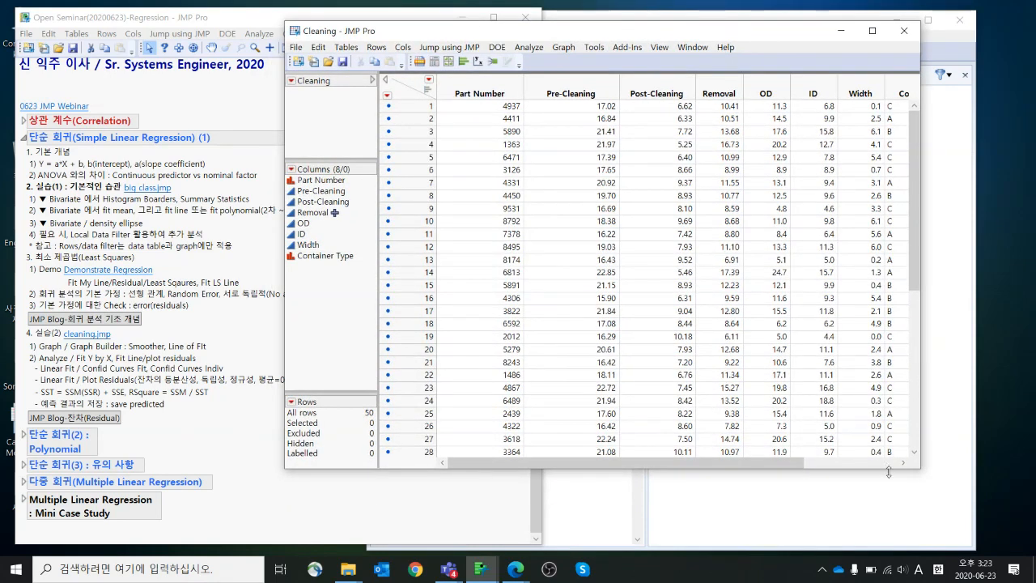
{"action": "left_click_drag", "start_coordinate": [888, 471], "coordinate": [888, 518]}
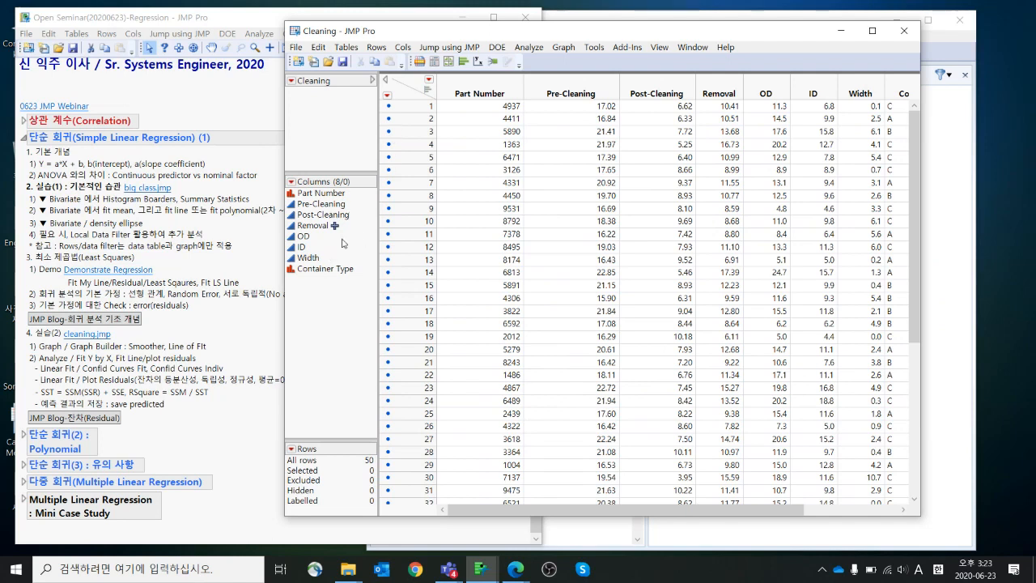
Build a scatterplot in Graph Builder with Removal on the Y axis and OD on the X axis
{"action": "left_click", "coordinate": [319, 228]}
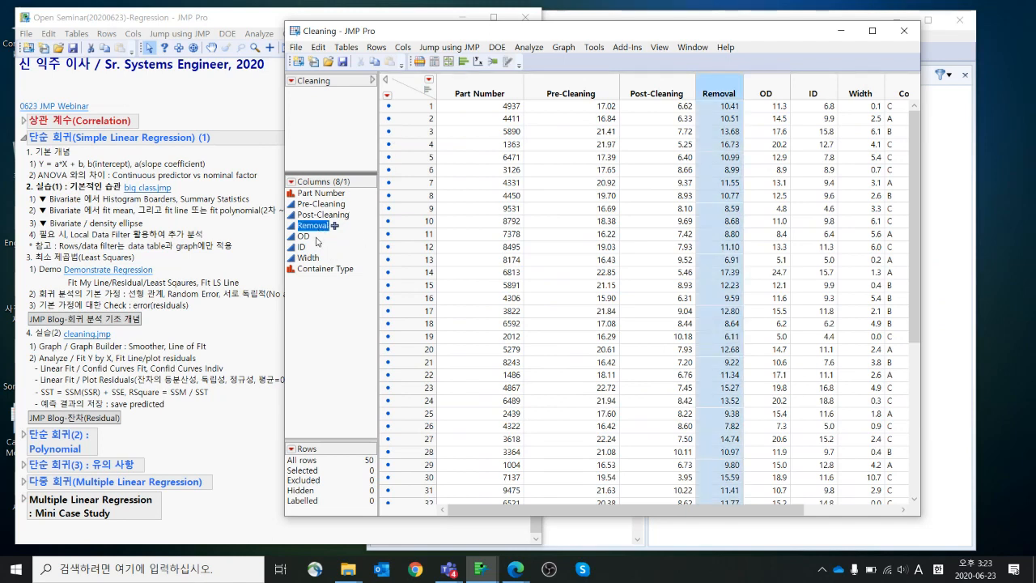
{"action": "left_click", "coordinate": [316, 237]}
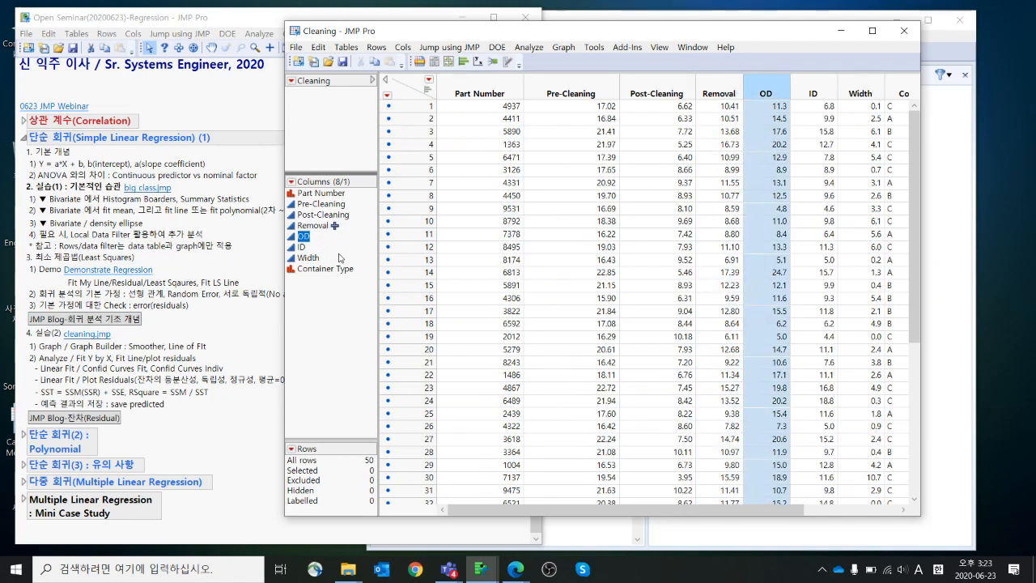
{"action": "left_click", "coordinate": [569, 48]}
{"action": "left_click", "coordinate": [576, 63]}
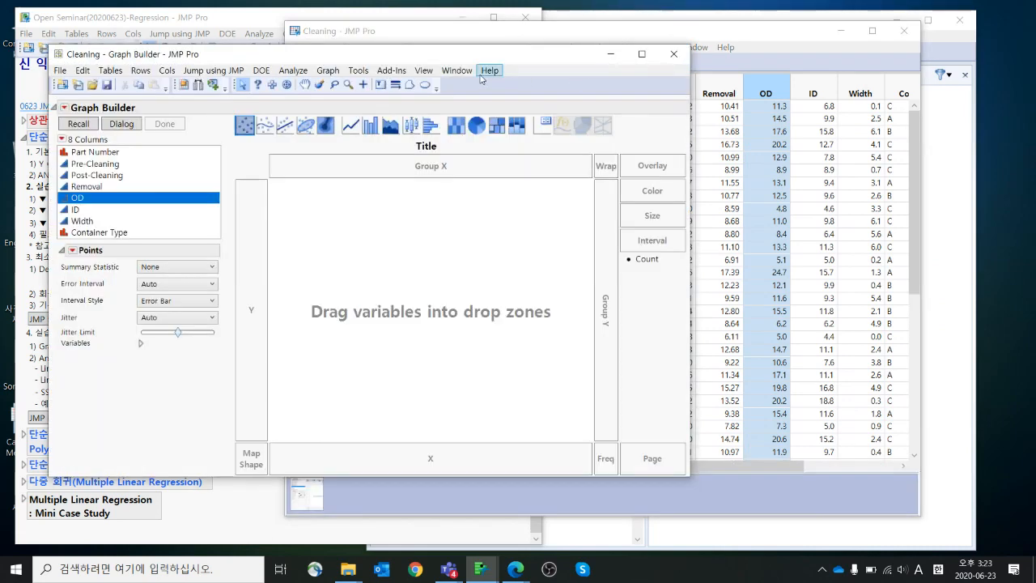
{"action": "left_click_drag", "start_coordinate": [453, 53], "coordinate": [638, 49]}
{"action": "left_click", "coordinate": [312, 189]}
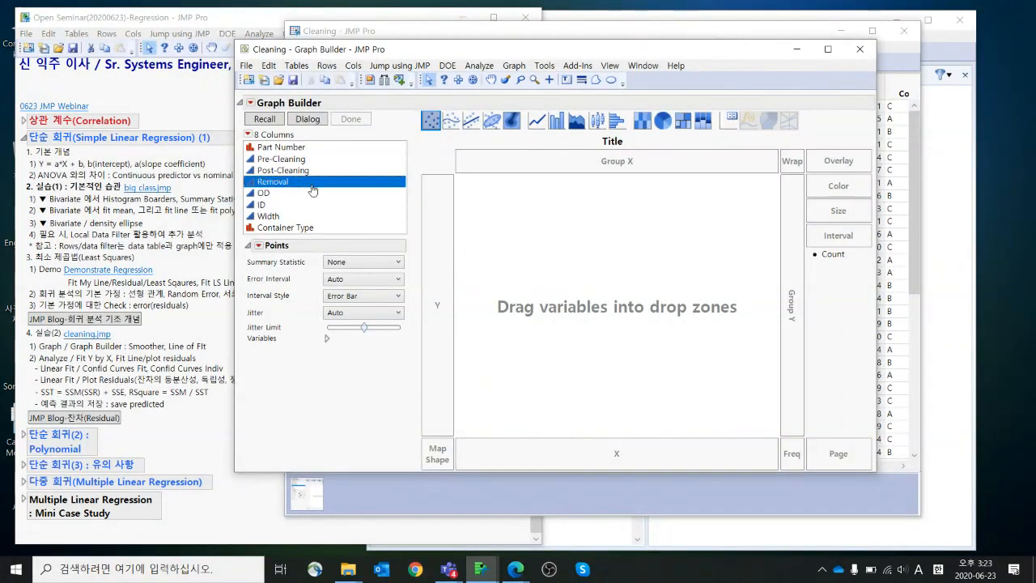
{"action": "left_click_drag", "start_coordinate": [312, 185], "coordinate": [444, 229]}
{"action": "left_click", "coordinate": [327, 196]}
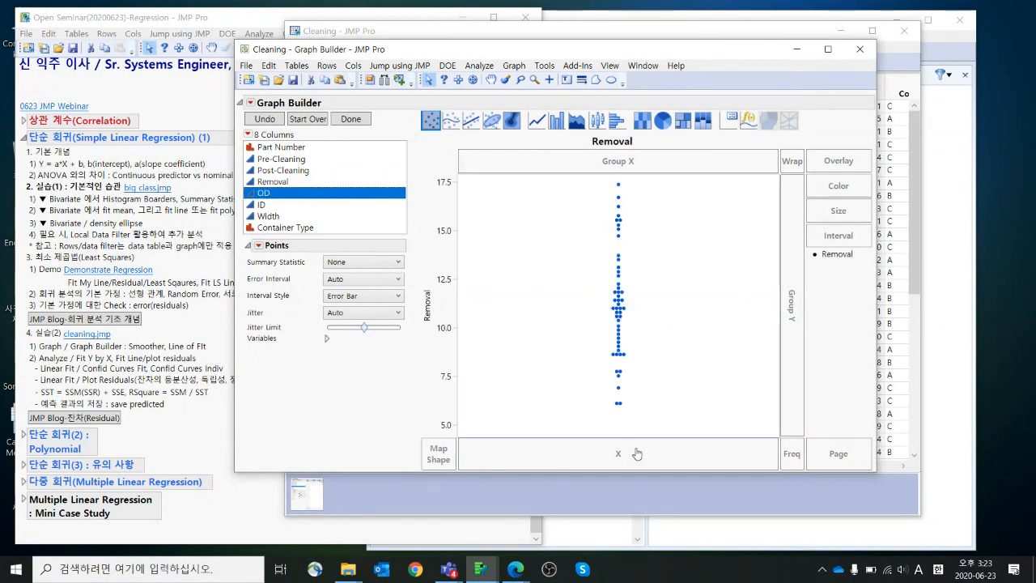
{"action": "left_click_drag", "start_coordinate": [637, 453], "coordinate": [637, 453]}
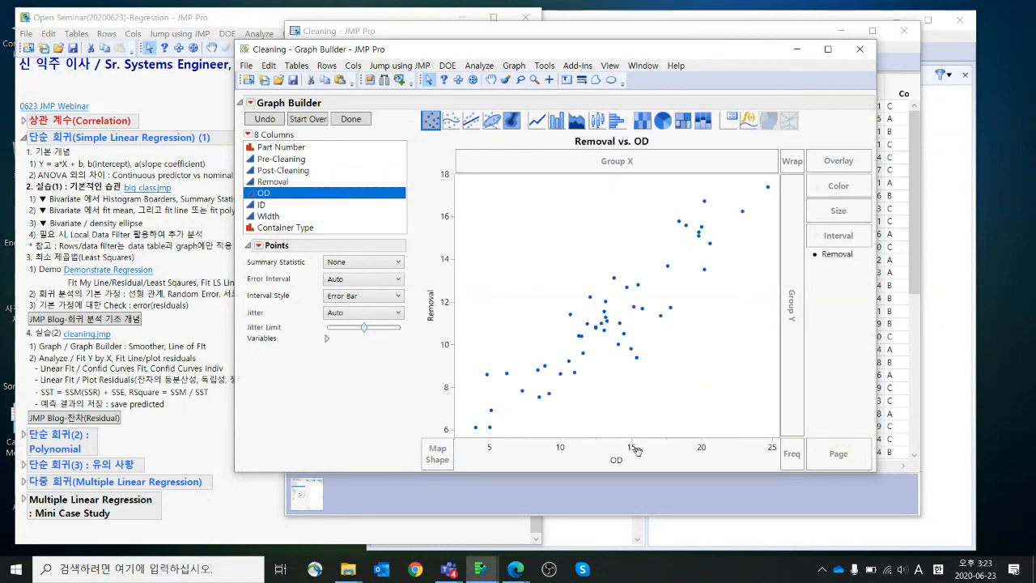
Add a linear line of fit with prediction band, RMSE, R², equation and F test to the enlarged graph, and close it
{"action": "left_click", "coordinate": [471, 121]}
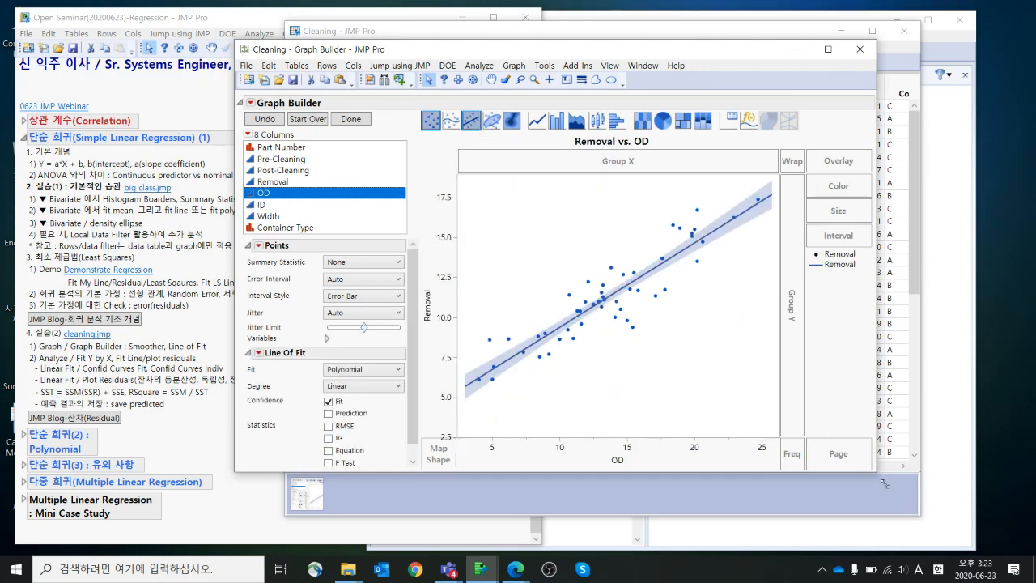
{"action": "left_click_drag", "start_coordinate": [883, 482], "coordinate": [924, 545]}
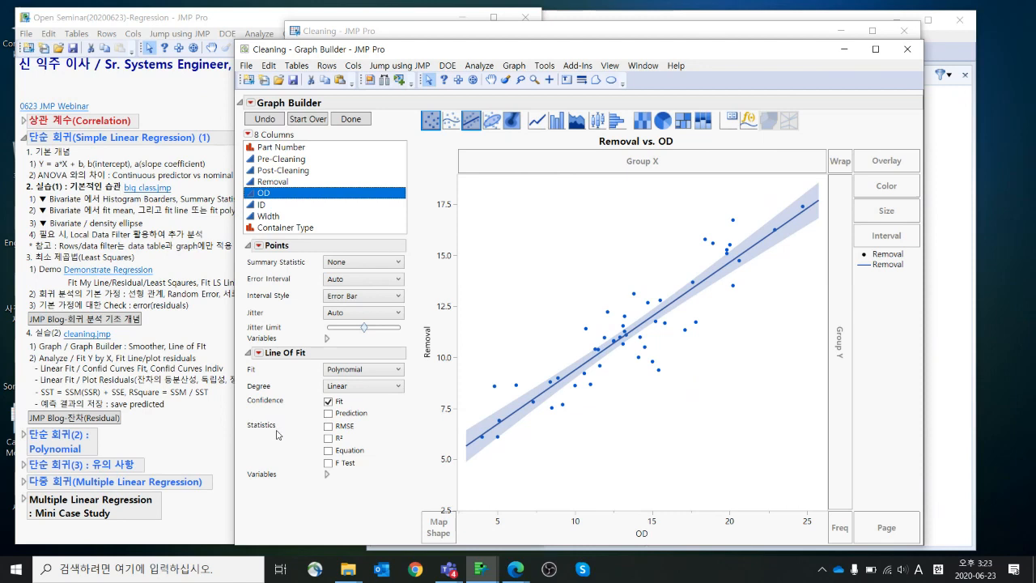
{"action": "left_click", "coordinate": [328, 413]}
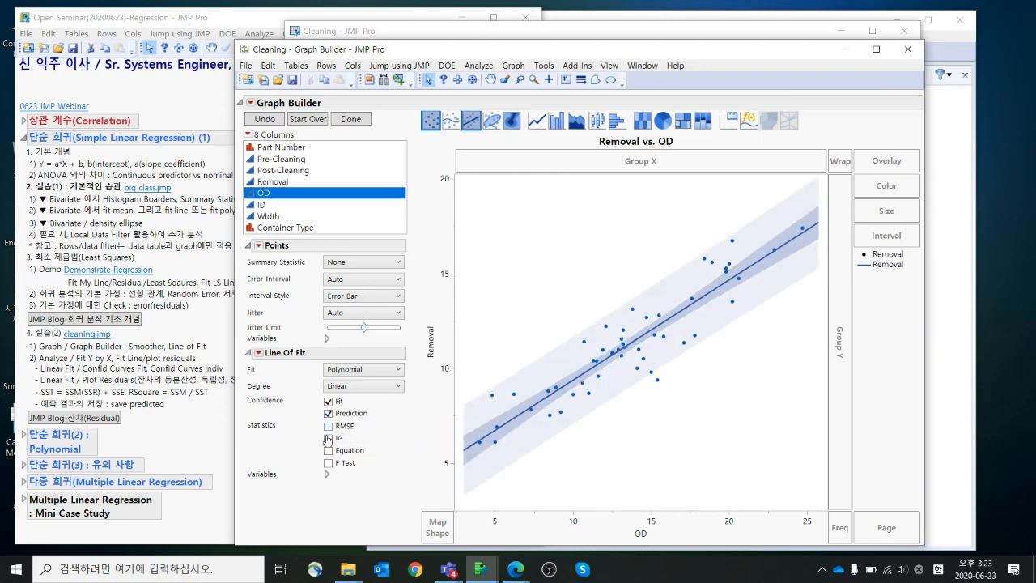
{"action": "left_click", "coordinate": [327, 437]}
{"action": "left_click", "coordinate": [327, 450]}
{"action": "left_click", "coordinate": [327, 462]}
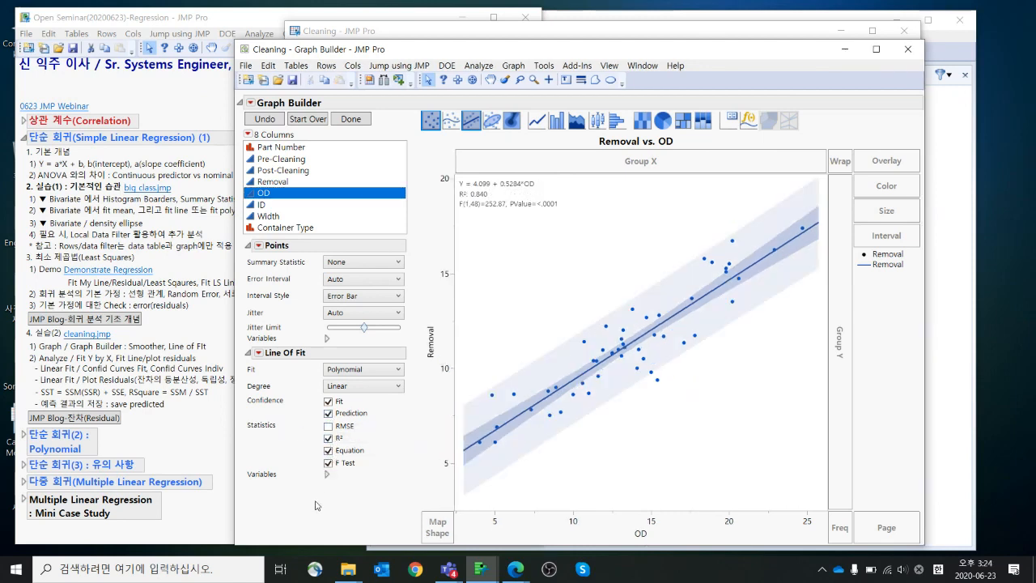
{"action": "left_click", "coordinate": [328, 426]}
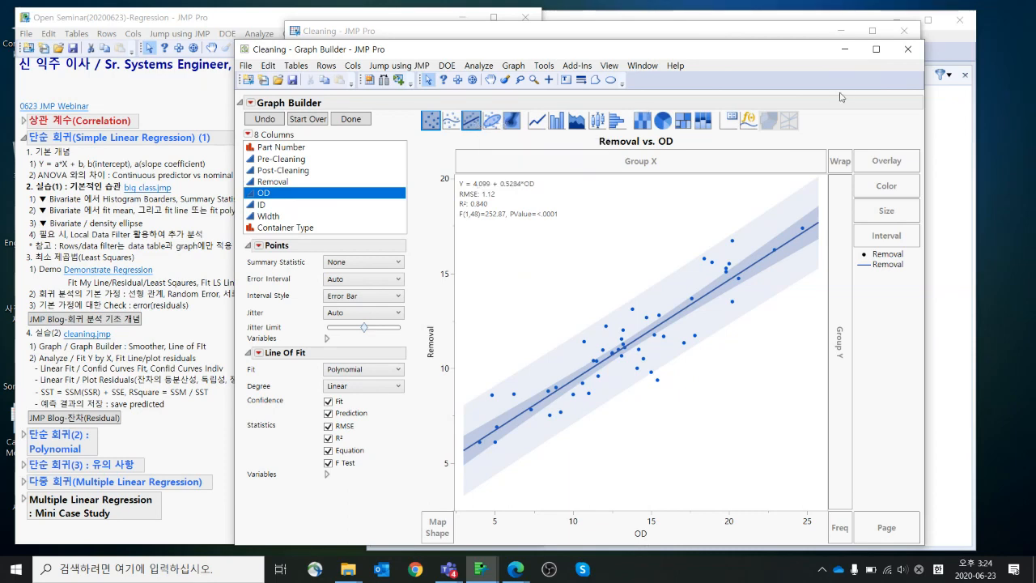
{"action": "left_click", "coordinate": [907, 49]}
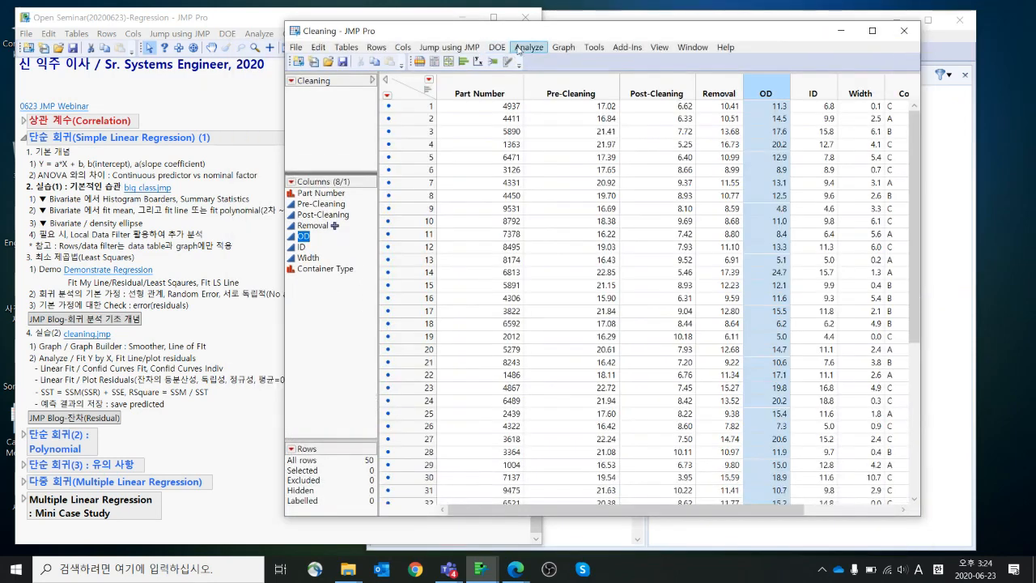
Run Fit Y by X with Removal as the Y response and OD as the X factor, and reposition the report window
{"action": "left_click", "coordinate": [518, 51]}
{"action": "left_click", "coordinate": [553, 78]}
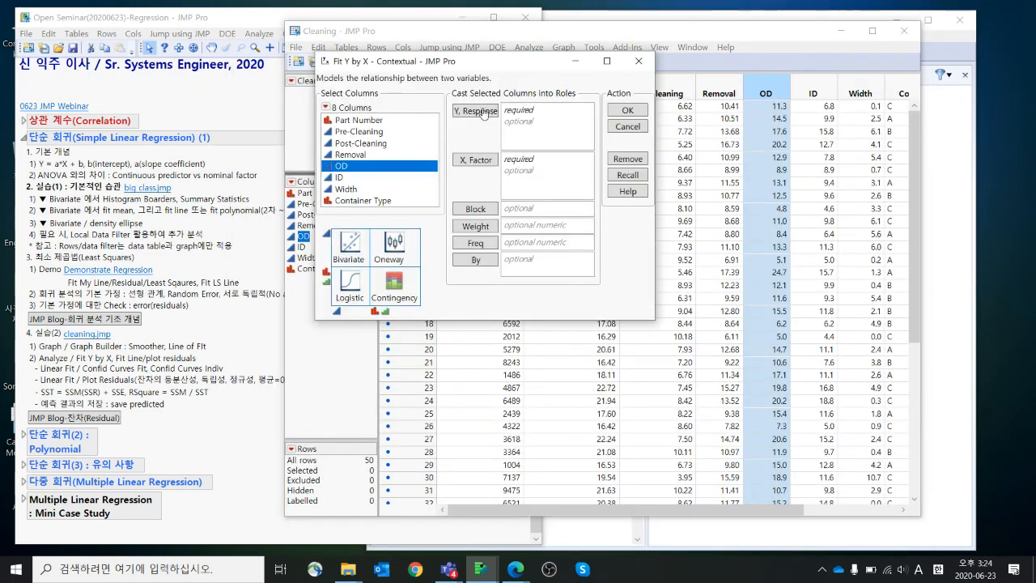
{"action": "left_click", "coordinate": [470, 162]}
{"action": "left_click", "coordinate": [378, 155]}
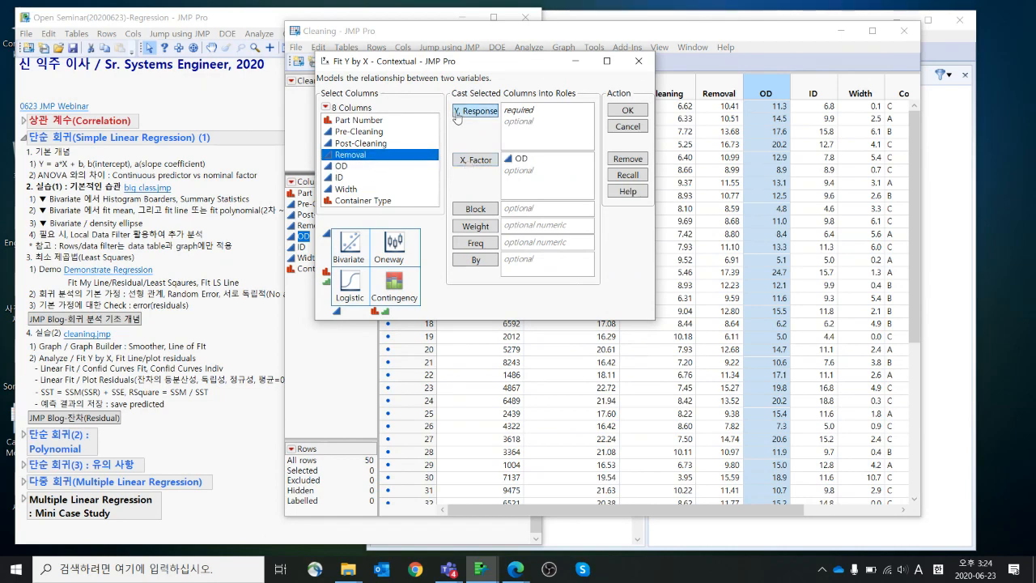
{"action": "left_click", "coordinate": [459, 113]}
{"action": "left_click", "coordinate": [627, 111]}
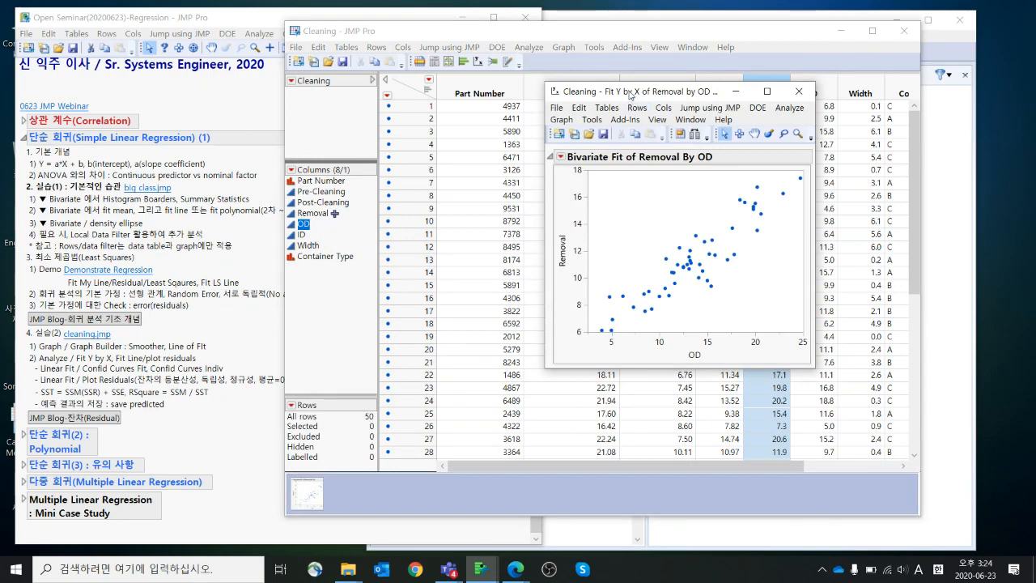
{"action": "left_click_drag", "start_coordinate": [629, 95], "coordinate": [536, 45]}
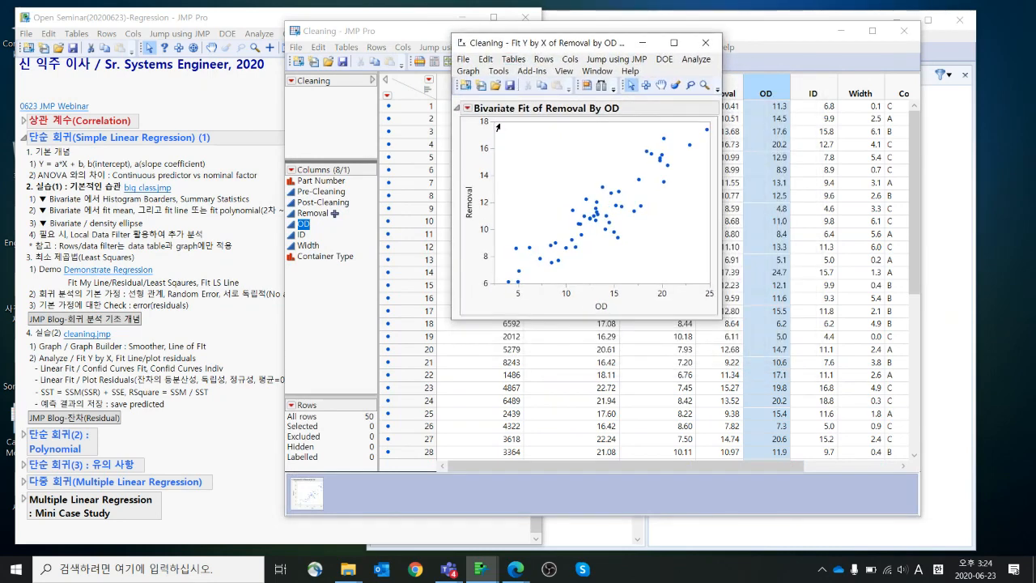
Show Histogram Borders and Summary Statistics in the bivariate report of Removal by OD
{"action": "left_click", "coordinate": [467, 111]}
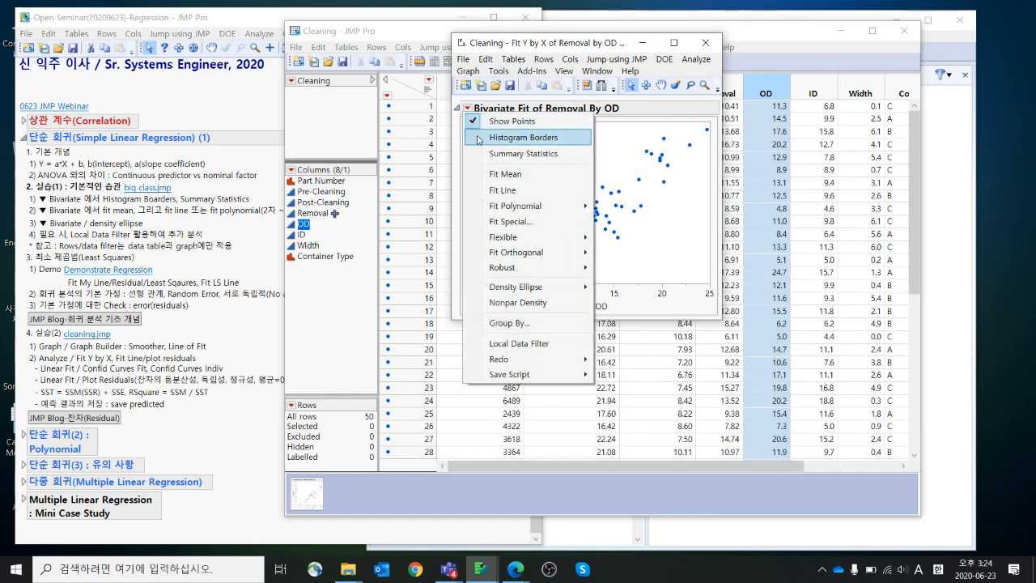
{"action": "left_click", "coordinate": [478, 135]}
{"action": "left_click", "coordinate": [467, 108]}
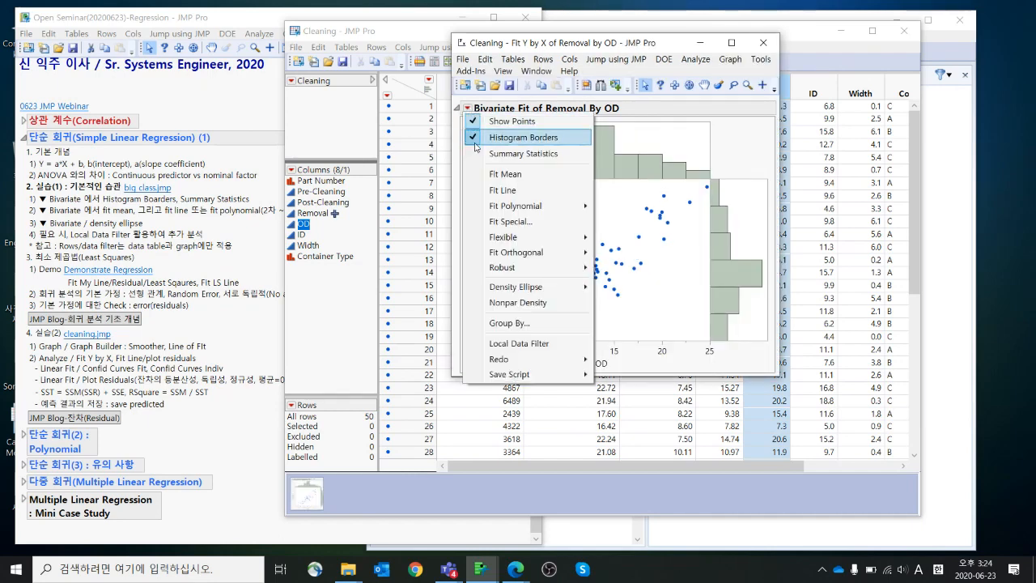
{"action": "left_click", "coordinate": [479, 155]}
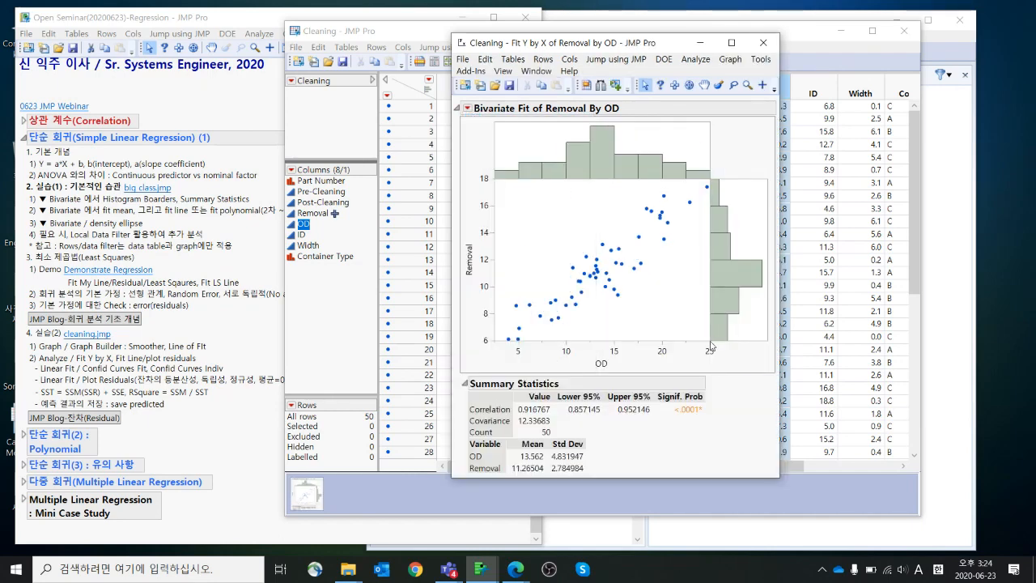
Shrink the bivariate scatterplot and add a Fit Line to it
{"action": "left_click_drag", "start_coordinate": [708, 341], "coordinate": [651, 275]}
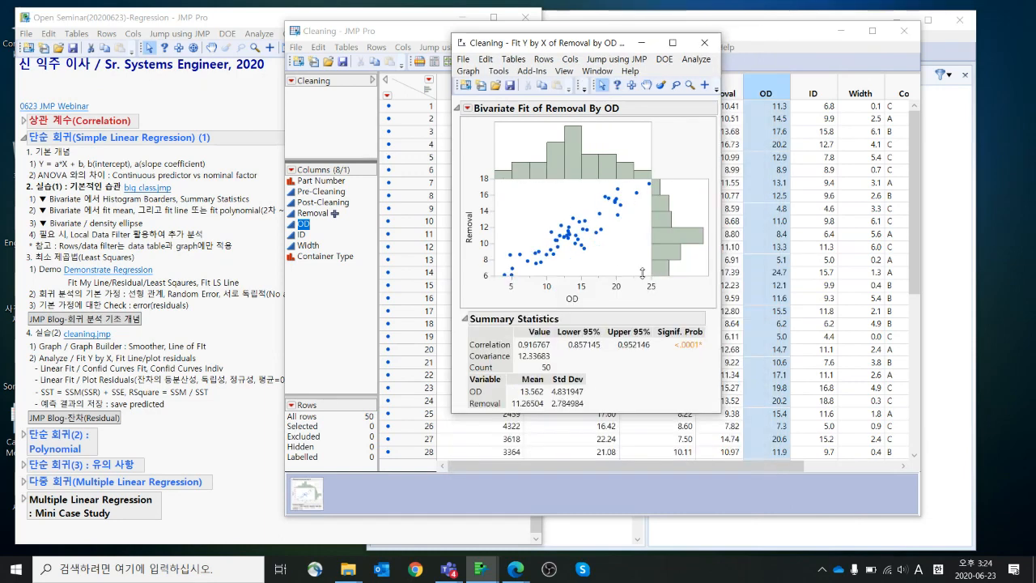
{"action": "left_click", "coordinate": [467, 108]}
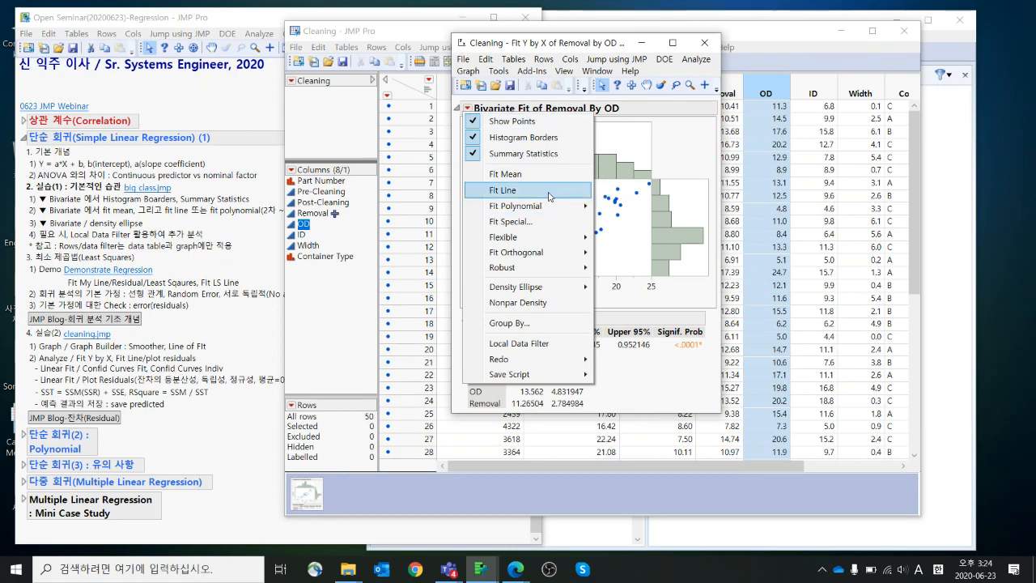
{"action": "left_click", "coordinate": [549, 197]}
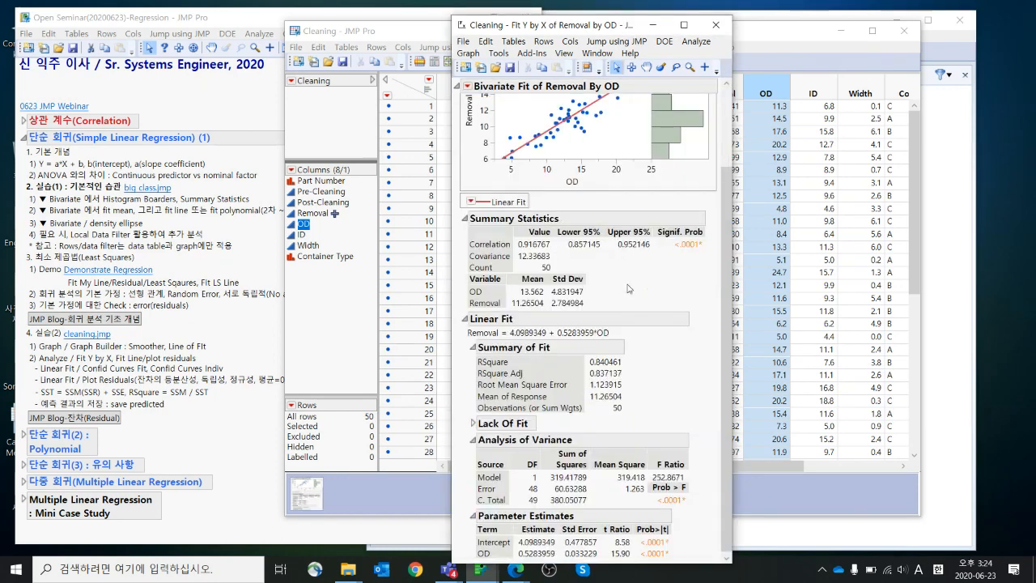
Examine the linear fit equation and RSquare values, temporarily circling them, and compare them with the fitted line and points on the scatterplot
{"action": "mouse_move", "coordinate": [646, 285]}
{"action": "left_mouse_down"}
{"action": "mouse_move", "coordinate": [453, 288]}
{"action": "mouse_move", "coordinate": [681, 330]}
{"action": "mouse_move", "coordinate": [669, 293]}
{"action": "left_mouse_up"}
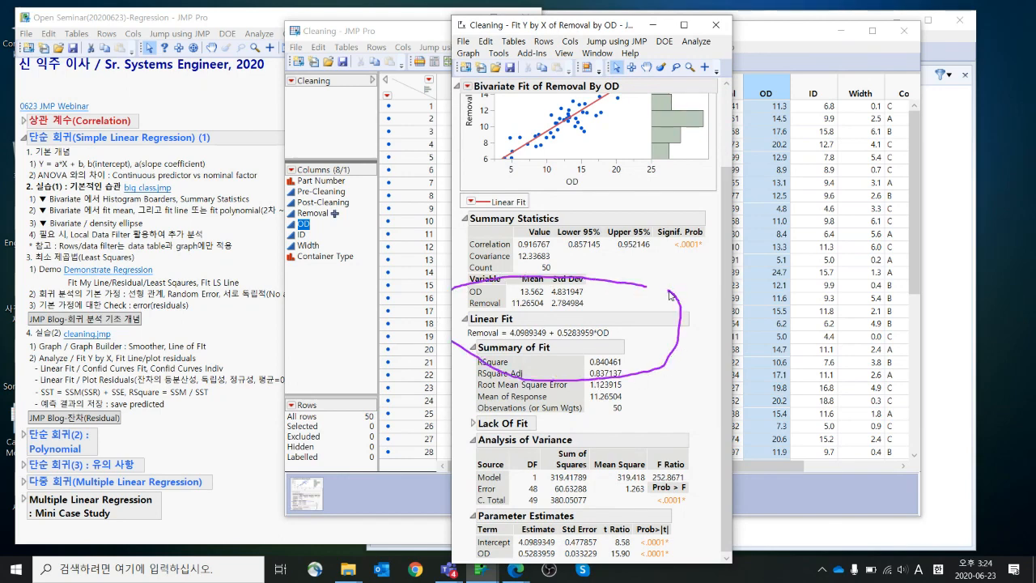
{"action": "key", "text": "e"}
{"action": "mouse_move", "coordinate": [651, 376]}
{"action": "left_mouse_down"}
{"action": "mouse_move", "coordinate": [573, 379]}
{"action": "mouse_move", "coordinate": [577, 353]}
{"action": "mouse_move", "coordinate": [658, 364]}
{"action": "mouse_move", "coordinate": [624, 387]}
{"action": "left_mouse_up"}
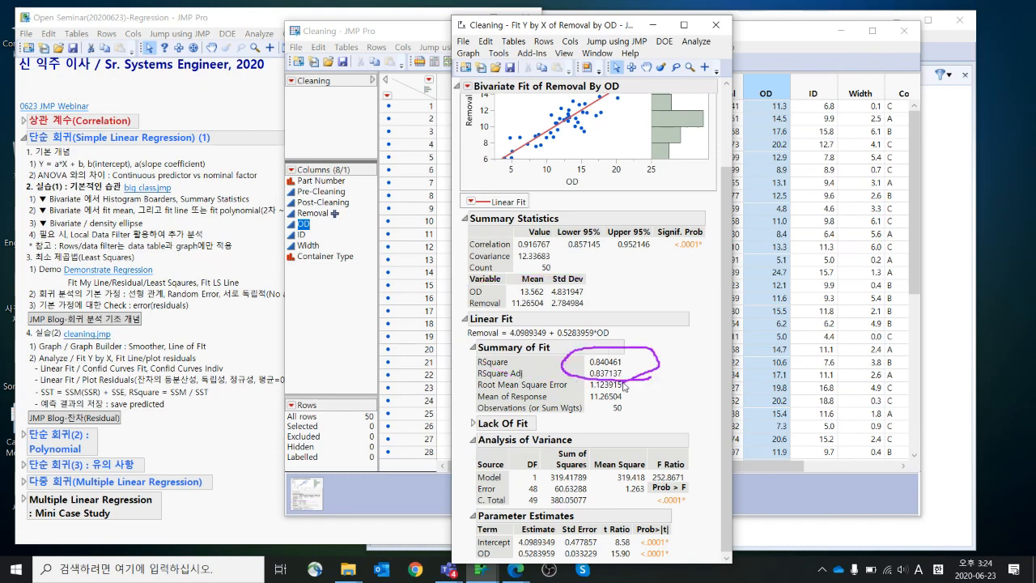
{"action": "key", "text": "Escape"}
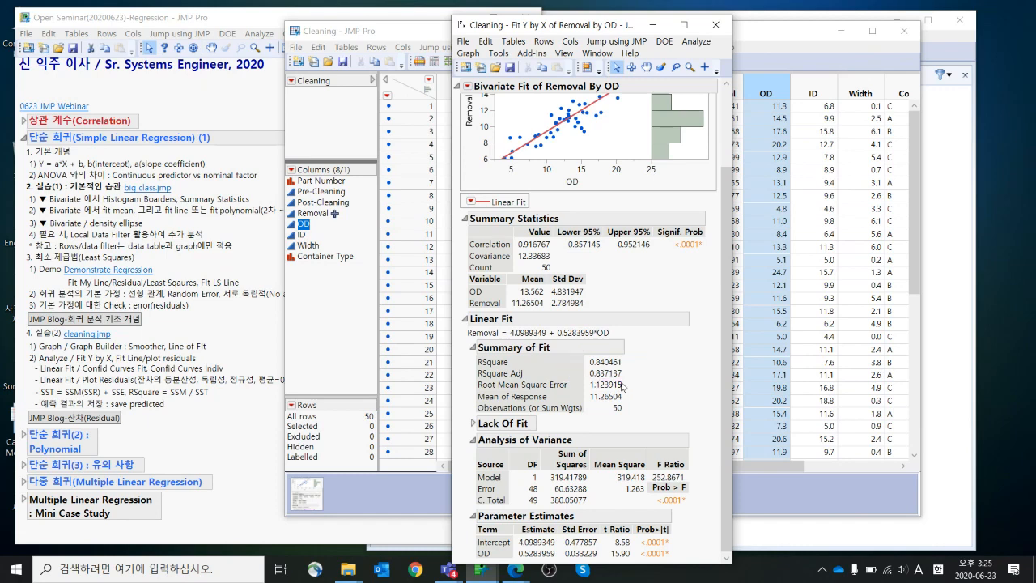
{"action": "scroll", "coordinate": [624, 387], "scroll_direction": "up", "scroll_amount": 3}
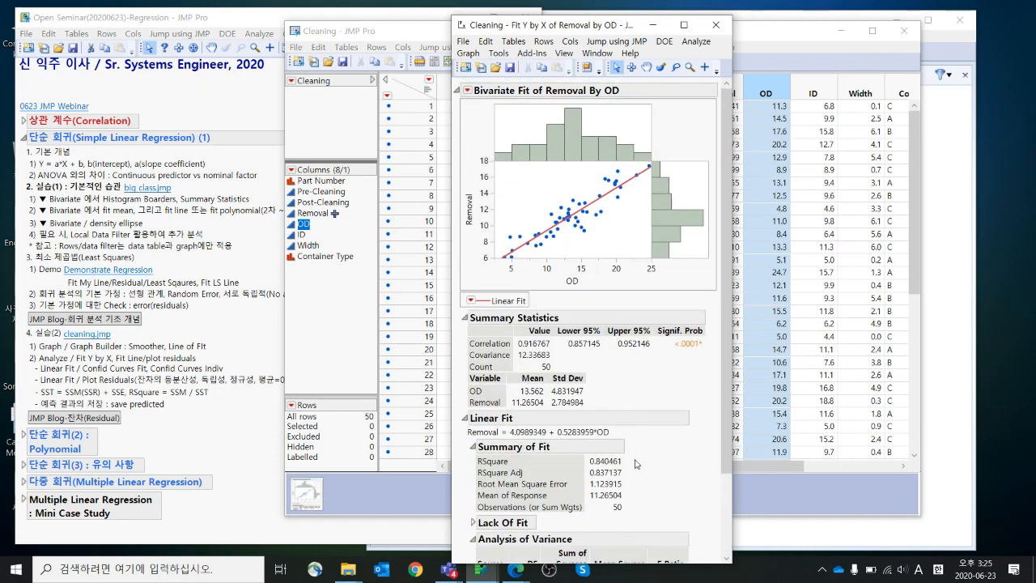
{"action": "scroll", "coordinate": [632, 460], "scroll_direction": "down", "scroll_amount": 3}
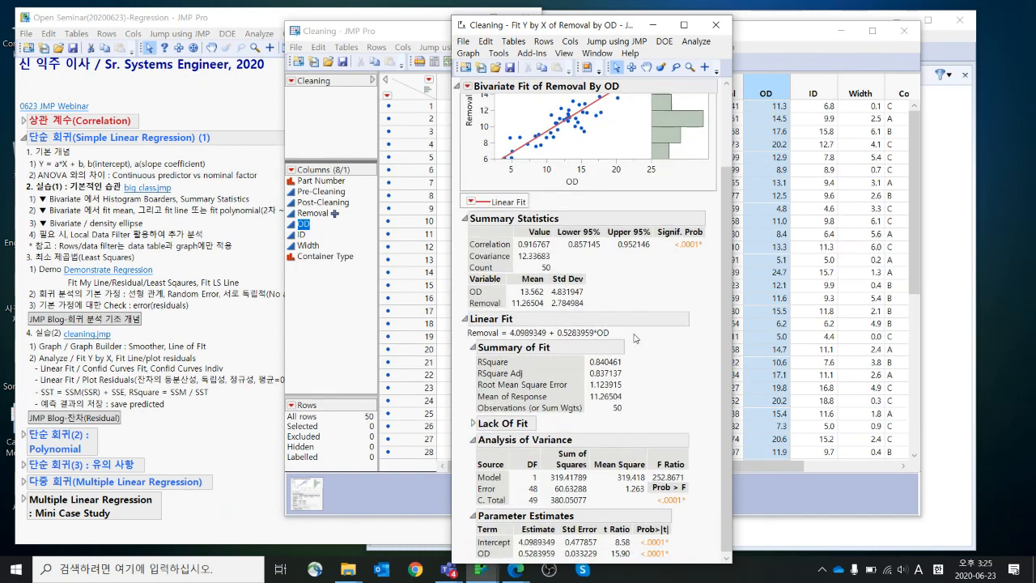
{"action": "left_click_drag", "start_coordinate": [640, 335], "coordinate": [551, 306]}
{"action": "scroll", "coordinate": [594, 381], "scroll_direction": "up", "scroll_amount": 3}
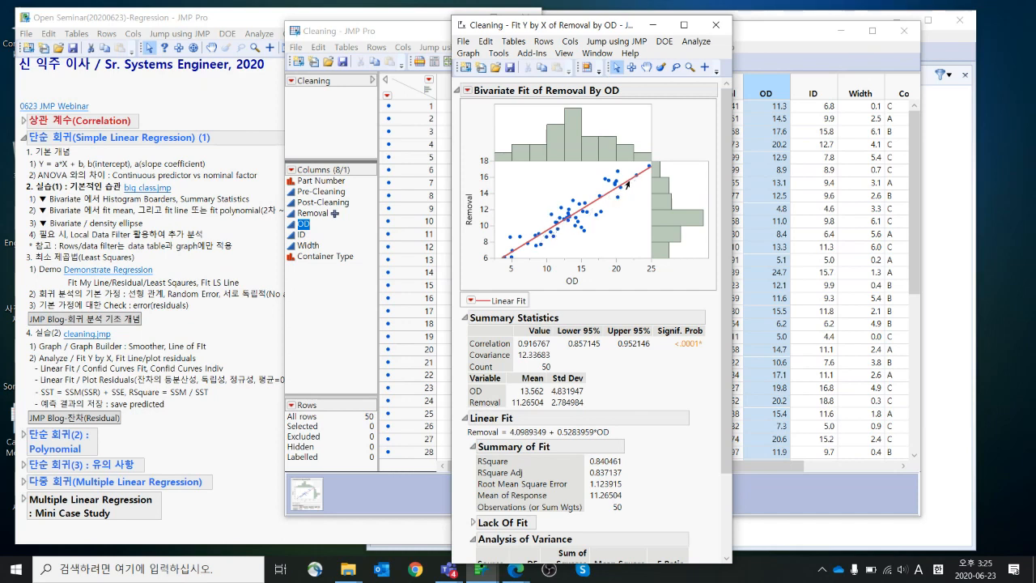
{"action": "mouse_move", "coordinate": [580, 231]}
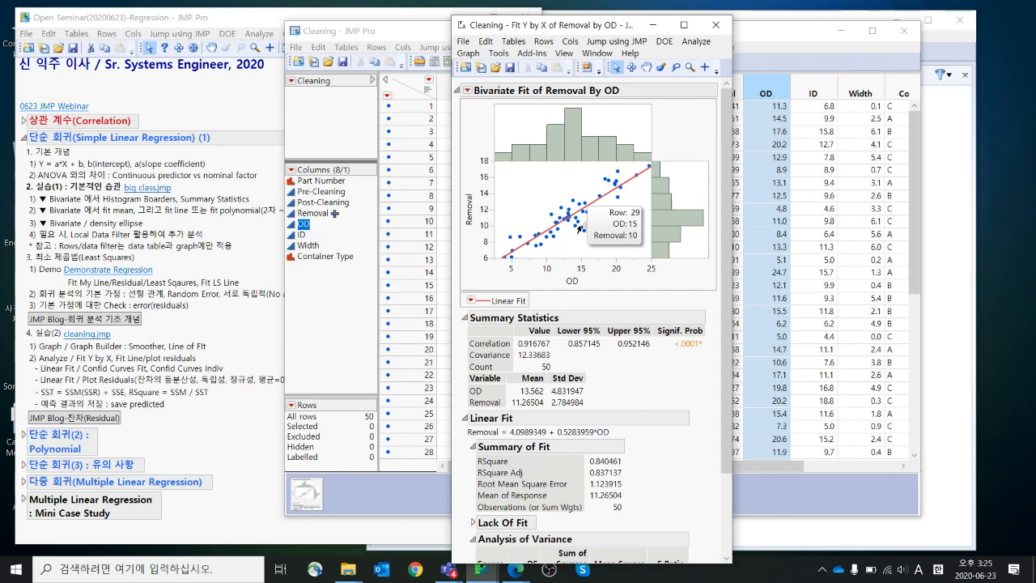
Close the Removal by OD report and the Cleaning data table without saving, and expand only the Polynomial section in the seminar journal
{"action": "left_click", "coordinate": [714, 31]}
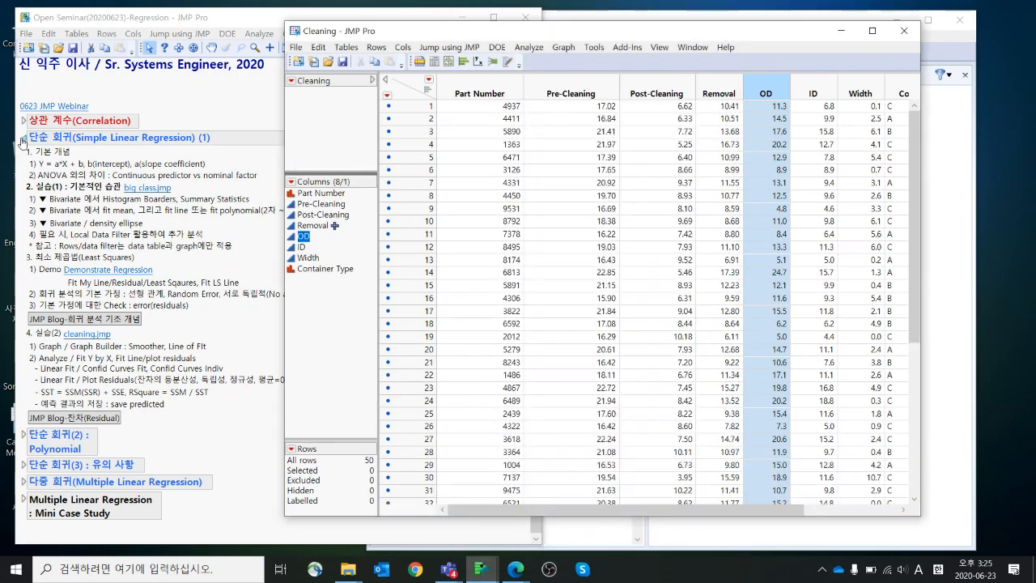
{"action": "left_click", "coordinate": [23, 142]}
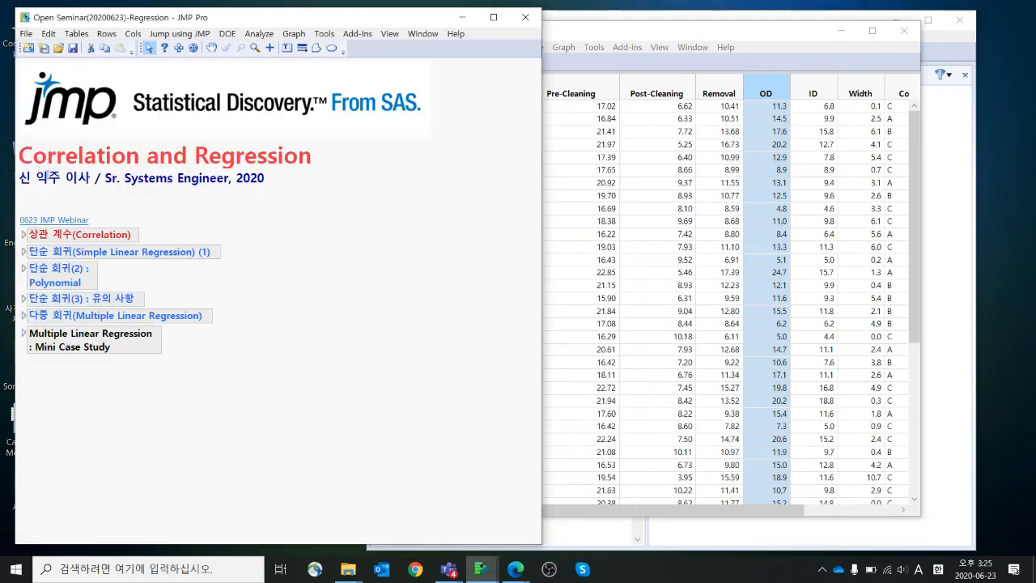
{"action": "left_click", "coordinate": [24, 269]}
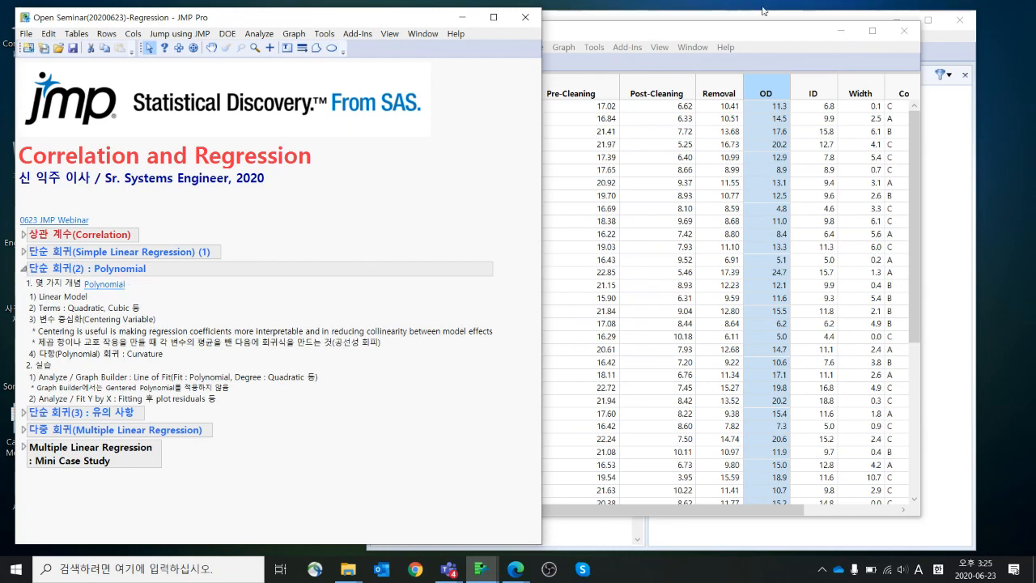
{"action": "left_click", "coordinate": [903, 31]}
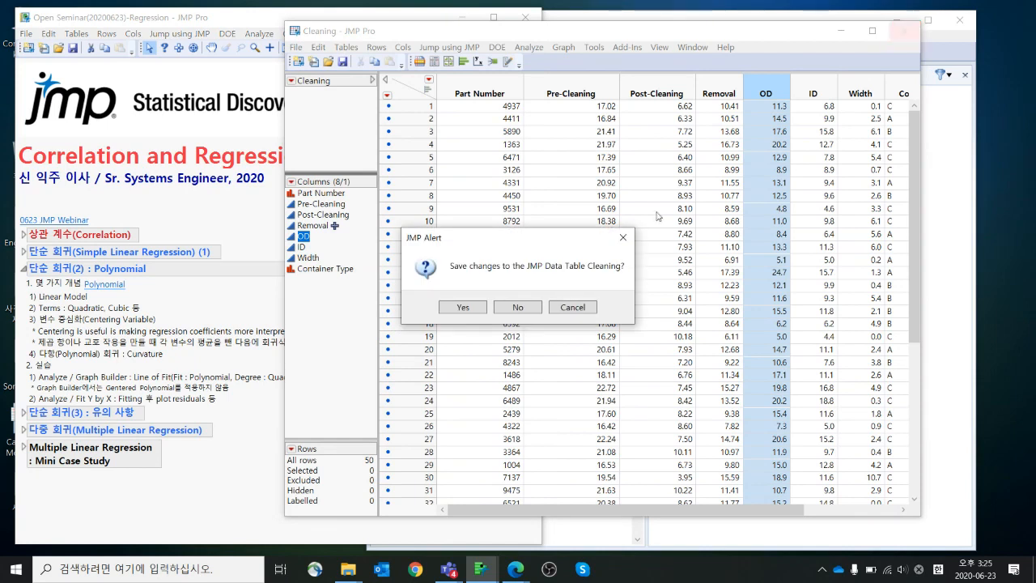
{"action": "left_click", "coordinate": [521, 308]}
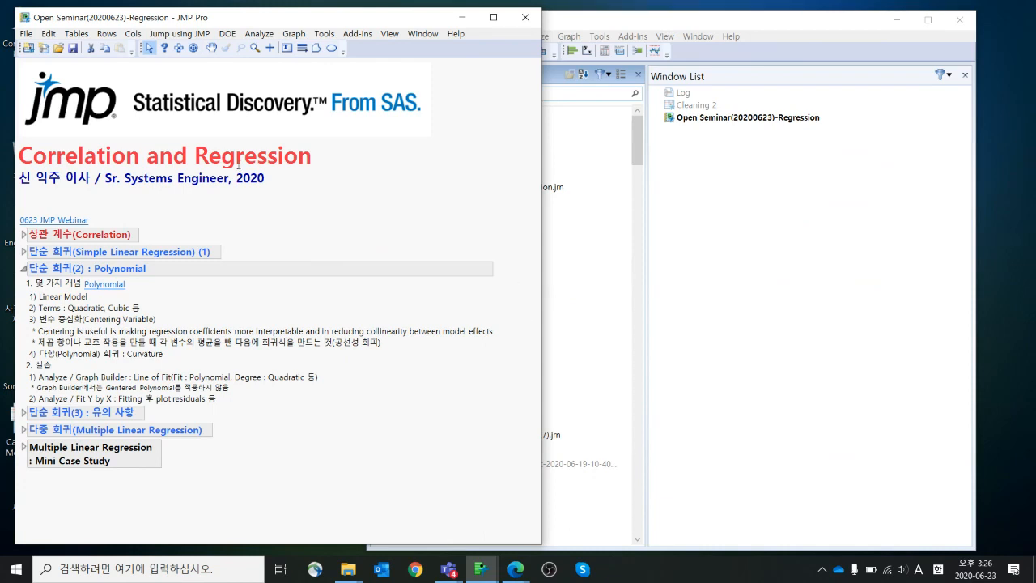
Open the Polynomial data table from its journal link and arrange the journal and table windows
{"action": "left_click_drag", "start_coordinate": [291, 23], "coordinate": [325, 15]}
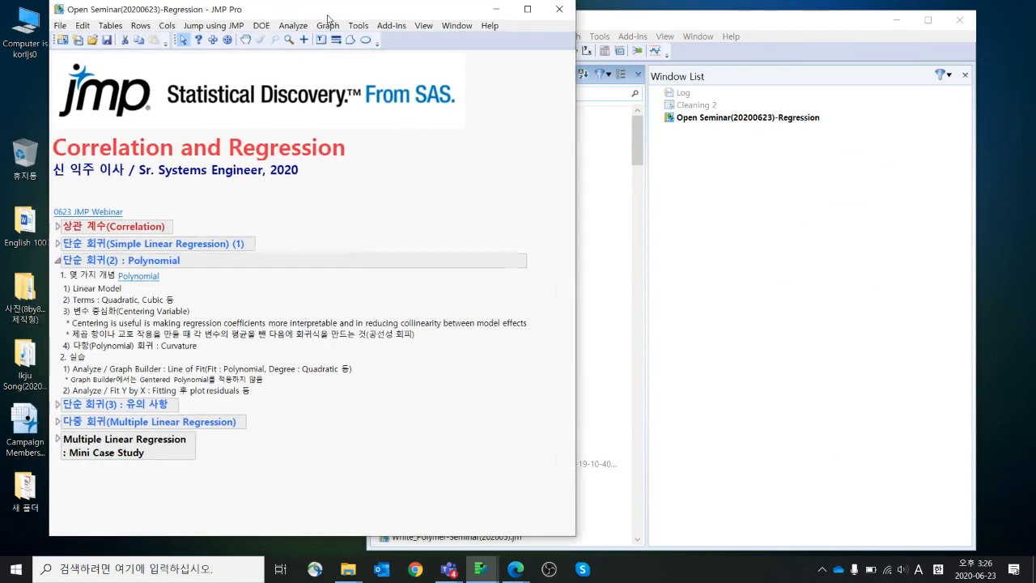
{"action": "left_click", "coordinate": [142, 280]}
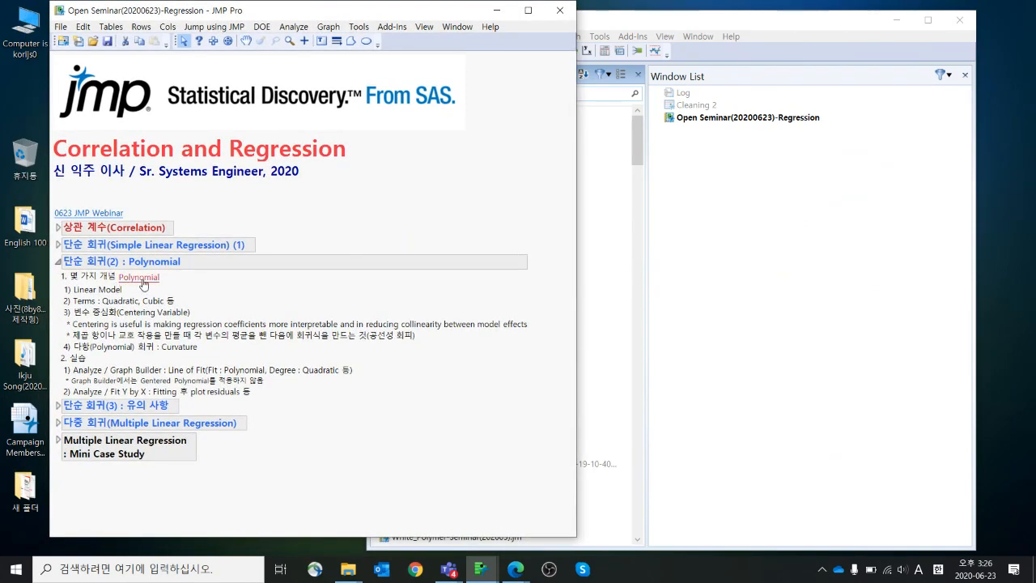
{"action": "left_click_drag", "start_coordinate": [582, 62], "coordinate": [587, 49]}
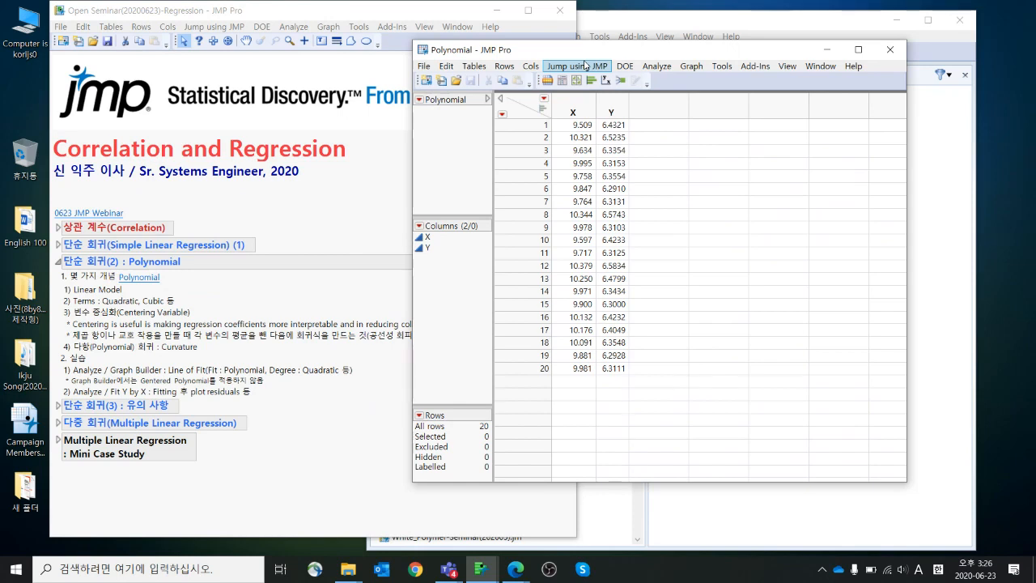
{"action": "left_click_drag", "start_coordinate": [598, 53], "coordinate": [535, 44]}
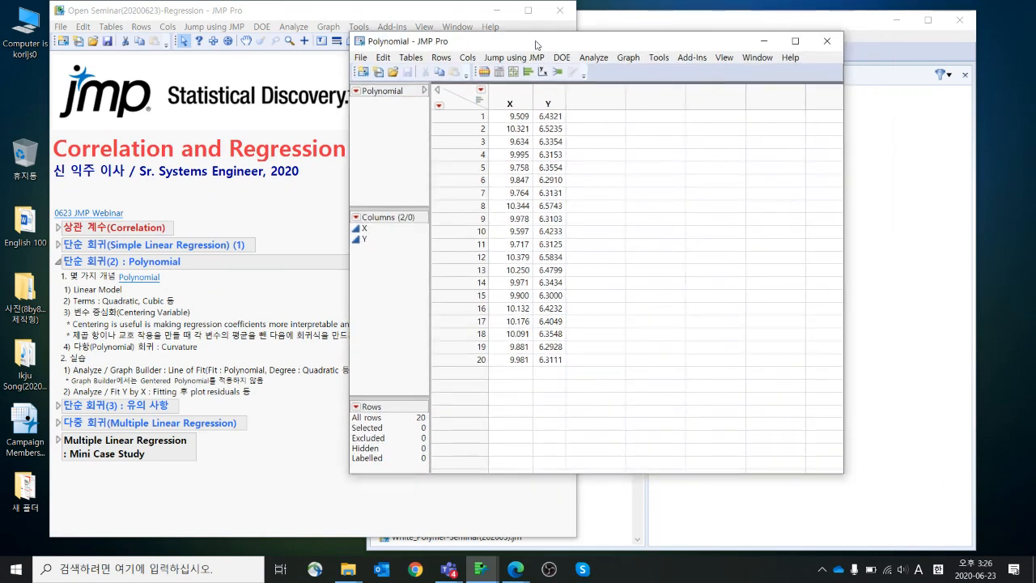
Run Fit Y by X on the Polynomial table with Y as the response and X as the factor
{"action": "left_click", "coordinate": [597, 58]}
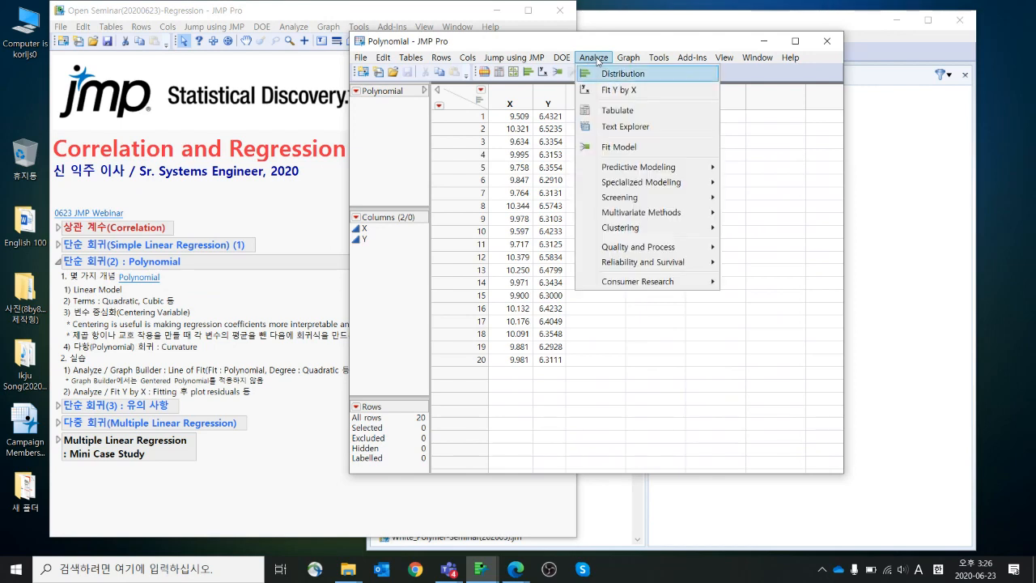
{"action": "left_click", "coordinate": [606, 86]}
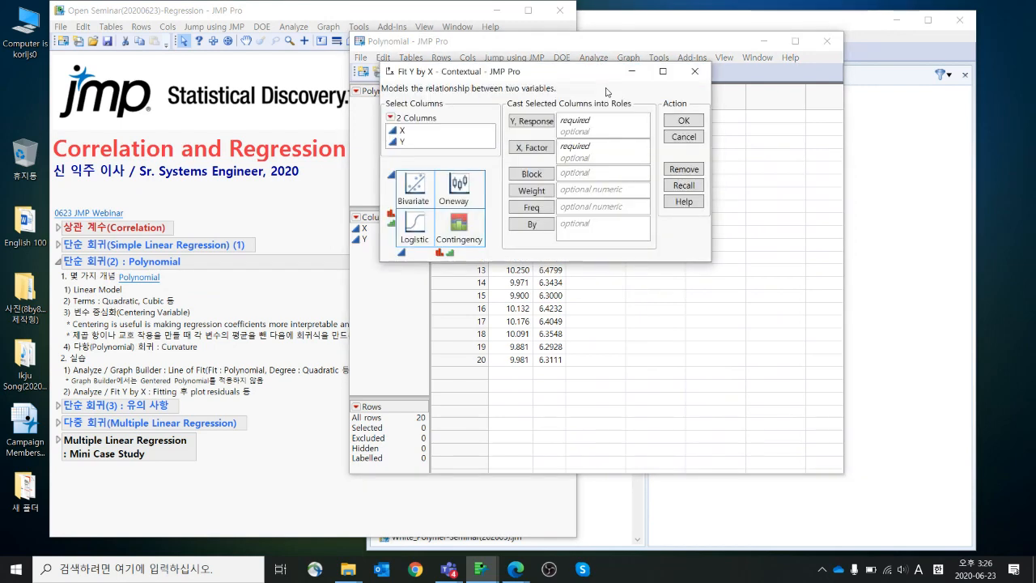
{"action": "left_click", "coordinate": [404, 142]}
{"action": "left_click", "coordinate": [518, 121]}
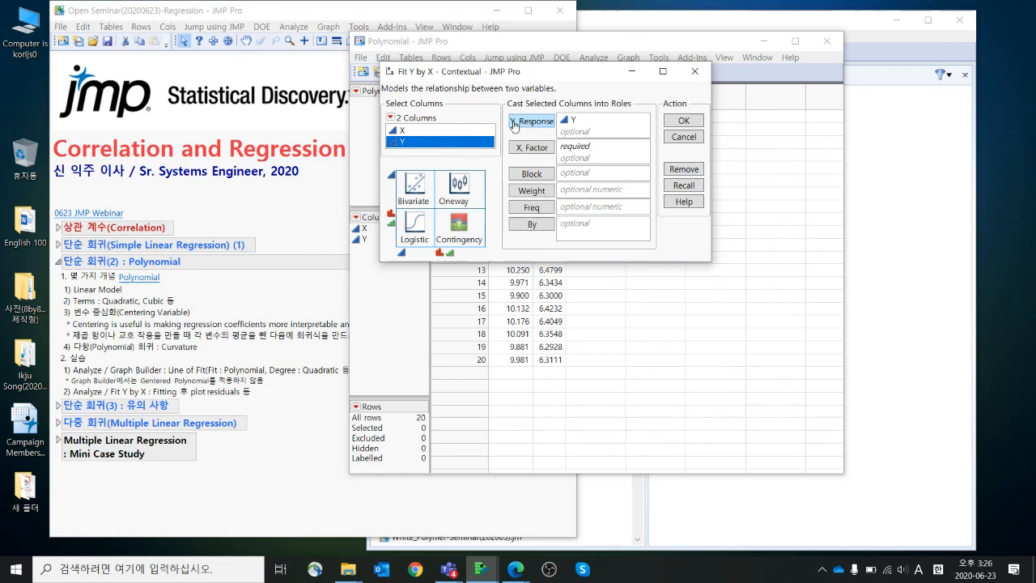
{"action": "left_click", "coordinate": [448, 131]}
{"action": "left_click", "coordinate": [514, 147]}
{"action": "left_click", "coordinate": [684, 120]}
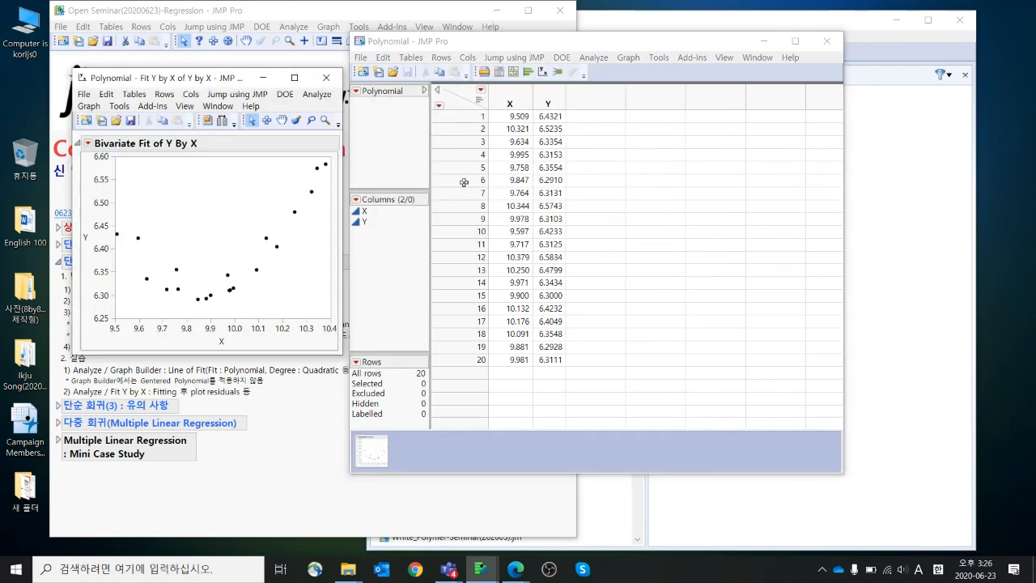
Shrink the Y by X scatterplot and reposition its report window over the data table
{"action": "left_click_drag", "start_coordinate": [207, 58], "coordinate": [687, 71]}
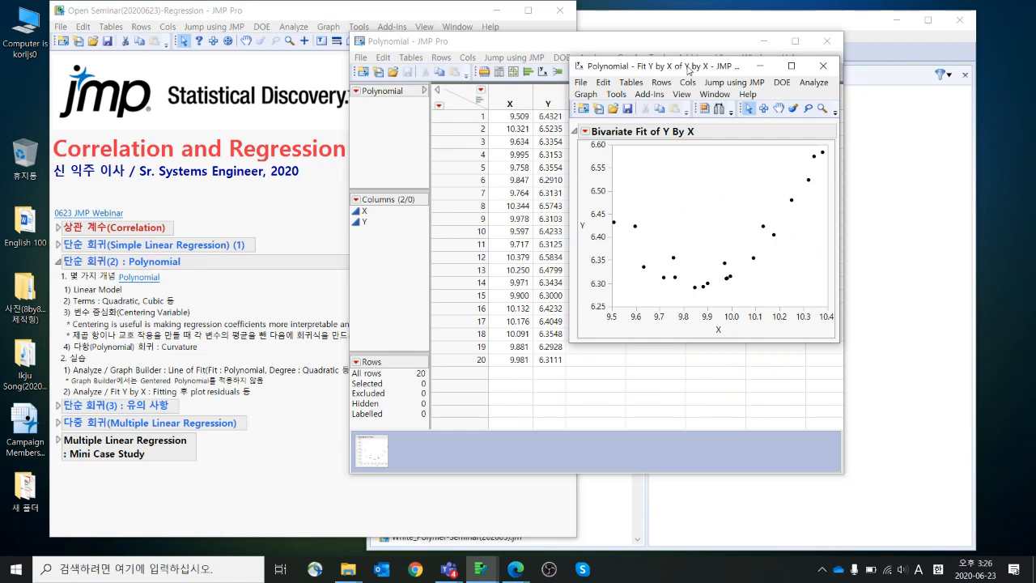
{"action": "left_click_drag", "start_coordinate": [791, 151], "coordinate": [785, 207]}
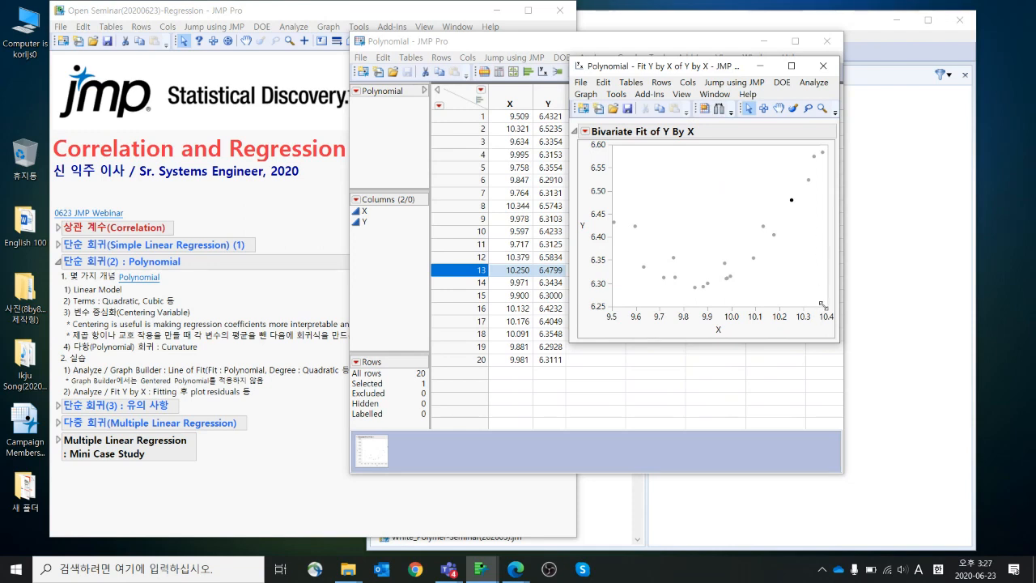
{"action": "left_click_drag", "start_coordinate": [824, 304], "coordinate": [797, 268]}
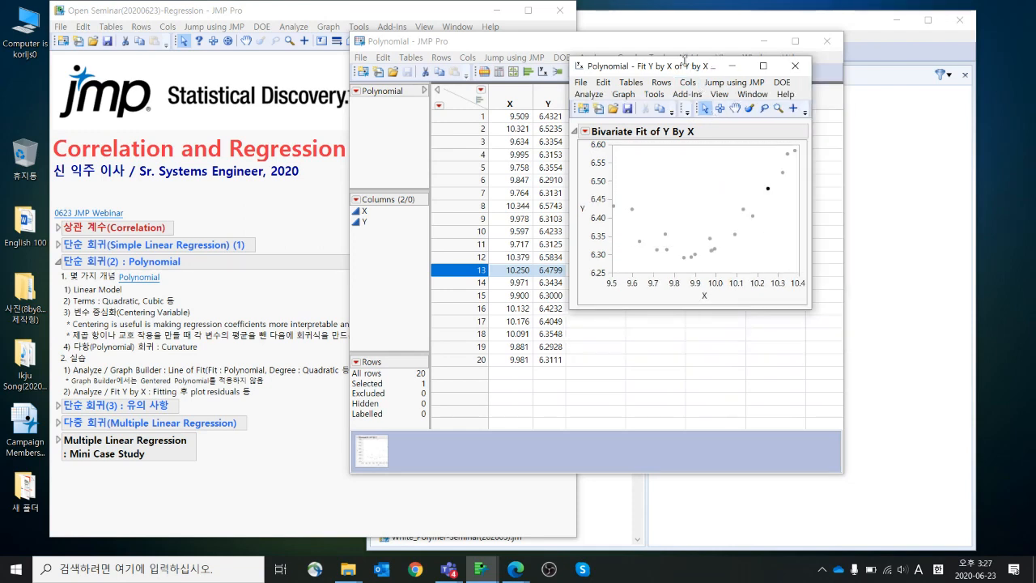
{"action": "left_click_drag", "start_coordinate": [686, 66], "coordinate": [625, 38]}
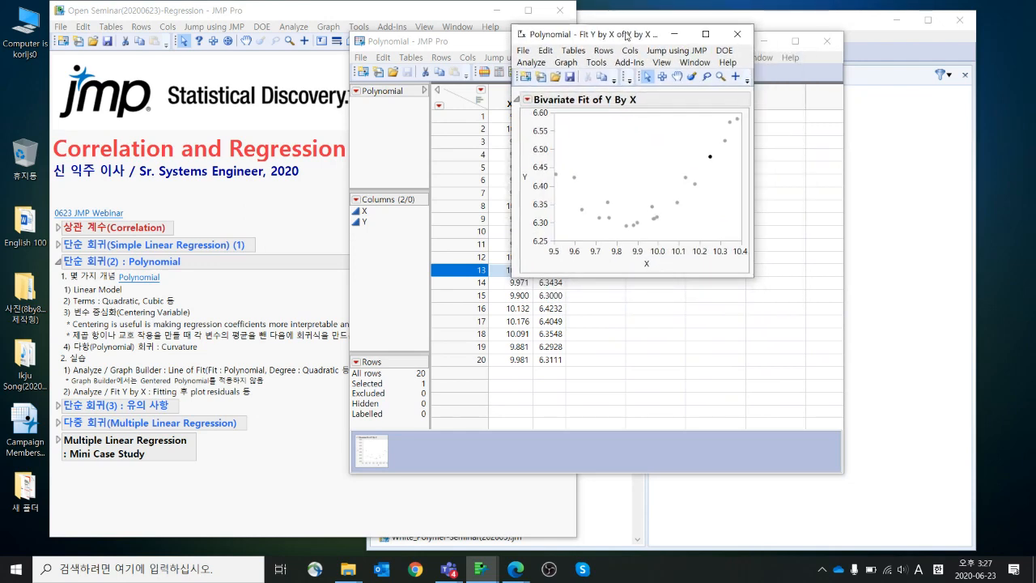
Add a degree 2 (quadratic) polynomial fit to the bivariate plot of Y by X
{"action": "left_click", "coordinate": [528, 102]}
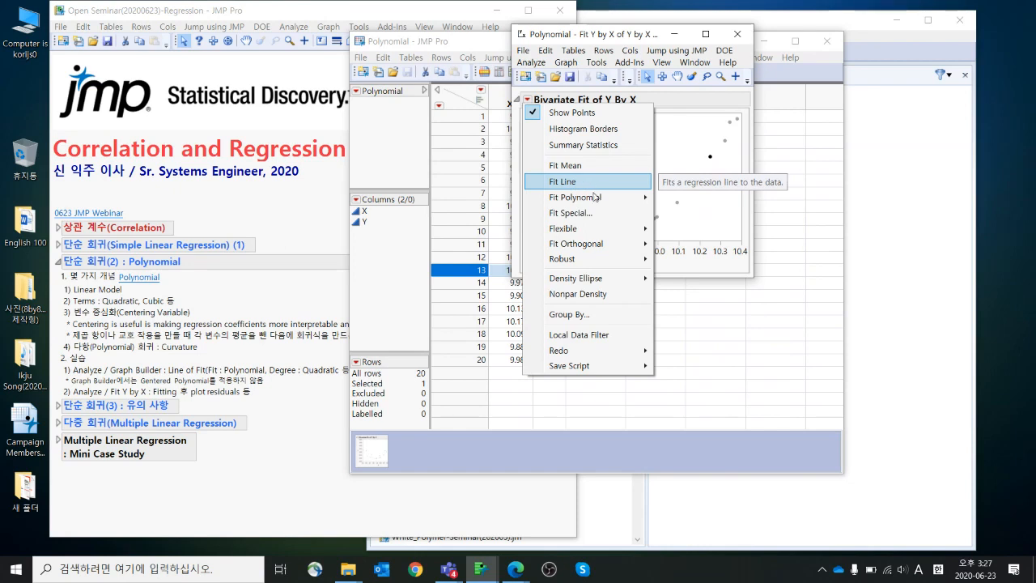
{"action": "mouse_move", "coordinate": [595, 199]}
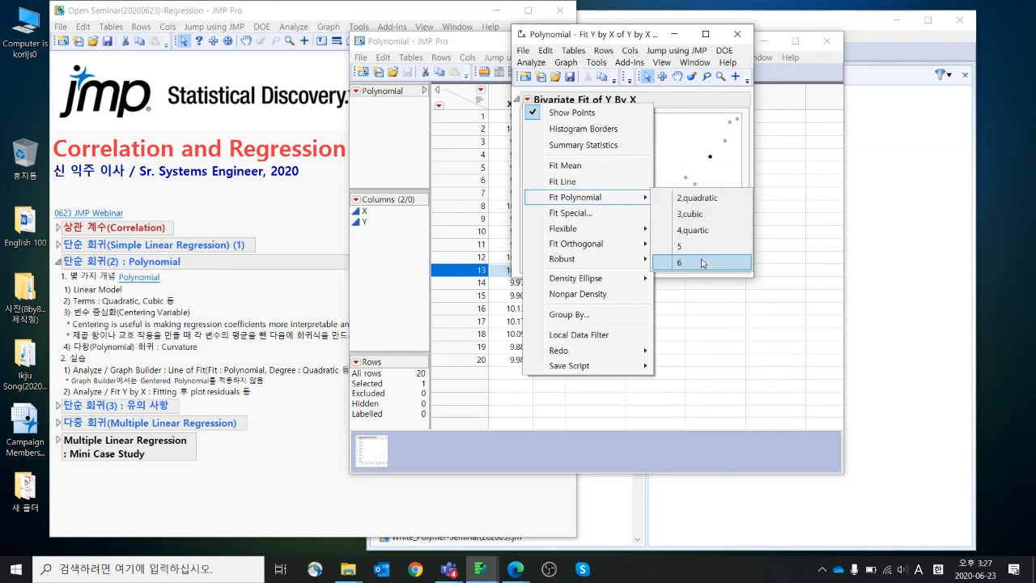
{"action": "left_click", "coordinate": [695, 201]}
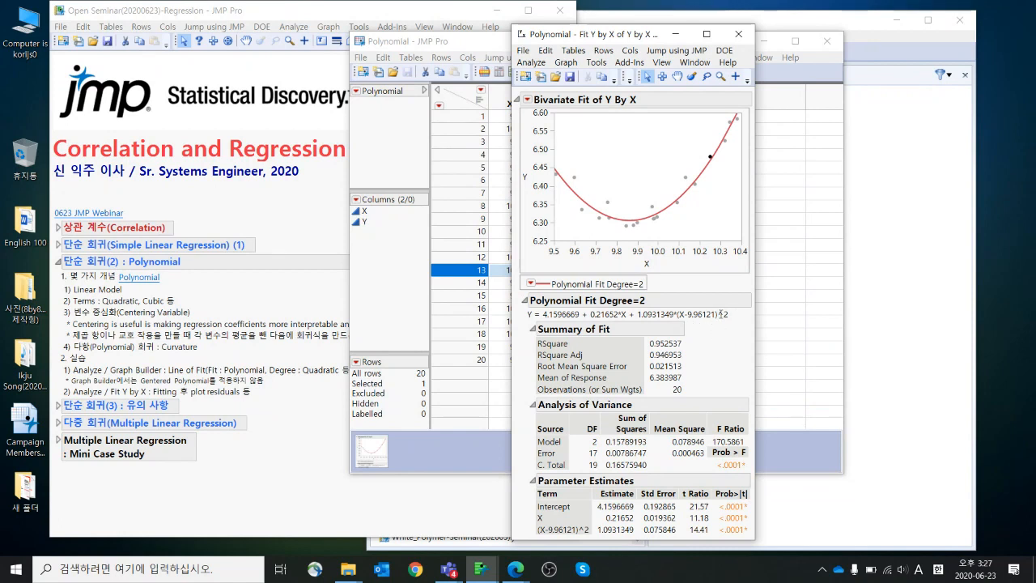
Examine the quadratic fit report and read the two journal notes on variable centering
{"action": "mouse_move", "coordinate": [709, 347]}
{"action": "left_mouse_down"}
{"action": "mouse_move", "coordinate": [626, 341]}
{"action": "mouse_move", "coordinate": [653, 342]}
{"action": "left_mouse_up"}
{"action": "mouse_move", "coordinate": [527, 525]}
{"action": "left_mouse_down"}
{"action": "mouse_move", "coordinate": [548, 529]}
{"action": "mouse_move", "coordinate": [551, 512]}
{"action": "mouse_move", "coordinate": [531, 514]}
{"action": "mouse_move", "coordinate": [532, 528]}
{"action": "mouse_move", "coordinate": [601, 526]}
{"action": "mouse_move", "coordinate": [550, 543]}
{"action": "mouse_move", "coordinate": [524, 527]}
{"action": "left_mouse_up"}
{"action": "left_click", "coordinate": [230, 323]}
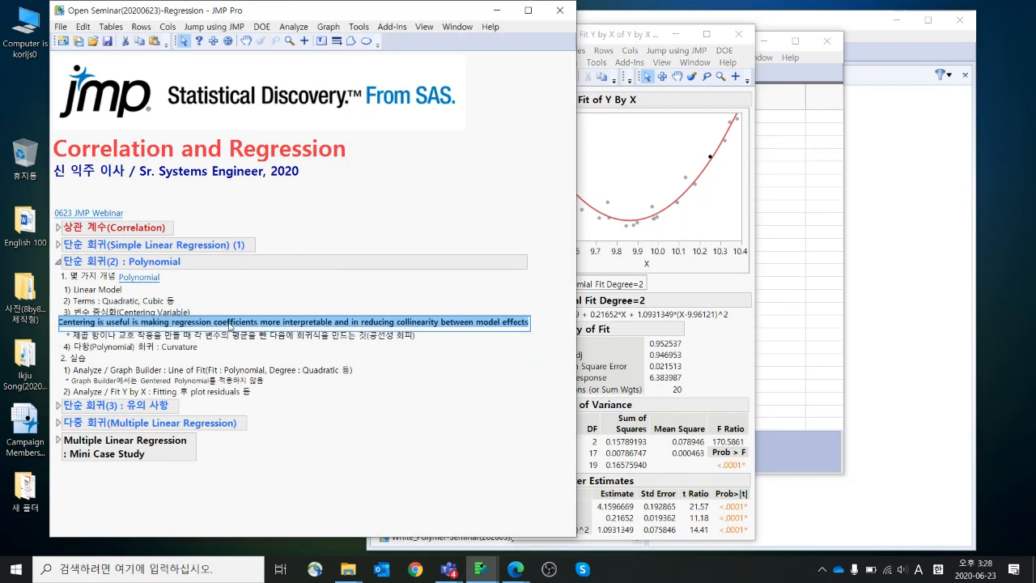
{"action": "left_click", "coordinate": [260, 301]}
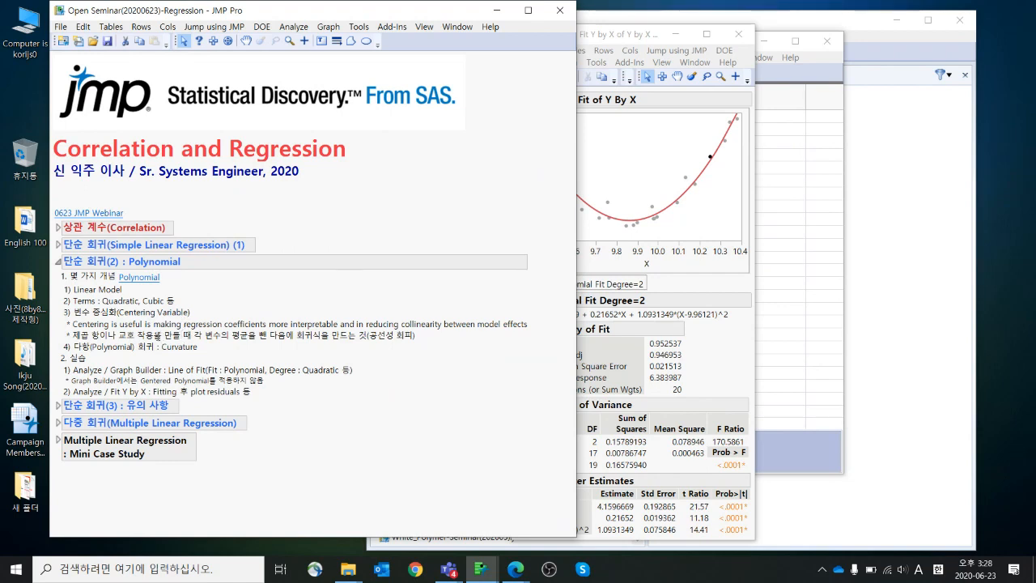
{"action": "left_click", "coordinate": [225, 338]}
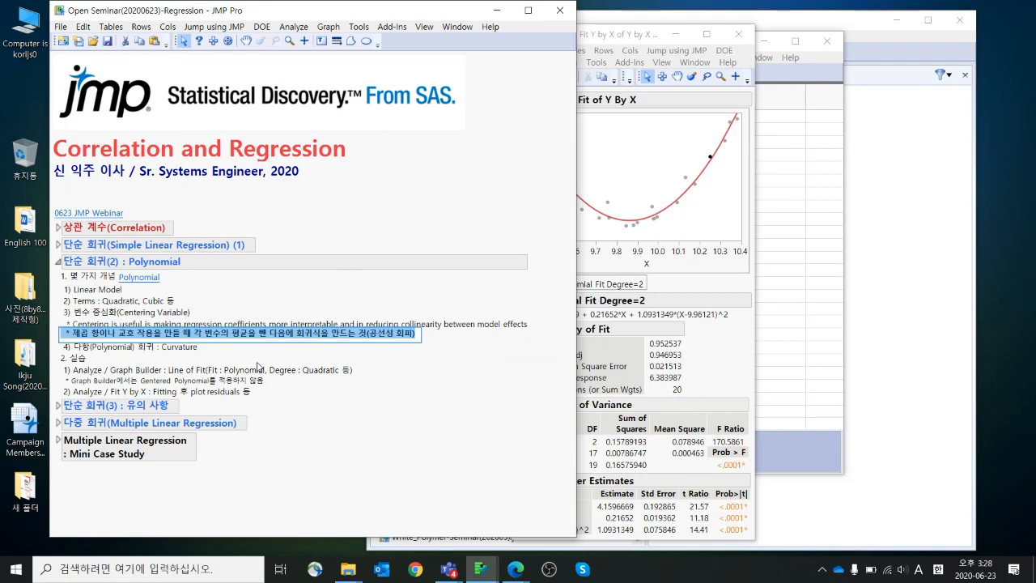
Show Summary Statistics in the Y by X report and compare the mean of X with the centered term in the fit equation
{"action": "left_click", "coordinate": [698, 343]}
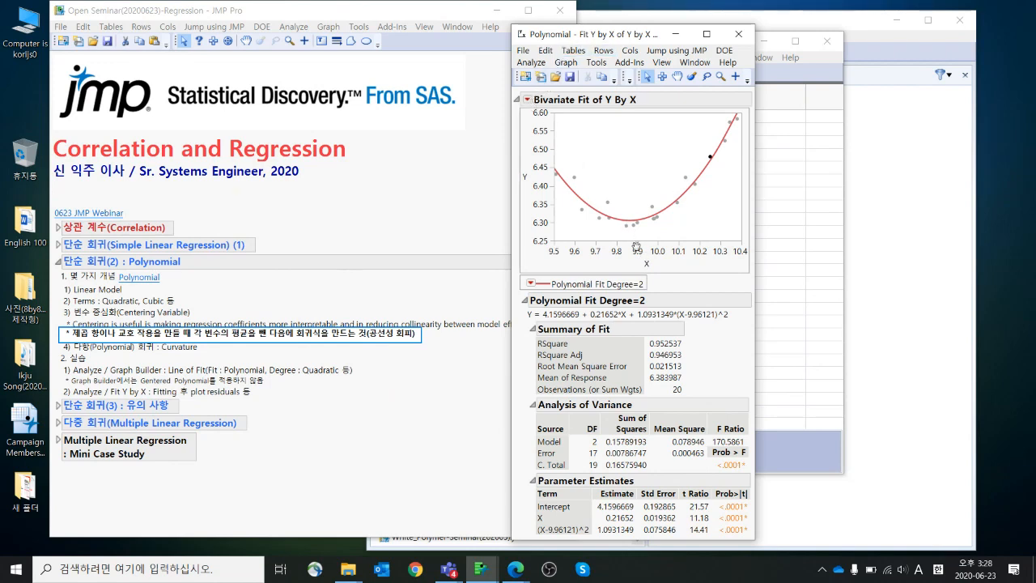
{"action": "left_click", "coordinate": [526, 99]}
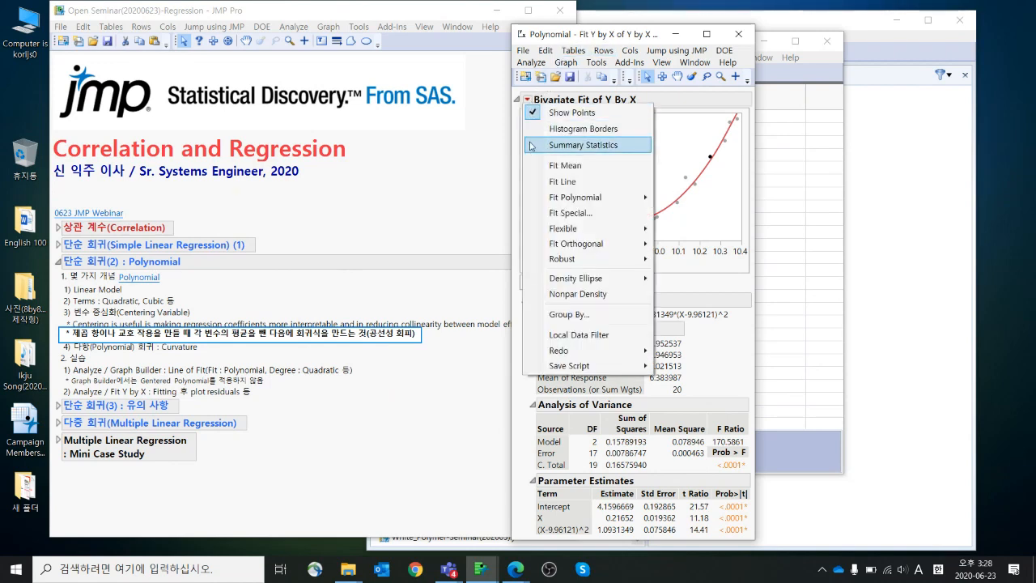
{"action": "left_click", "coordinate": [536, 143]}
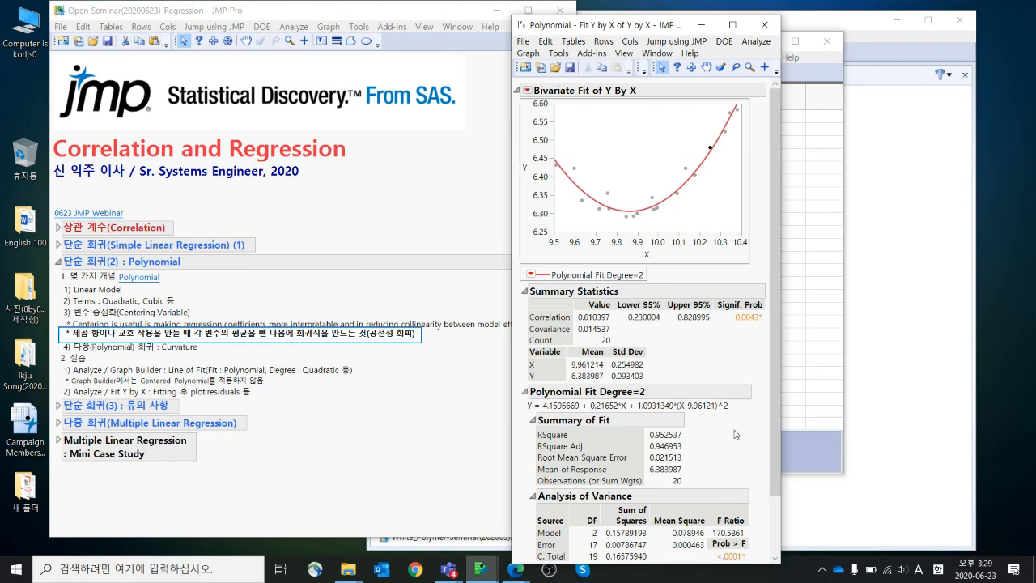
{"action": "mouse_move", "coordinate": [729, 417]}
{"action": "left_mouse_down"}
{"action": "mouse_move", "coordinate": [657, 413]}
{"action": "mouse_move", "coordinate": [705, 394]}
{"action": "mouse_move", "coordinate": [718, 414]}
{"action": "left_mouse_up"}
{"action": "mouse_move", "coordinate": [720, 419]}
{"action": "left_mouse_down"}
{"action": "mouse_move", "coordinate": [607, 410]}
{"action": "mouse_move", "coordinate": [742, 417]}
{"action": "mouse_move", "coordinate": [715, 422]}
{"action": "left_mouse_up"}
Arrange the bivariate report and the Polynomial data table side by side
{"action": "left_click_drag", "start_coordinate": [661, 24], "coordinate": [446, 24]}
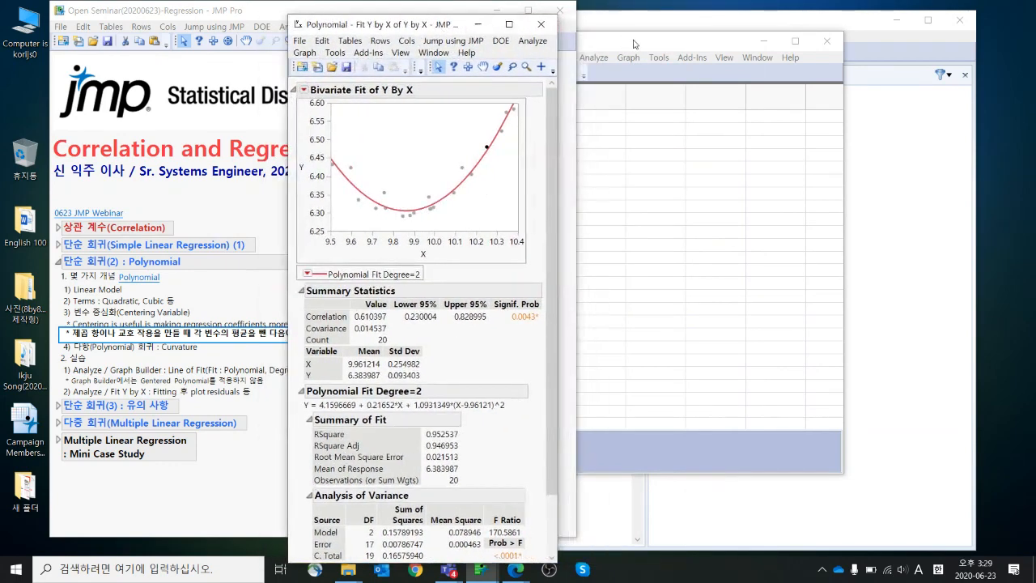
{"action": "left_click", "coordinate": [680, 47]}
{"action": "left_click_drag", "start_coordinate": [680, 47], "coordinate": [780, 51]}
{"action": "left_click_drag", "start_coordinate": [471, 25], "coordinate": [442, 26]}
{"action": "left_click_drag", "start_coordinate": [617, 46], "coordinate": [694, 39]}
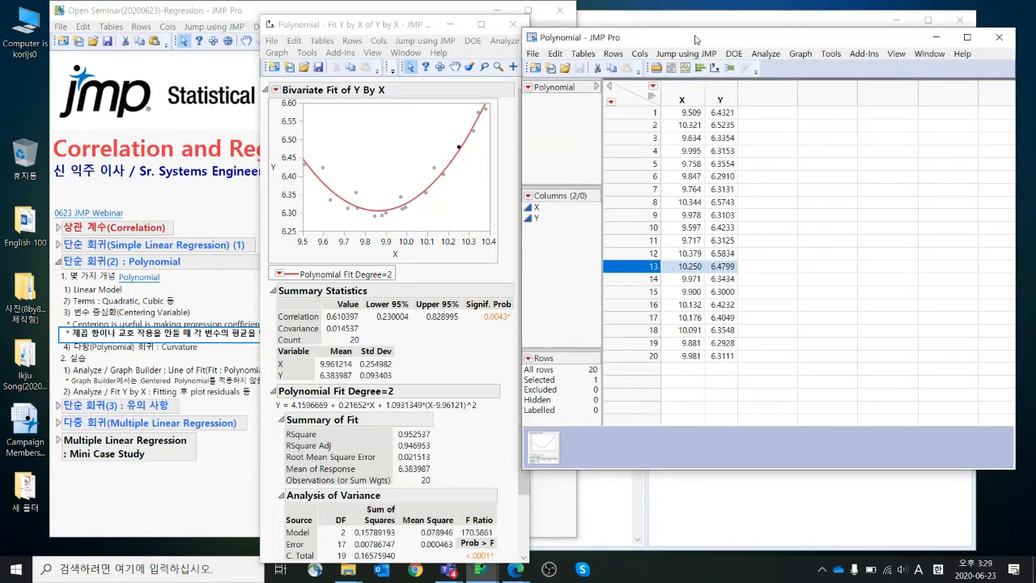
Create a Graph Builder scatterplot of Y versus X from the Polynomial table
{"action": "left_click", "coordinate": [800, 53]}
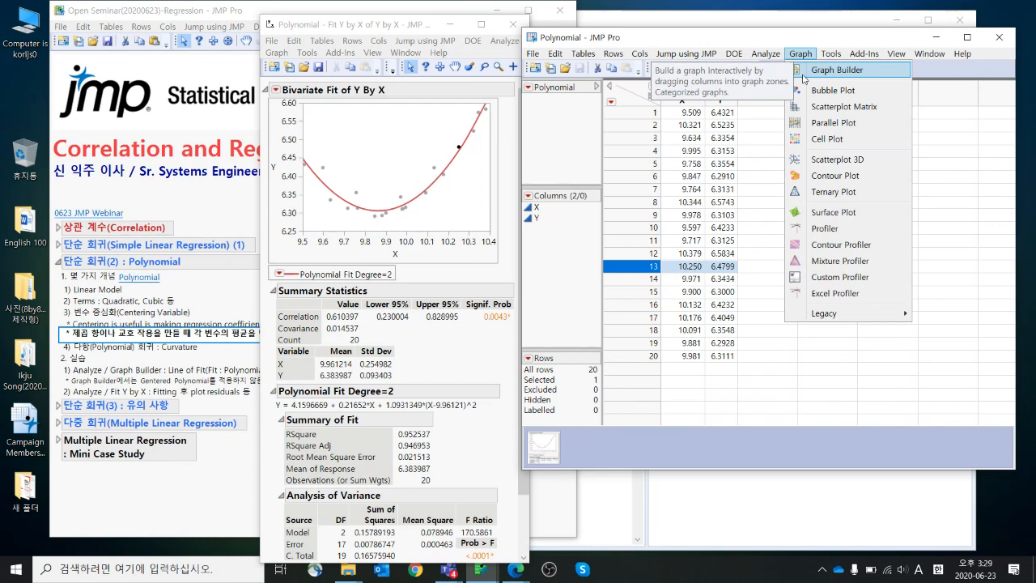
{"action": "left_click", "coordinate": [834, 71]}
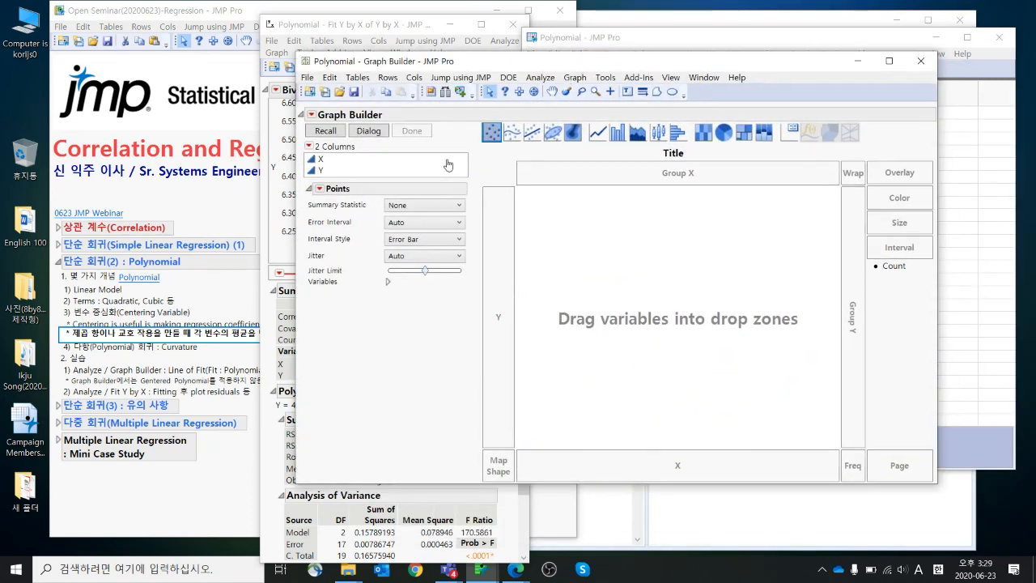
{"action": "left_click_drag", "start_coordinate": [348, 171], "coordinate": [696, 471]}
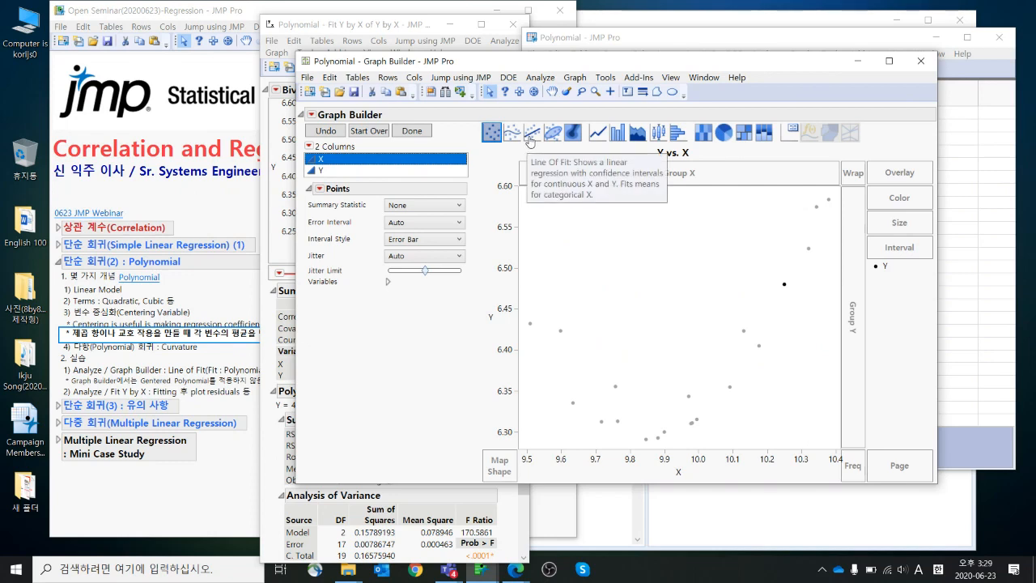
Add a Line Of Fit to the Y versus X graph with Quadratic degree and show its equation
{"action": "left_click", "coordinate": [531, 134]}
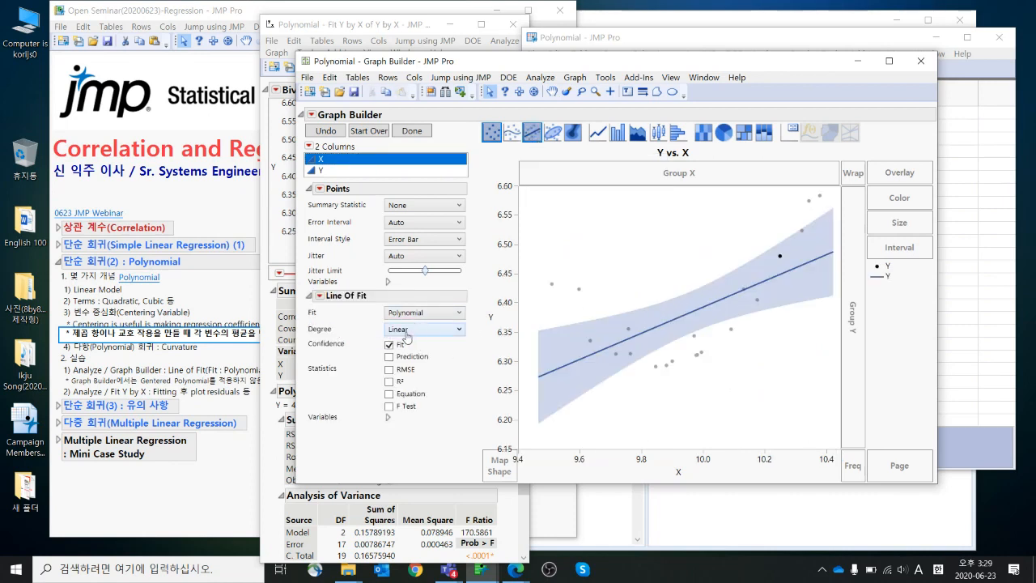
{"action": "left_click", "coordinate": [414, 333]}
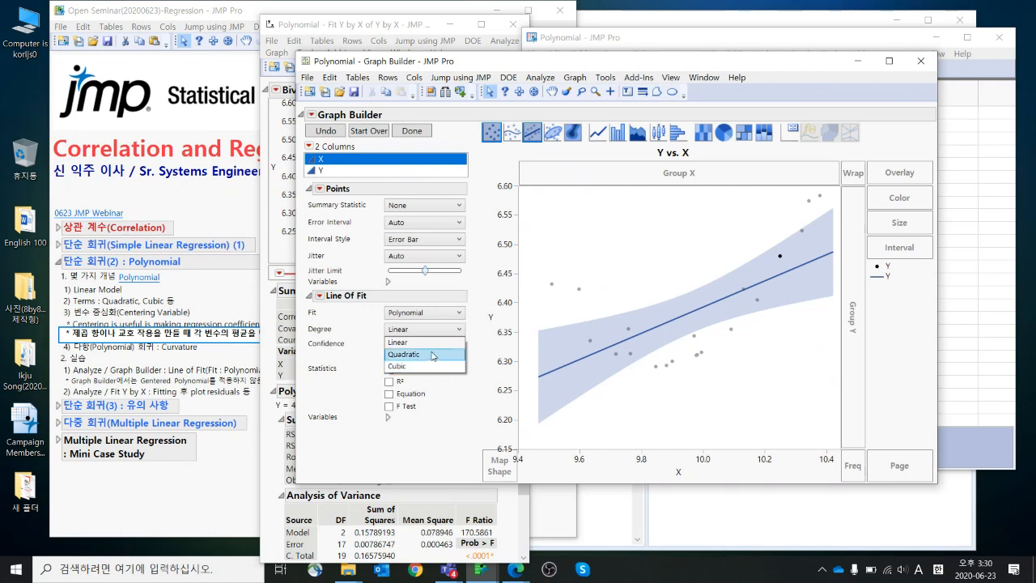
{"action": "left_click", "coordinate": [433, 356]}
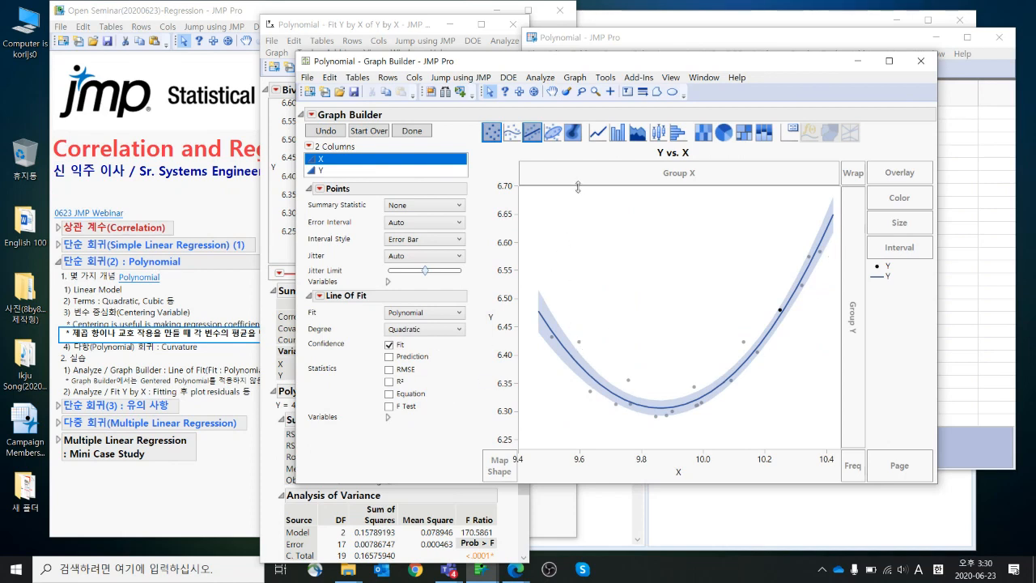
{"action": "left_click", "coordinate": [389, 394]}
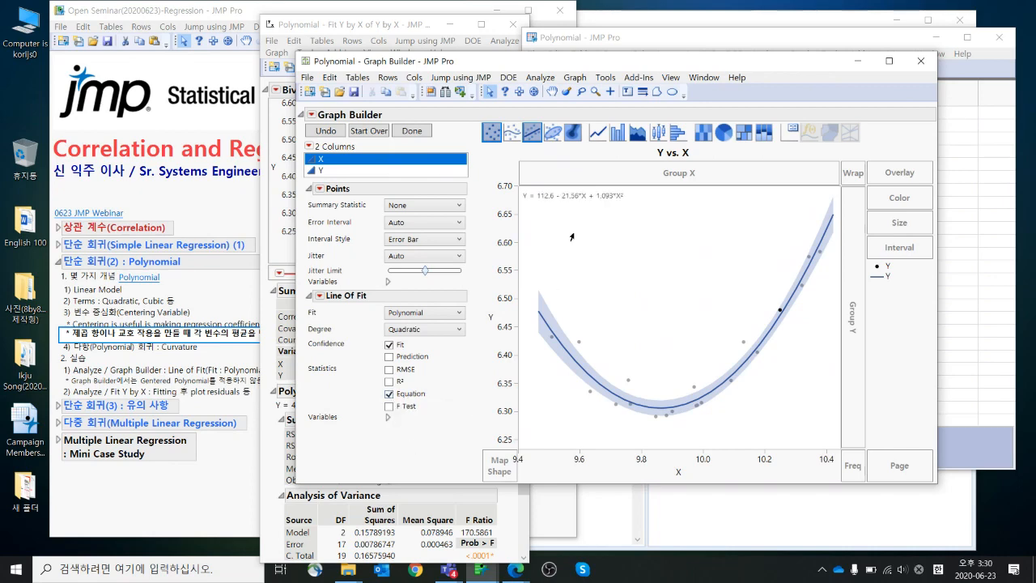
Place the Graph Builder window beside the bivariate report and compare the two quadratic equations against the journal's Centering Variable notes
{"action": "left_click_drag", "start_coordinate": [598, 68], "coordinate": [772, 71]}
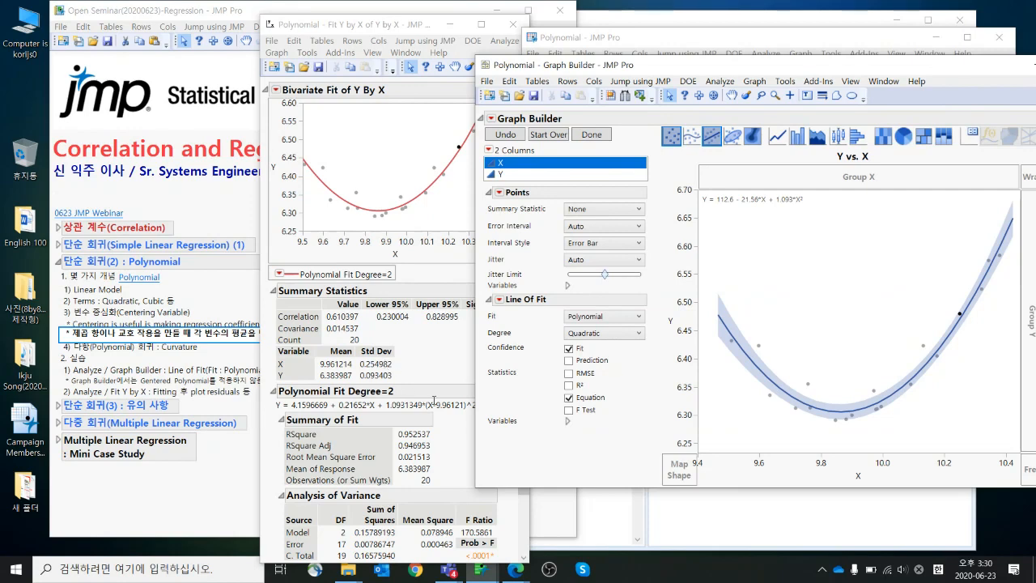
{"action": "left_click", "coordinate": [451, 424]}
{"action": "mouse_move", "coordinate": [447, 423]}
{"action": "left_mouse_down"}
{"action": "mouse_move", "coordinate": [478, 396]}
{"action": "mouse_move", "coordinate": [452, 420]}
{"action": "left_mouse_up"}
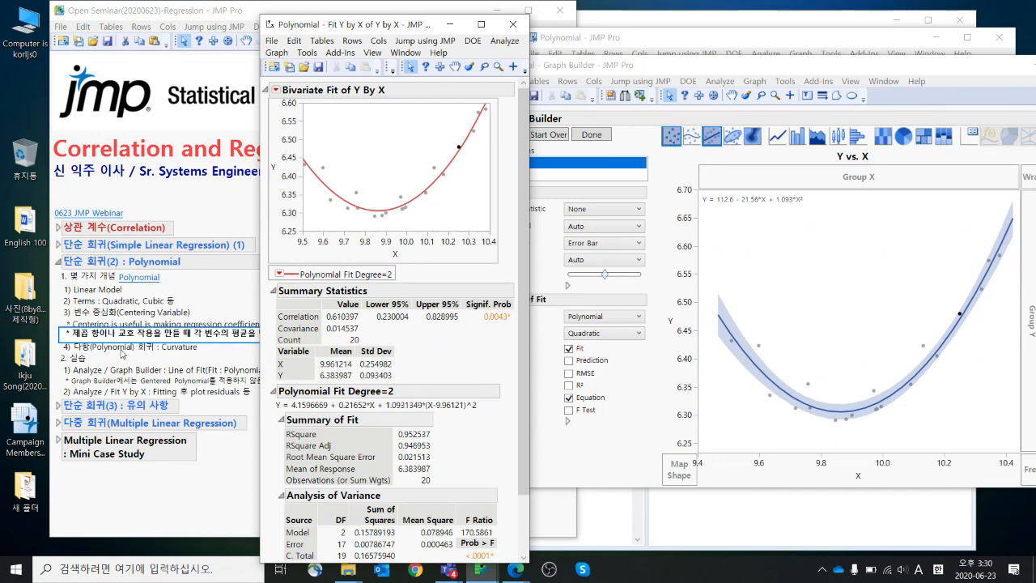
{"action": "left_click", "coordinate": [118, 313]}
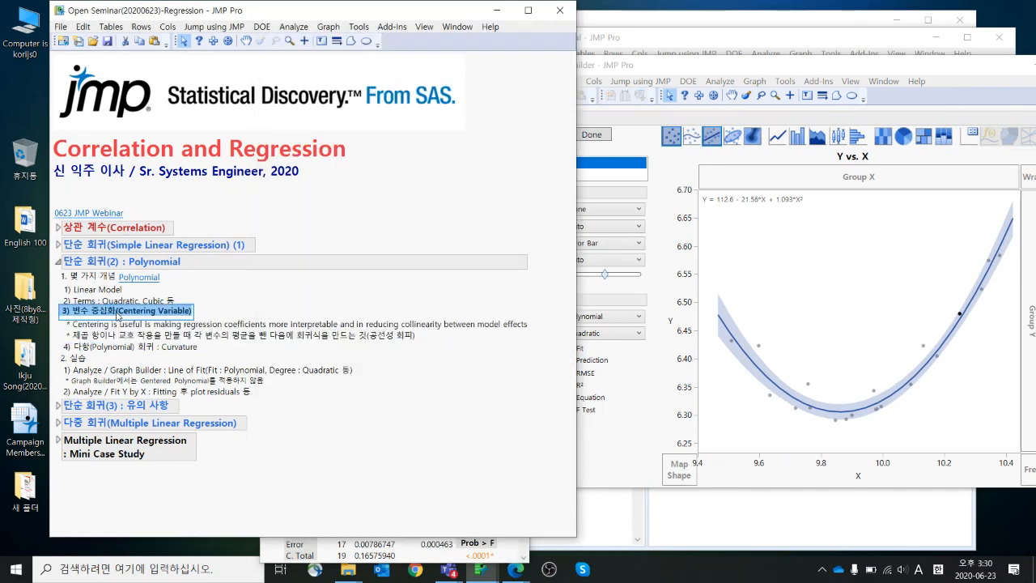
{"action": "left_click", "coordinate": [712, 73]}
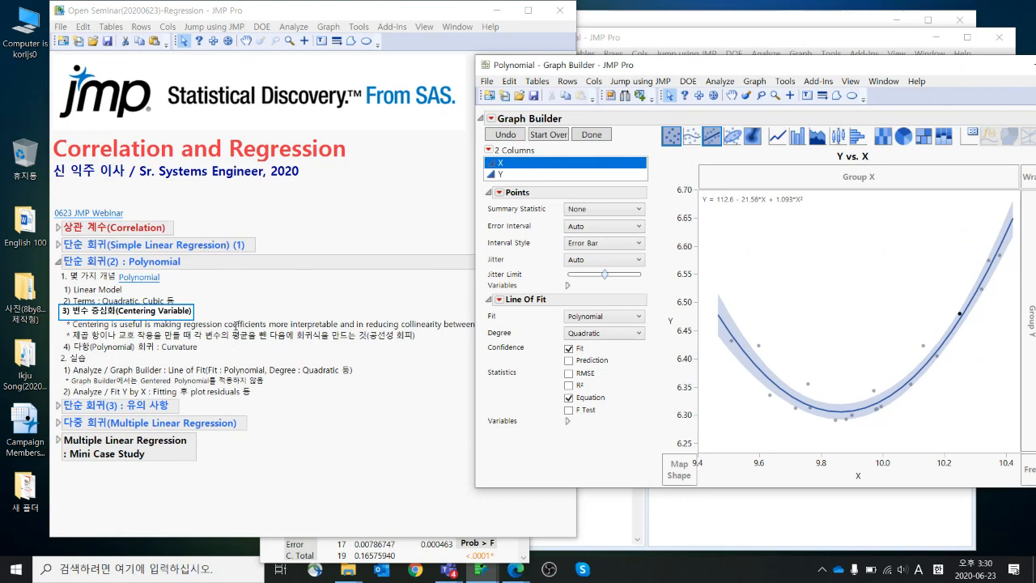
{"action": "left_click", "coordinate": [491, 556]}
{"action": "mouse_move", "coordinate": [484, 411]}
{"action": "left_mouse_down"}
{"action": "mouse_move", "coordinate": [420, 423]}
{"action": "mouse_move", "coordinate": [279, 393]}
{"action": "mouse_move", "coordinate": [487, 406]}
{"action": "mouse_move", "coordinate": [480, 417]}
{"action": "left_mouse_up"}
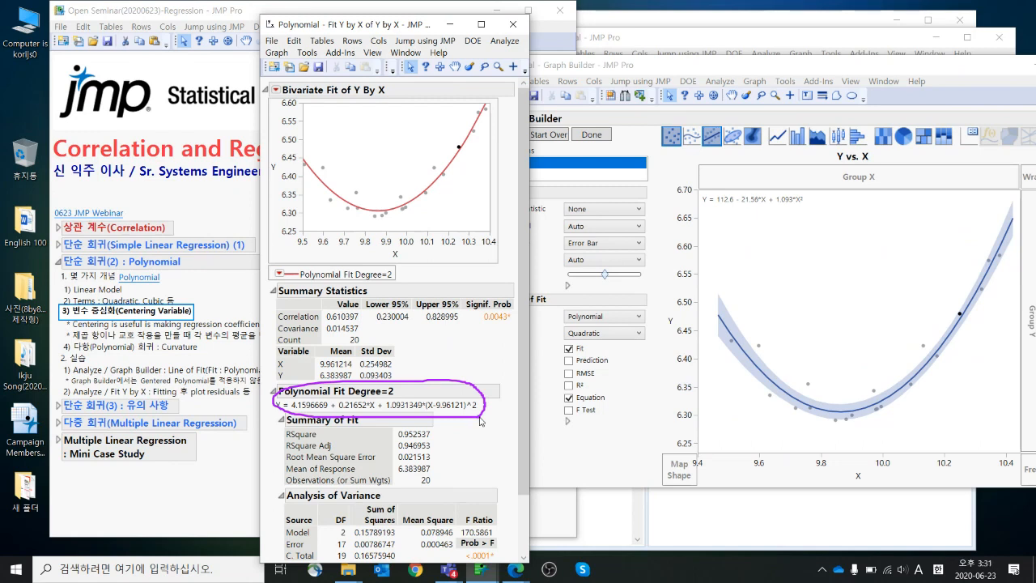
{"action": "left_click", "coordinate": [186, 332]}
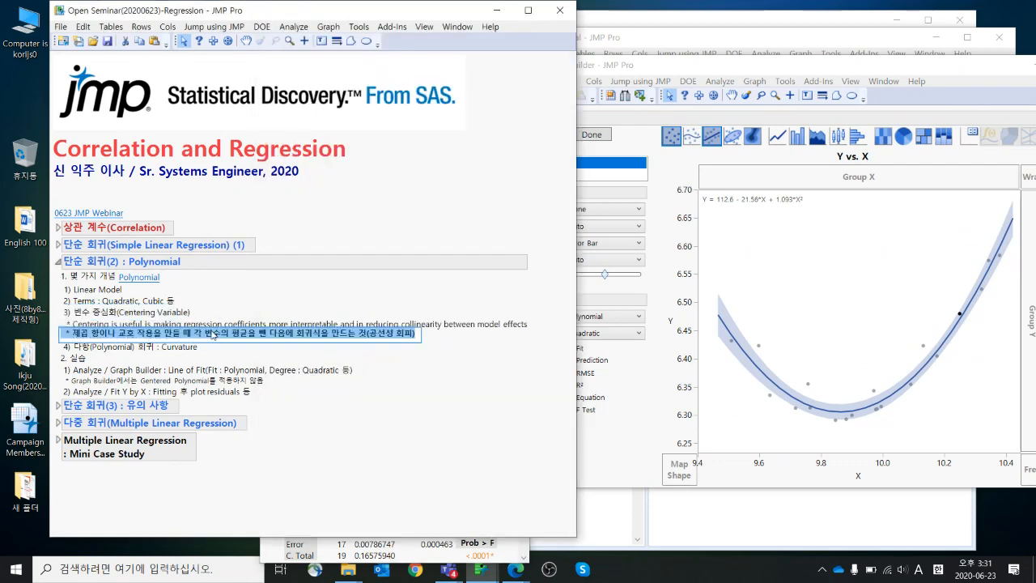
Collapse the journal's 단순 회귀(2) : Polynomial section and expand 단순 회귀(3) : 유의 사항, highlighting the Data의 변환(Transformation) topic
{"action": "left_click", "coordinate": [59, 262]}
{"action": "left_click", "coordinate": [61, 279]}
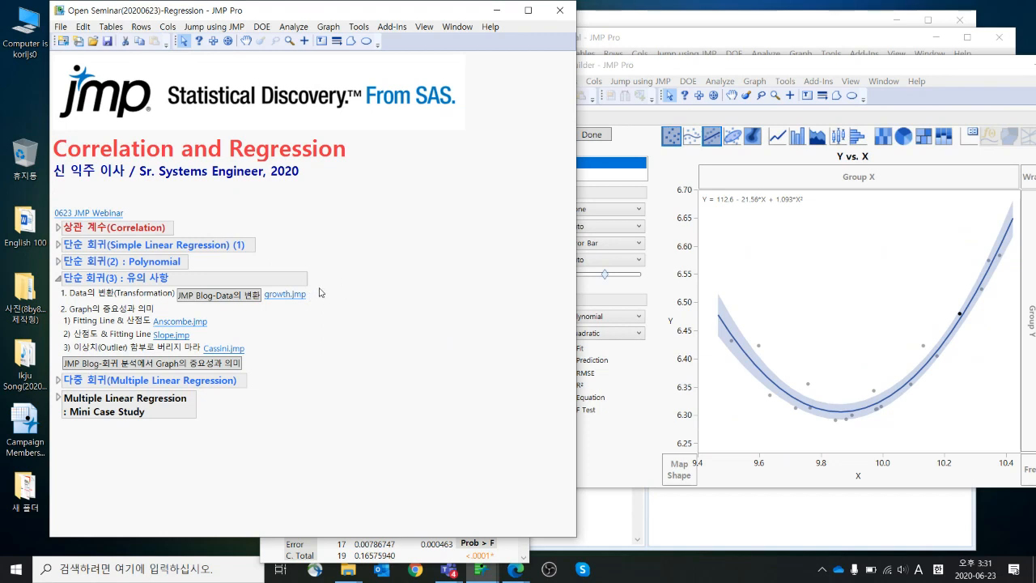
{"action": "left_click", "coordinate": [141, 292]}
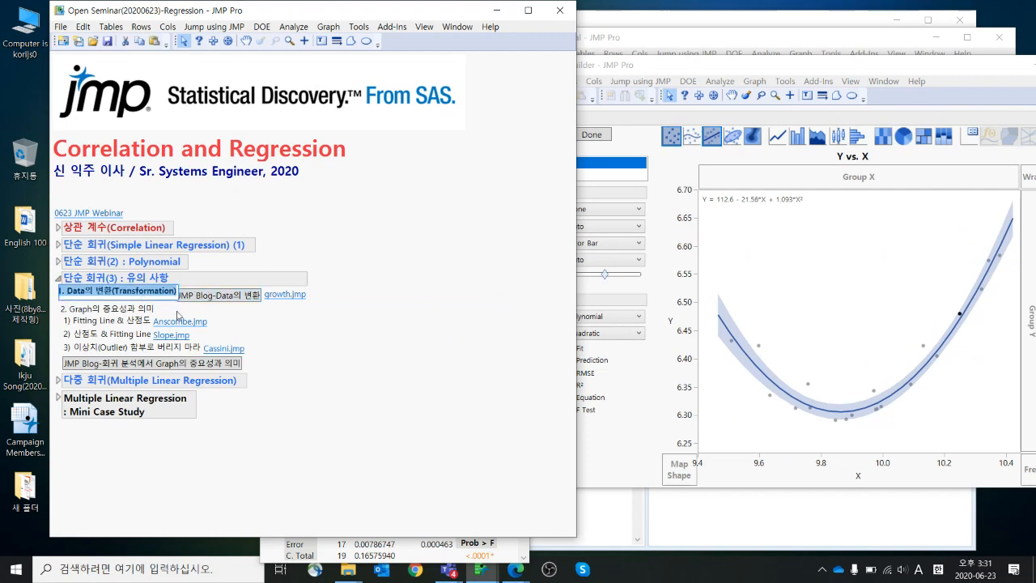
Close the Graph Builder window and select the X column, then the Y column, of the Polynomial table before returning to the journal
{"action": "left_click_drag", "start_coordinate": [807, 64], "coordinate": [528, 214]}
{"action": "left_click", "coordinate": [821, 221]}
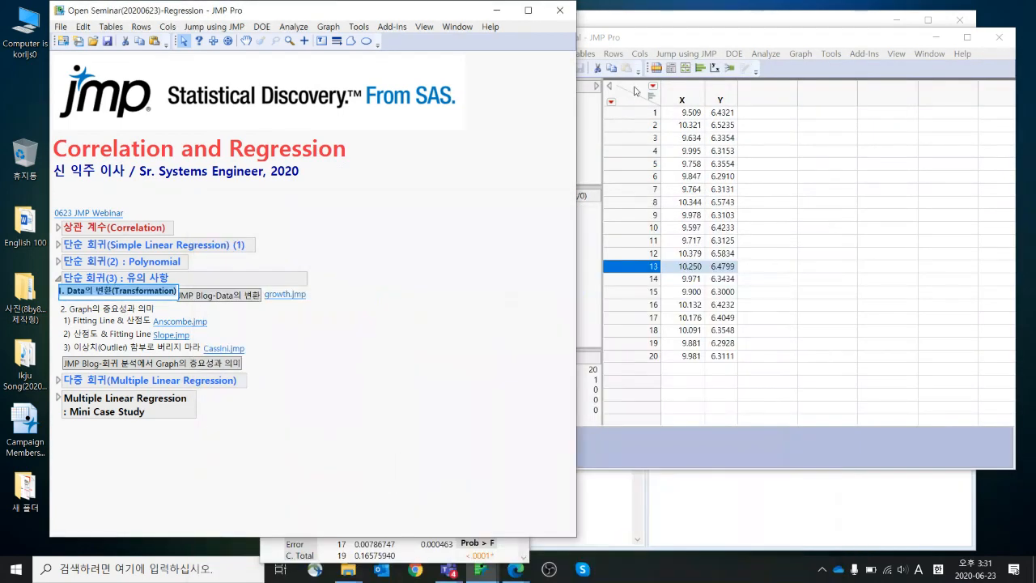
{"action": "left_click", "coordinate": [634, 94]}
{"action": "left_click", "coordinate": [686, 96]}
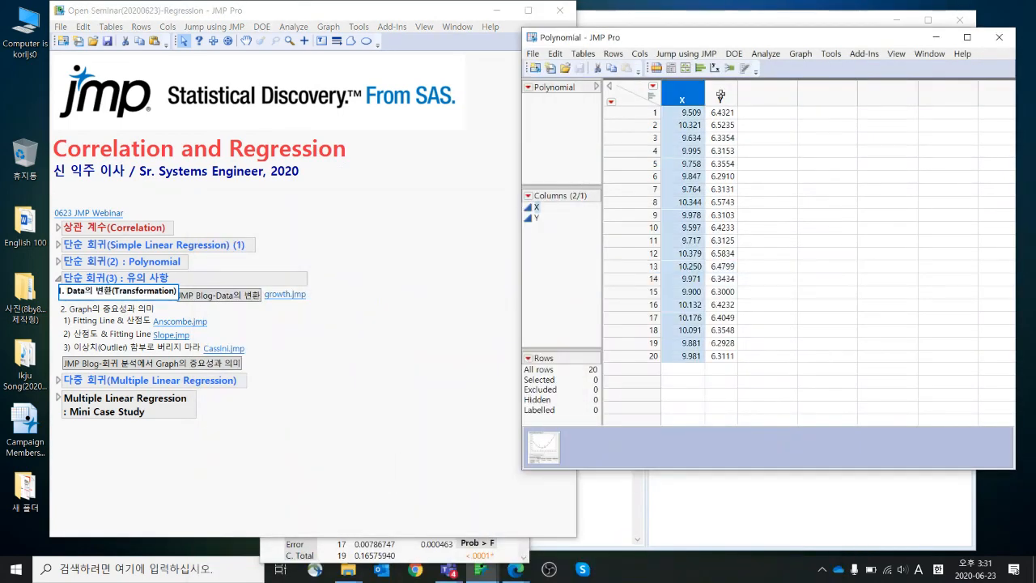
{"action": "left_click", "coordinate": [720, 96]}
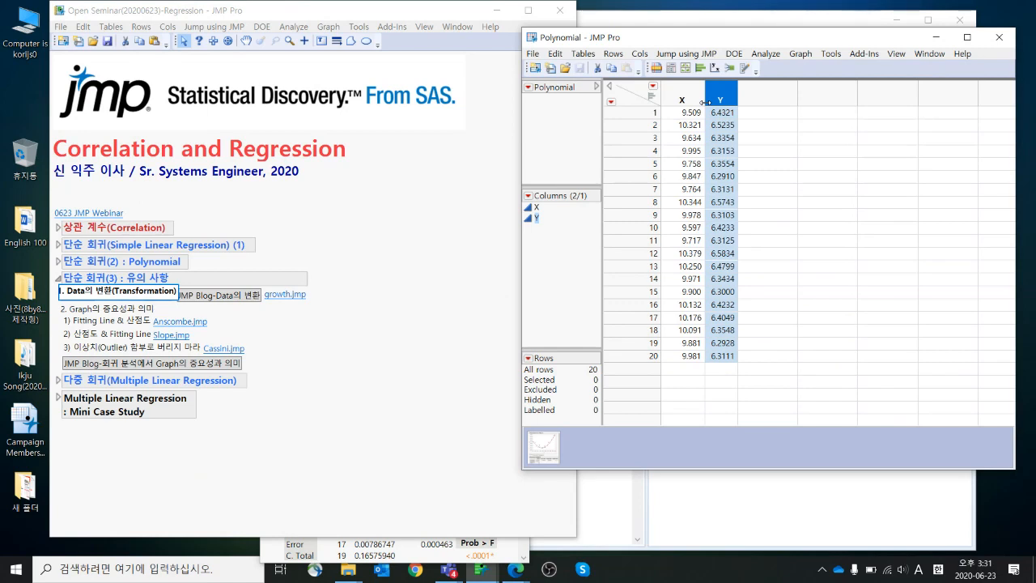
{"action": "left_click", "coordinate": [459, 206]}
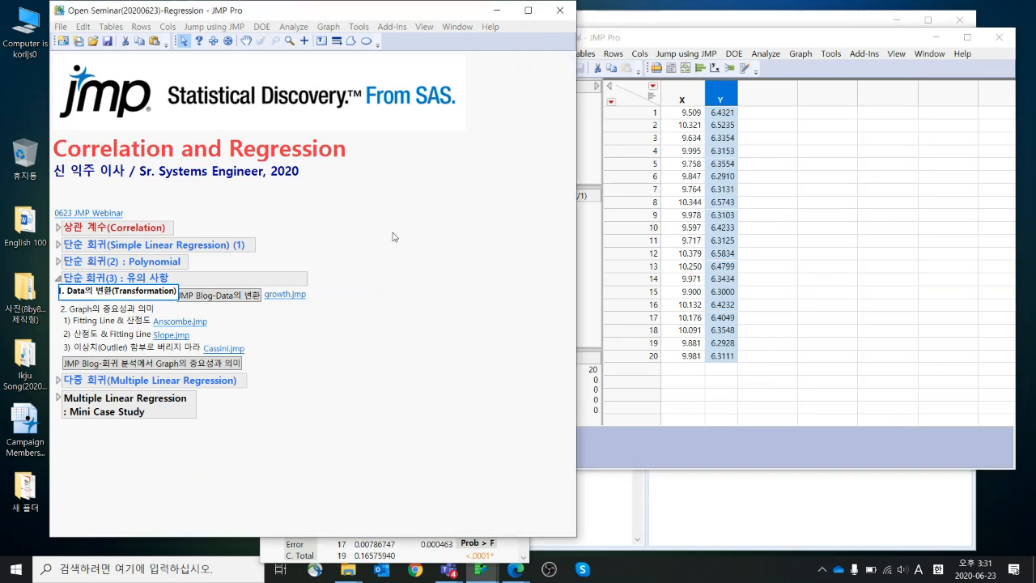
Review the journal topics Data의 변환(Transformation) and Graph의 중요성과 의미, including the linked sample tables
{"action": "left_click", "coordinate": [159, 296]}
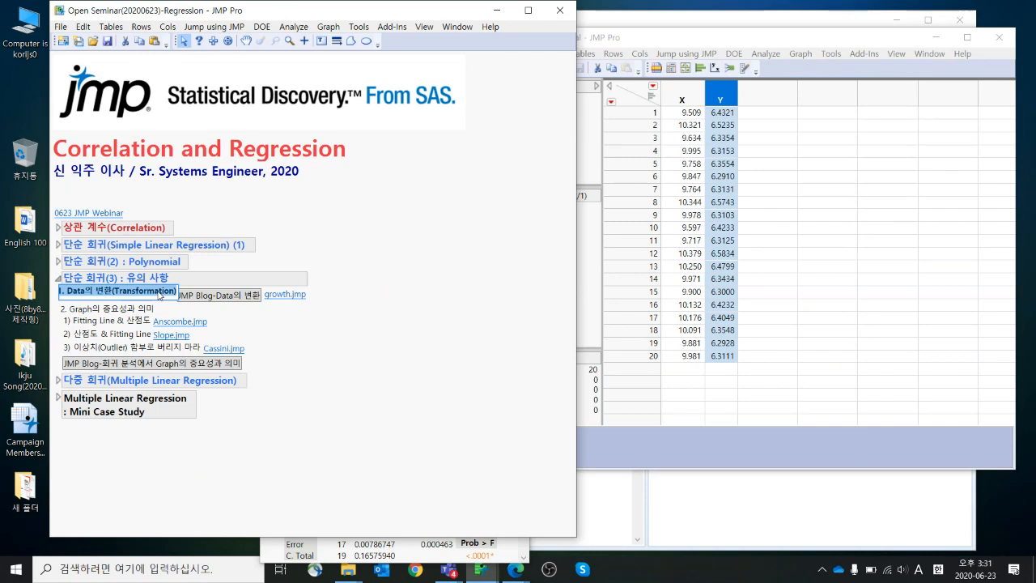
{"action": "left_click", "coordinate": [112, 311]}
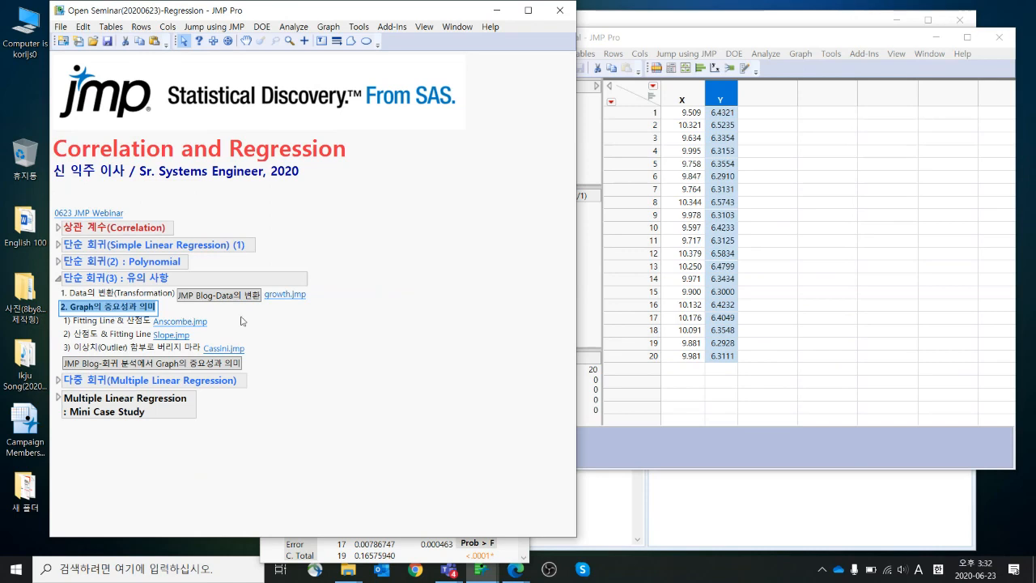
{"action": "mouse_move", "coordinate": [232, 313]}
{"action": "left_mouse_down"}
{"action": "mouse_move", "coordinate": [276, 317]}
{"action": "mouse_move", "coordinate": [274, 354]}
{"action": "mouse_move", "coordinate": [204, 356]}
{"action": "mouse_move", "coordinate": [217, 312]}
{"action": "mouse_move", "coordinate": [251, 313]}
{"action": "mouse_move", "coordinate": [250, 329]}
{"action": "mouse_move", "coordinate": [236, 334]}
{"action": "mouse_move", "coordinate": [222, 317]}
{"action": "mouse_move", "coordinate": [301, 325]}
{"action": "mouse_move", "coordinate": [301, 339]}
{"action": "left_mouse_up"}
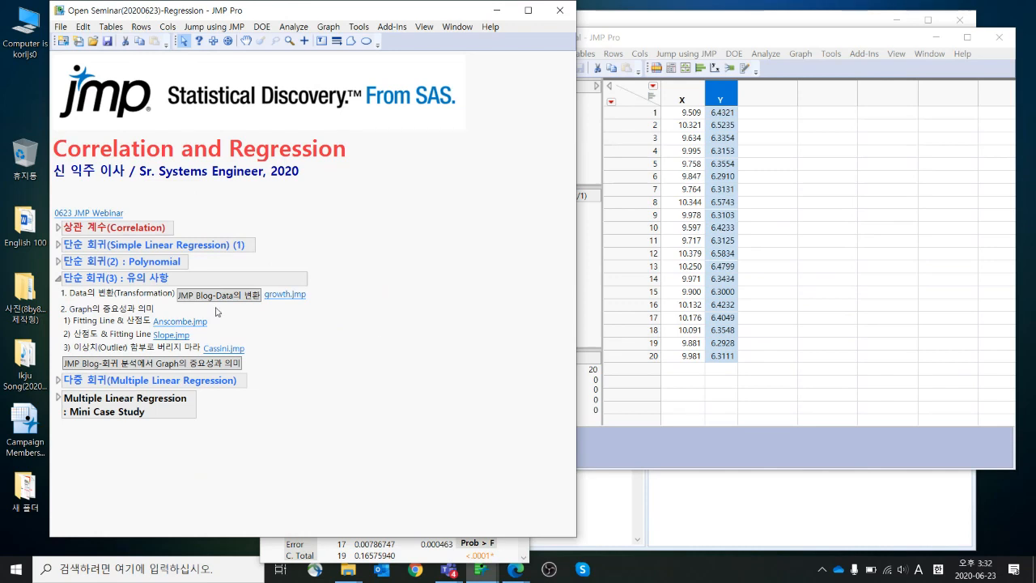
{"action": "left_click", "coordinate": [149, 295]}
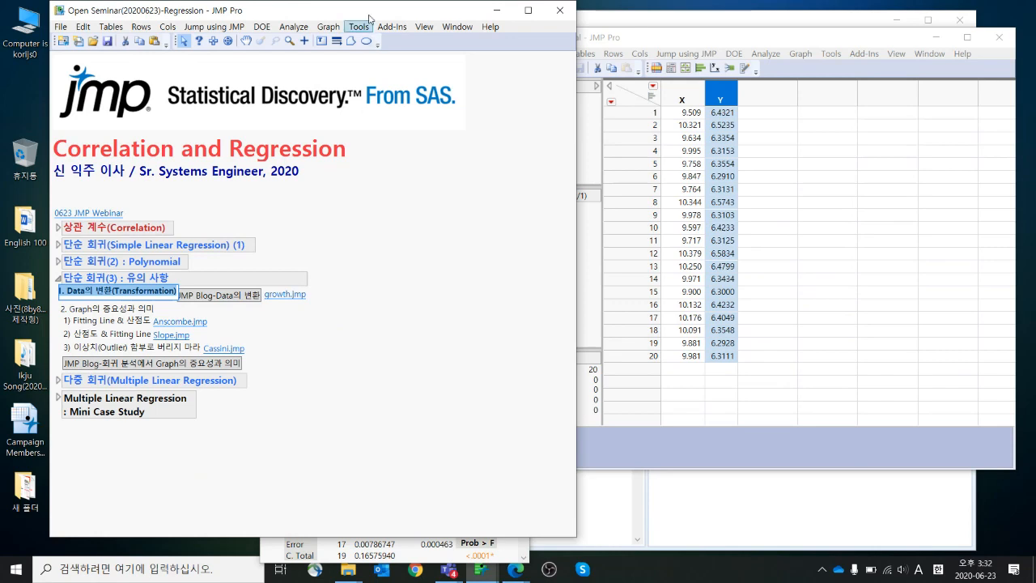
Open the journal's JMP Blog-Data의 변환 post in the browser and highlight the Analyze / Fit Y by X and Fit Special passages
{"action": "left_click_drag", "start_coordinate": [356, 10], "coordinate": [327, 12]}
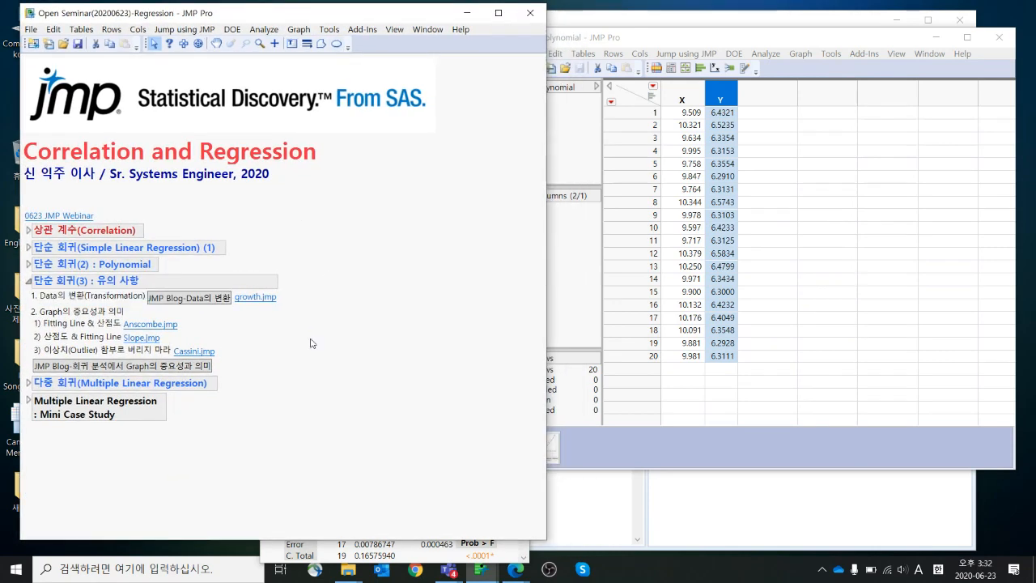
{"action": "left_click", "coordinate": [208, 298]}
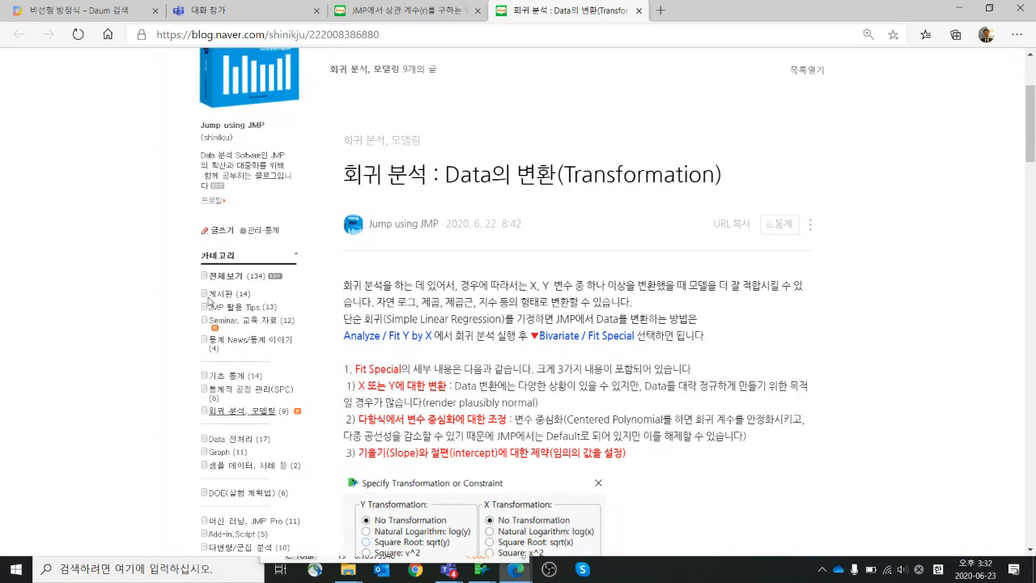
{"action": "scroll", "coordinate": [468, 483], "scroll_direction": "down", "scroll_amount": 2}
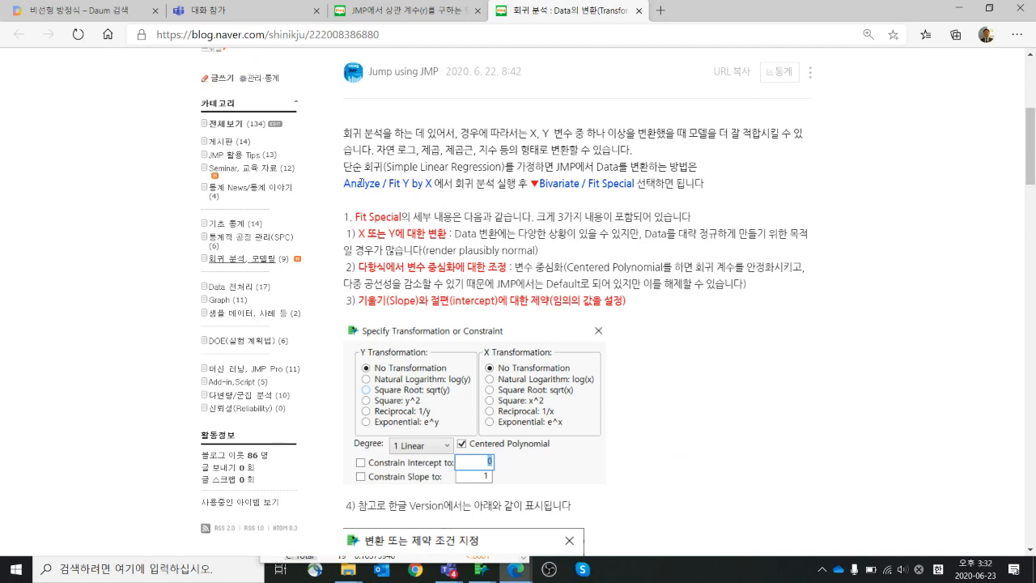
{"action": "left_click_drag", "start_coordinate": [345, 183], "coordinate": [433, 183]}
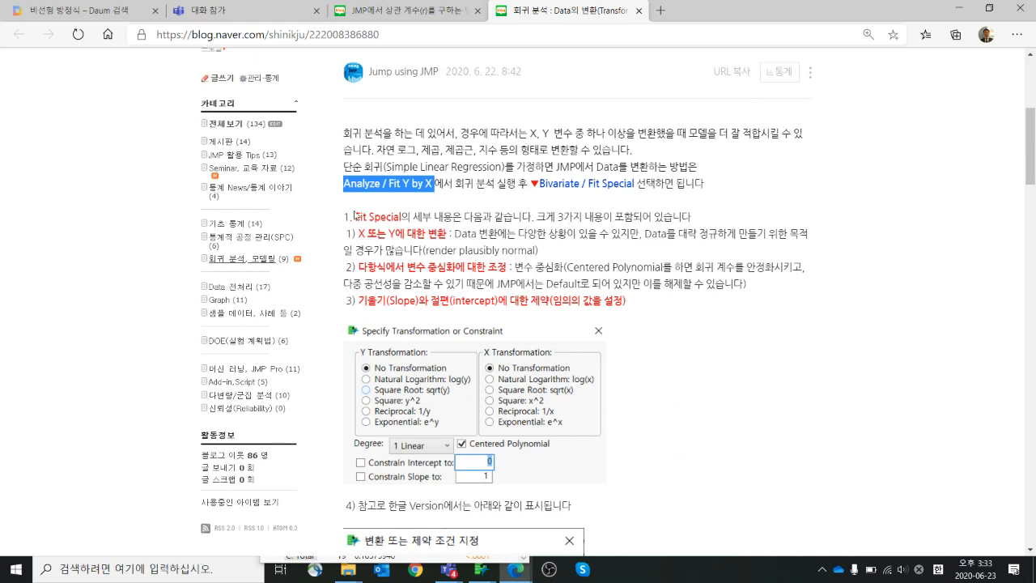
{"action": "left_click_drag", "start_coordinate": [354, 216], "coordinate": [411, 217]}
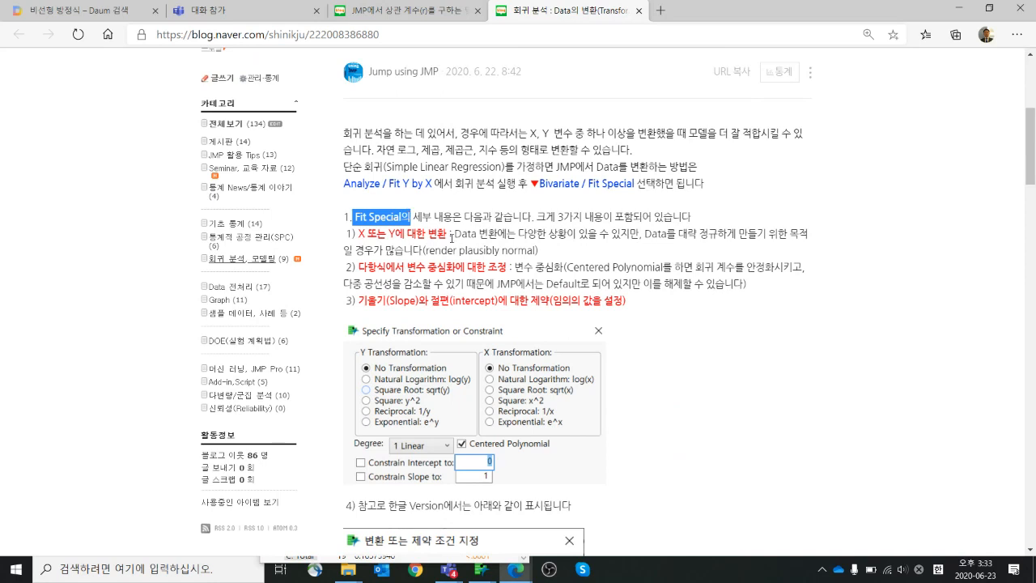
Read the blog's explanation of X or Y transformations and examine the English and Korean Specify Transformation or Constraint dialogs
{"action": "scroll", "coordinate": [506, 285], "scroll_direction": "down", "scroll_amount": 1}
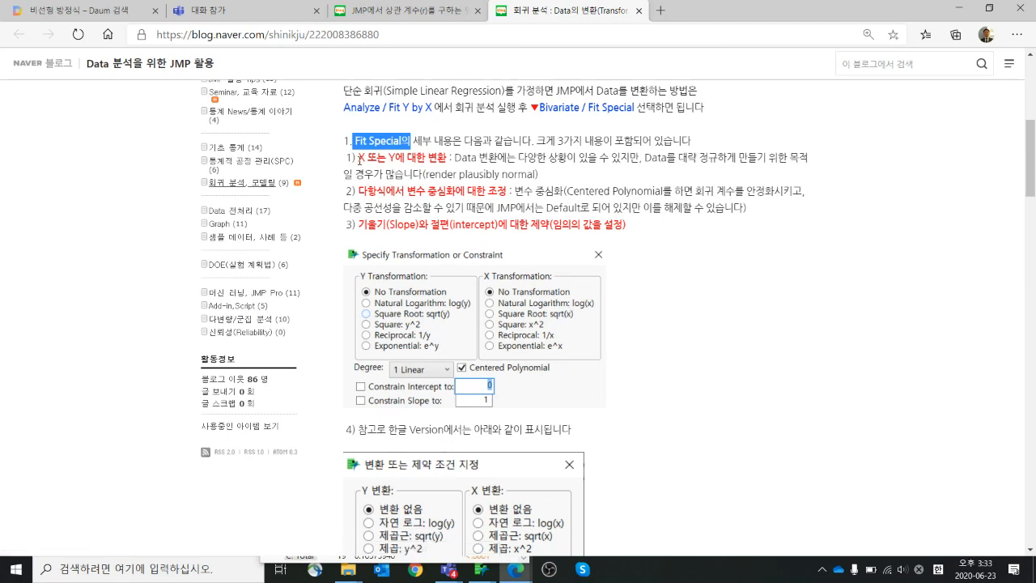
{"action": "left_click_drag", "start_coordinate": [359, 158], "coordinate": [451, 159]}
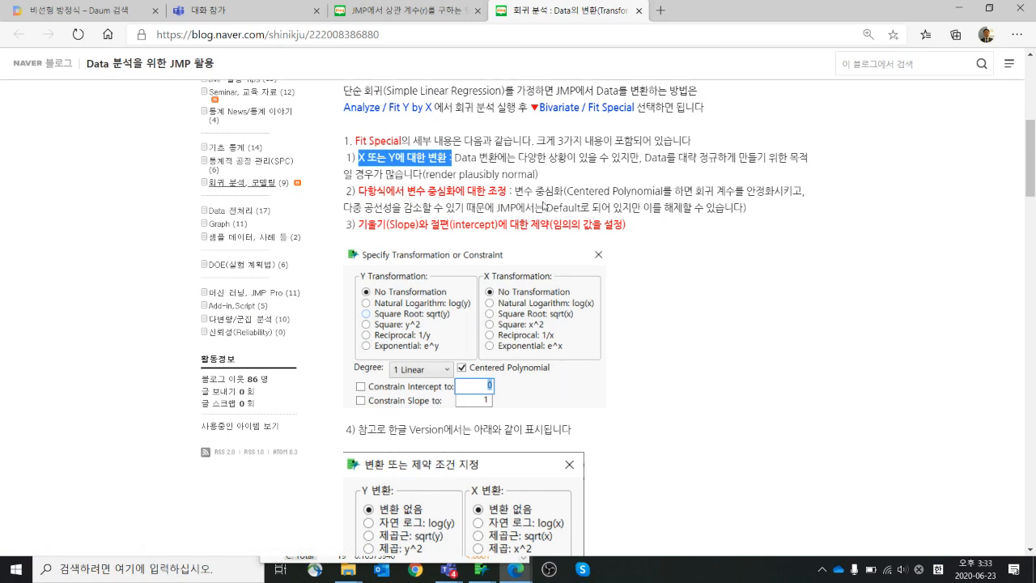
{"action": "scroll", "coordinate": [378, 300], "scroll_direction": "down", "scroll_amount": 1}
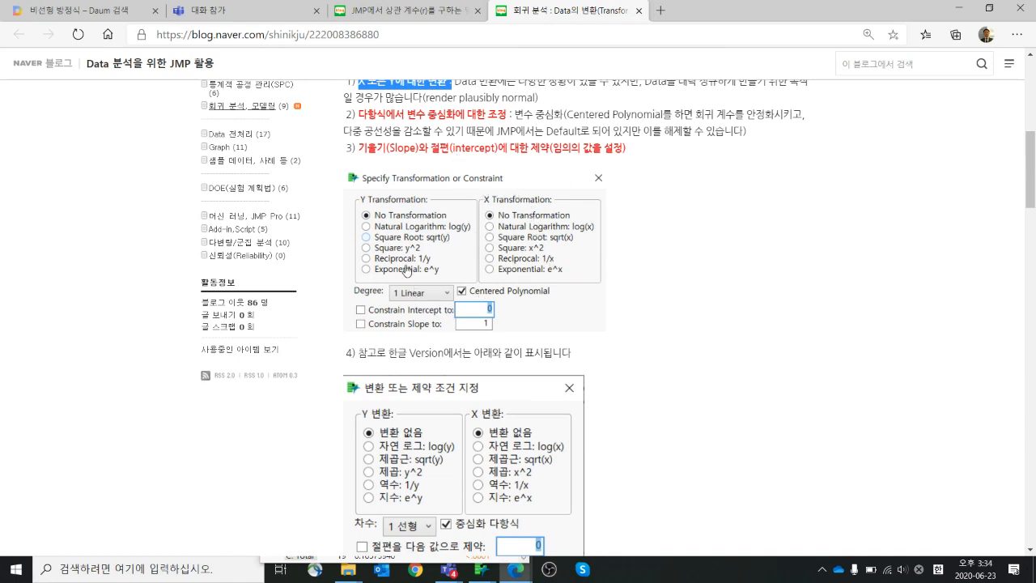
{"action": "scroll", "coordinate": [444, 318], "scroll_direction": "down", "scroll_amount": 1}
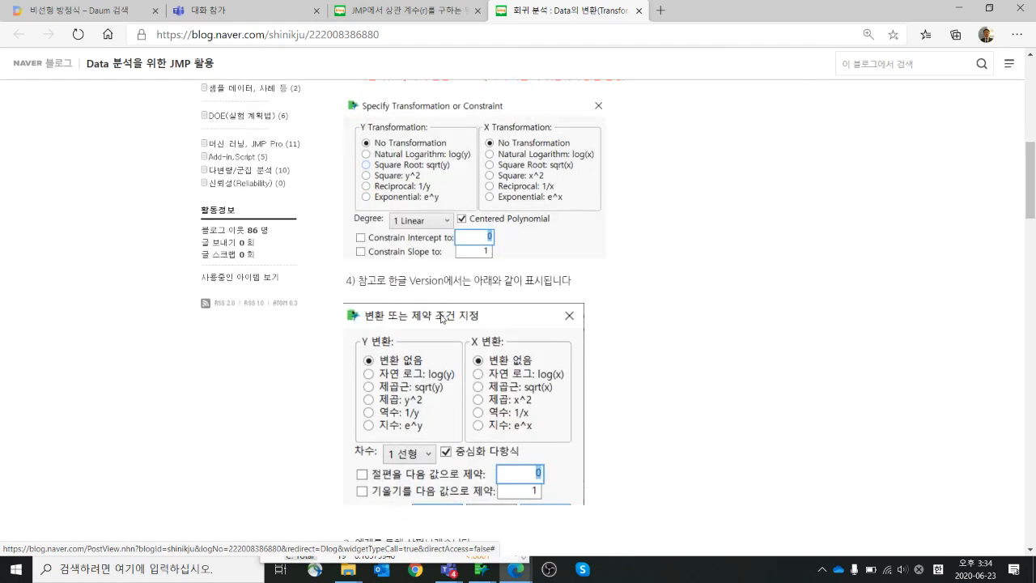
Review the blog post's Korean transformation options and the Growth example, and return to the JMP journal
{"action": "scroll", "coordinate": [495, 294], "scroll_direction": "down", "scroll_amount": 1}
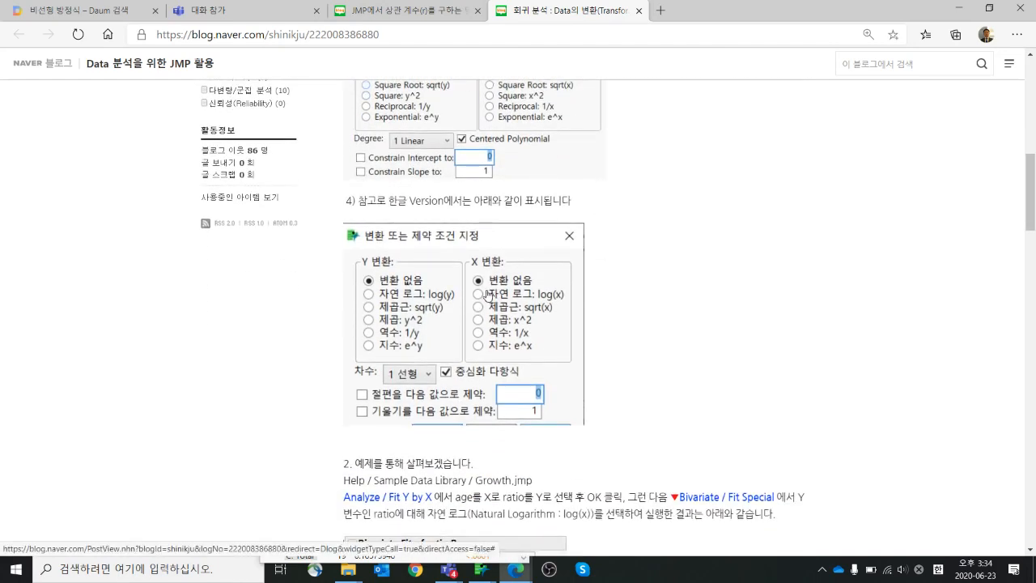
{"action": "scroll", "coordinate": [485, 293], "scroll_direction": "down", "scroll_amount": 1}
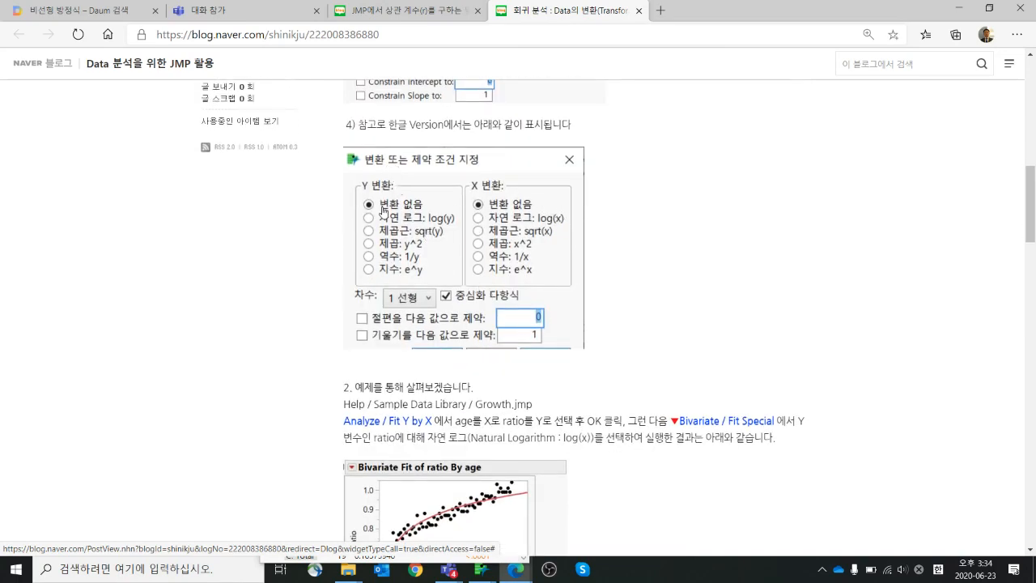
{"action": "scroll", "coordinate": [530, 302], "scroll_direction": "down", "scroll_amount": 2}
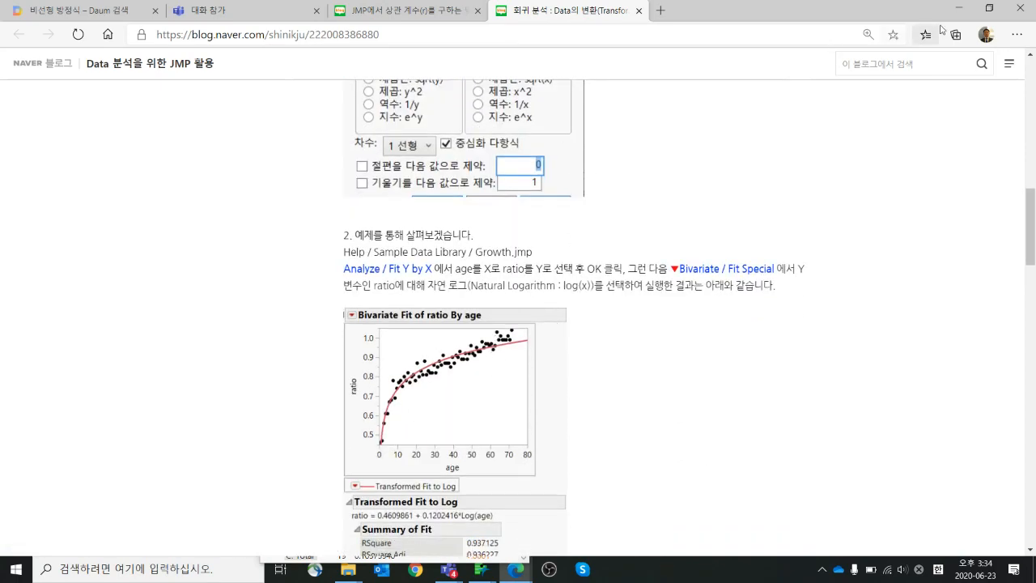
{"action": "left_click", "coordinate": [958, 7]}
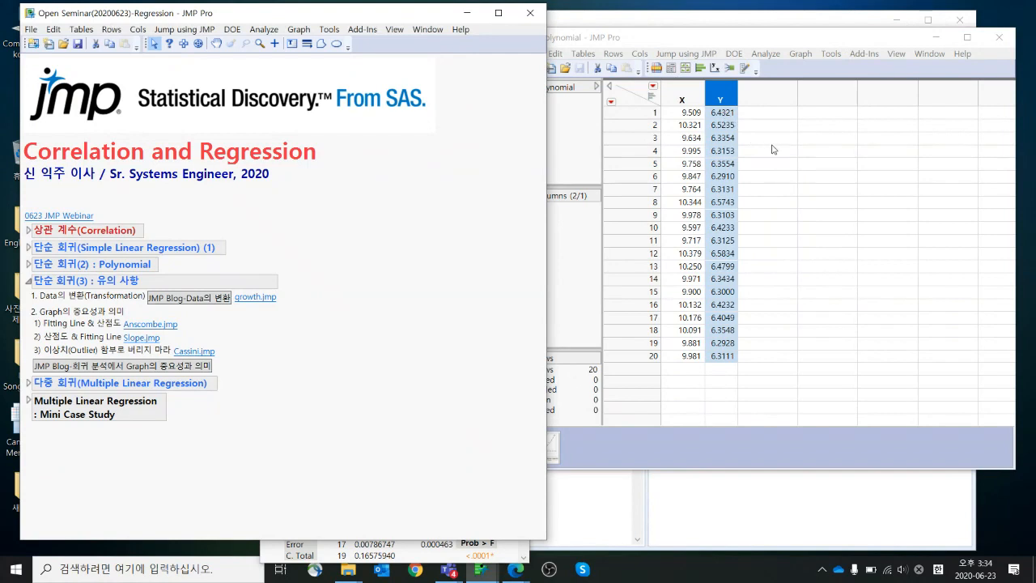
Close the Polynomial data table with all its windows and open growth.jmp from the journal
{"action": "left_click", "coordinate": [999, 37]}
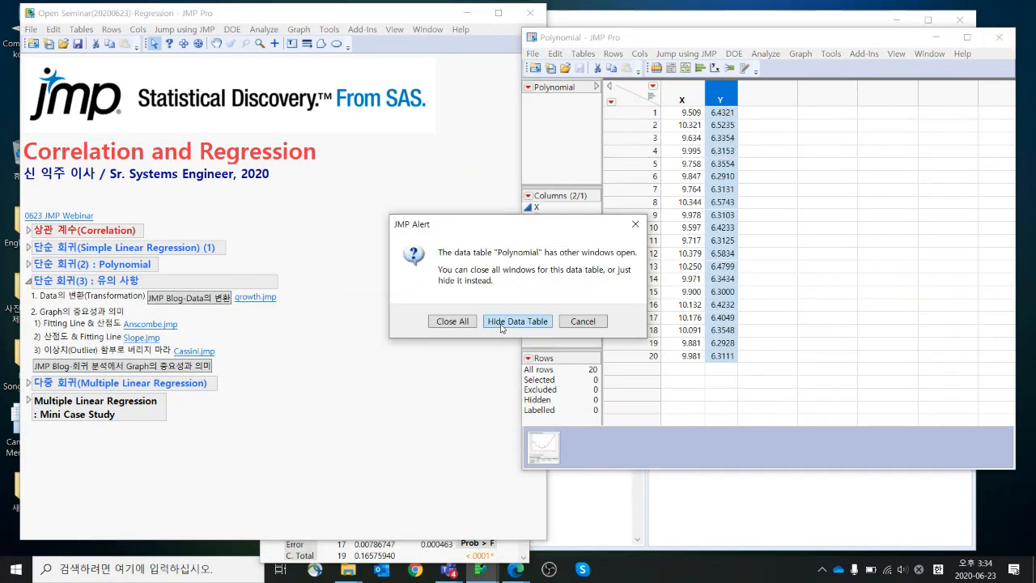
{"action": "left_click", "coordinate": [461, 324]}
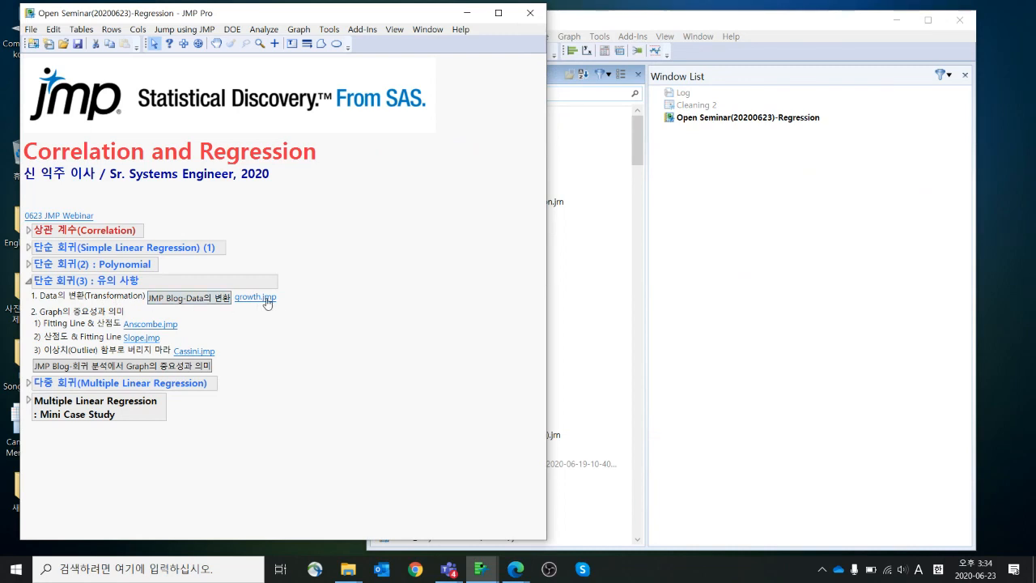
{"action": "left_click", "coordinate": [267, 300]}
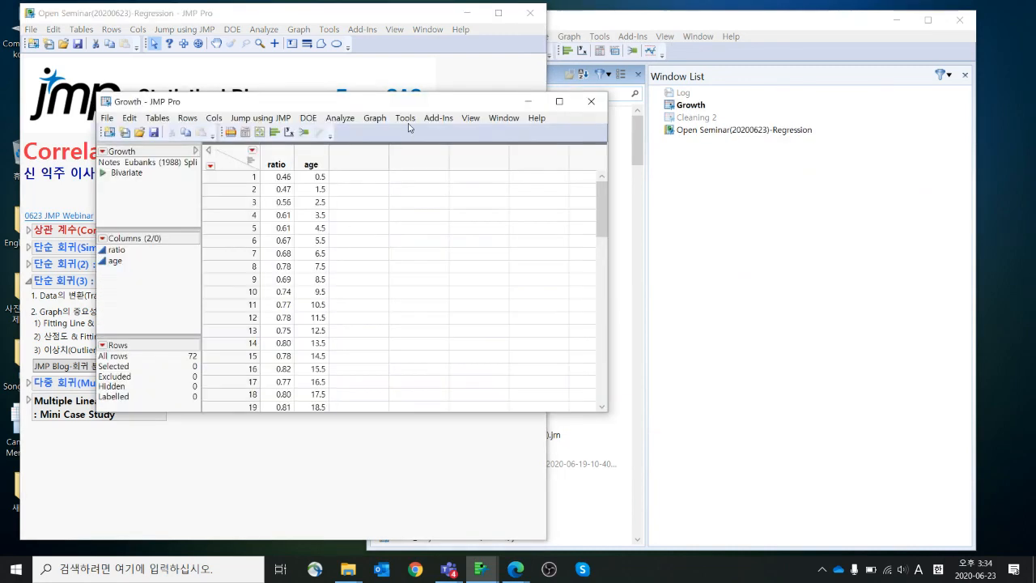
{"action": "left_click_drag", "start_coordinate": [415, 105], "coordinate": [681, 115]}
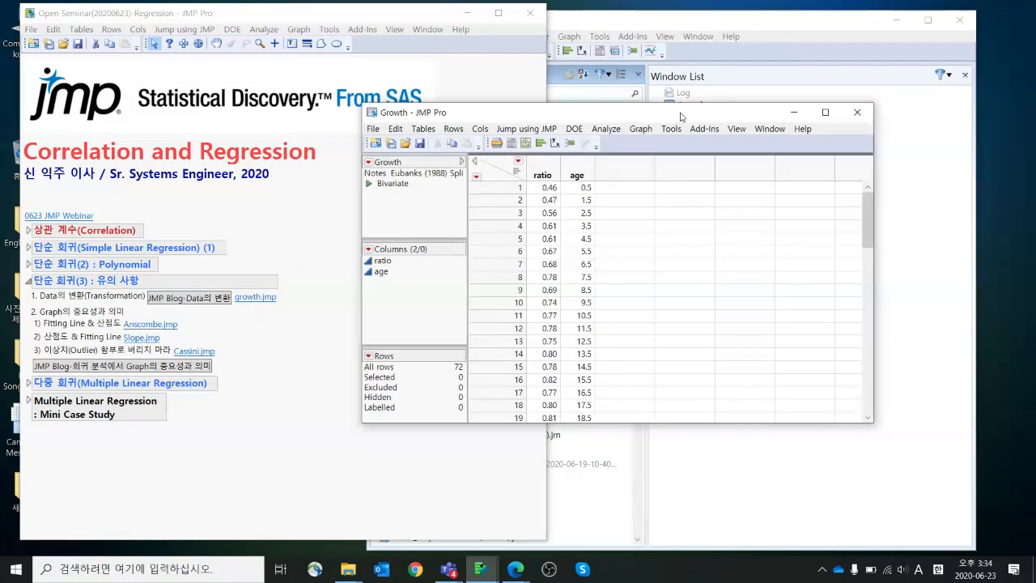
Run Fit Y by X on the Growth table with ratio as the Y response and age as the X factor
{"action": "left_click", "coordinate": [574, 173]}
{"action": "left_click", "coordinate": [547, 171]}
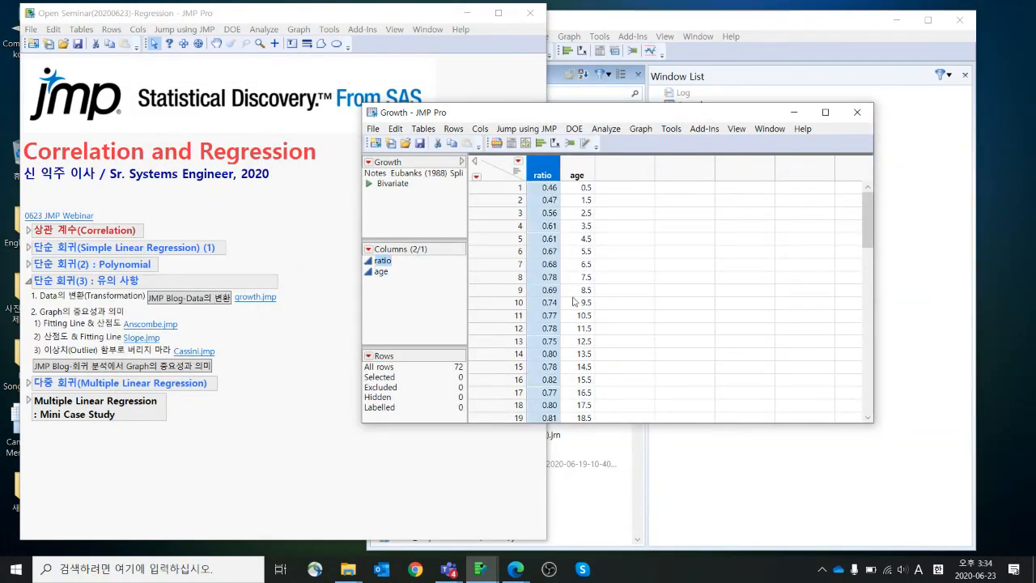
{"action": "left_click", "coordinate": [607, 129]}
{"action": "left_click", "coordinate": [625, 159]}
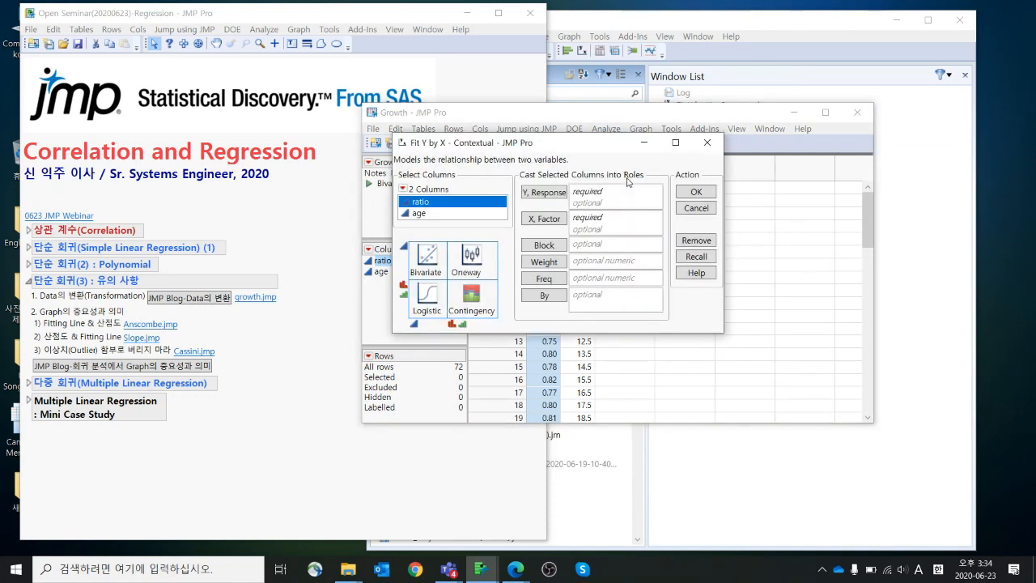
{"action": "left_click", "coordinate": [454, 214]}
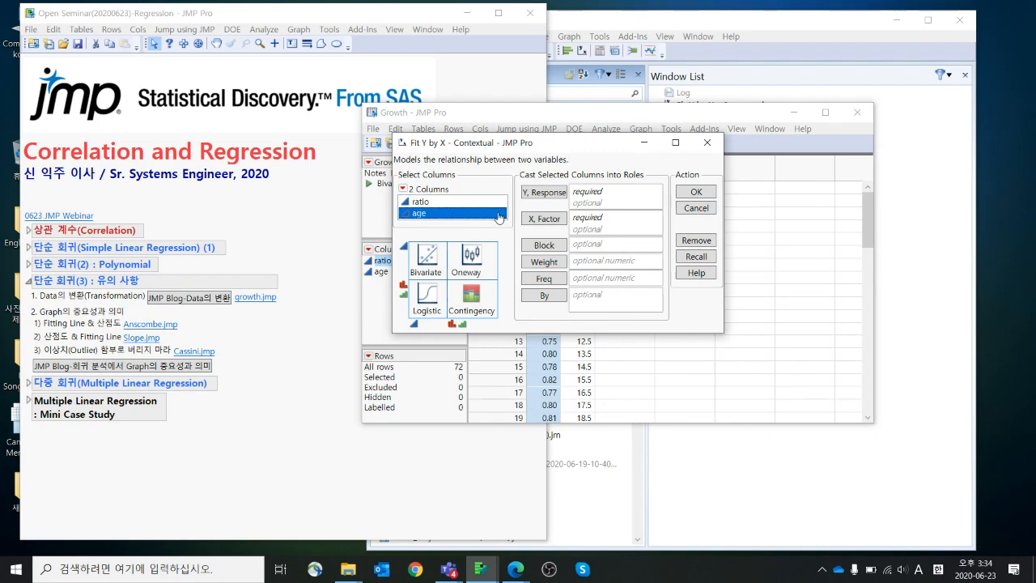
{"action": "left_click", "coordinate": [544, 218]}
{"action": "left_click", "coordinate": [496, 202]}
{"action": "left_click", "coordinate": [544, 192]}
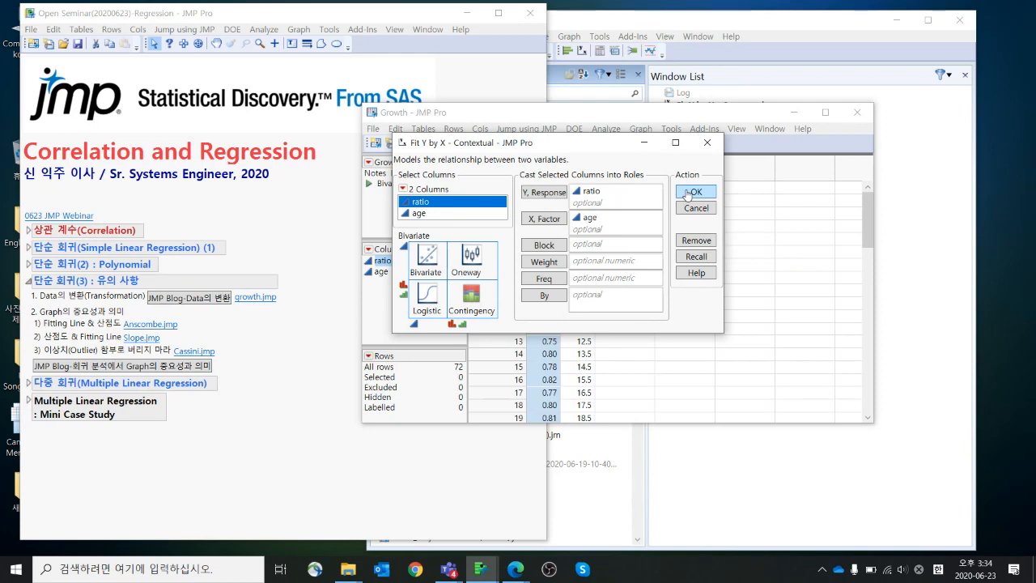
{"action": "left_click", "coordinate": [687, 194]}
{"action": "left_click_drag", "start_coordinate": [691, 134], "coordinate": [558, 92]}
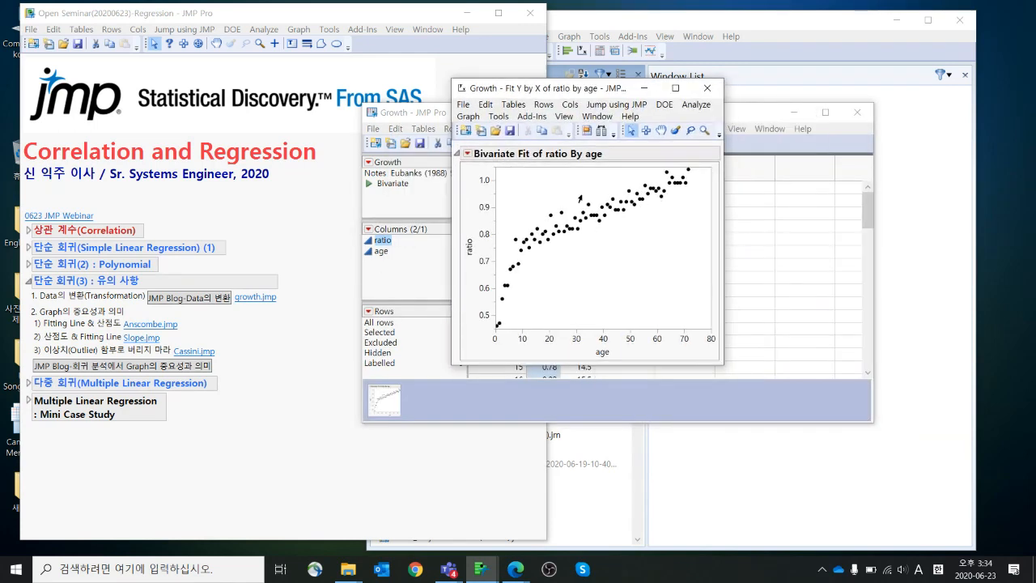
Examine the Fit Special centered polynomial and constraint options for ratio by age, cancel without fitting, and close the report
{"action": "left_click", "coordinate": [468, 154]}
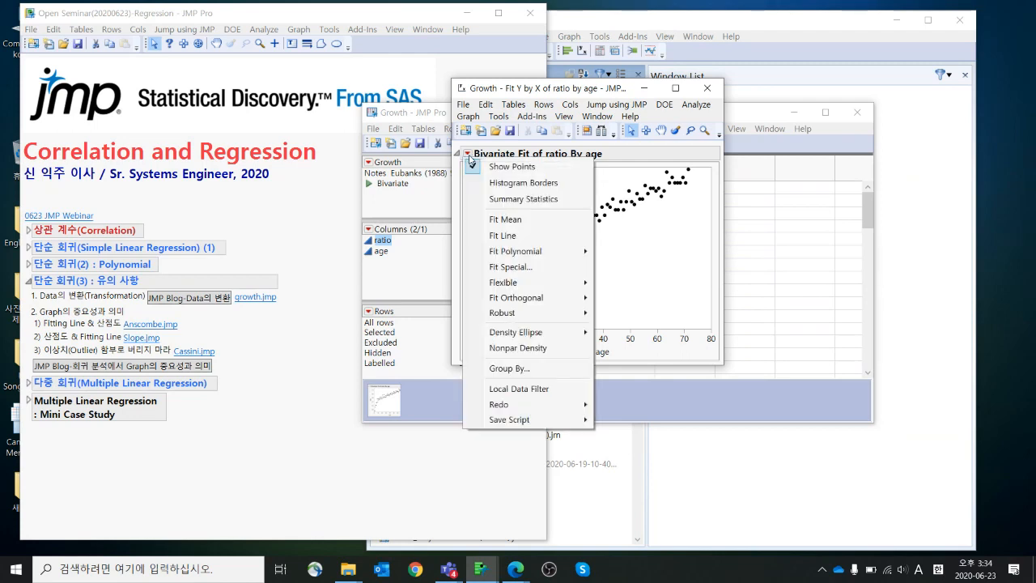
{"action": "left_click", "coordinate": [501, 267]}
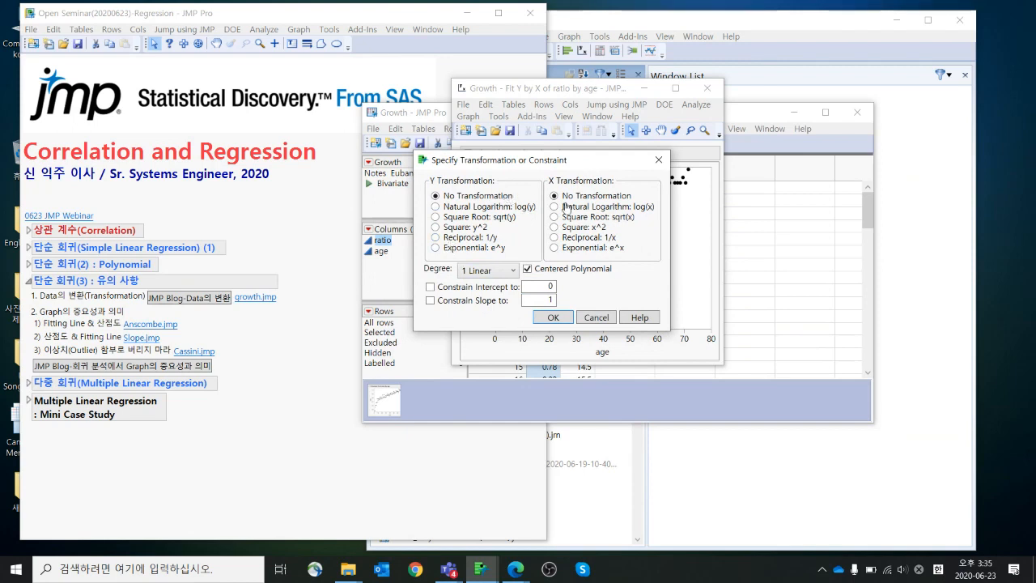
{"action": "mouse_move", "coordinate": [639, 281]}
{"action": "left_mouse_down"}
{"action": "mouse_move", "coordinate": [589, 264]}
{"action": "mouse_move", "coordinate": [511, 268]}
{"action": "mouse_move", "coordinate": [603, 285]}
{"action": "left_mouse_up"}
{"action": "key", "text": "e"}
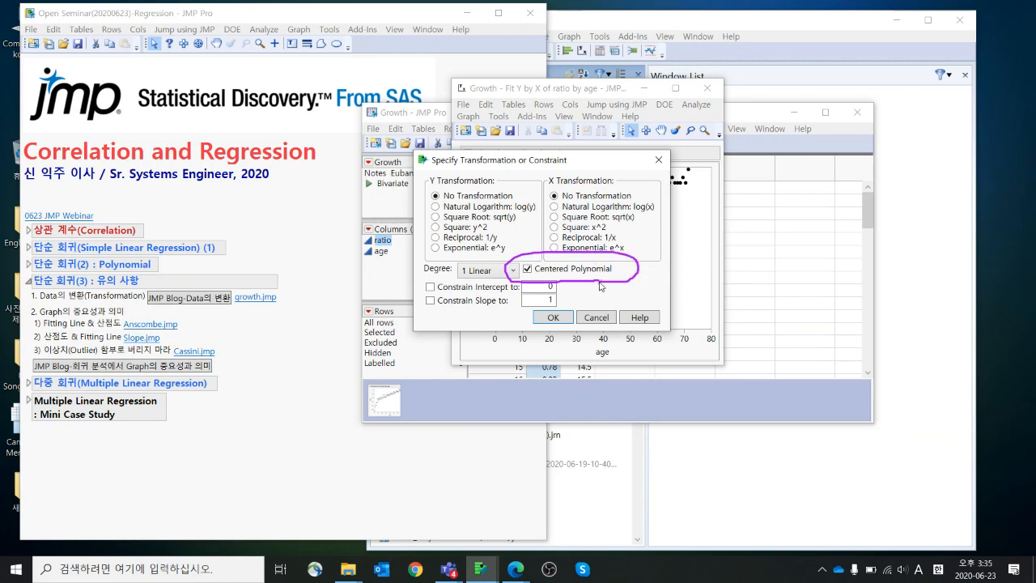
{"action": "key", "text": "e"}
{"action": "mouse_move", "coordinate": [491, 321]}
{"action": "left_mouse_down"}
{"action": "mouse_move", "coordinate": [452, 301]}
{"action": "mouse_move", "coordinate": [576, 307]}
{"action": "mouse_move", "coordinate": [506, 320]}
{"action": "left_mouse_up"}
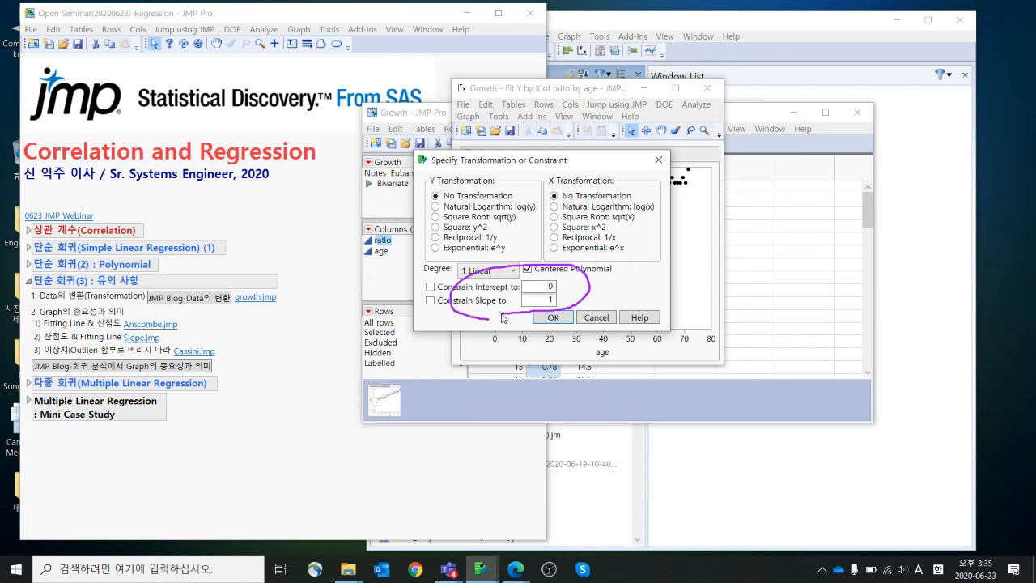
{"action": "key", "text": "e"}
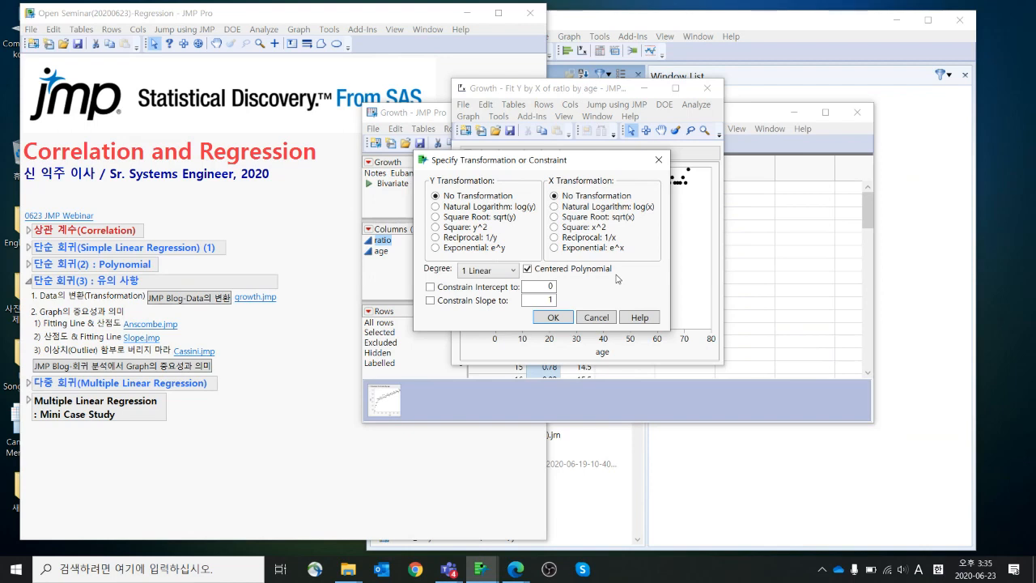
{"action": "left_click", "coordinate": [596, 317]}
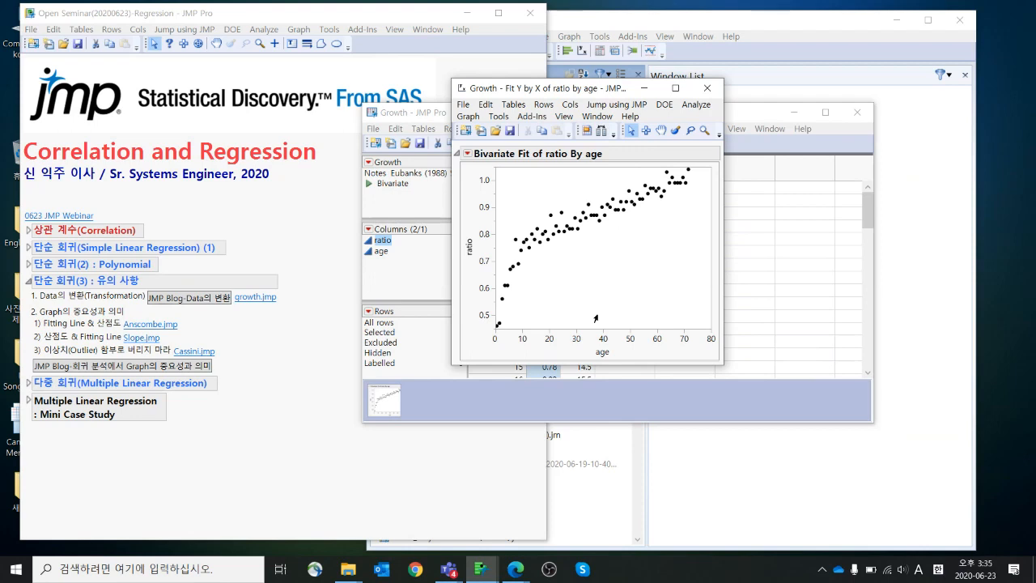
{"action": "left_click", "coordinate": [707, 87]}
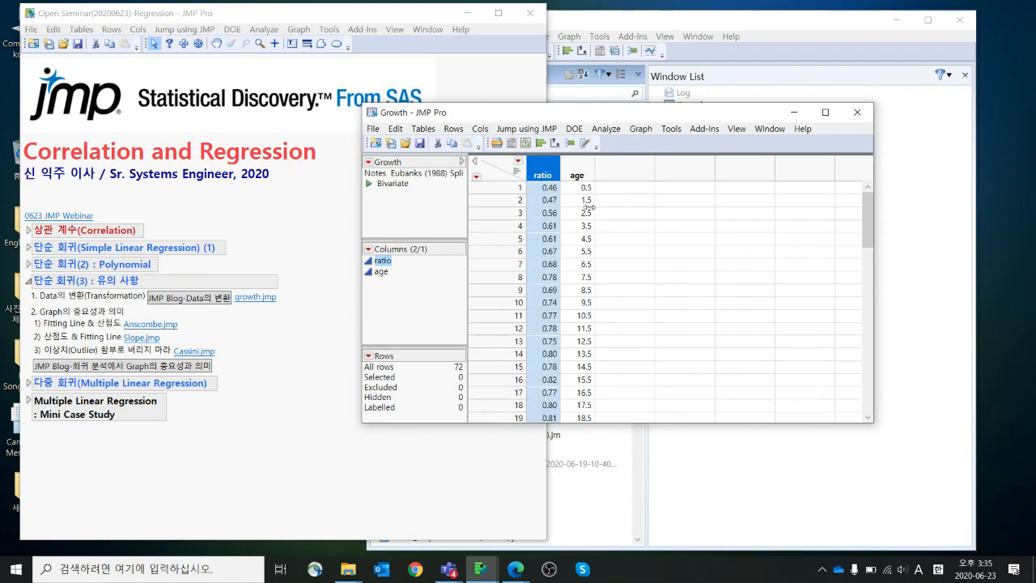
Add a new formula column to the Growth table with the Log transform of age
{"action": "left_click_drag", "start_coordinate": [569, 114], "coordinate": [518, 71]}
{"action": "left_click", "coordinate": [519, 125]}
{"action": "left_click", "coordinate": [494, 128]}
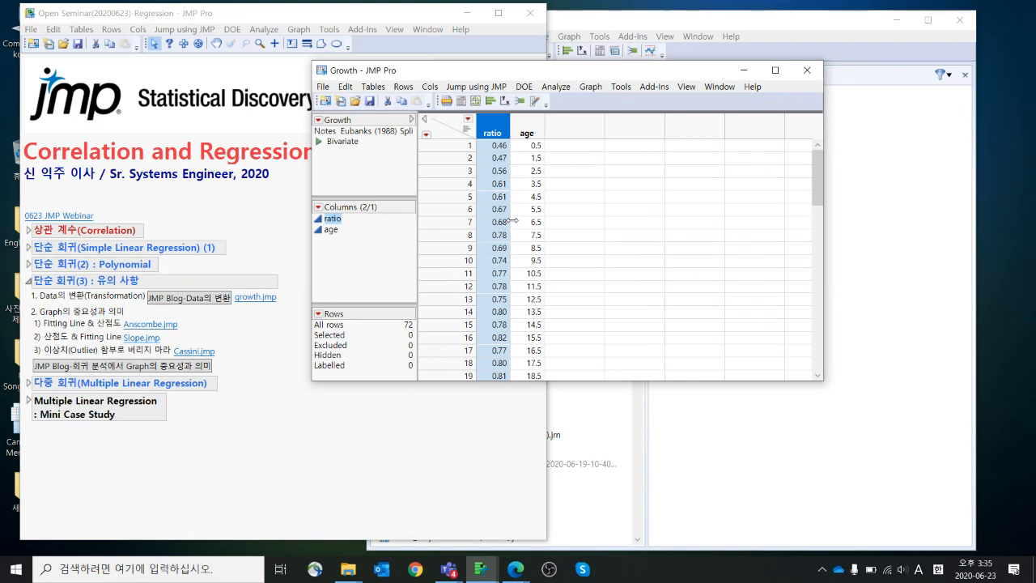
{"action": "left_click", "coordinate": [529, 128]}
{"action": "right_click", "coordinate": [531, 130]}
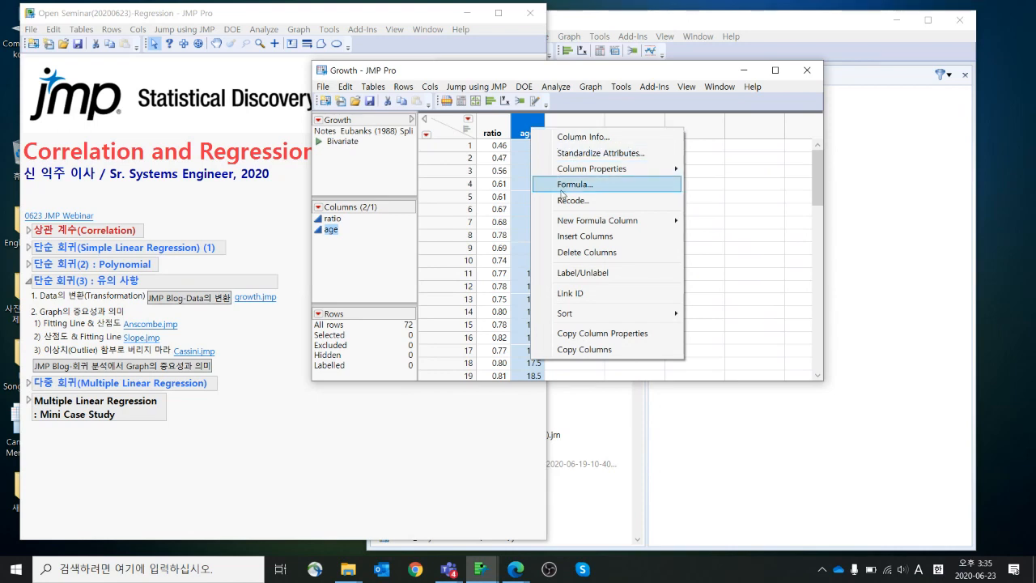
{"action": "mouse_move", "coordinate": [568, 219]}
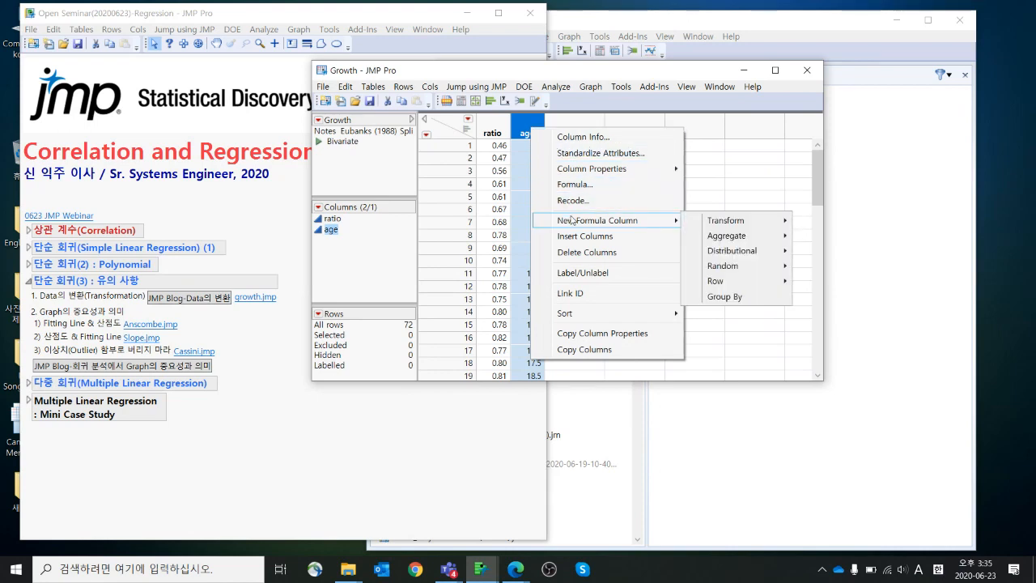
{"action": "mouse_move", "coordinate": [726, 218]}
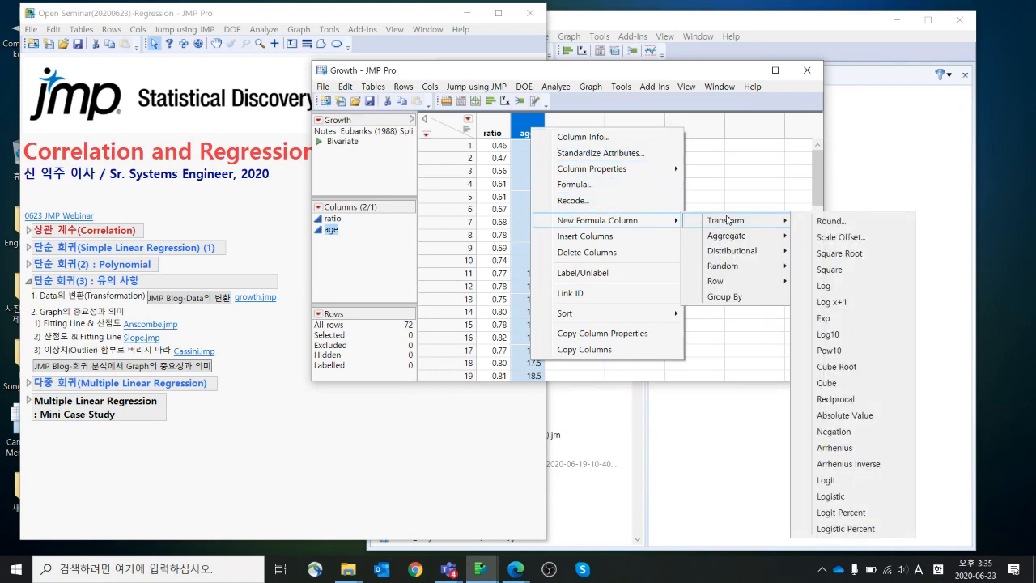
{"action": "left_click", "coordinate": [824, 285]}
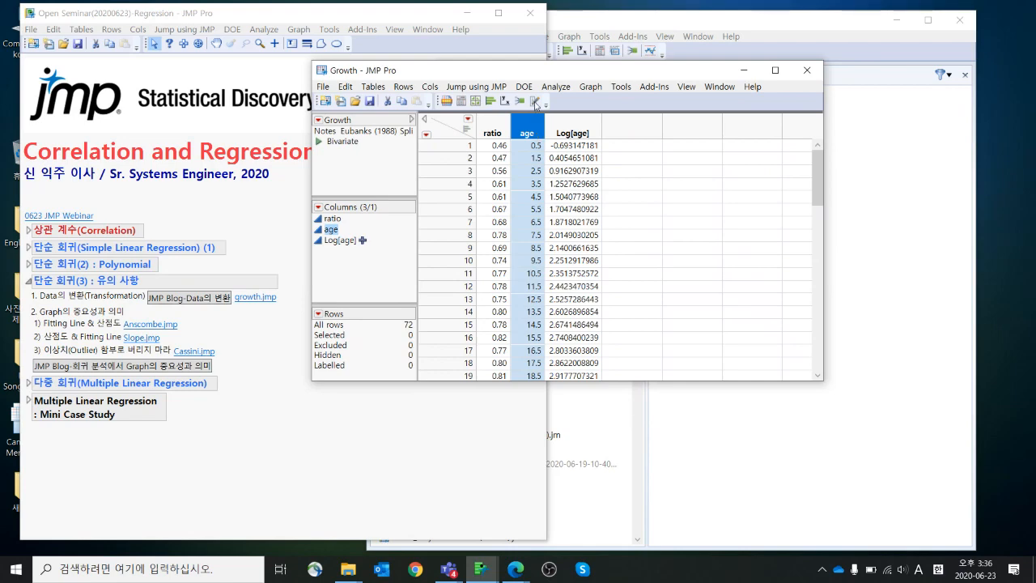
Open Graph Builder for the Growth table and assign ratio to the Y axis
{"action": "left_click_drag", "start_coordinate": [536, 73], "coordinate": [465, 39]}
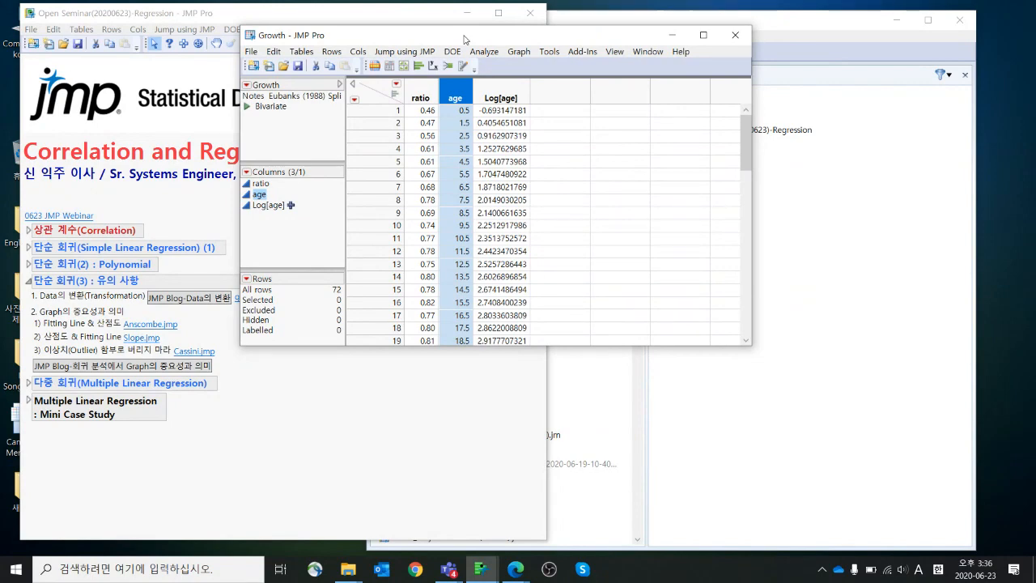
{"action": "left_click", "coordinate": [519, 50]}
{"action": "left_click", "coordinate": [538, 67]}
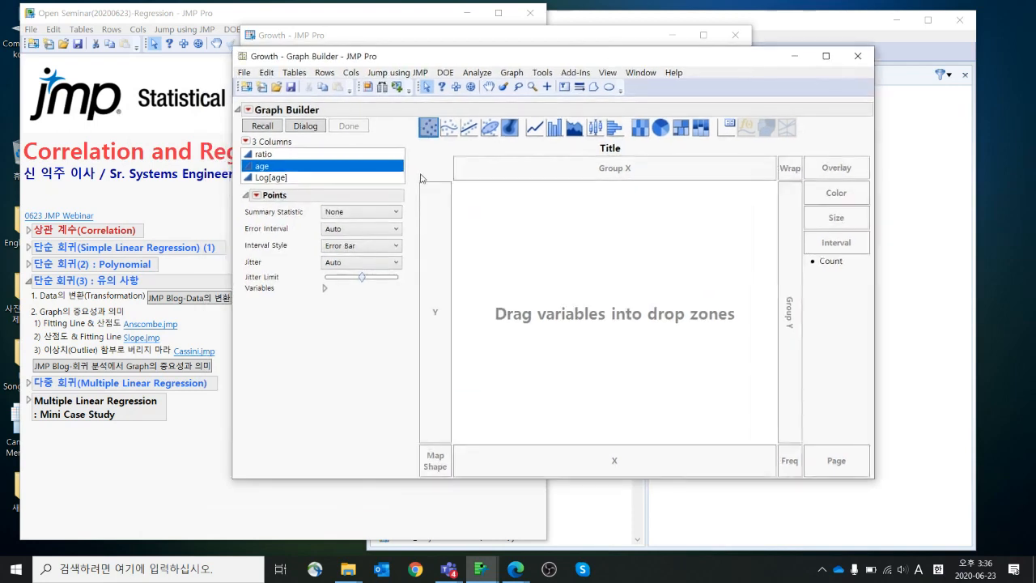
{"action": "left_click", "coordinate": [326, 155]}
{"action": "left_click_drag", "start_coordinate": [328, 161], "coordinate": [441, 242]}
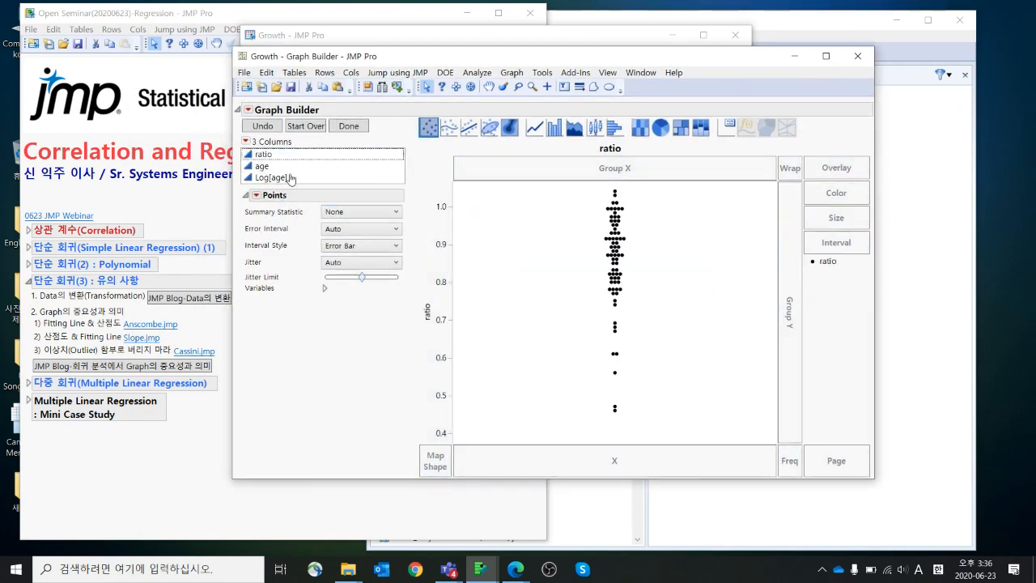
Create a temporary Log transform of age within the Graph Builder column list
{"action": "left_click", "coordinate": [289, 170]}
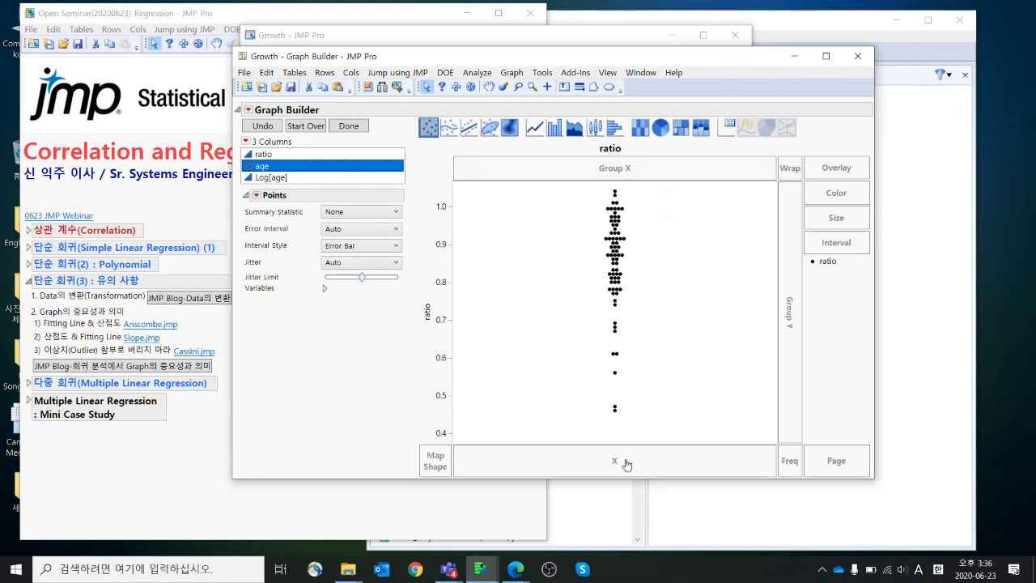
{"action": "right_click", "coordinate": [307, 168]}
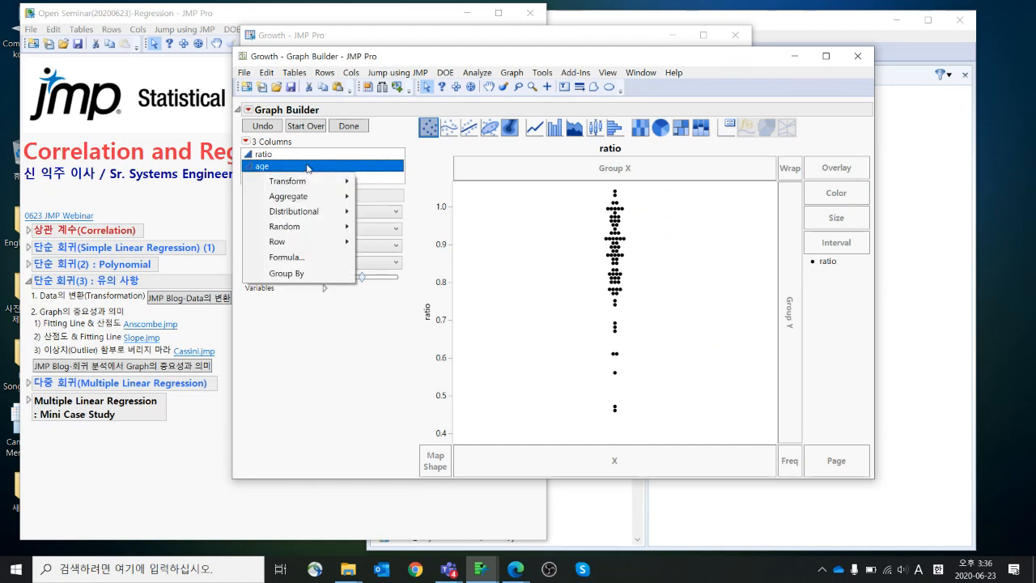
{"action": "mouse_move", "coordinate": [310, 182]}
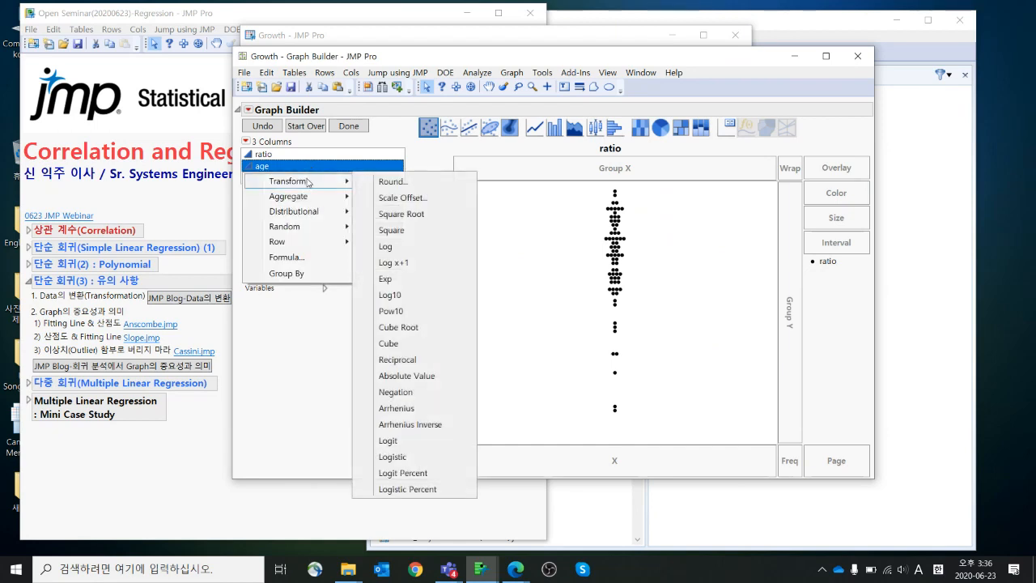
{"action": "left_click", "coordinate": [403, 247]}
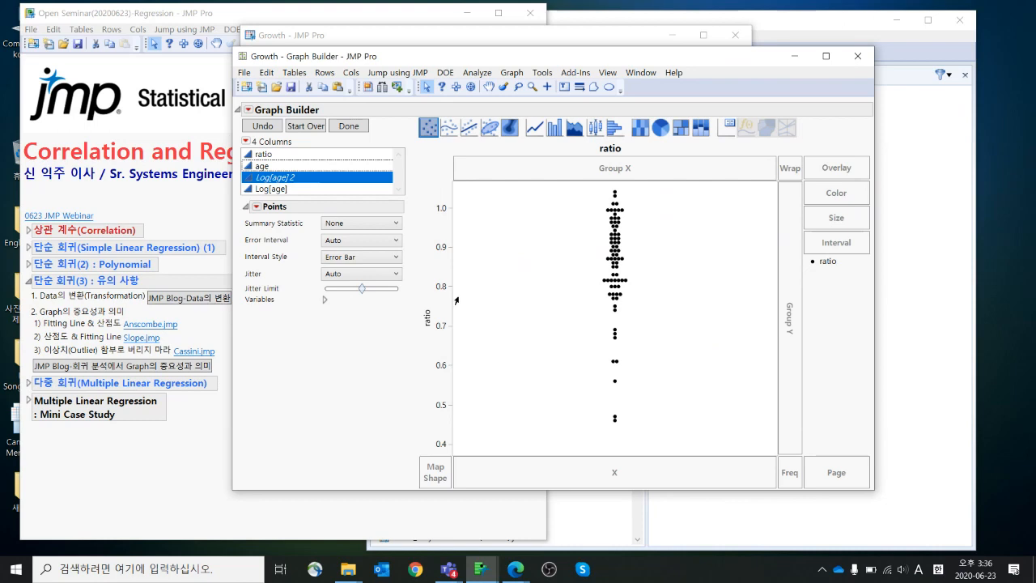
Assign age to the X axis of the ratio graph and set the X axis scale type to Log
{"action": "left_click", "coordinate": [333, 166]}
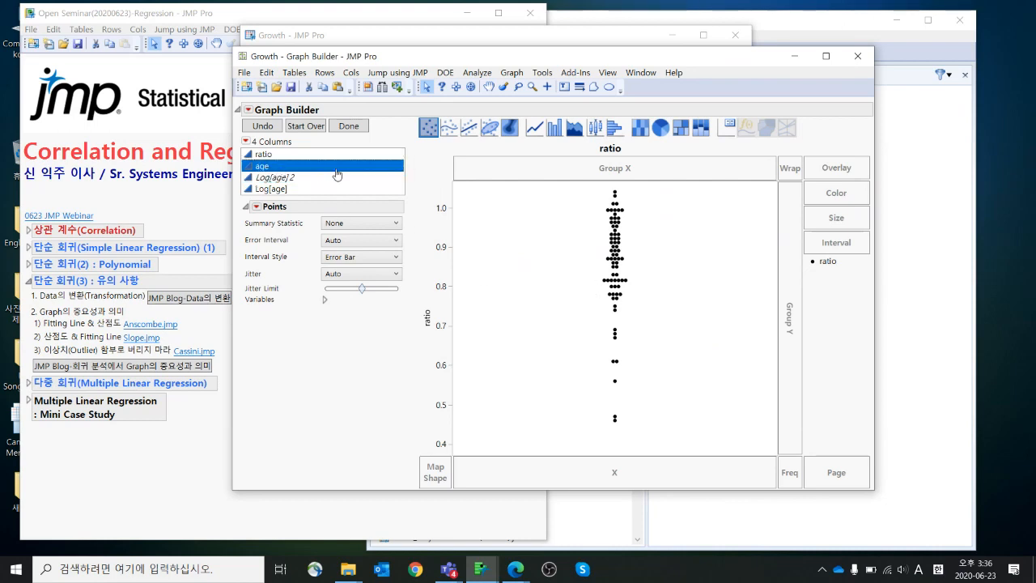
{"action": "left_click_drag", "start_coordinate": [321, 172], "coordinate": [583, 470]}
{"action": "double_click", "coordinate": [628, 467]}
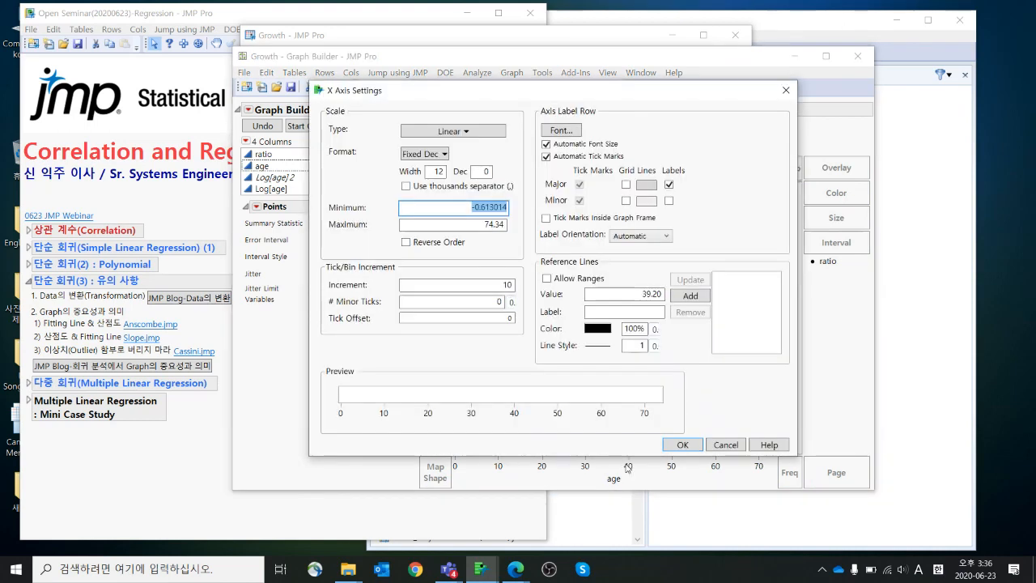
{"action": "left_click", "coordinate": [459, 135]}
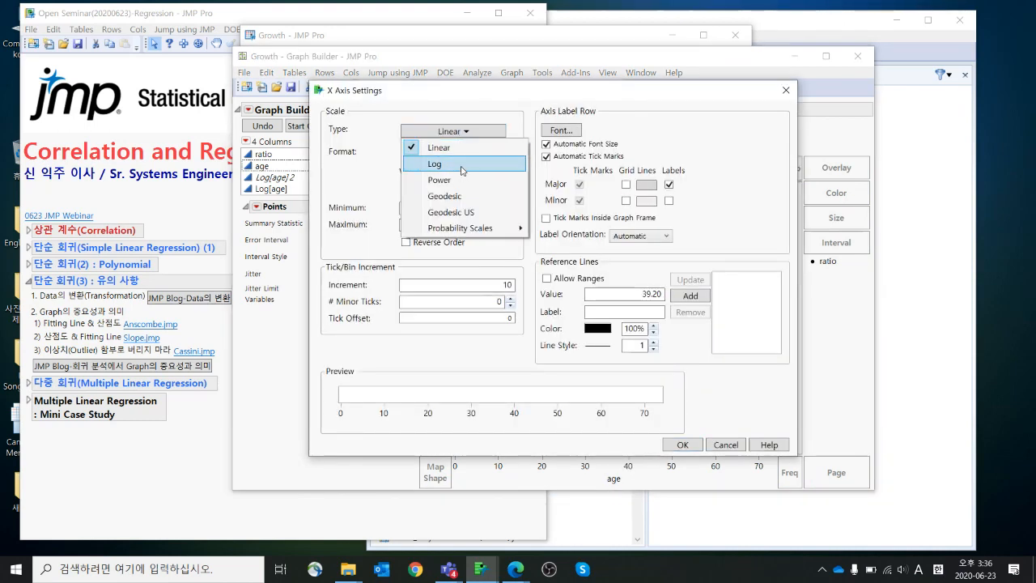
{"action": "left_click", "coordinate": [463, 165]}
{"action": "left_click", "coordinate": [684, 444]}
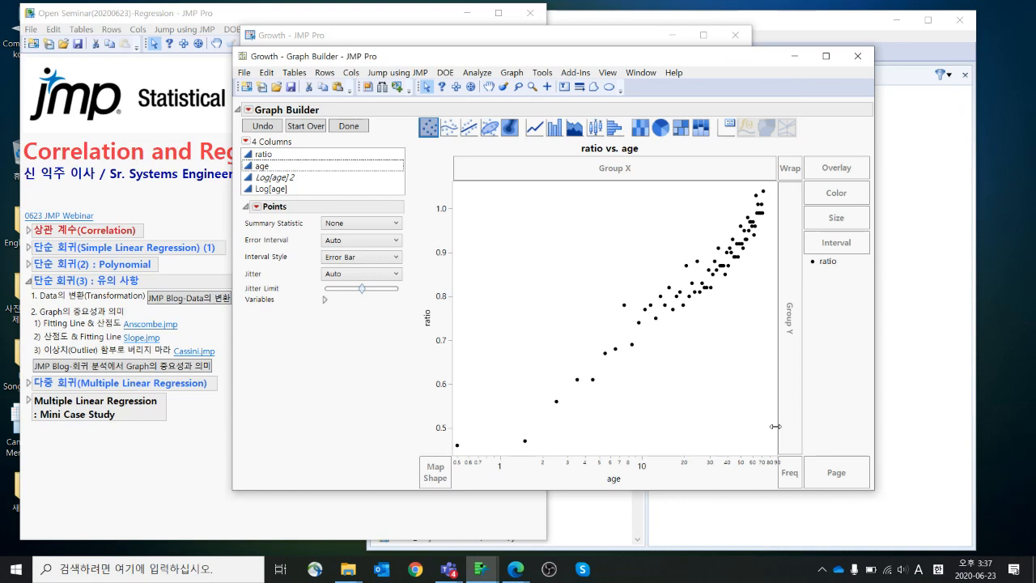
Close the ratio by age graph and the Growth data table without saving changes
{"action": "left_click", "coordinate": [857, 55]}
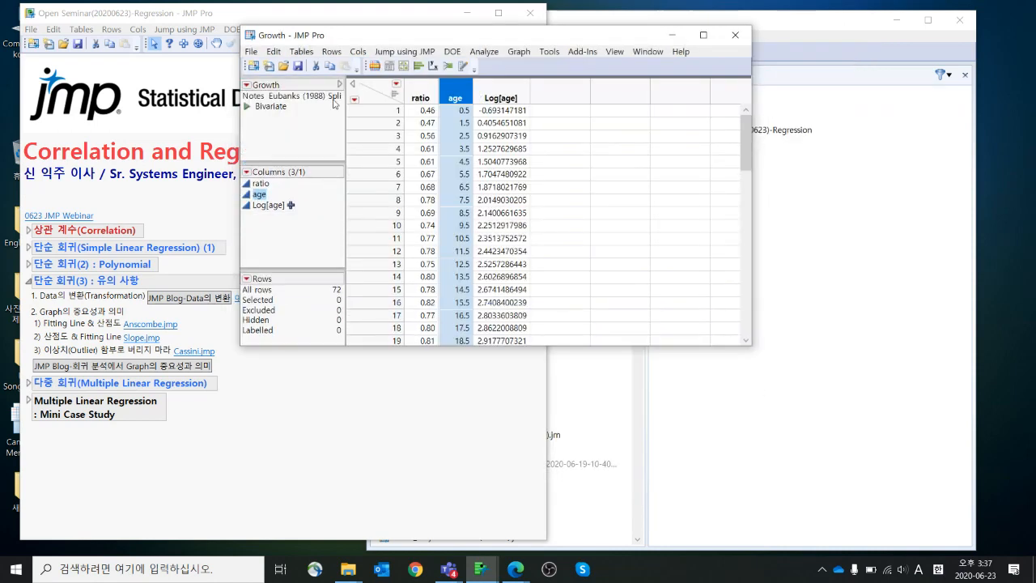
{"action": "left_click", "coordinate": [733, 37]}
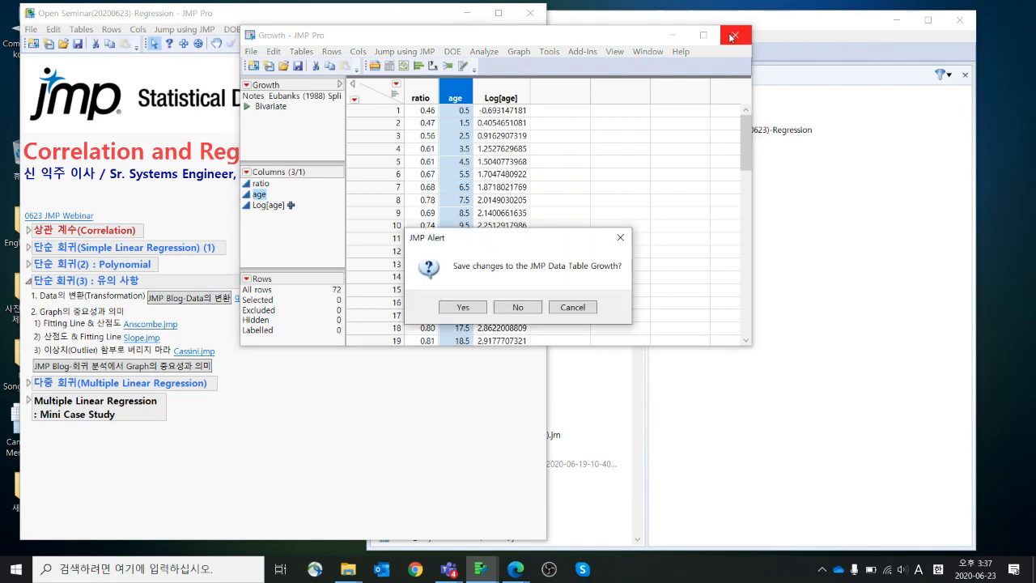
{"action": "left_click", "coordinate": [518, 308]}
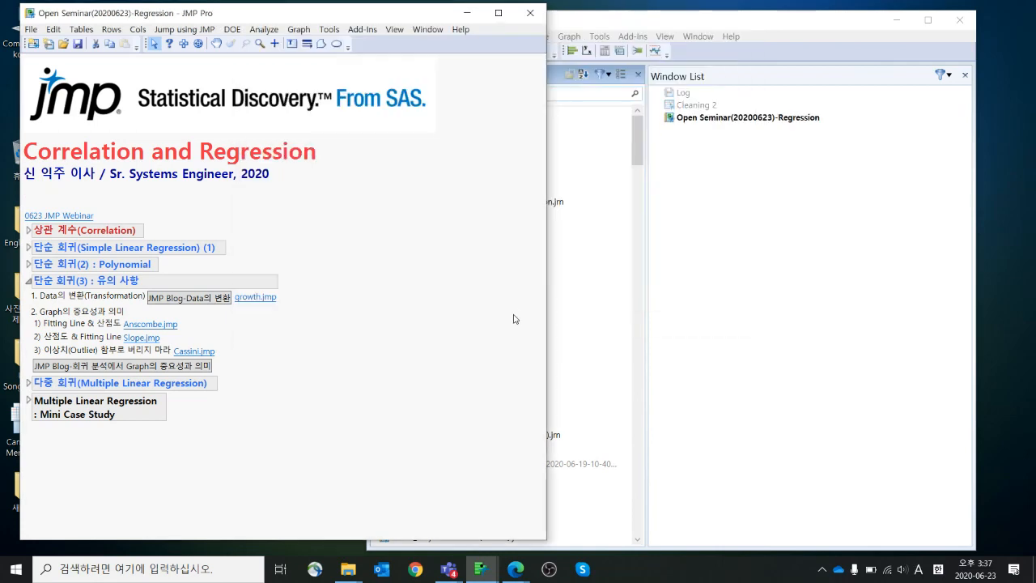
Open Anscombe.jmp from the seminar journal, run its The Quartet script, and narrow the Y1 by X1 plot slightly
{"action": "mouse_move", "coordinate": [204, 291]}
{"action": "left_mouse_down"}
{"action": "mouse_move", "coordinate": [127, 373]}
{"action": "mouse_move", "coordinate": [279, 352]}
{"action": "left_mouse_up"}
{"action": "left_click", "coordinate": [151, 324]}
{"action": "left_click_drag", "start_coordinate": [749, 163], "coordinate": [485, 63]}
{"action": "left_click_drag", "start_coordinate": [795, 372], "coordinate": [857, 405]}
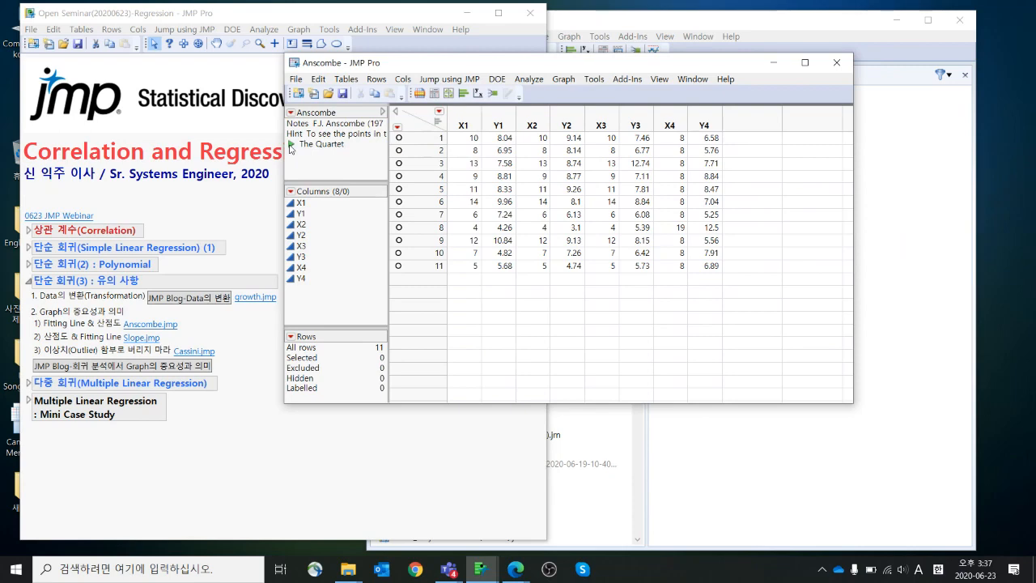
{"action": "left_click", "coordinate": [291, 145]}
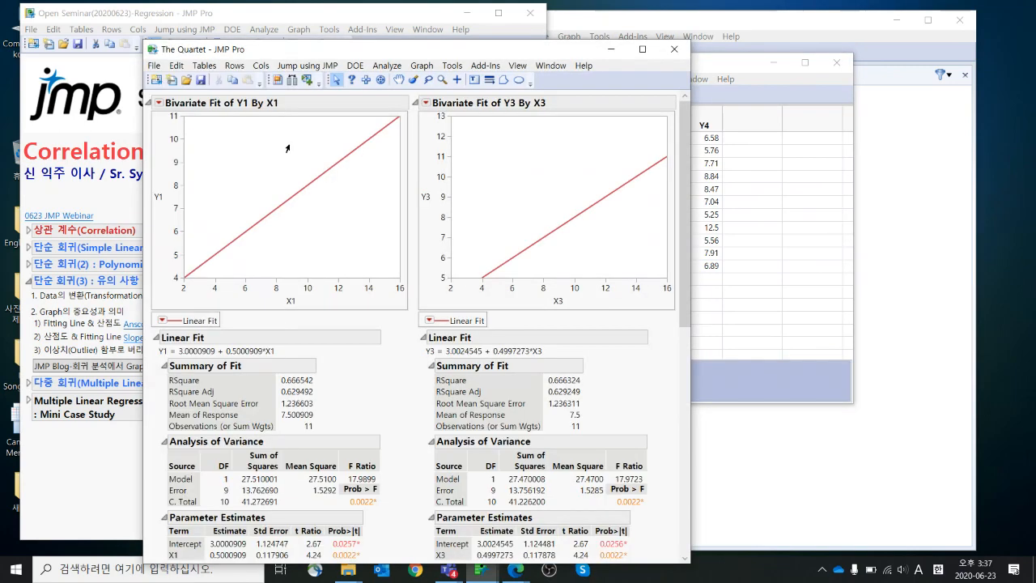
{"action": "left_click_drag", "start_coordinate": [420, 51], "coordinate": [496, 13]}
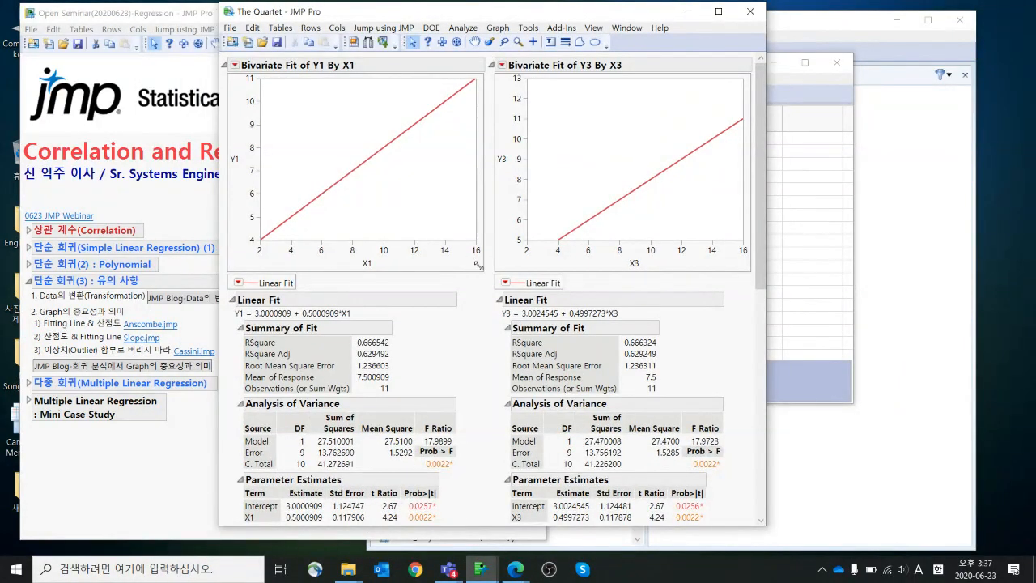
{"action": "left_click_drag", "start_coordinate": [479, 267], "coordinate": [451, 236]}
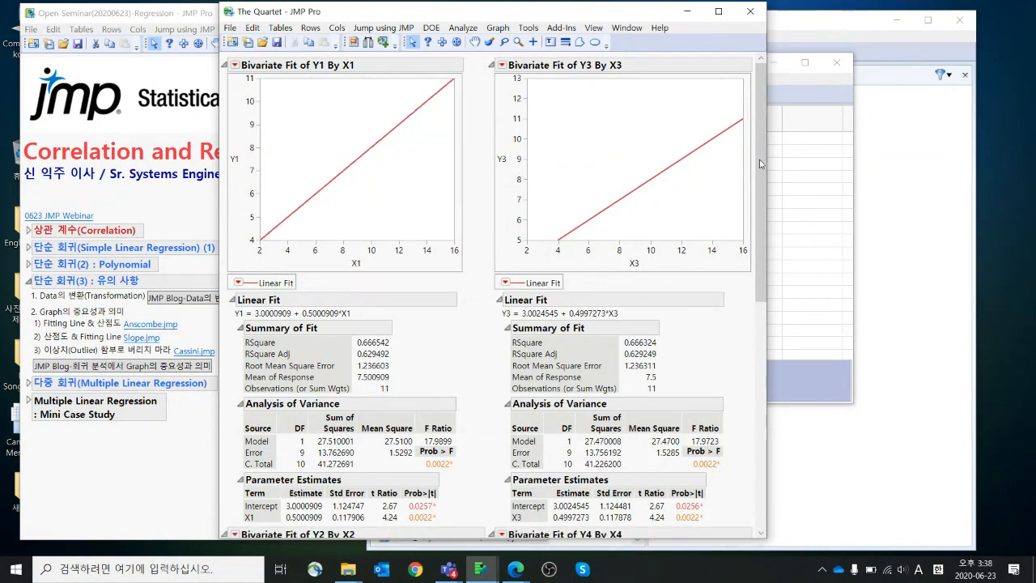
Compare the linear fit equations, Summary of Fit, Analysis of Variance and Parameter Estimates across the four Anscombe bivariate fits
{"action": "left_click_drag", "start_coordinate": [760, 164], "coordinate": [790, 371]}
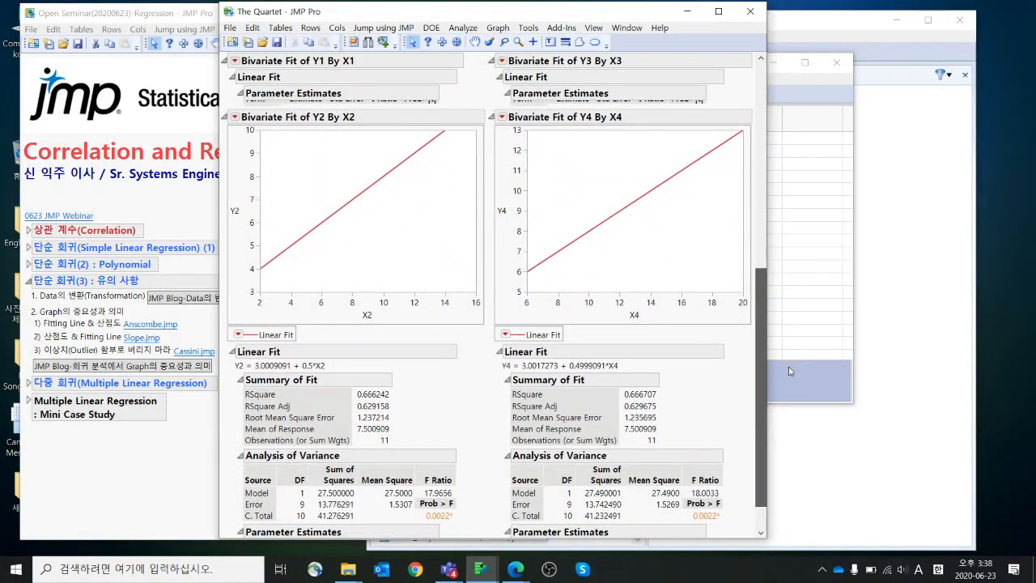
{"action": "left_click_drag", "start_coordinate": [790, 370], "coordinate": [775, 149]}
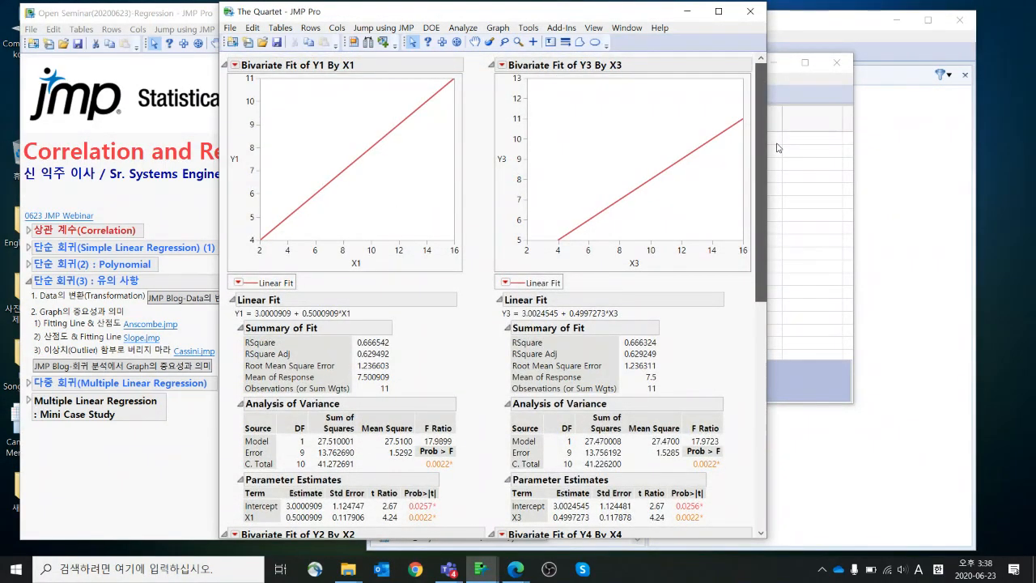
{"action": "left_click_drag", "start_coordinate": [777, 147], "coordinate": [793, 329]}
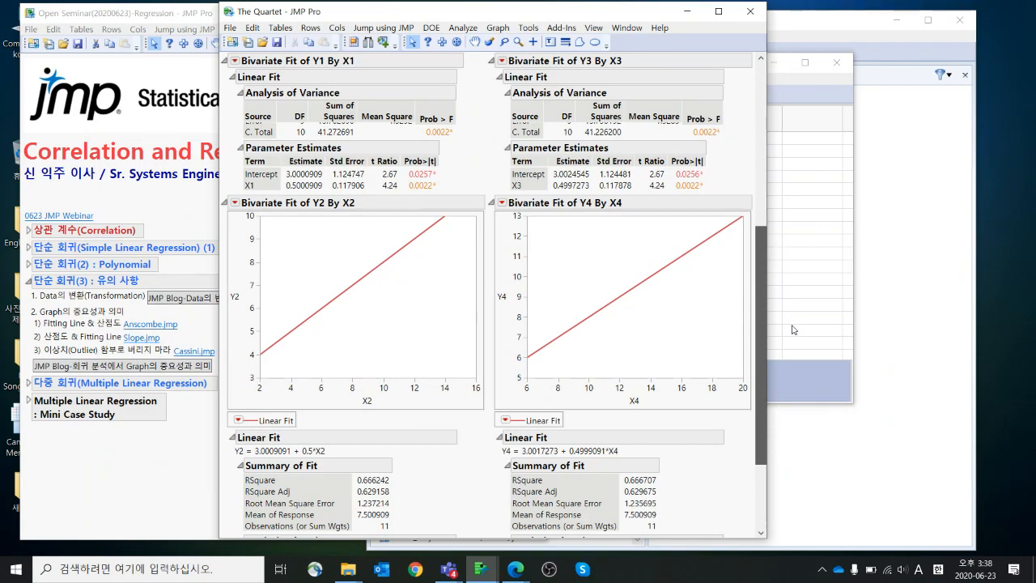
{"action": "mouse_move", "coordinate": [793, 329]}
{"action": "left_mouse_down"}
{"action": "mouse_move", "coordinate": [779, 157]}
{"action": "mouse_move", "coordinate": [775, 166]}
{"action": "left_mouse_up"}
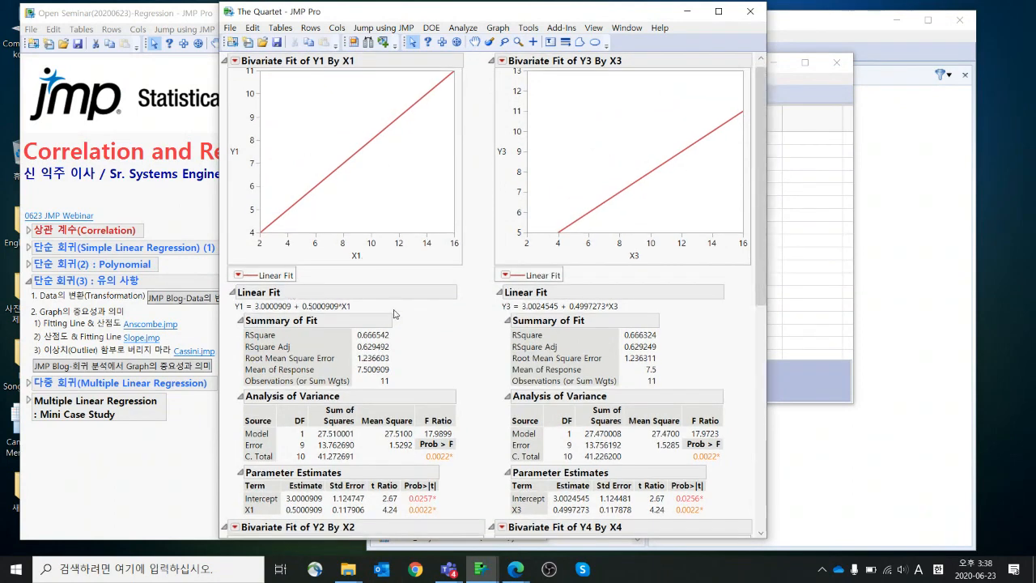
{"action": "mouse_move", "coordinate": [409, 307]}
{"action": "left_mouse_down"}
{"action": "mouse_move", "coordinate": [343, 296]}
{"action": "mouse_move", "coordinate": [241, 308]}
{"action": "mouse_move", "coordinate": [305, 322]}
{"action": "mouse_move", "coordinate": [390, 307]}
{"action": "mouse_move", "coordinate": [370, 312]}
{"action": "left_mouse_up"}
{"action": "key", "text": "Escape"}
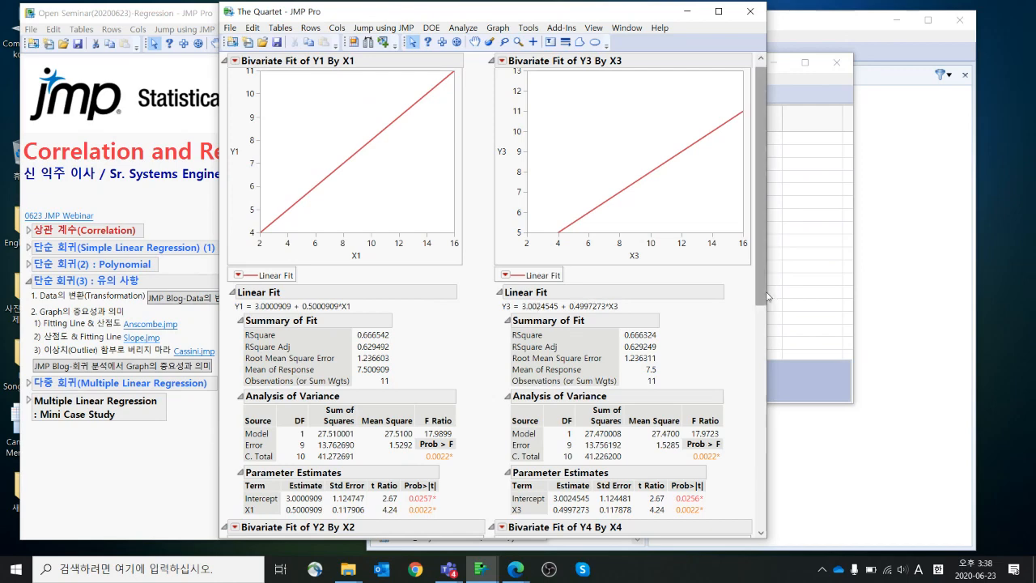
{"action": "scroll", "coordinate": [627, 405], "scroll_direction": "down", "scroll_amount": 5}
{"action": "scroll", "coordinate": [631, 420], "scroll_direction": "down", "scroll_amount": 5}
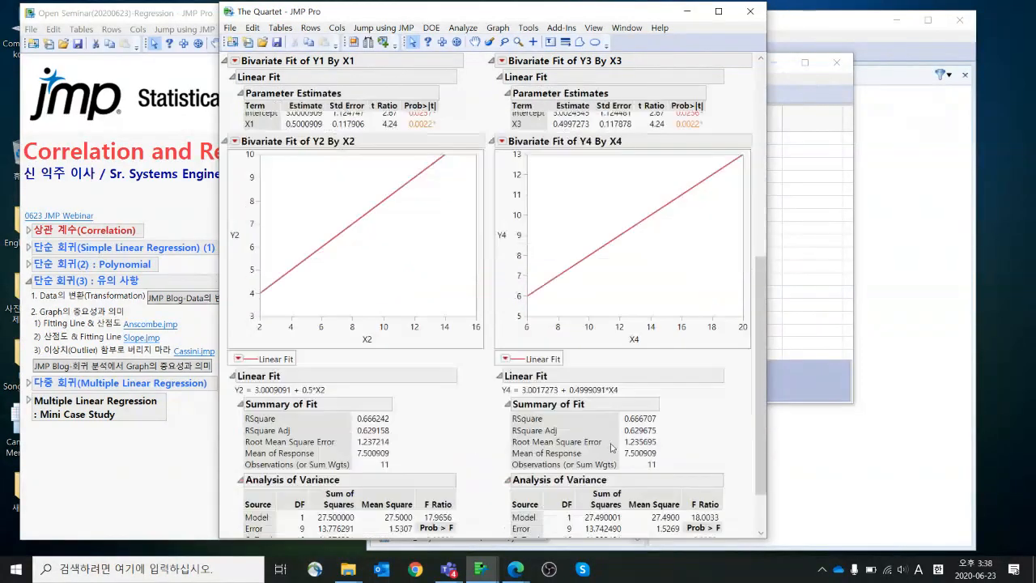
{"action": "mouse_move", "coordinate": [704, 363]}
{"action": "left_mouse_down"}
{"action": "mouse_move", "coordinate": [235, 368]}
{"action": "mouse_move", "coordinate": [284, 336]}
{"action": "mouse_move", "coordinate": [604, 326]}
{"action": "mouse_move", "coordinate": [661, 346]}
{"action": "mouse_move", "coordinate": [653, 369]}
{"action": "left_mouse_up"}
{"action": "key", "text": "Escape"}
{"action": "scroll", "coordinate": [572, 368], "scroll_direction": "up", "scroll_amount": 10}
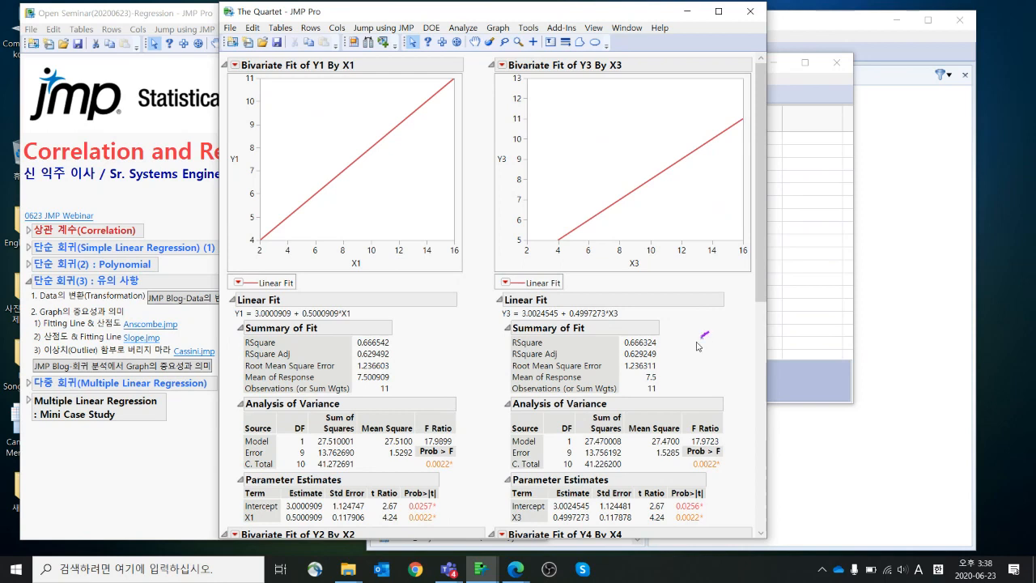
{"action": "mouse_move", "coordinate": [708, 332]}
{"action": "left_mouse_down"}
{"action": "mouse_move", "coordinate": [316, 311]}
{"action": "mouse_move", "coordinate": [706, 353]}
{"action": "left_mouse_up"}
{"action": "key", "text": "Escape"}
Show the data points on all four Quartet plots at once and collapse the Linear Fit reports for Y1 by X1 and Y3 by X3
{"action": "left_click_drag", "start_coordinate": [595, 8], "coordinate": [751, 30]}
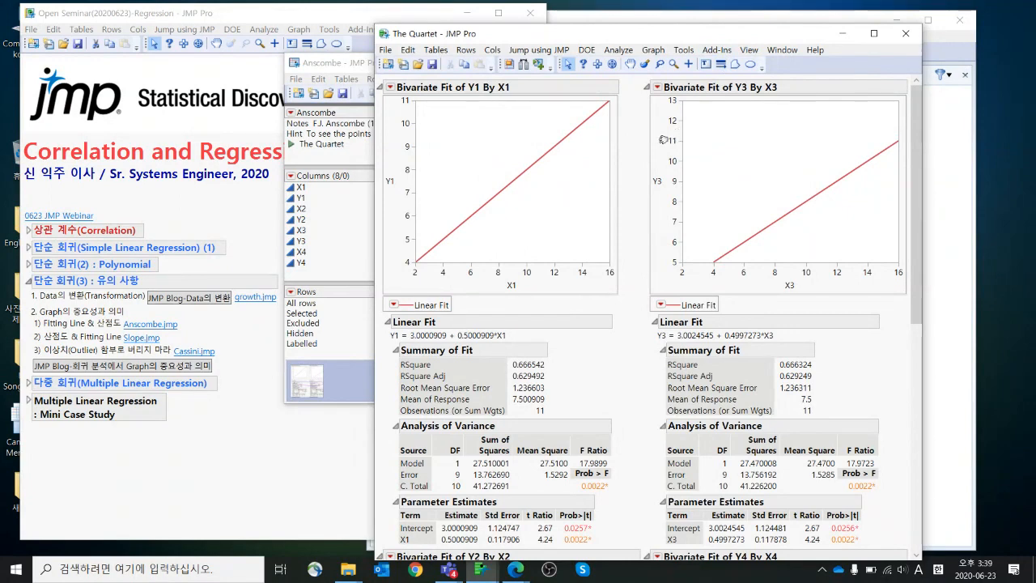
{"action": "left_click", "coordinate": [390, 88]}
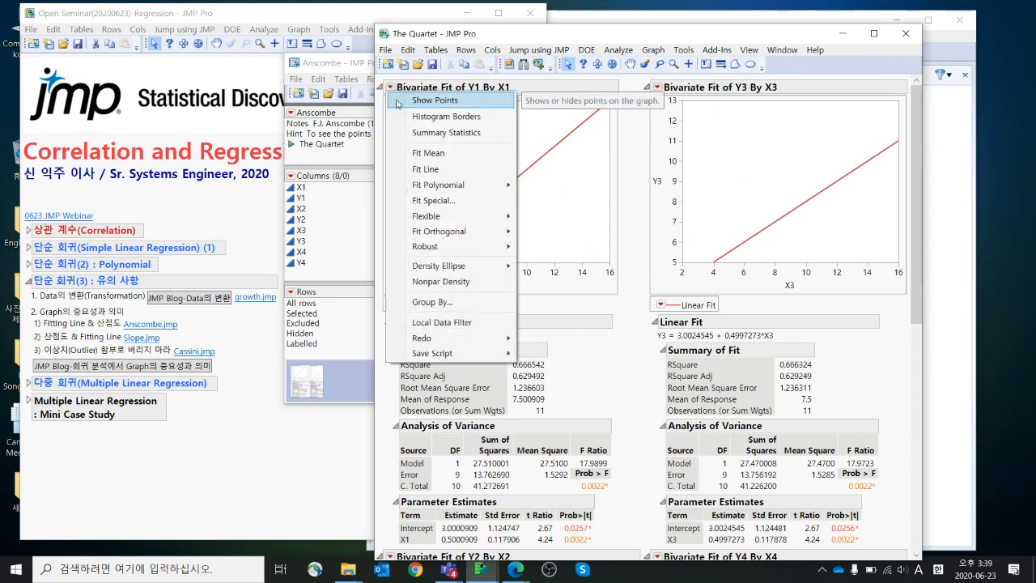
{"action": "left_click", "coordinate": [397, 101], "text": "ctrl"}
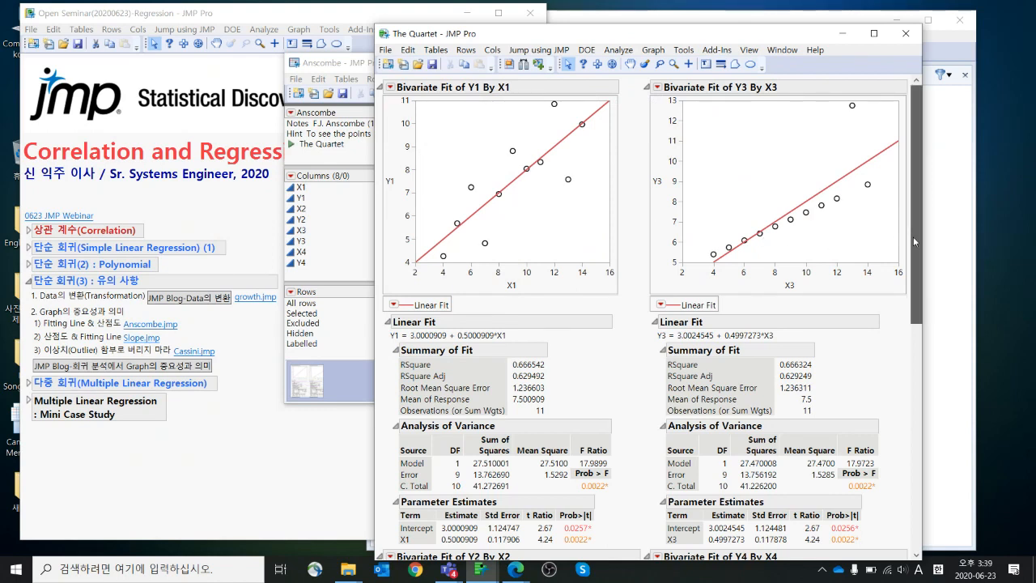
{"action": "left_click", "coordinate": [389, 322]}
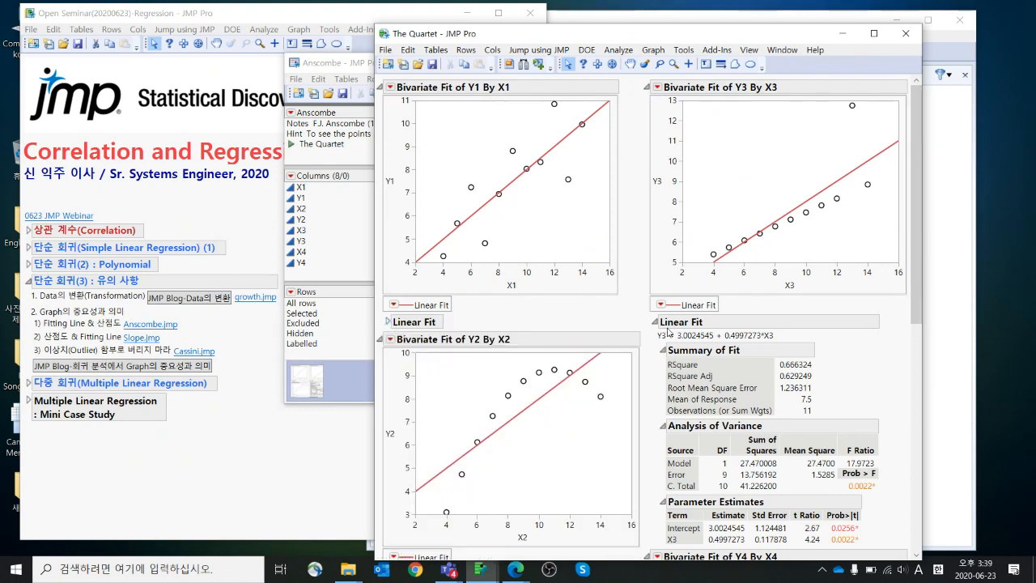
{"action": "left_click", "coordinate": [655, 322]}
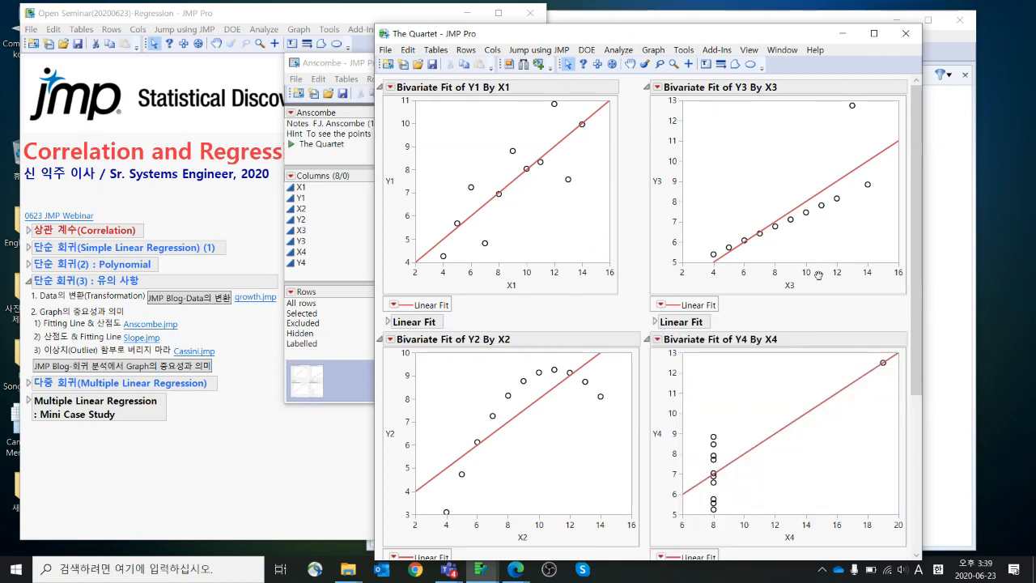
Examine how the points lie around the fitted line in each of the four Quartet scatterplots
{"action": "mouse_move", "coordinate": [625, 184]}
{"action": "left_mouse_down"}
{"action": "mouse_move", "coordinate": [460, 246]}
{"action": "mouse_move", "coordinate": [623, 238]}
{"action": "mouse_move", "coordinate": [633, 214]}
{"action": "left_mouse_up"}
{"action": "mouse_move", "coordinate": [603, 319]}
{"action": "left_mouse_down"}
{"action": "mouse_move", "coordinate": [439, 316]}
{"action": "mouse_move", "coordinate": [427, 485]}
{"action": "mouse_move", "coordinate": [592, 503]}
{"action": "mouse_move", "coordinate": [625, 368]}
{"action": "mouse_move", "coordinate": [616, 320]}
{"action": "mouse_move", "coordinate": [604, 321]}
{"action": "left_mouse_up"}
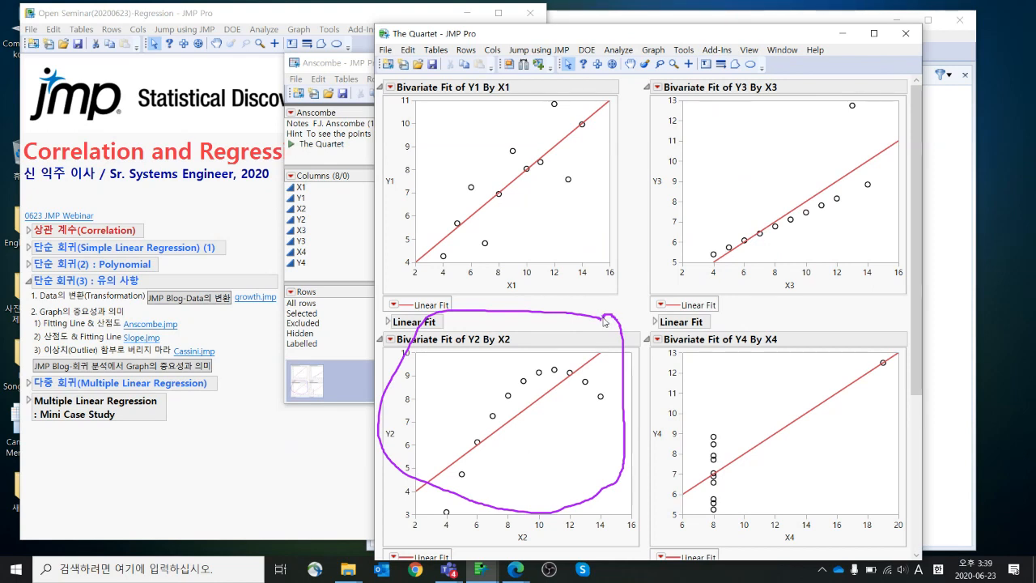
{"action": "mouse_move", "coordinate": [810, 310]}
{"action": "left_mouse_down"}
{"action": "mouse_move", "coordinate": [752, 306]}
{"action": "mouse_move", "coordinate": [656, 133]}
{"action": "mouse_move", "coordinate": [868, 233]}
{"action": "mouse_move", "coordinate": [815, 317]}
{"action": "left_mouse_up"}
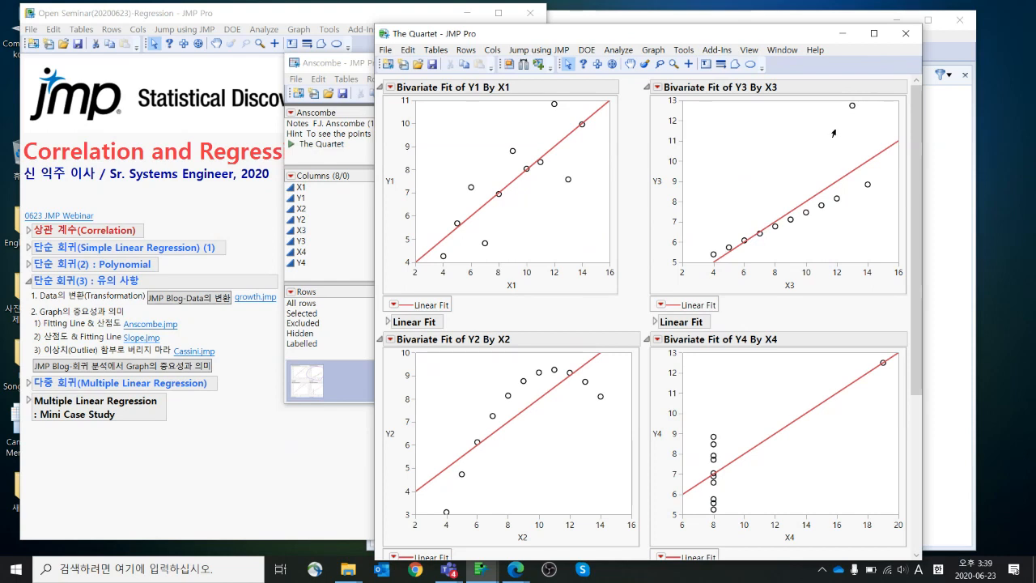
{"action": "mouse_move", "coordinate": [788, 321]}
{"action": "left_mouse_down"}
{"action": "mouse_move", "coordinate": [675, 491]}
{"action": "mouse_move", "coordinate": [887, 418]}
{"action": "mouse_move", "coordinate": [808, 322]}
{"action": "mouse_move", "coordinate": [858, 365]}
{"action": "mouse_move", "coordinate": [893, 369]}
{"action": "mouse_move", "coordinate": [890, 380]}
{"action": "left_mouse_up"}
{"action": "key", "text": "Escape"}
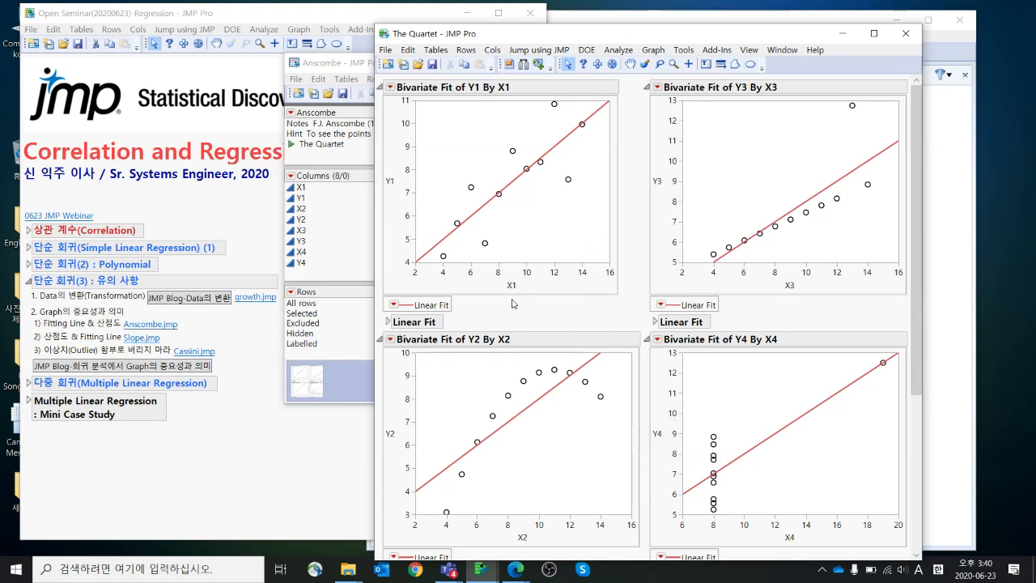
Close The Quartet report and the Anscombe data table without saving changes
{"action": "left_click", "coordinate": [905, 34]}
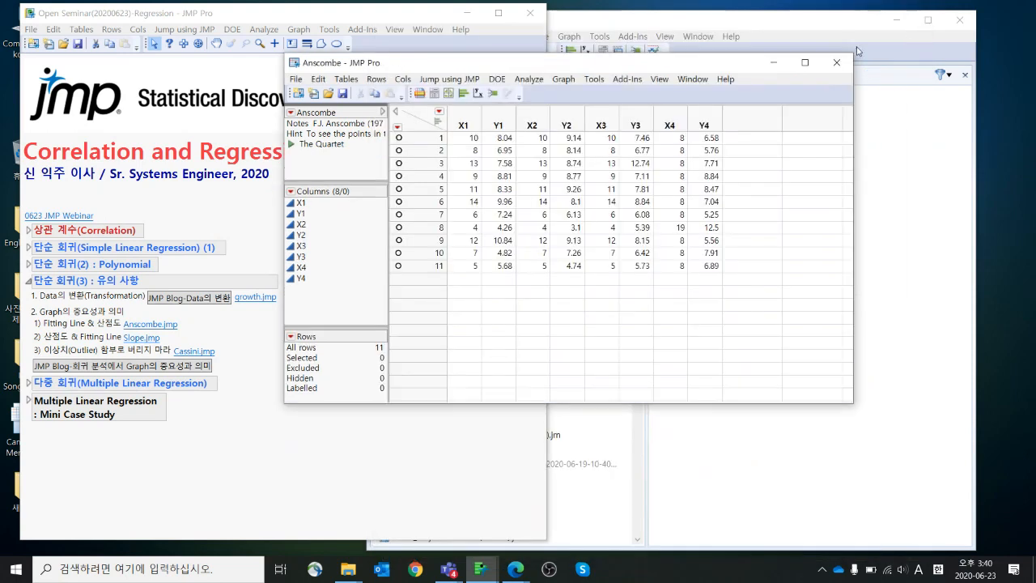
{"action": "left_click", "coordinate": [836, 62]}
{"action": "left_click", "coordinate": [517, 308]}
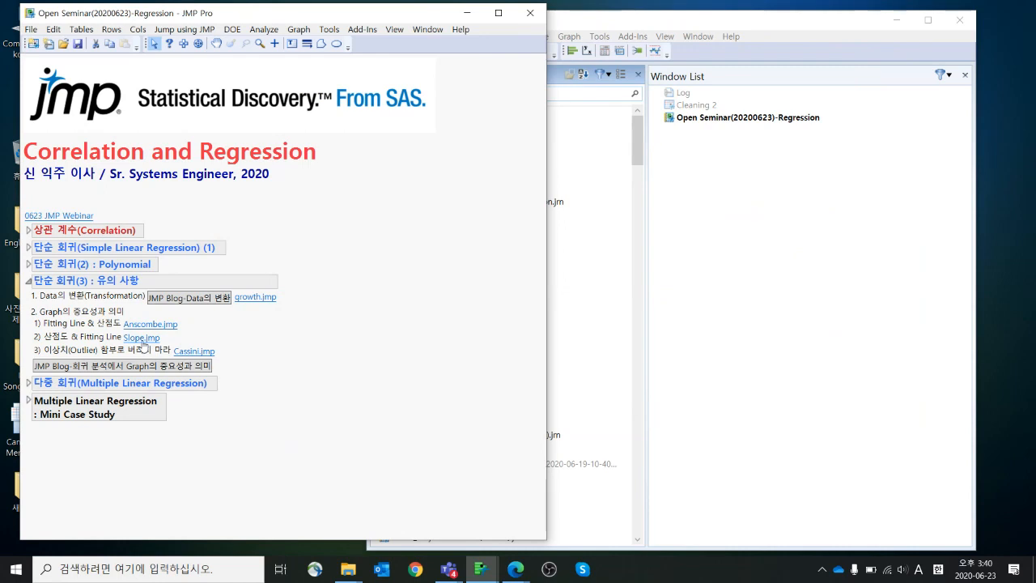
Open Slope.jmp from the seminar journal, and move and enlarge its table window to show more rows
{"action": "left_click", "coordinate": [143, 339]}
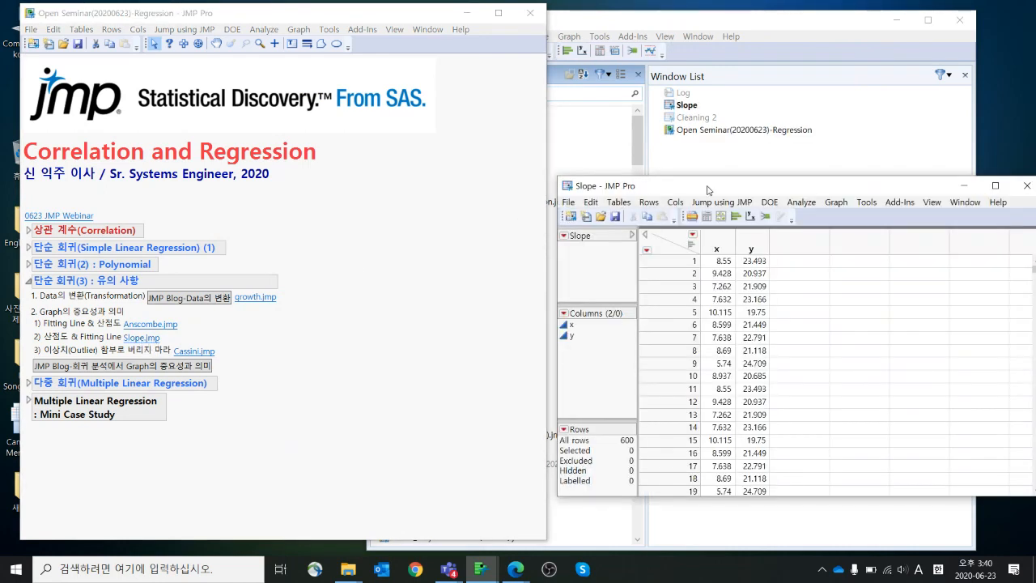
{"action": "left_click_drag", "start_coordinate": [725, 228], "coordinate": [493, 79]}
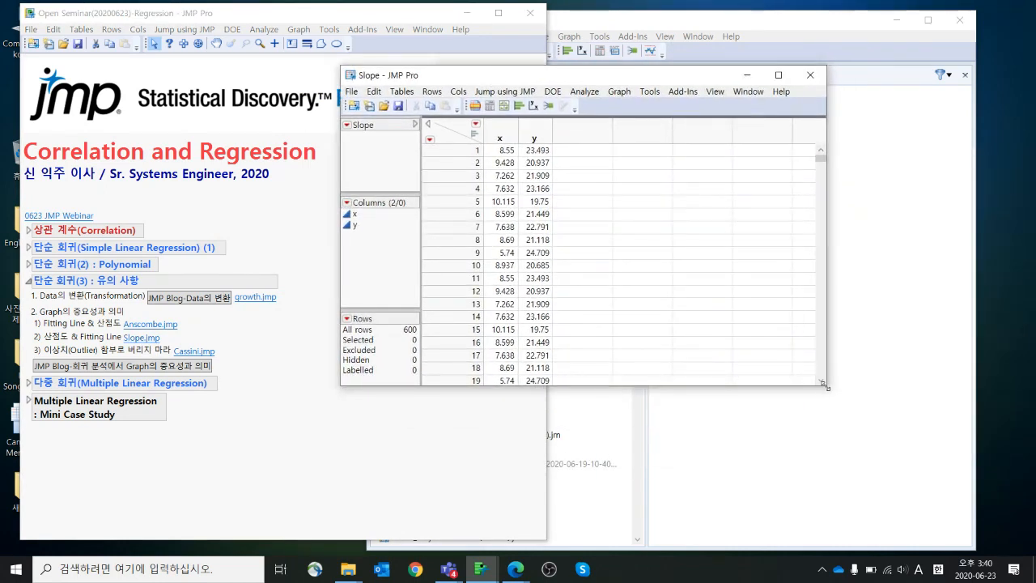
{"action": "left_click_drag", "start_coordinate": [825, 385], "coordinate": [848, 481]}
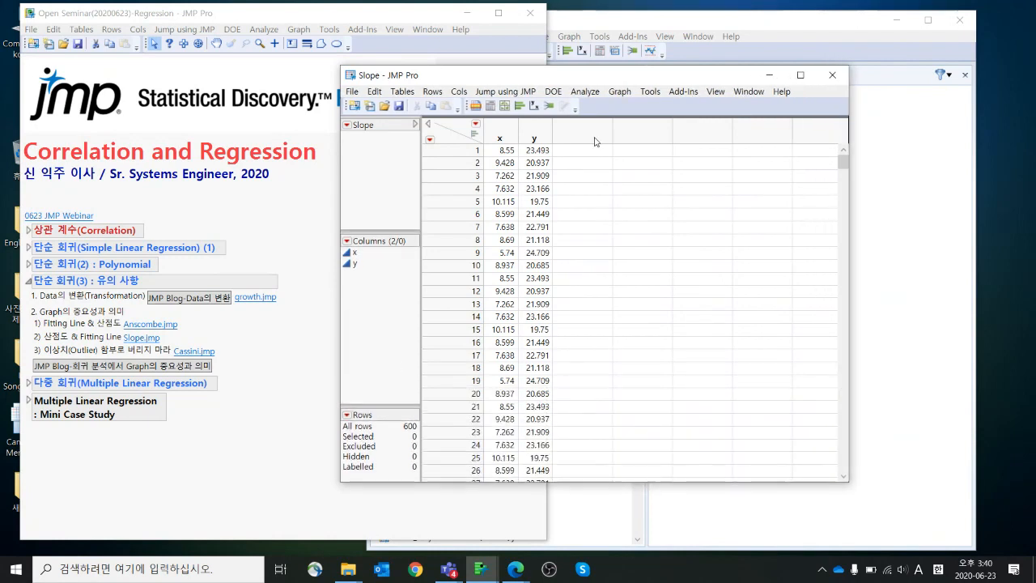
Build a scatterplot of y against x from the Slope table in Graph Builder
{"action": "left_click", "coordinate": [620, 95]}
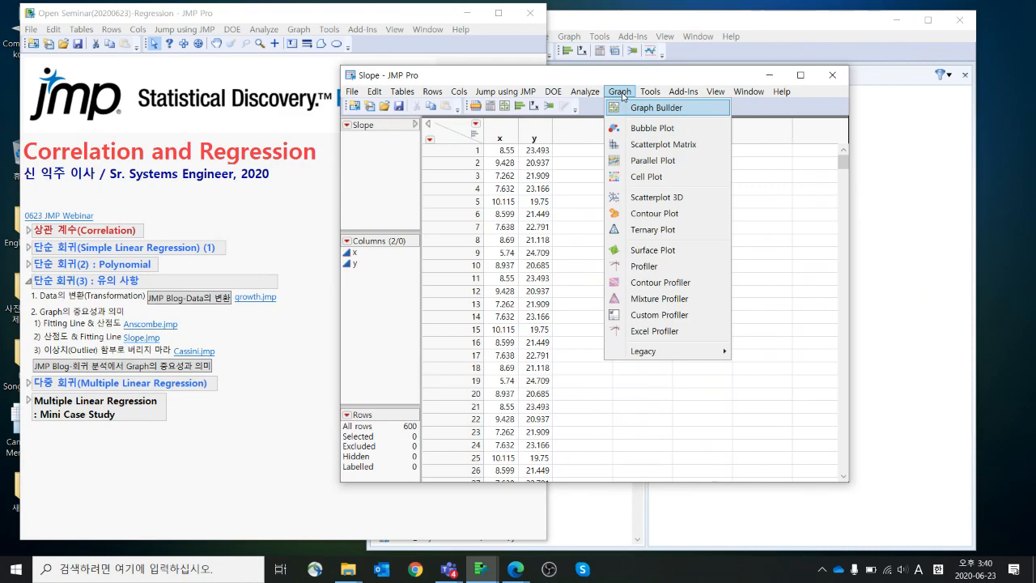
{"action": "left_click", "coordinate": [636, 109]}
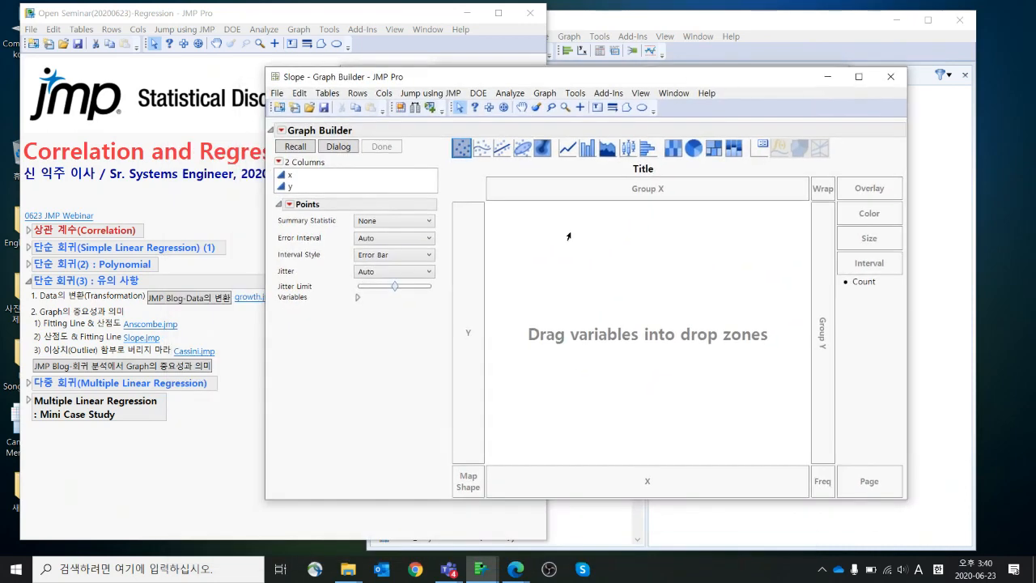
{"action": "left_click", "coordinate": [339, 175]}
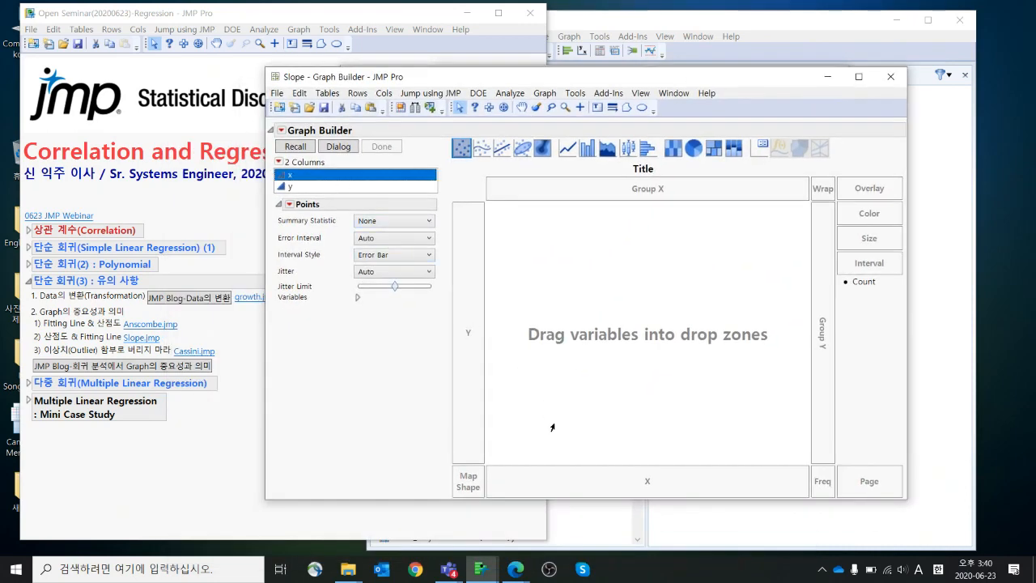
{"action": "left_click", "coordinate": [571, 479]}
{"action": "left_click", "coordinate": [327, 187]}
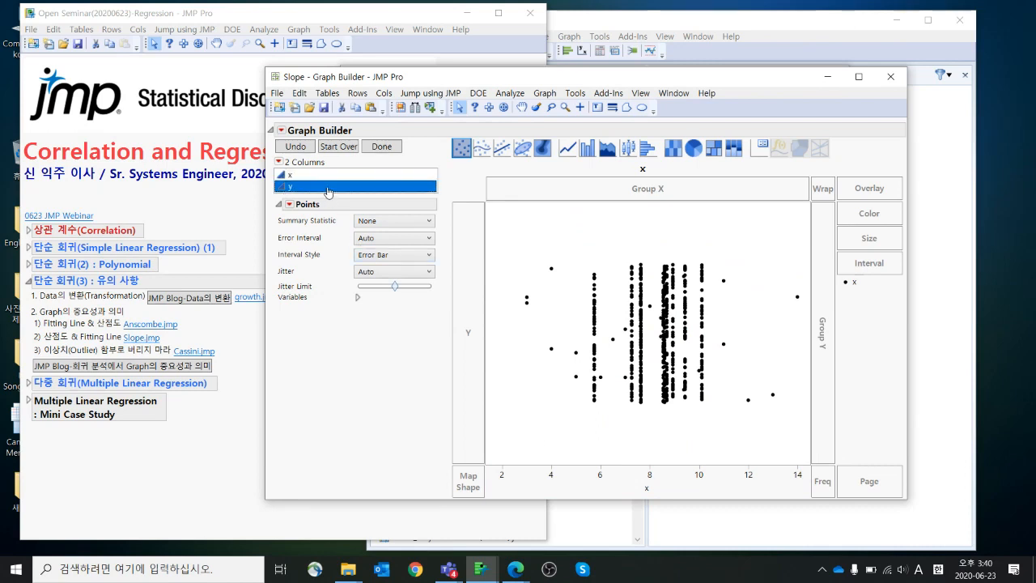
{"action": "left_click", "coordinate": [456, 271]}
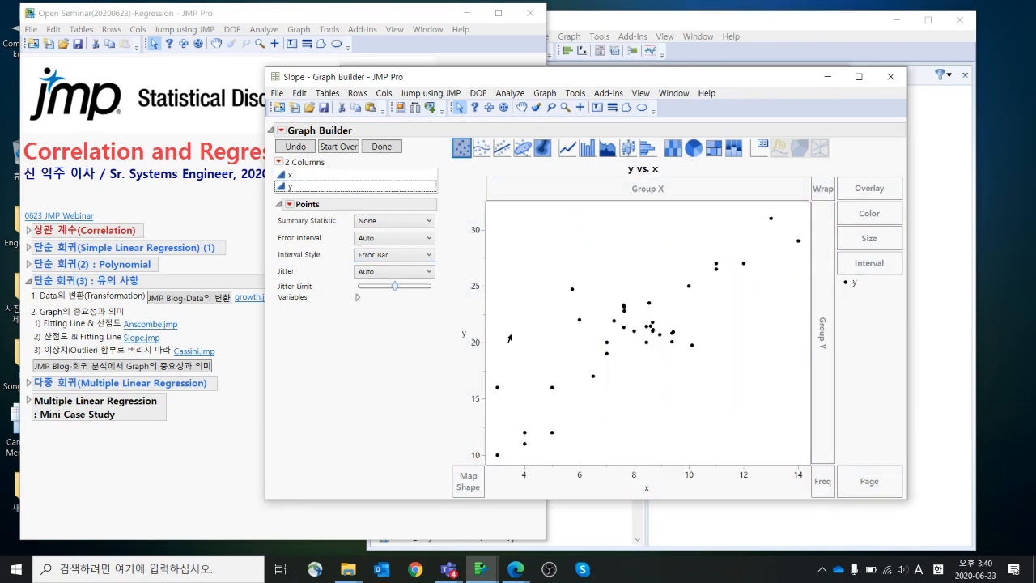
Add a linear line of fit to the y vs. x scatterplot and briefly trace the upward trend of the outlying points
{"action": "left_click", "coordinate": [503, 149]}
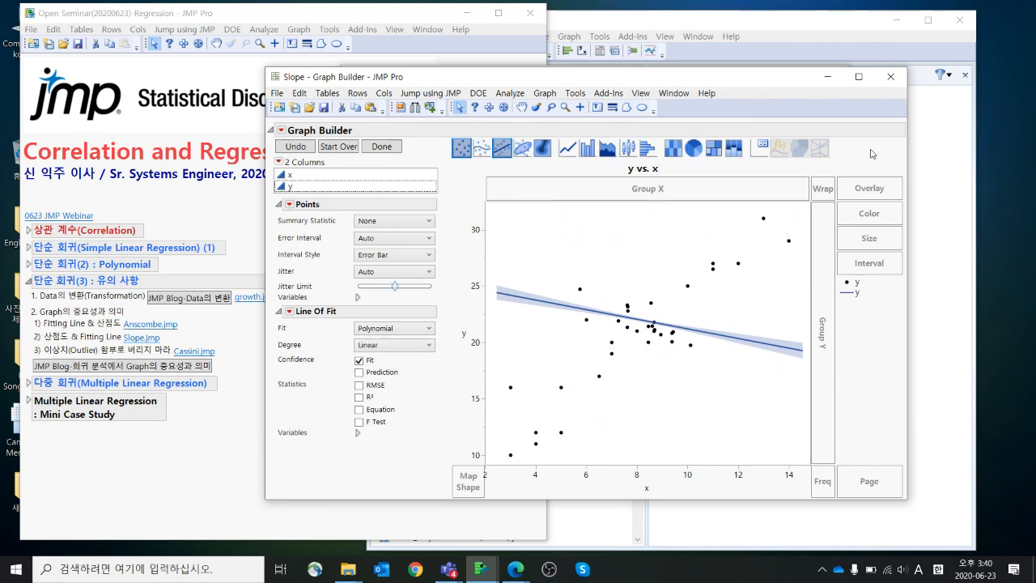
{"action": "mouse_move", "coordinate": [869, 149]}
{"action": "left_mouse_down"}
{"action": "mouse_move", "coordinate": [611, 343]}
{"action": "mouse_move", "coordinate": [494, 458]}
{"action": "left_mouse_up"}
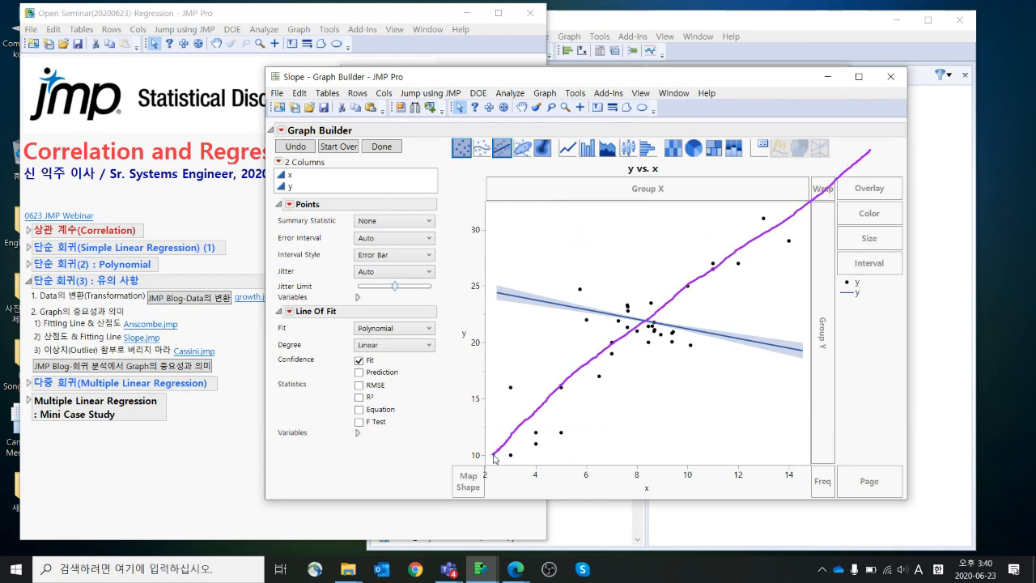
{"action": "key", "text": "Escape"}
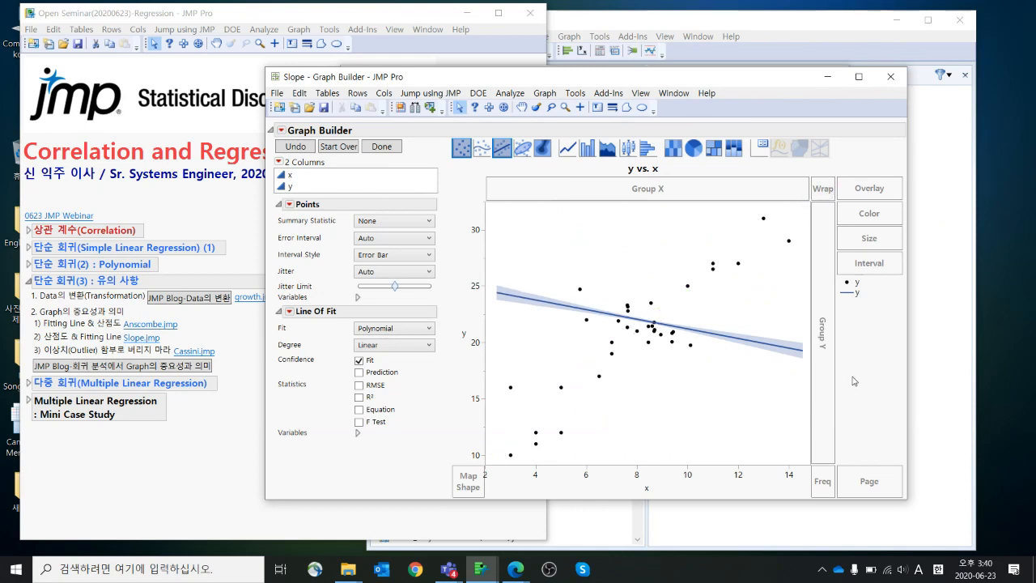
Run a Multivariate correlation analysis on x and y and shrink its scatterplot matrix
{"action": "left_click", "coordinate": [517, 98]}
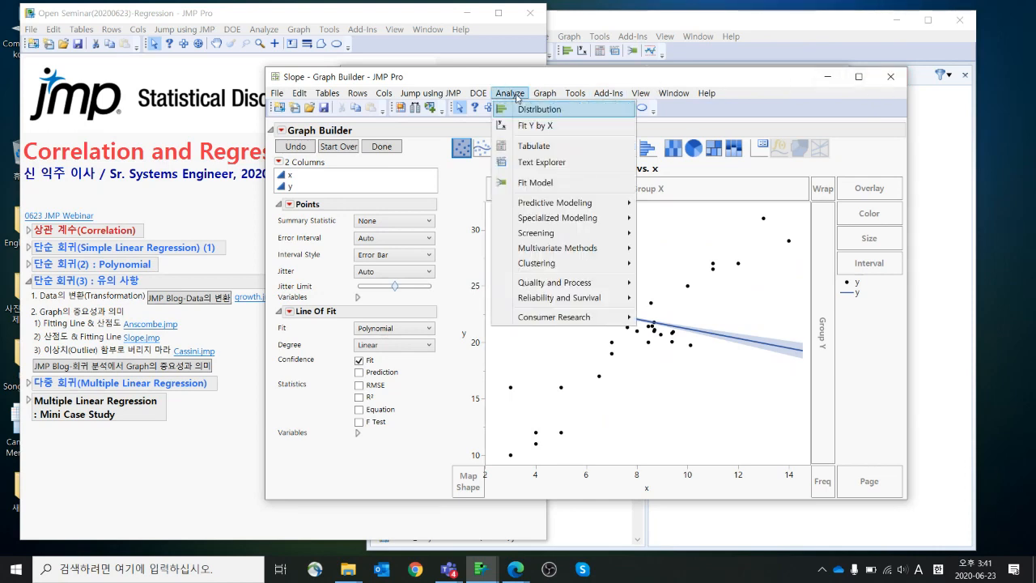
{"action": "mouse_move", "coordinate": [554, 251]}
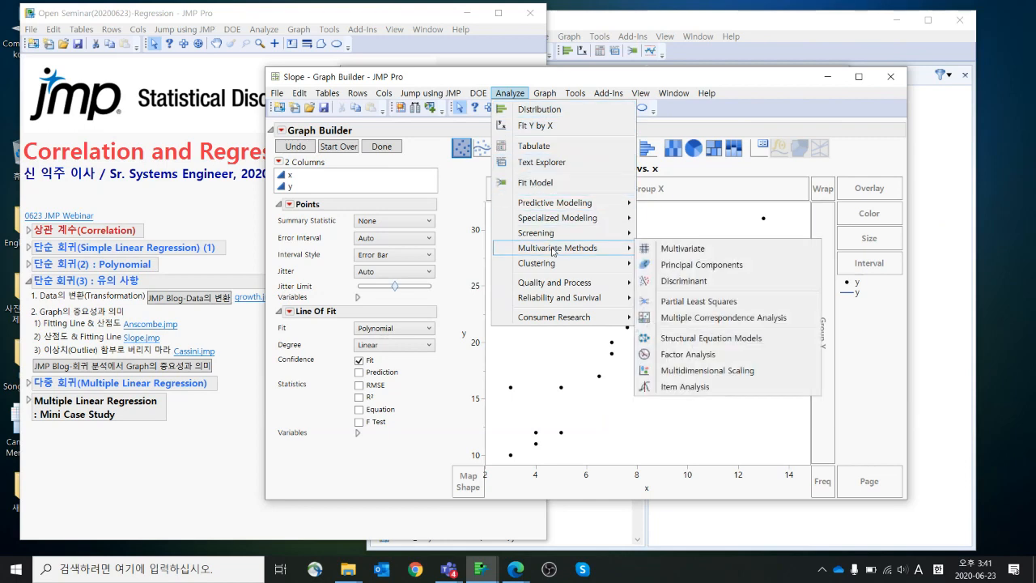
{"action": "left_click", "coordinate": [684, 251]}
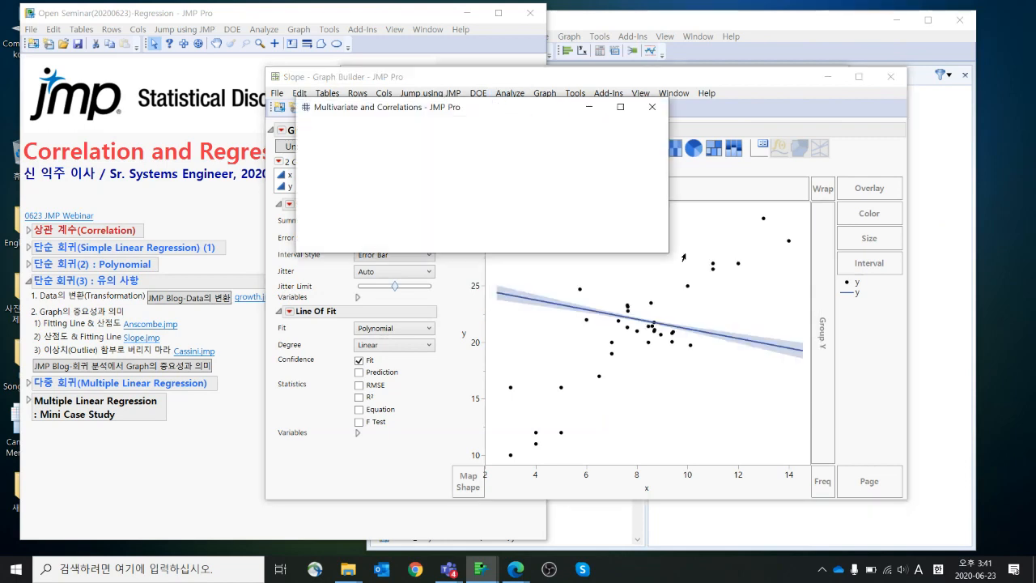
{"action": "left_click_drag", "start_coordinate": [344, 165], "coordinate": [345, 177]}
{"action": "left_click", "coordinate": [488, 157]}
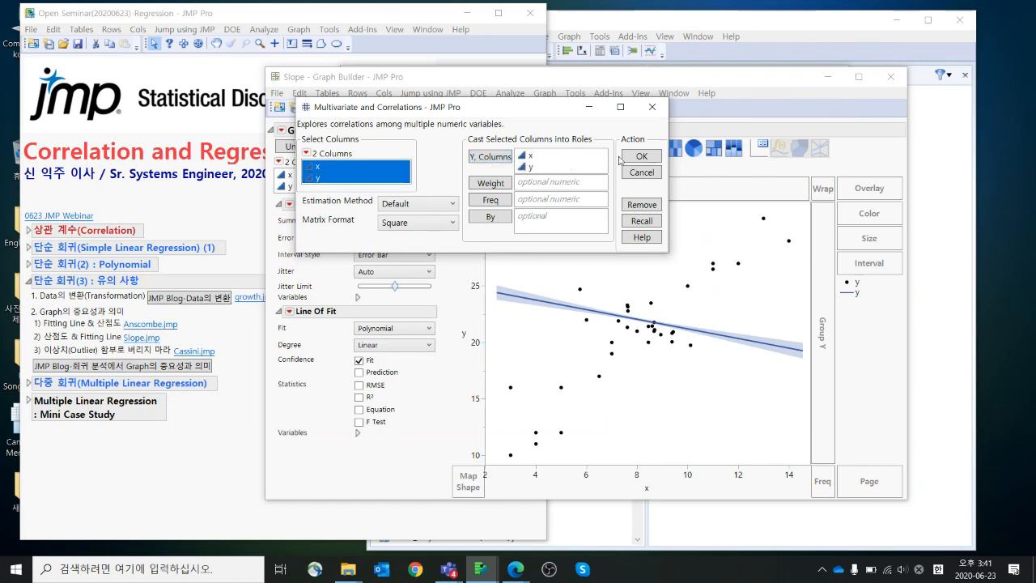
{"action": "left_click", "coordinate": [640, 157]}
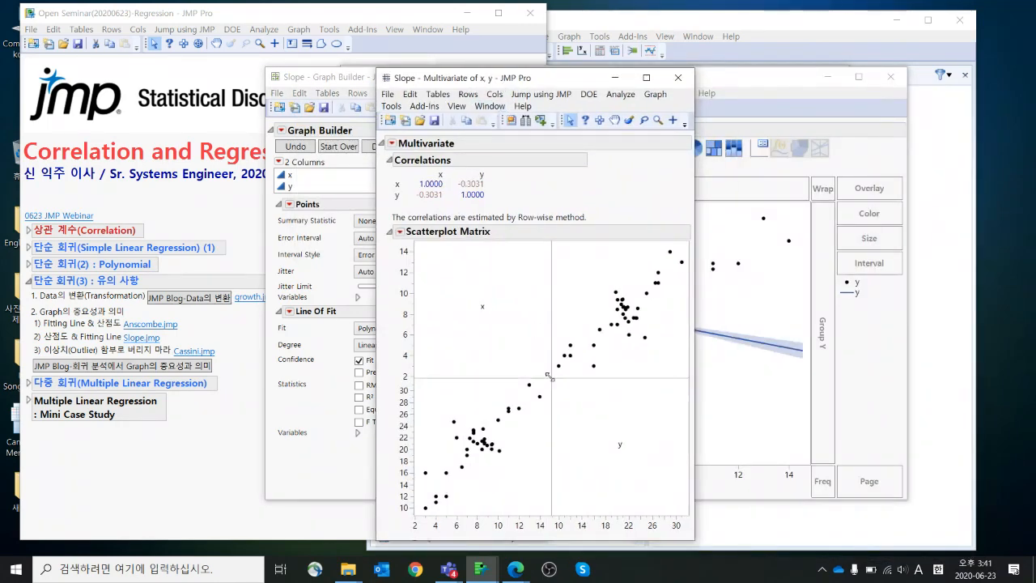
{"action": "left_click_drag", "start_coordinate": [415, 242], "coordinate": [503, 320]}
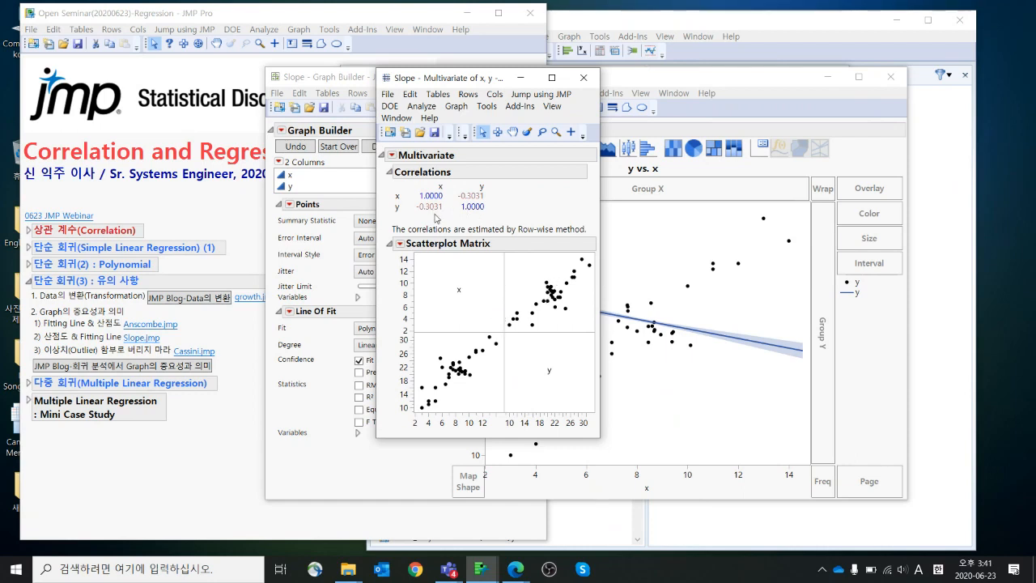
{"action": "mouse_move", "coordinate": [449, 216]}
{"action": "left_mouse_down"}
{"action": "mouse_move", "coordinate": [395, 199]}
{"action": "mouse_move", "coordinate": [448, 223]}
{"action": "left_mouse_up"}
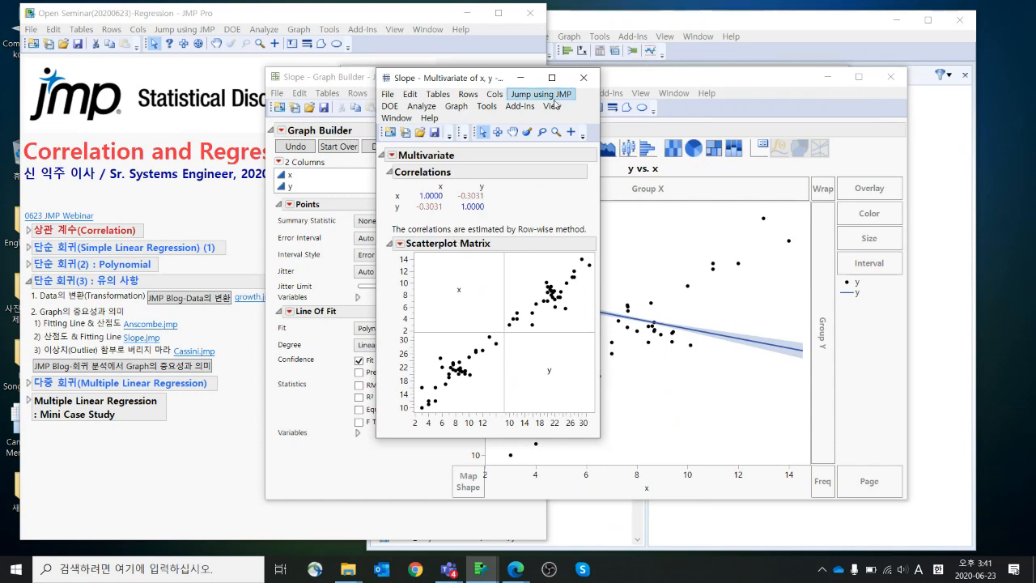
Run Fit Y by X with y as response and x as factor, and move the report beside the correlations
{"action": "left_click", "coordinate": [422, 106]}
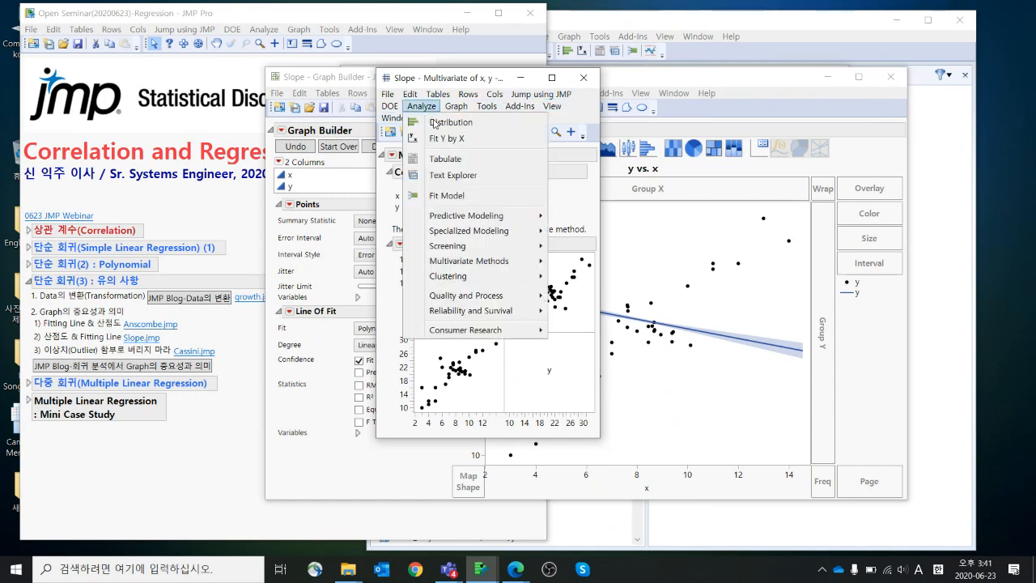
{"action": "left_click", "coordinate": [436, 138]}
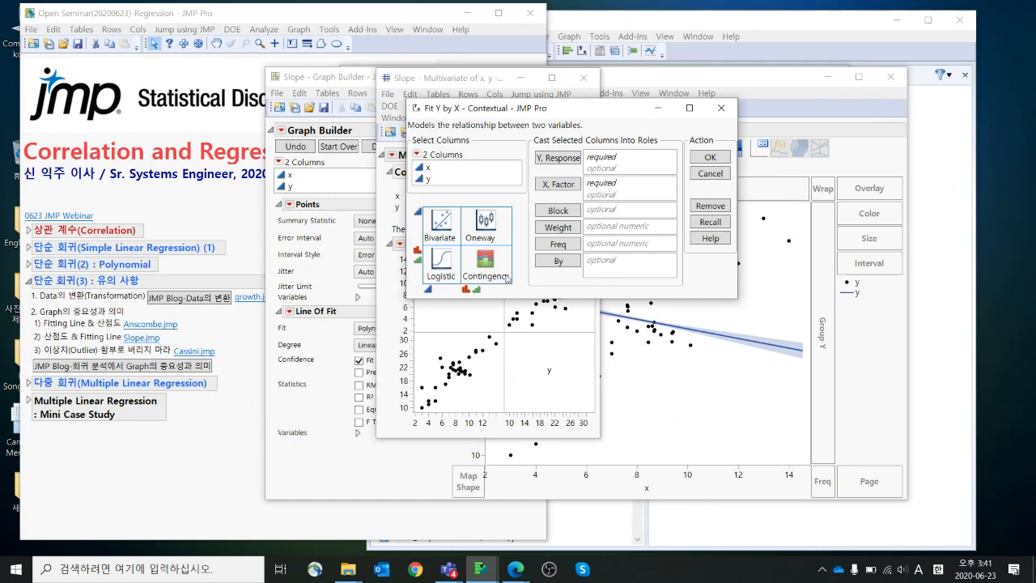
{"action": "left_click", "coordinate": [471, 170]}
{"action": "left_click", "coordinate": [558, 184]}
{"action": "left_click", "coordinate": [469, 178]}
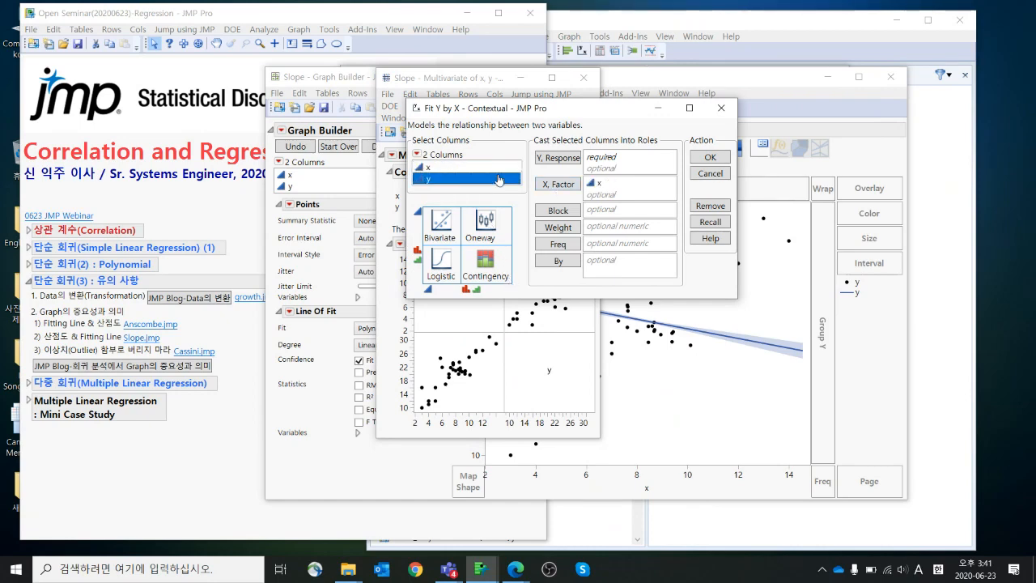
{"action": "left_click", "coordinate": [557, 158]}
{"action": "left_click", "coordinate": [705, 159]}
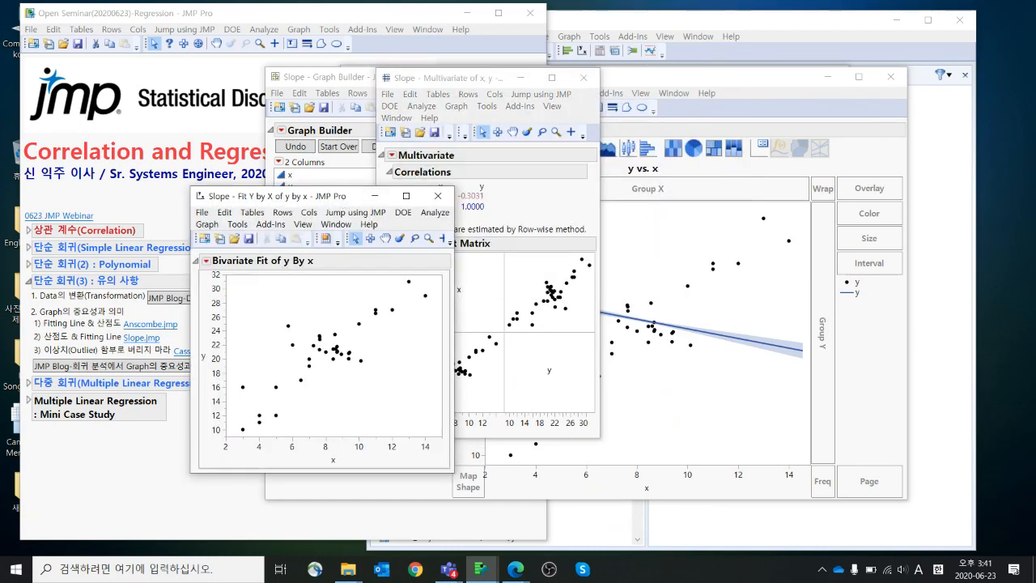
{"action": "left_click_drag", "start_coordinate": [700, 69], "coordinate": [552, 69]}
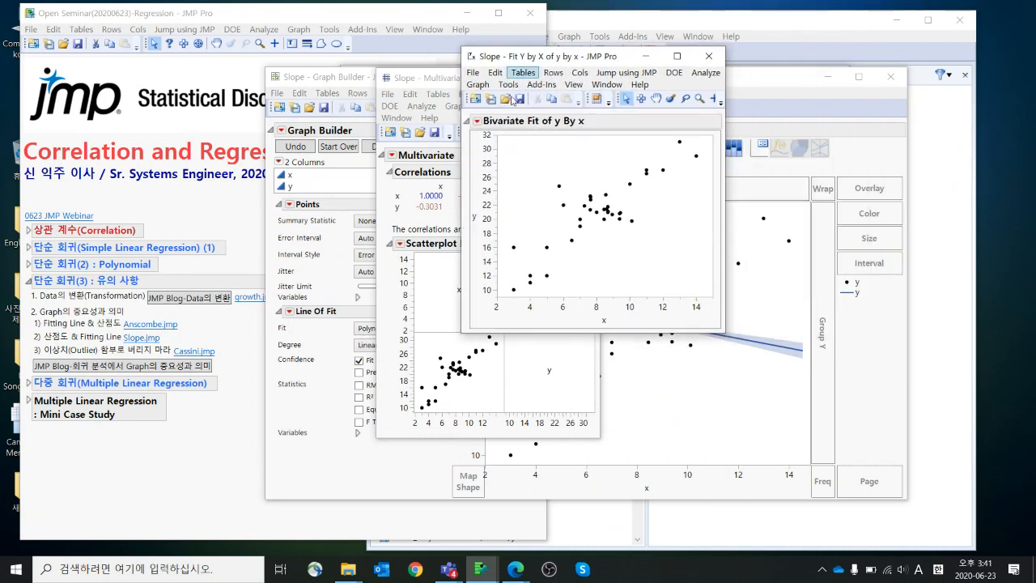
Add histogram borders and a 0.95 density ellipse to the bivariate plot of y by x
{"action": "left_click", "coordinate": [477, 123]}
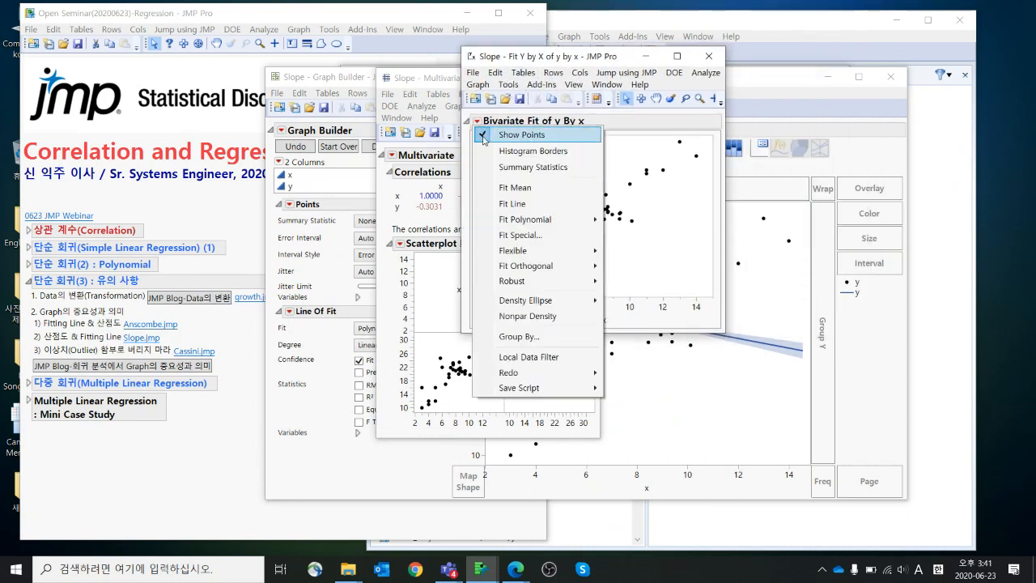
{"action": "left_click", "coordinate": [483, 151]}
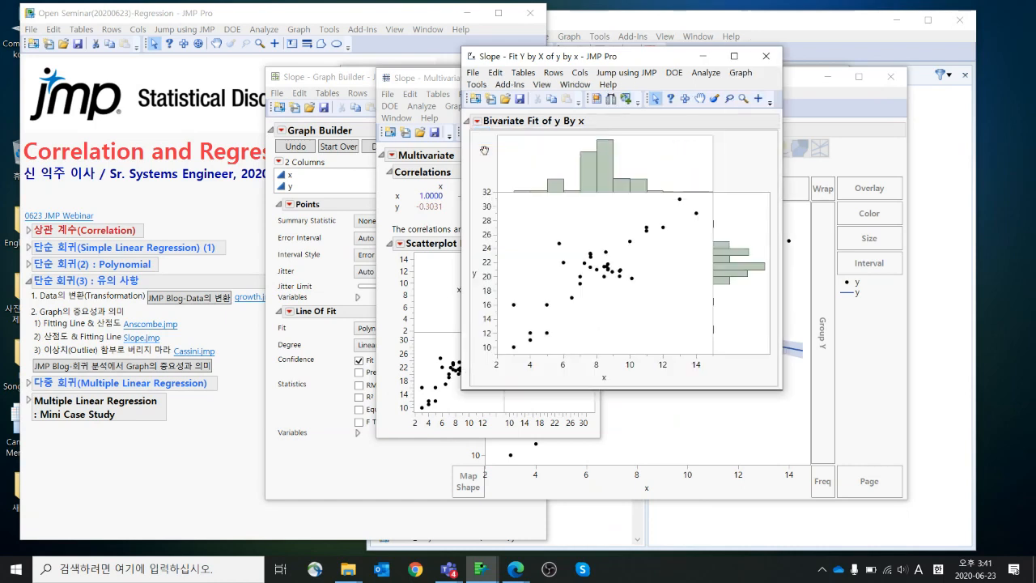
{"action": "left_click", "coordinate": [477, 121]}
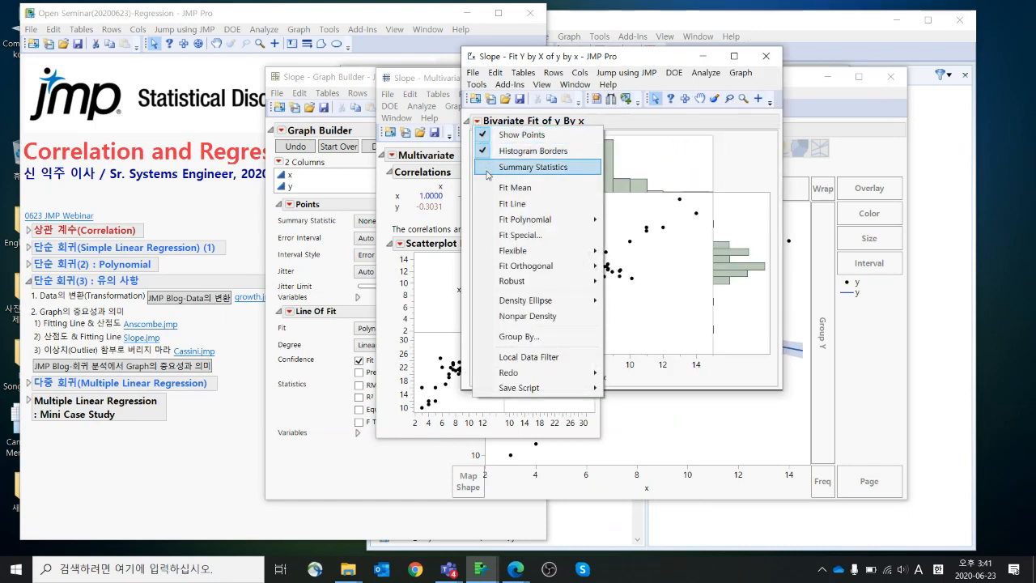
{"action": "mouse_move", "coordinate": [495, 301]}
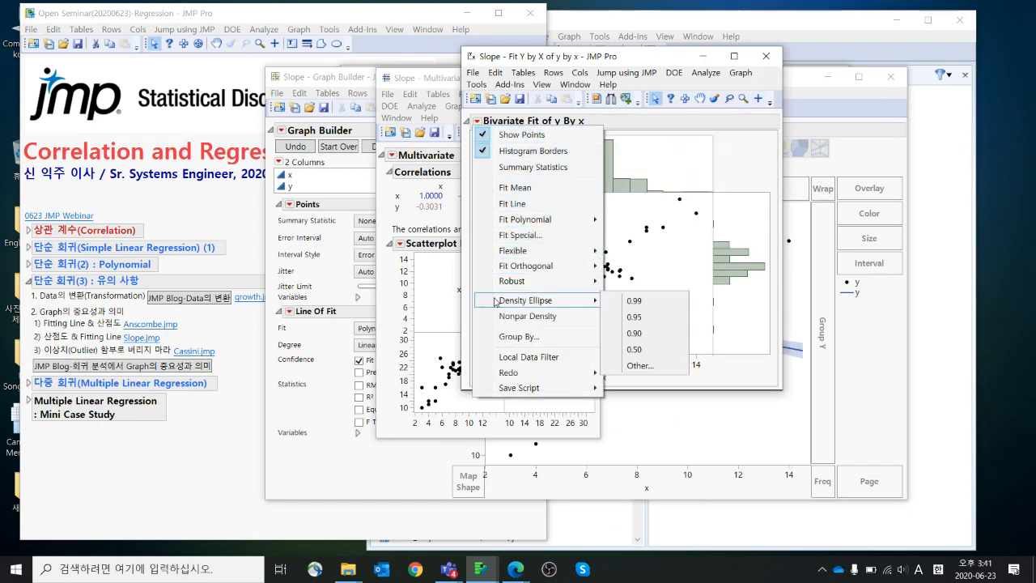
{"action": "left_click", "coordinate": [660, 317]}
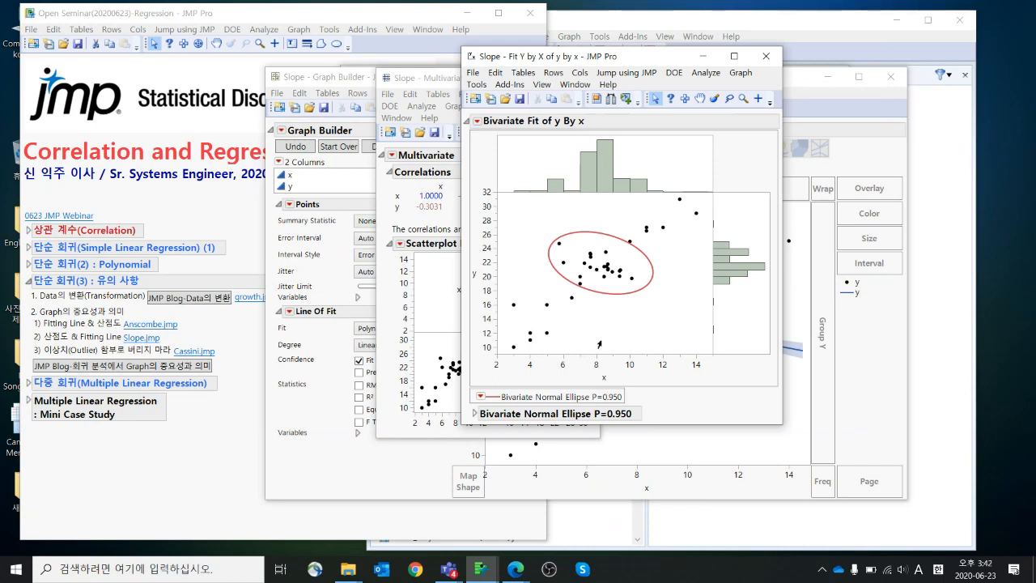
Add nonparametric density contours to the bivariate plot and temporarily circle the dense cluster of points
{"action": "left_click", "coordinate": [476, 121]}
{"action": "left_click", "coordinate": [534, 315]}
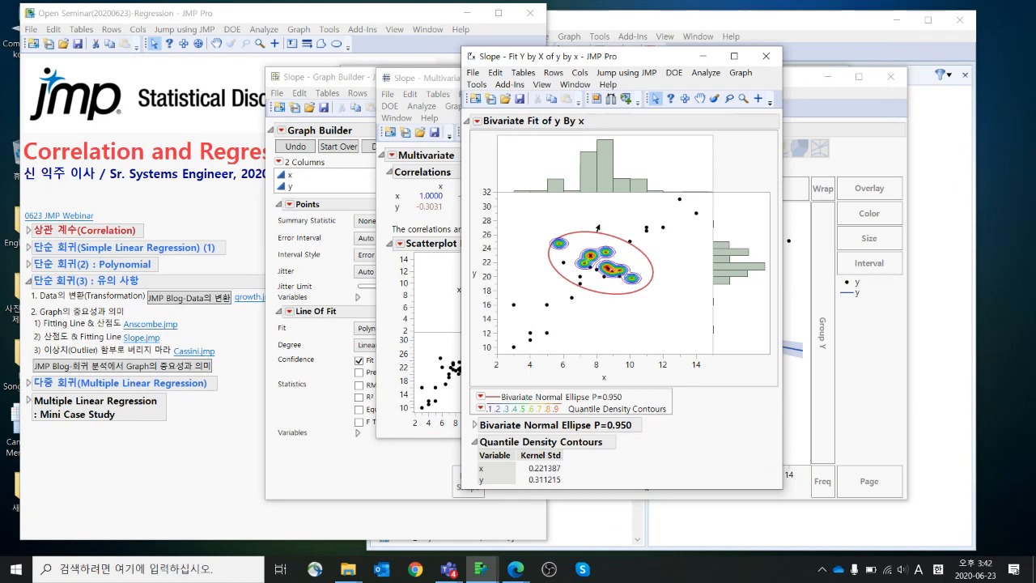
{"action": "left_click_drag", "start_coordinate": [758, 157], "coordinate": [491, 358]}
{"action": "key", "text": "Escape"}
{"action": "mouse_move", "coordinate": [482, 168]}
{"action": "left_mouse_down"}
{"action": "mouse_move", "coordinate": [678, 307]}
{"action": "mouse_move", "coordinate": [539, 258]}
{"action": "mouse_move", "coordinate": [603, 232]}
{"action": "mouse_move", "coordinate": [620, 241]}
{"action": "mouse_move", "coordinate": [669, 309]}
{"action": "mouse_move", "coordinate": [569, 292]}
{"action": "mouse_move", "coordinate": [546, 231]}
{"action": "mouse_move", "coordinate": [655, 258]}
{"action": "mouse_move", "coordinate": [672, 283]}
{"action": "mouse_move", "coordinate": [658, 301]}
{"action": "left_mouse_up"}
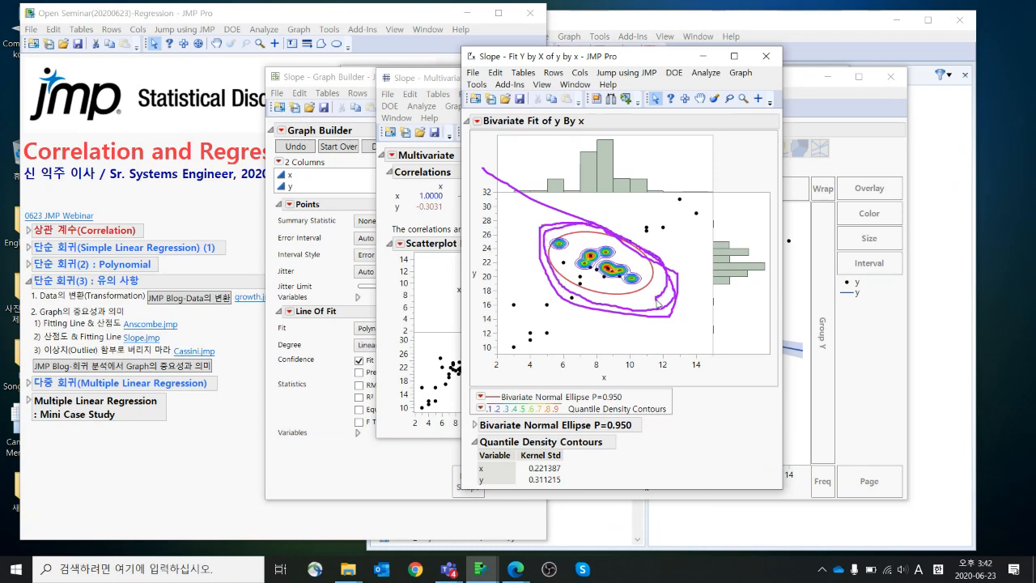
{"action": "key", "text": "e"}
{"action": "left_click_drag", "start_coordinate": [479, 172], "coordinate": [669, 311]}
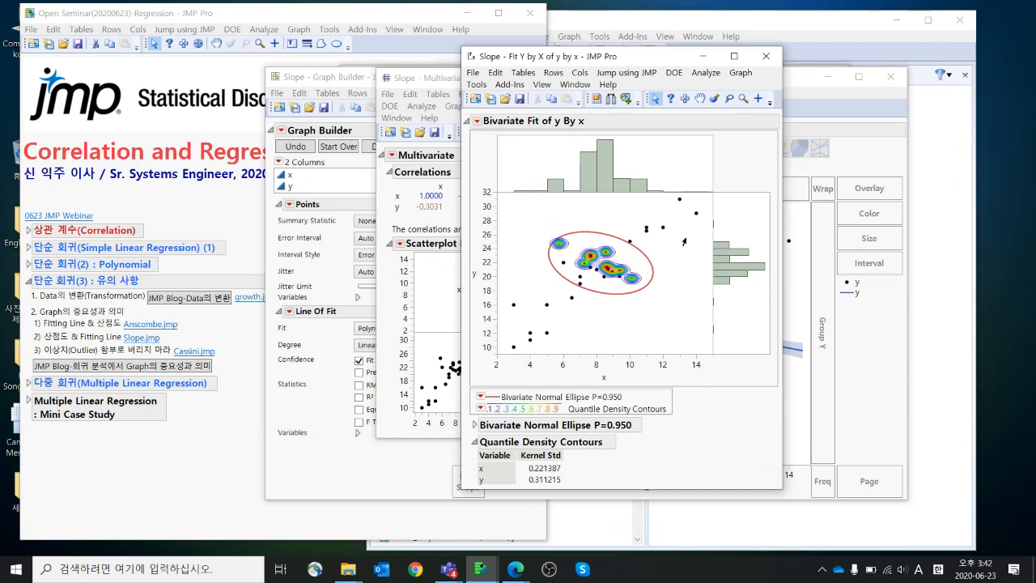
Close the bivariate report of y by x and open Cassini.jmp from the seminar journal
{"action": "left_click", "coordinate": [765, 56]}
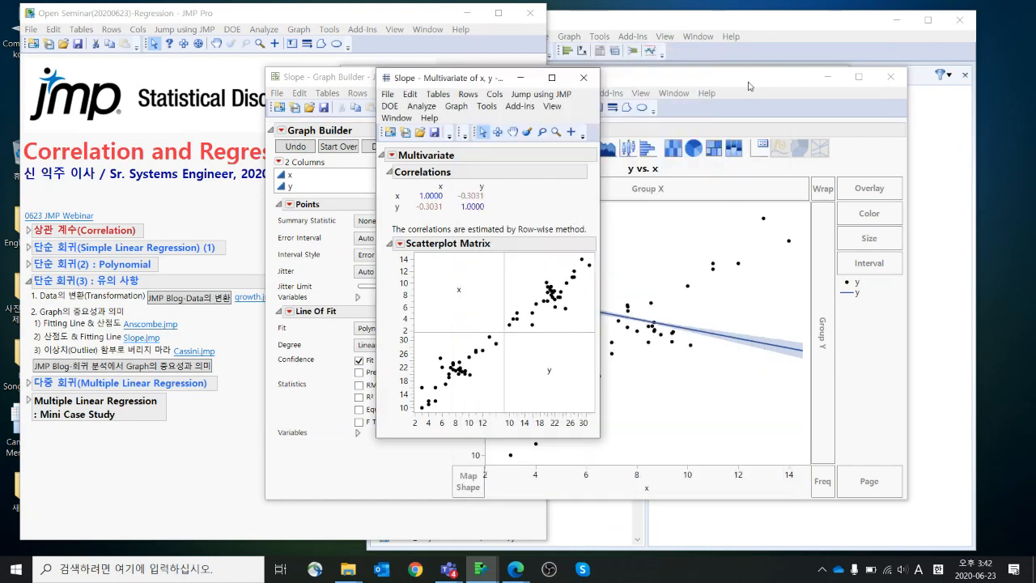
{"action": "left_click", "coordinate": [90, 316]}
{"action": "left_click", "coordinate": [93, 336]}
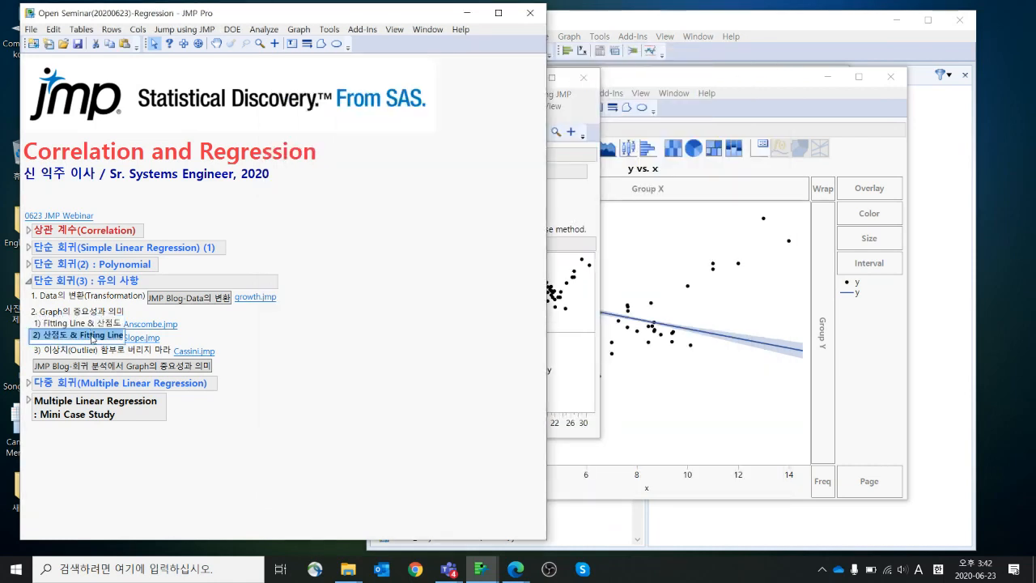
{"action": "left_click", "coordinate": [246, 333]}
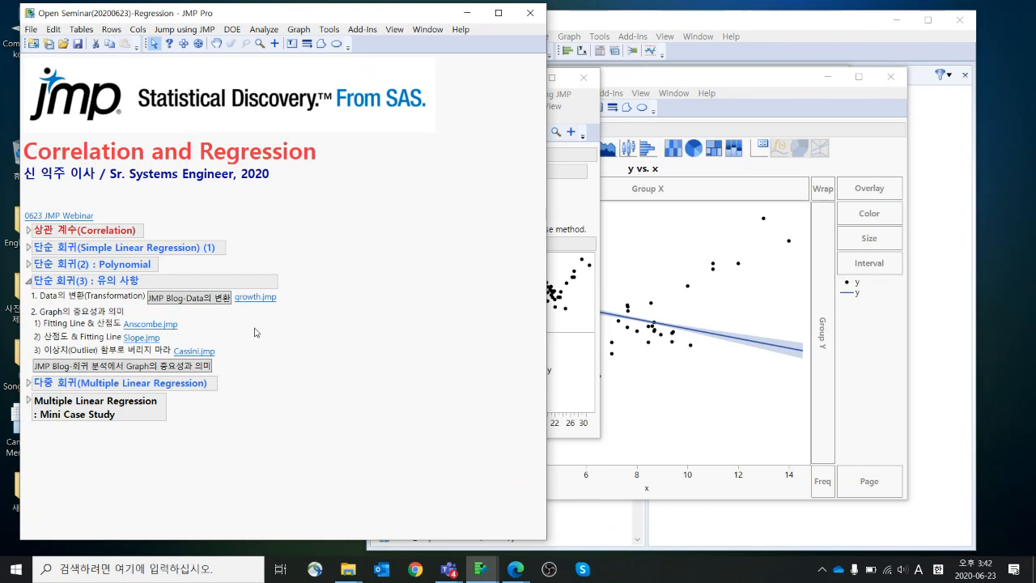
{"action": "left_click", "coordinate": [201, 353]}
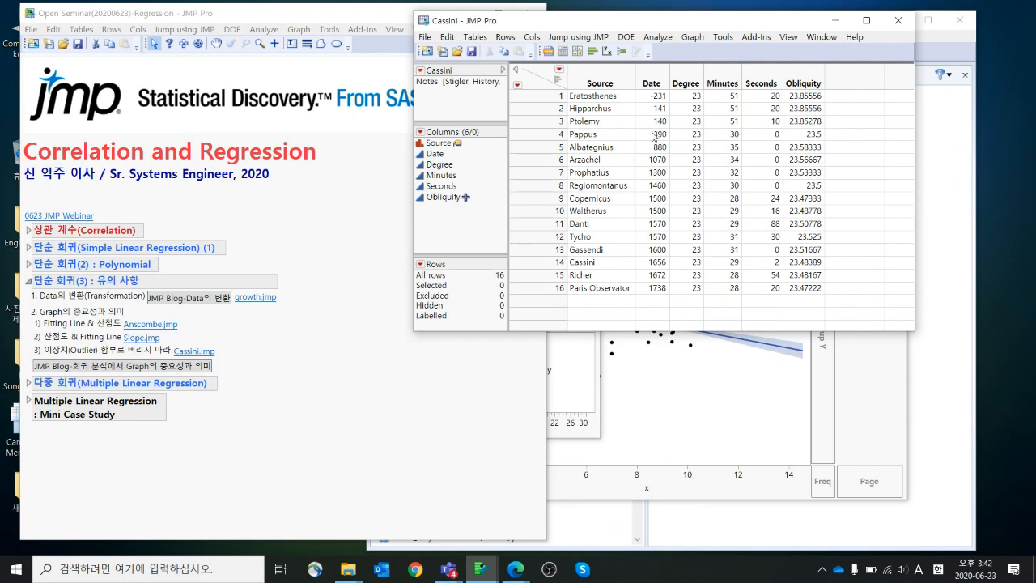
Highlight the Date and Obliquity columns of the Cassini table in turn to review their values
{"action": "left_click", "coordinate": [657, 81]}
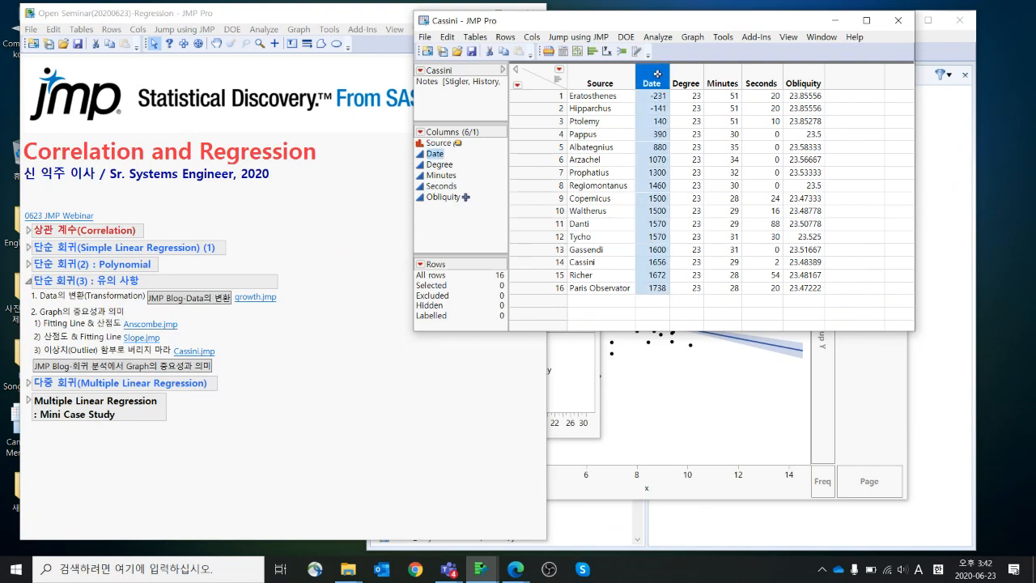
{"action": "left_click", "coordinate": [806, 72]}
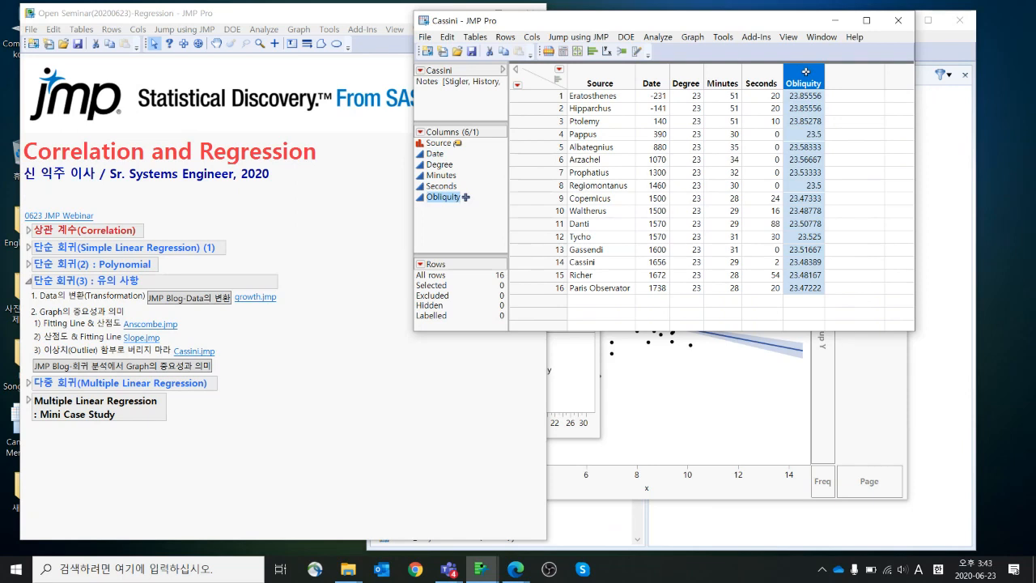
{"action": "left_click", "coordinate": [653, 81]}
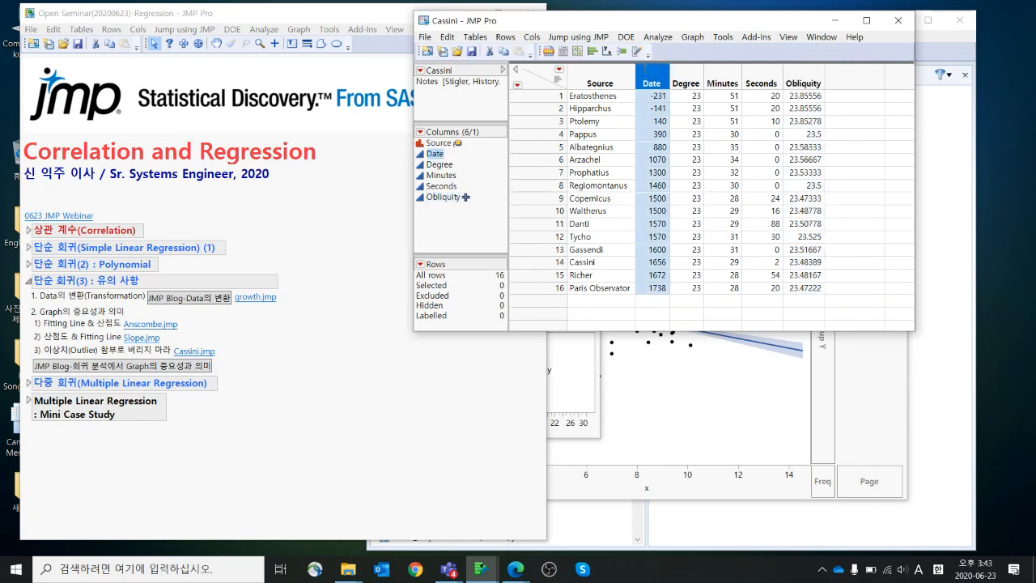
Run Fit Y by X on the Cassini table with Obliquity as the response and Date as the factor
{"action": "left_click", "coordinate": [657, 36]}
{"action": "left_click", "coordinate": [672, 70]}
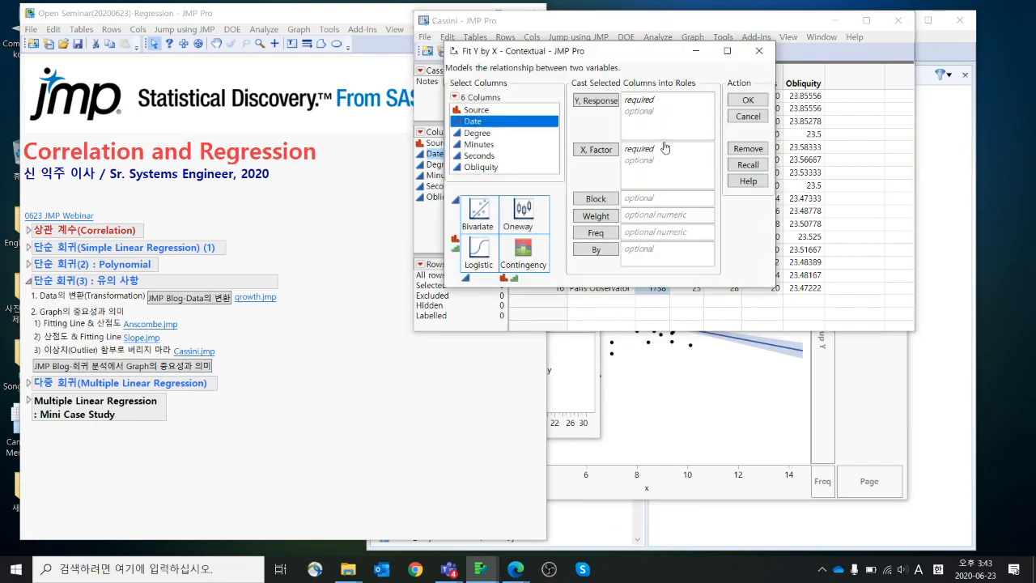
{"action": "left_click", "coordinate": [502, 167]}
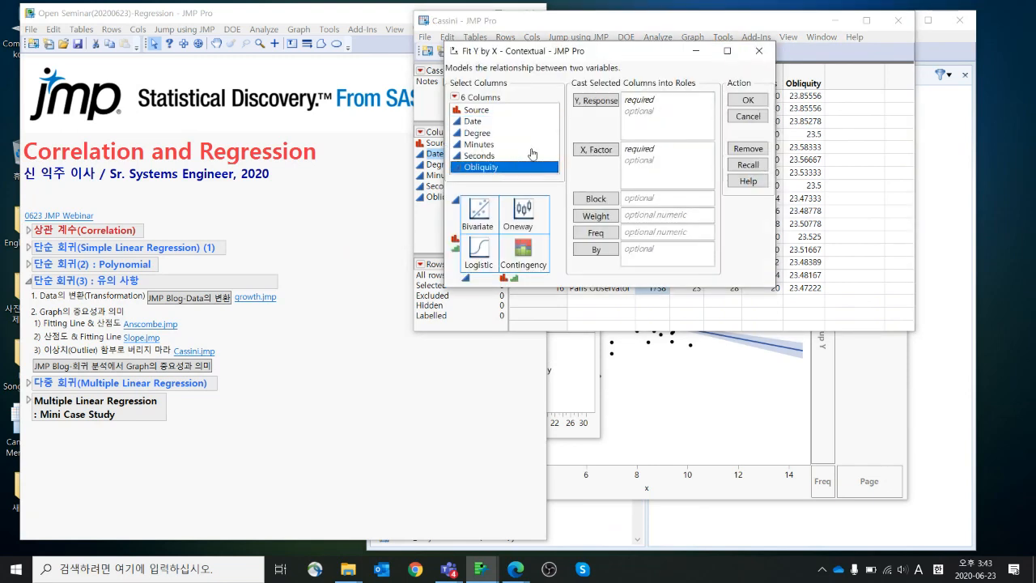
{"action": "left_click", "coordinate": [592, 104]}
{"action": "left_click", "coordinate": [521, 121]}
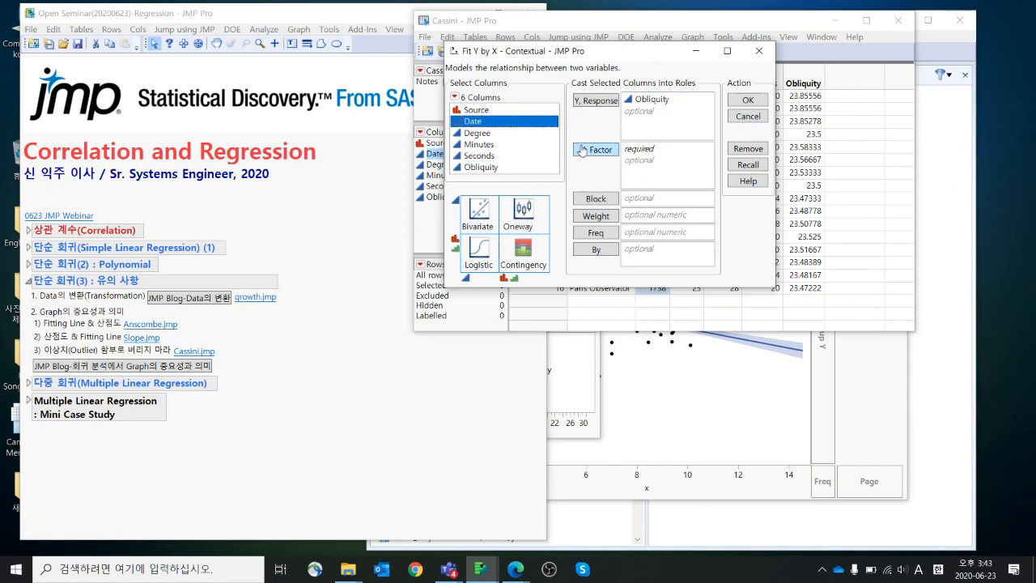
{"action": "left_click", "coordinate": [582, 150]}
{"action": "left_click", "coordinate": [747, 100]}
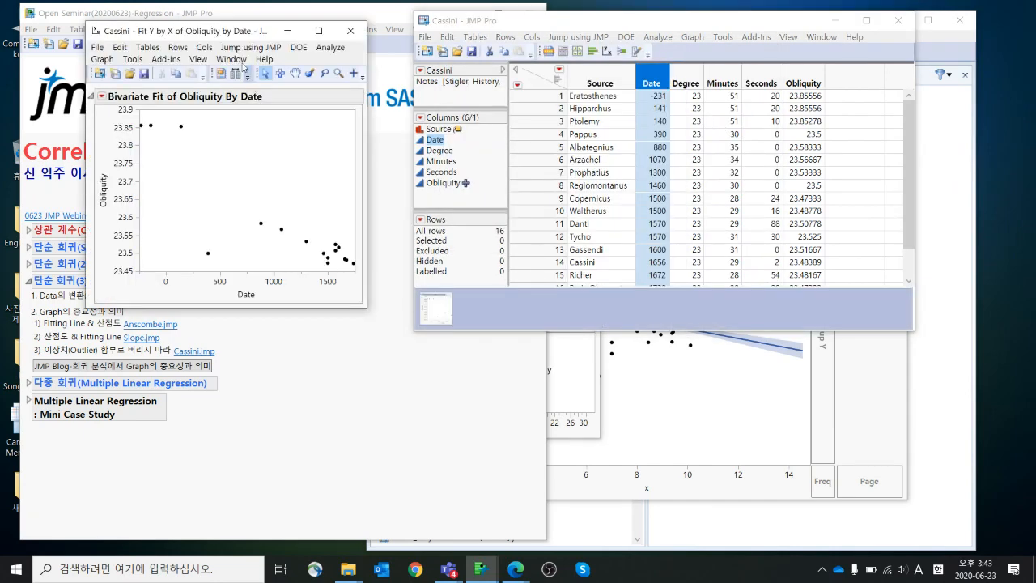
Move the bivariate report of Obliquity by Date over the data table, enlarge it, and fit a line to the points
{"action": "left_click_drag", "start_coordinate": [223, 36], "coordinate": [646, 36]}
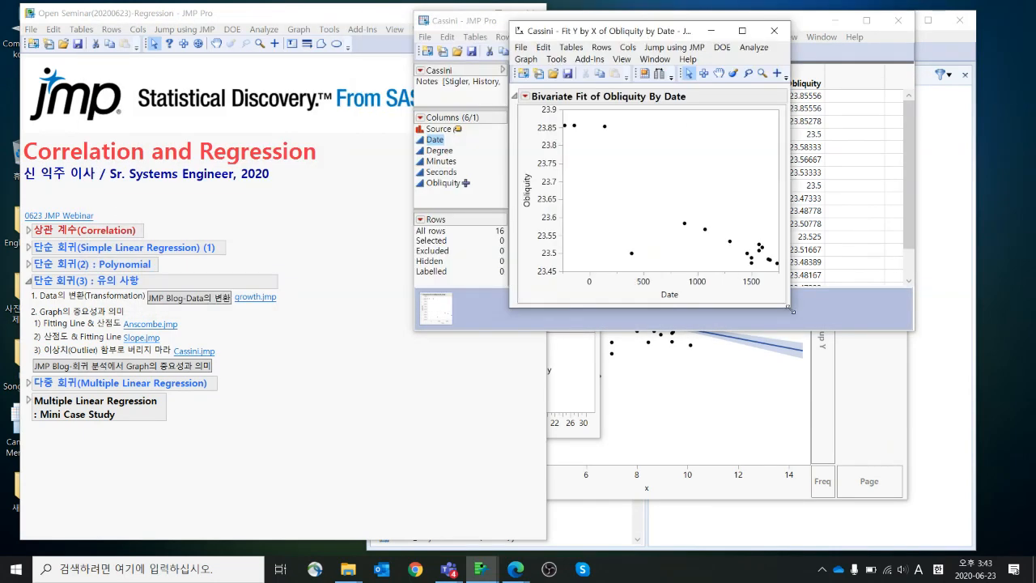
{"action": "left_click_drag", "start_coordinate": [789, 309], "coordinate": [865, 363]}
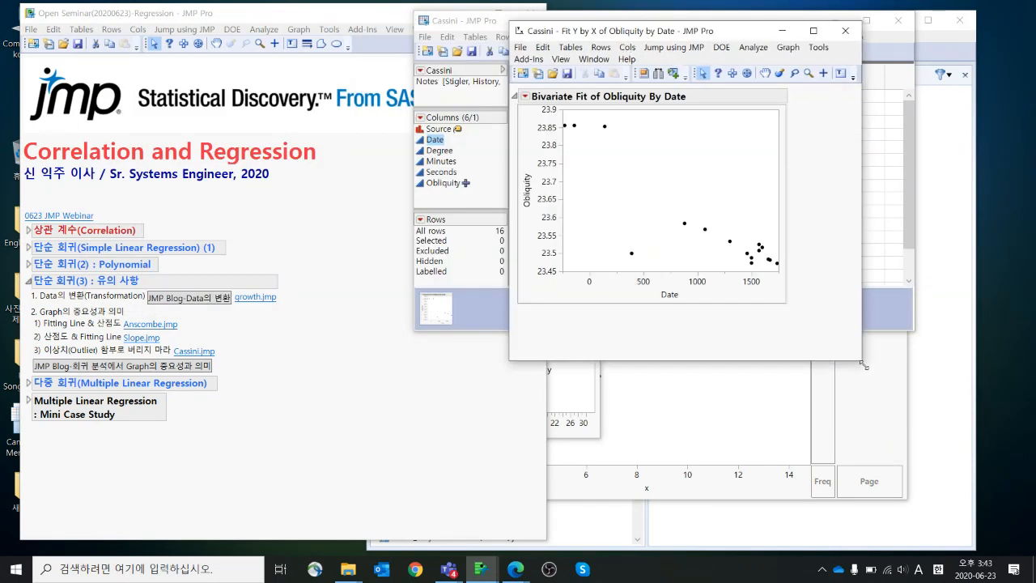
{"action": "left_click", "coordinate": [524, 96]}
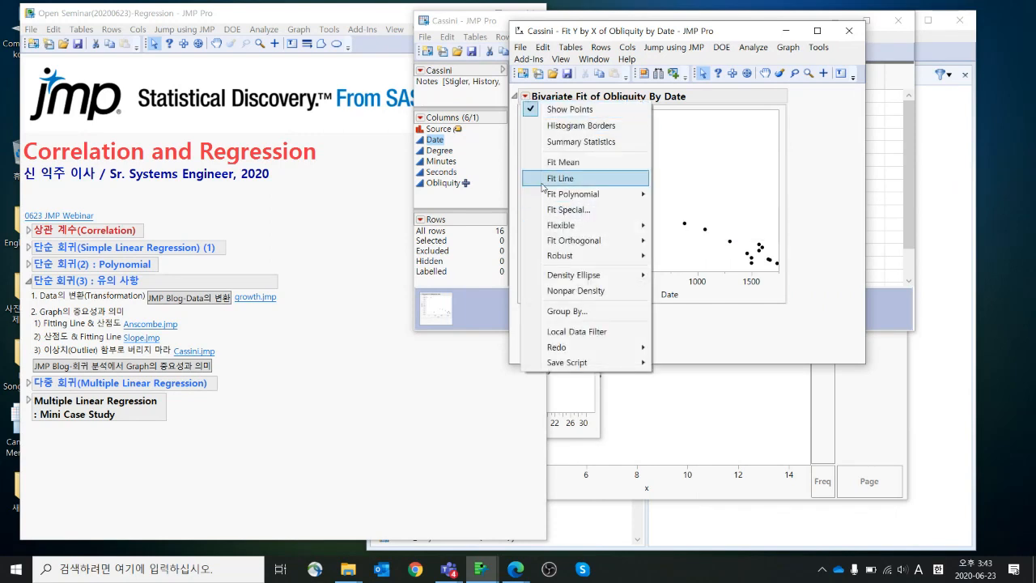
{"action": "left_click", "coordinate": [558, 178]}
{"action": "scroll", "coordinate": [555, 201], "scroll_direction": "up", "scroll_amount": 5}
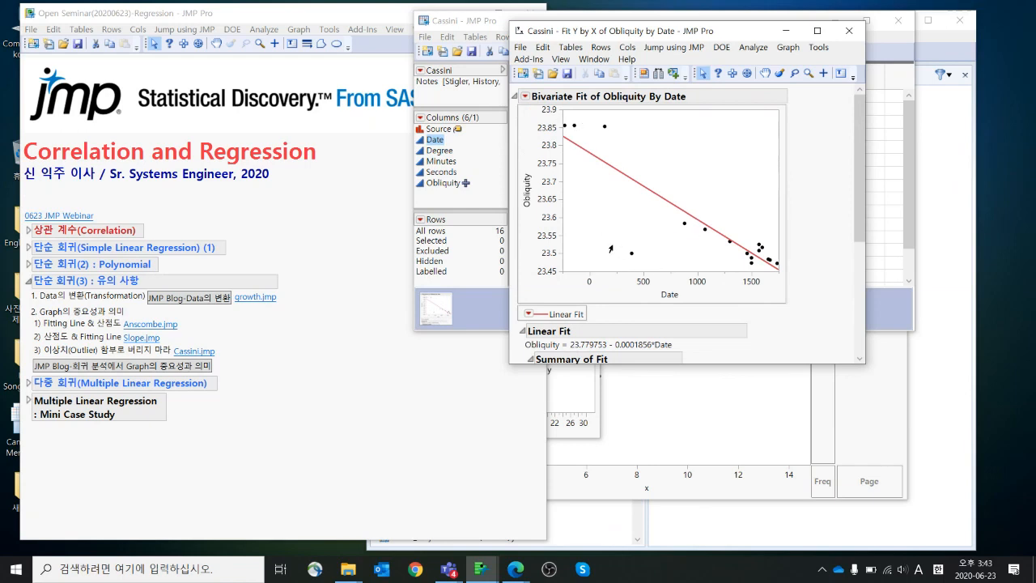
Hide and exclude the outlying point near Date 390 and enlarge the report to show the linear fit statistics
{"action": "left_click_drag", "start_coordinate": [610, 243], "coordinate": [651, 270]}
{"action": "mouse_move", "coordinate": [635, 255]}
{"action": "right_click", "coordinate": [631, 256]}
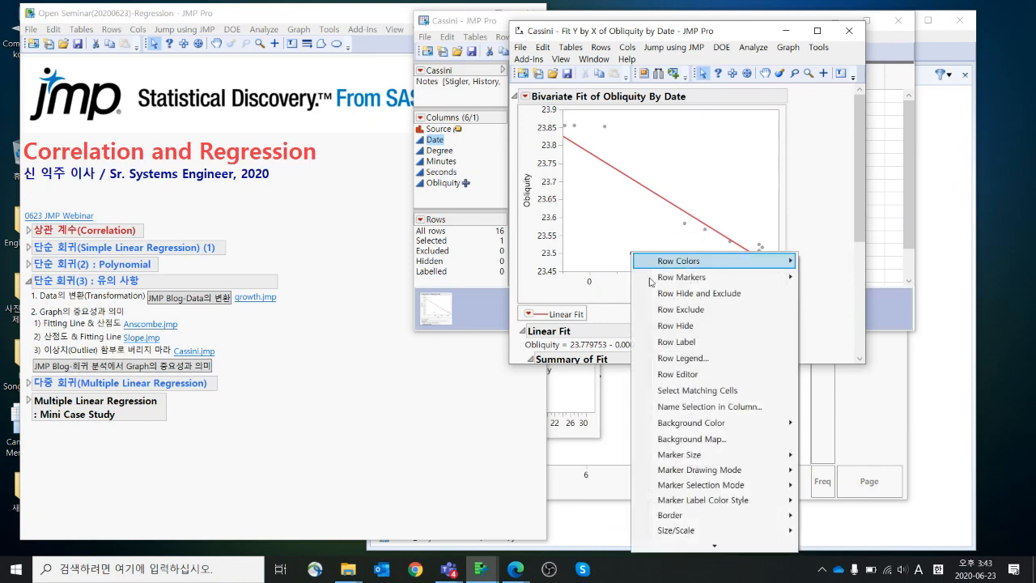
{"action": "left_click", "coordinate": [669, 296]}
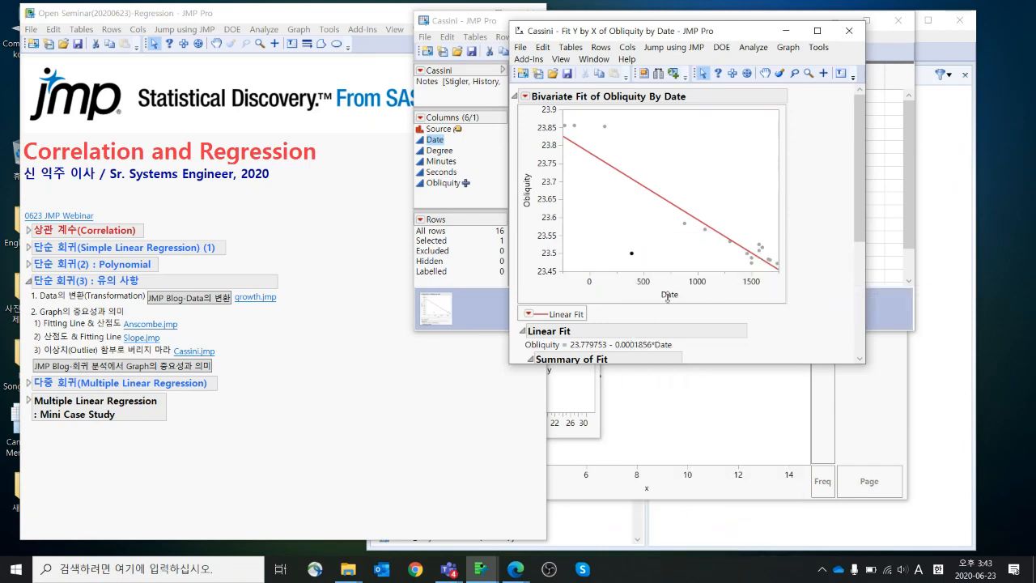
{"action": "left_click", "coordinate": [578, 209]}
{"action": "left_click_drag", "start_coordinate": [864, 362], "coordinate": [884, 523]}
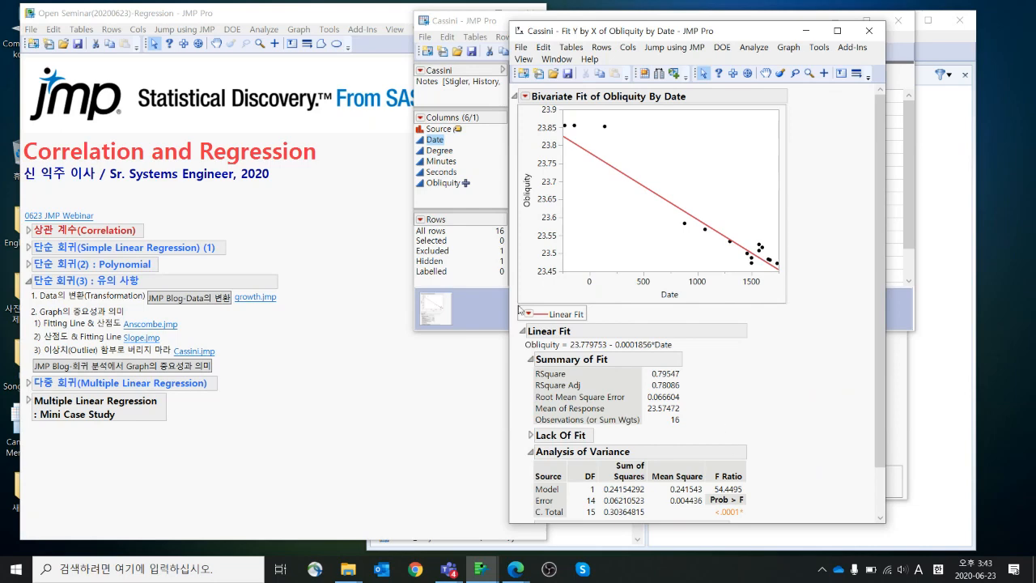
Open the JMP blog post on the importance of graphs in regression and review the Case 4 Cassini plot and data note
{"action": "left_click", "coordinate": [138, 374]}
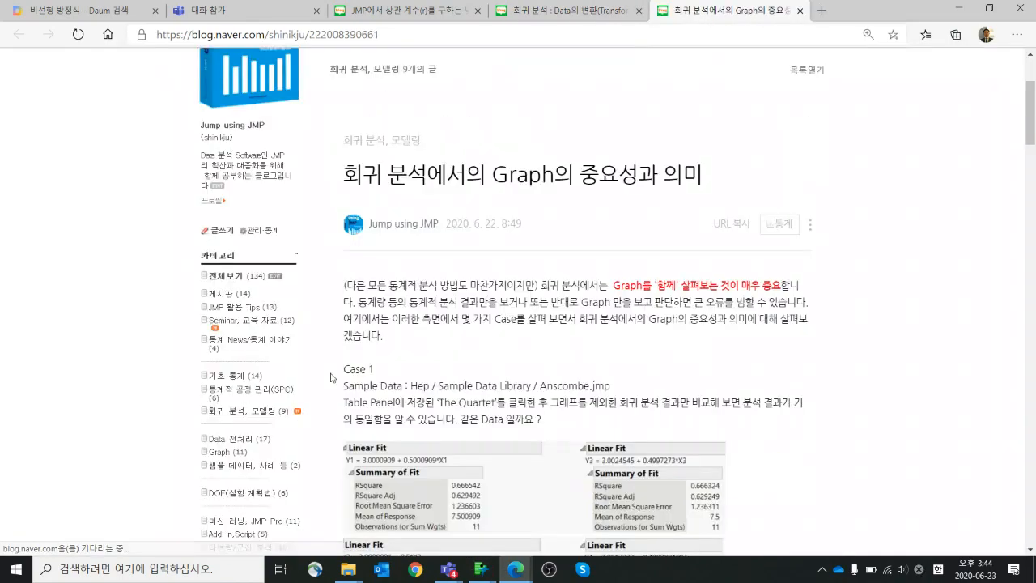
{"action": "scroll", "coordinate": [383, 366], "scroll_direction": "down", "scroll_amount": 10}
{"action": "scroll", "coordinate": [384, 366], "scroll_direction": "down", "scroll_amount": 15}
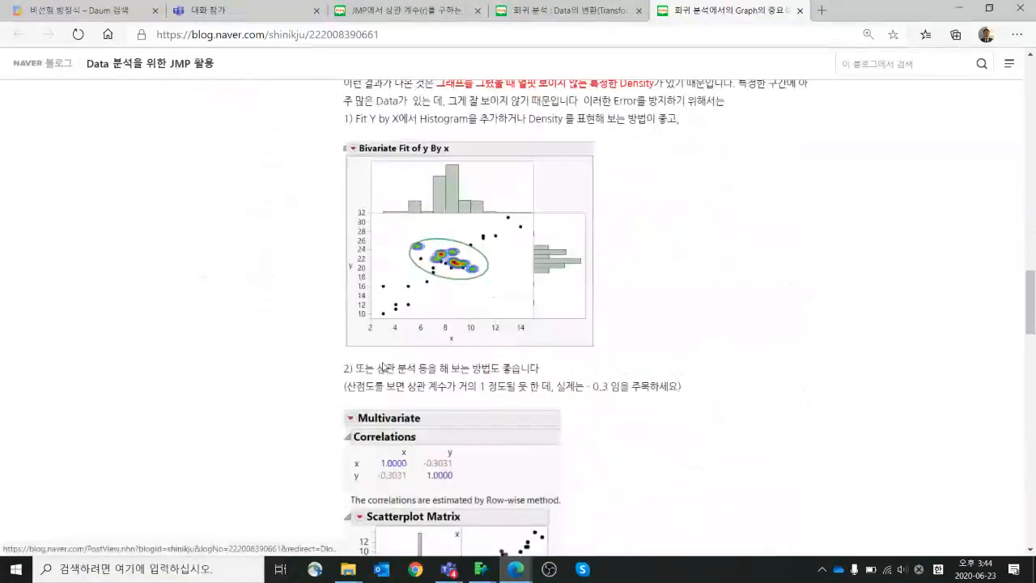
{"action": "scroll", "coordinate": [379, 367], "scroll_direction": "down", "scroll_amount": 2}
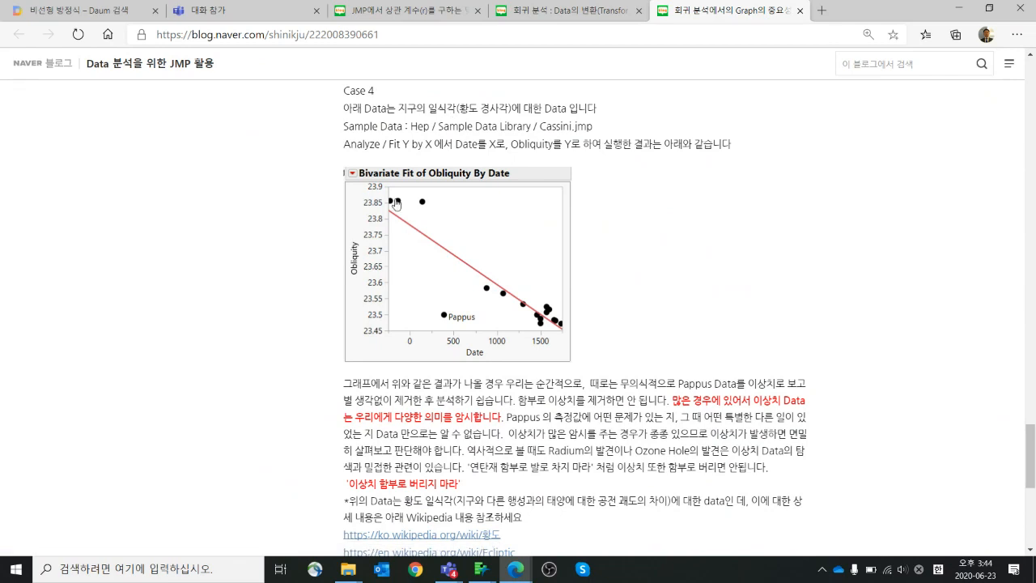
{"action": "left_click_drag", "start_coordinate": [456, 500], "coordinate": [668, 510]}
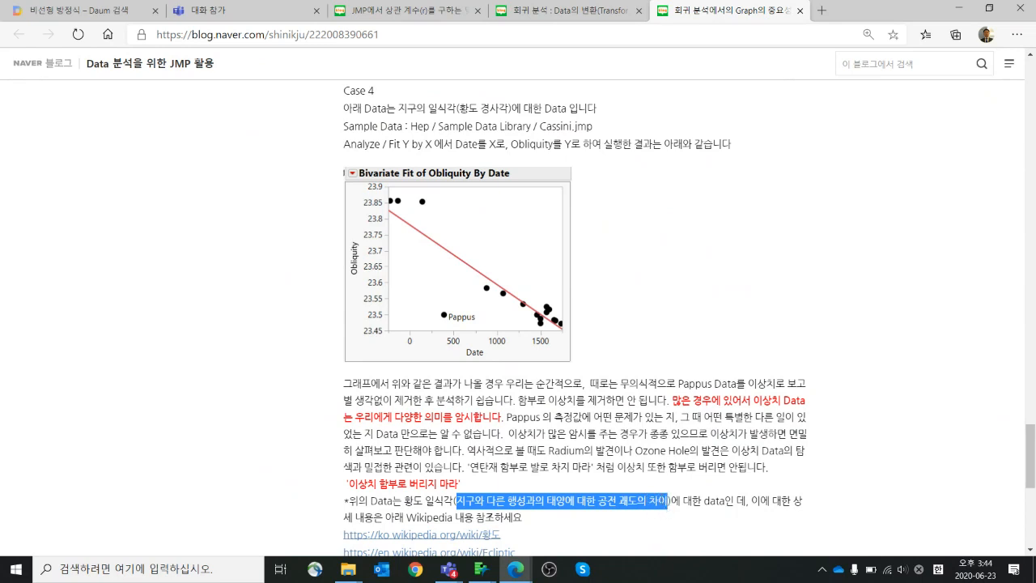
{"action": "left_click", "coordinate": [653, 277]}
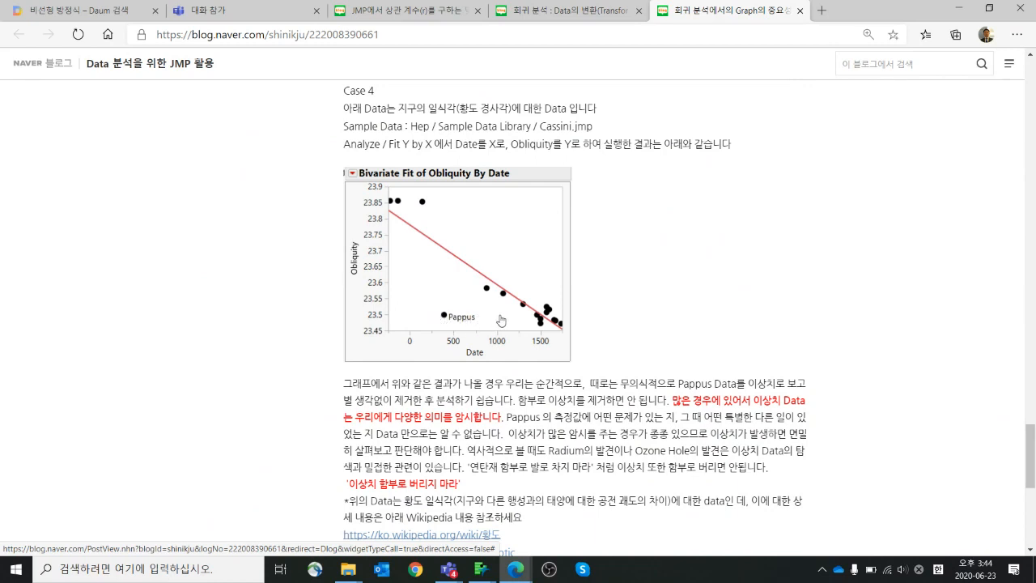
Highlight the Case 4 passages on what outliers imply, the Radium and Ozone Hole examples, and not discarding outliers carelessly
{"action": "left_click_drag", "start_coordinate": [678, 400], "coordinate": [503, 418]}
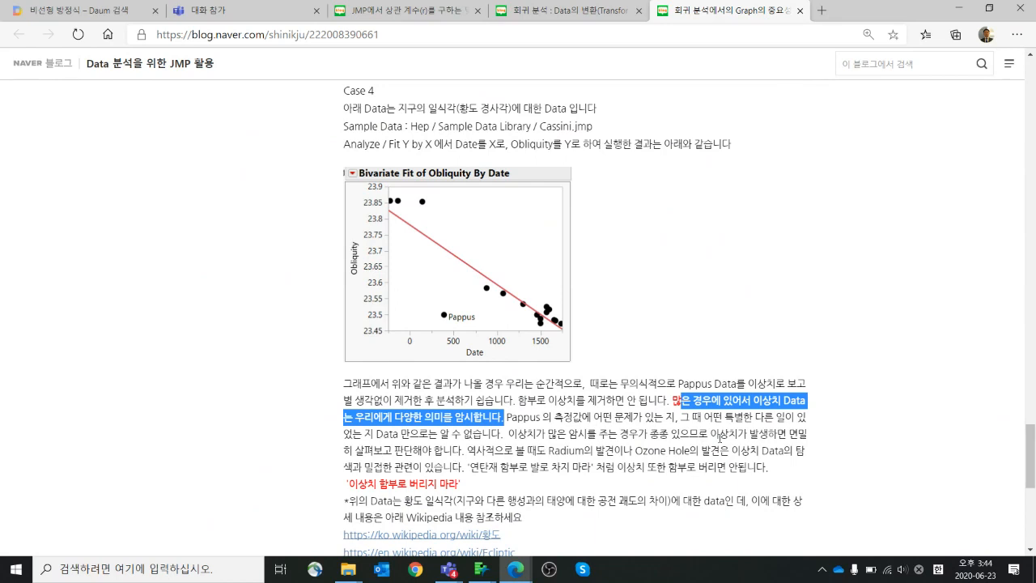
{"action": "left_click_drag", "start_coordinate": [709, 437], "coordinate": [463, 450]}
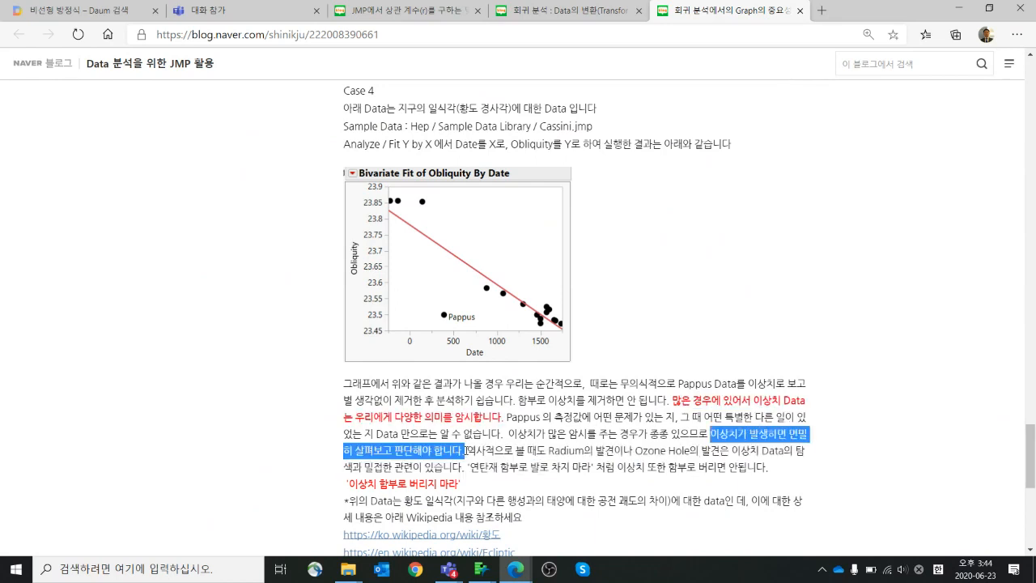
{"action": "left_click_drag", "start_coordinate": [463, 449], "coordinate": [704, 450]}
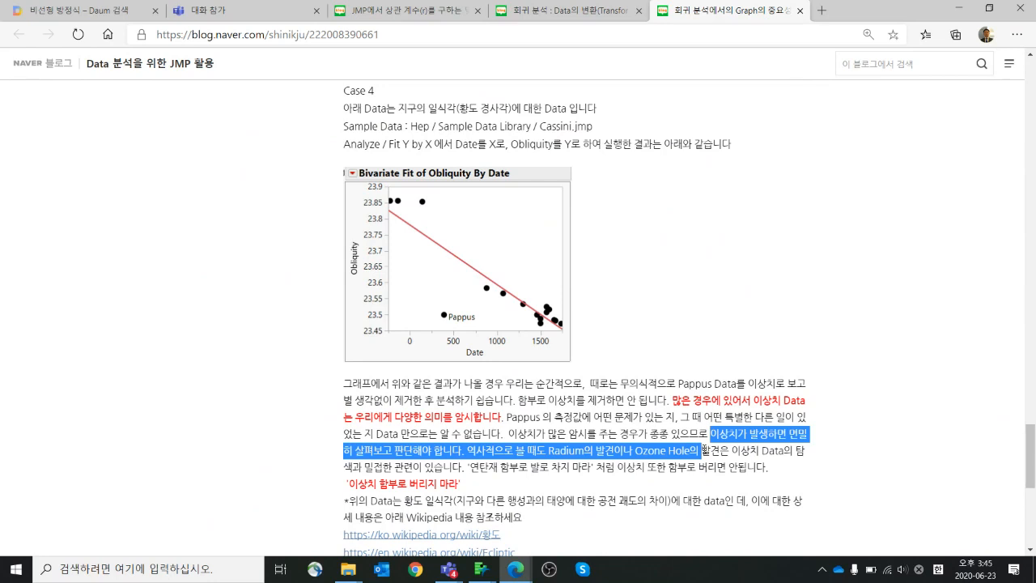
{"action": "left_click_drag", "start_coordinate": [703, 450], "coordinate": [785, 450]}
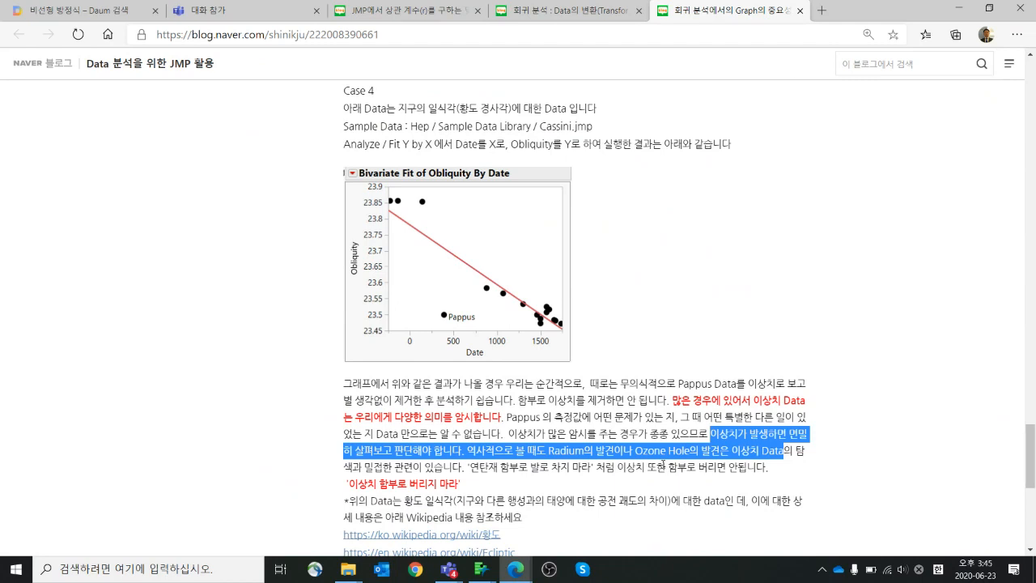
{"action": "left_click", "coordinate": [495, 469]}
{"action": "left_click_drag", "start_coordinate": [470, 467], "coordinate": [591, 467]}
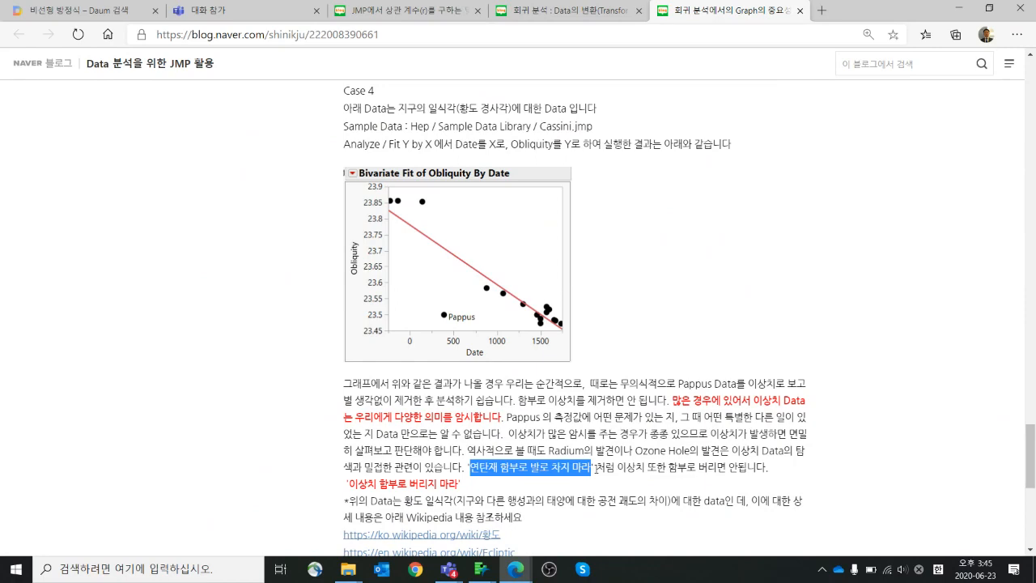
{"action": "left_click_drag", "start_coordinate": [357, 484], "coordinate": [443, 467]}
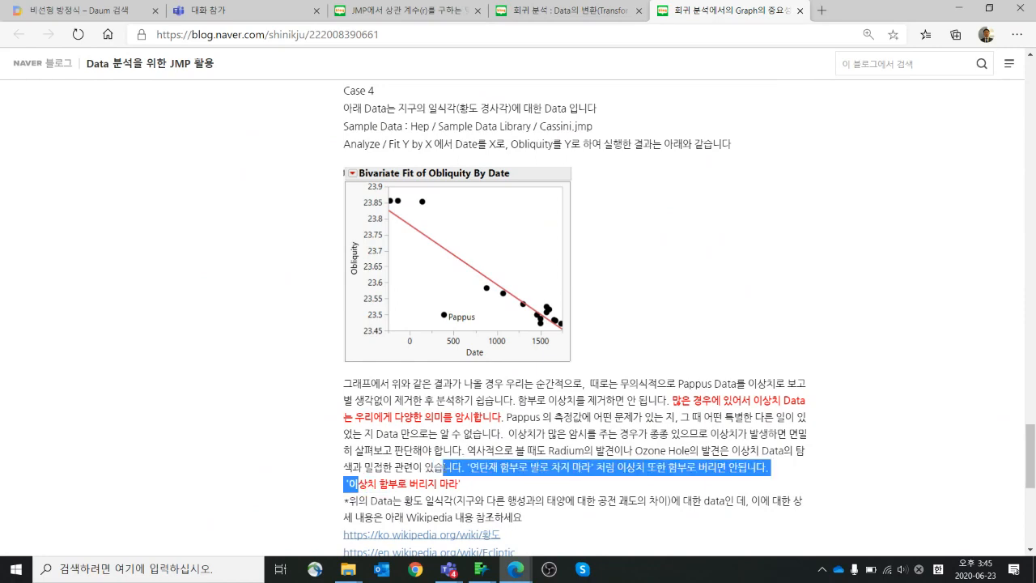
{"action": "scroll", "coordinate": [466, 467], "scroll_direction": "up", "scroll_amount": 3}
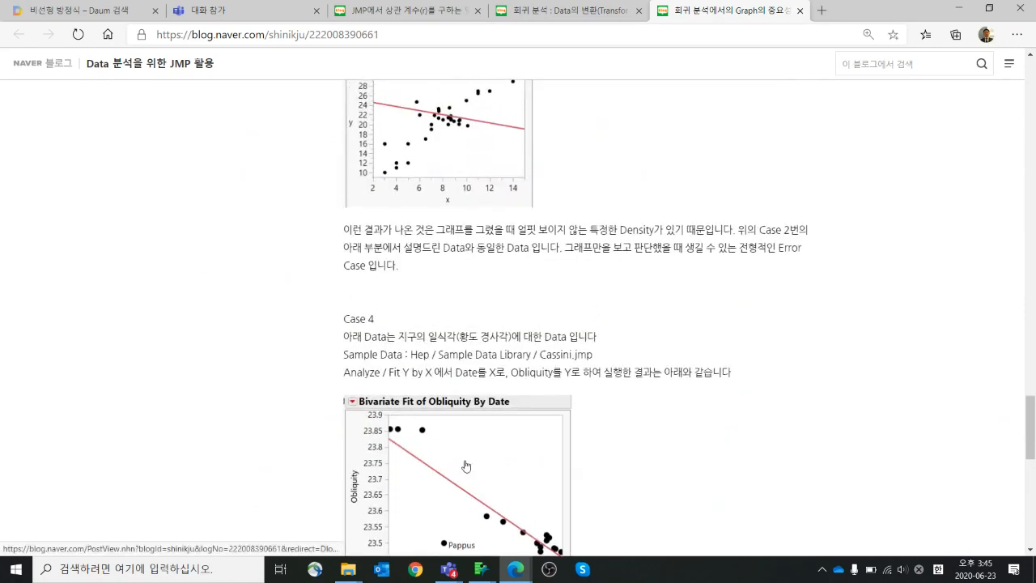
Return to the JMP seminar journal, collapse the third simple regression section, and expand the Multiple Linear Regression section
{"action": "left_click", "coordinate": [958, 8]}
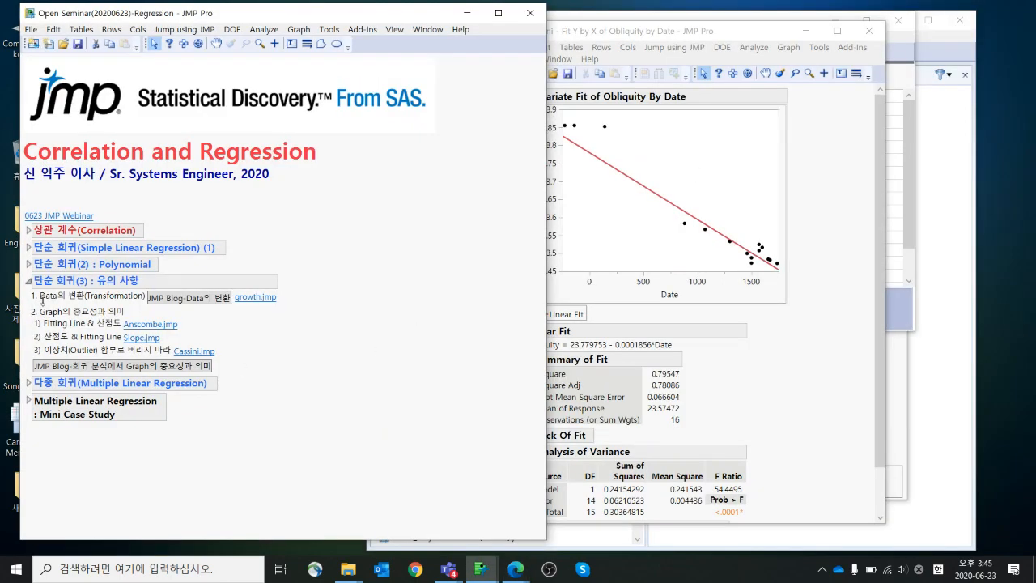
{"action": "left_click", "coordinate": [28, 281]}
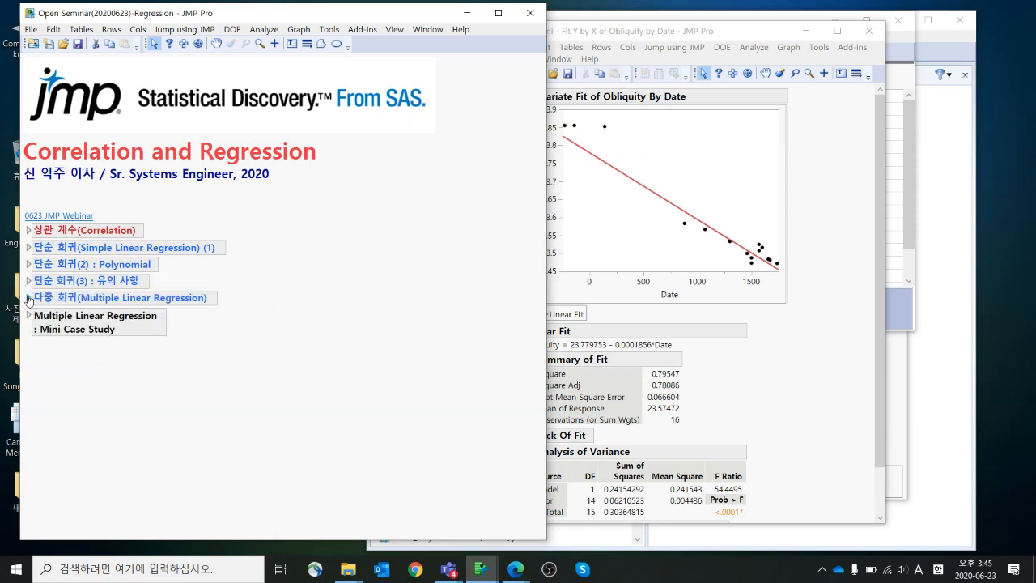
{"action": "left_click", "coordinate": [29, 298]}
Close the Obliquity by Date report and the Cassini data table without saving changes
{"action": "left_click", "coordinate": [870, 32]}
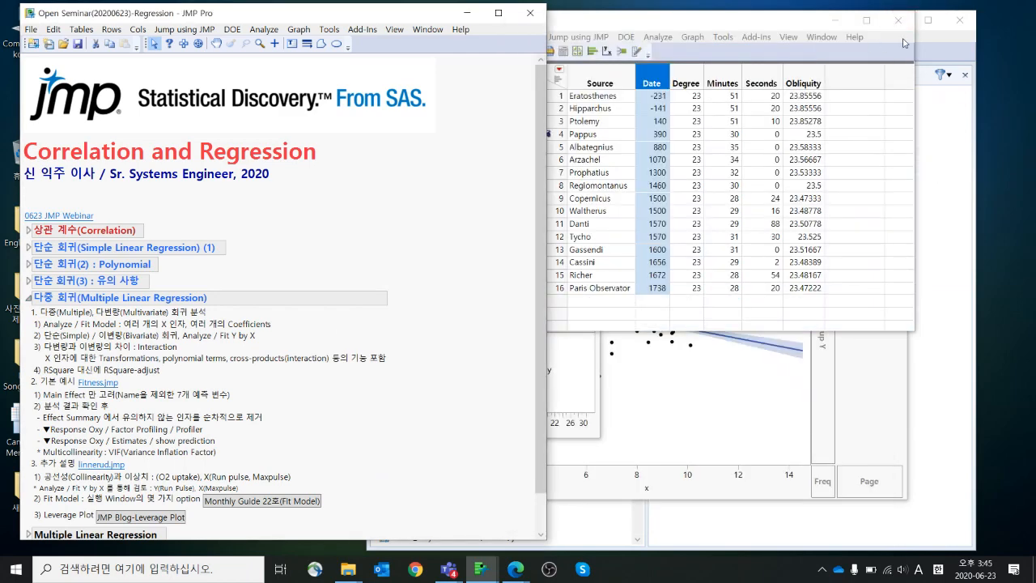
{"action": "left_click", "coordinate": [896, 26]}
{"action": "left_click", "coordinate": [896, 27]}
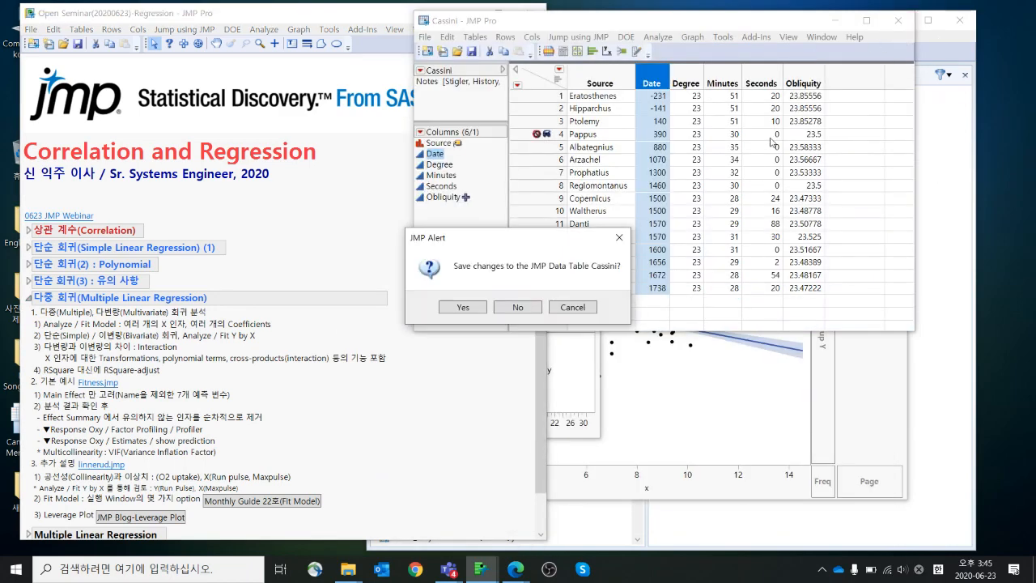
{"action": "left_click", "coordinate": [520, 308]}
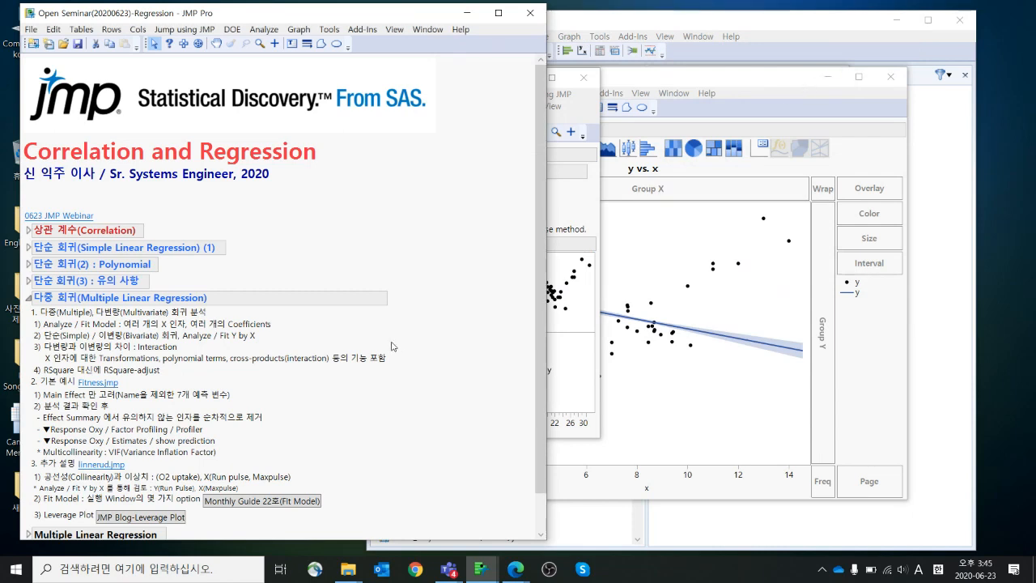
Review the multiple regression outline, highlighting the Analyze / Fit Model line and the RSquare-adjust line
{"action": "scroll", "coordinate": [376, 353], "scroll_direction": "down", "scroll_amount": 2}
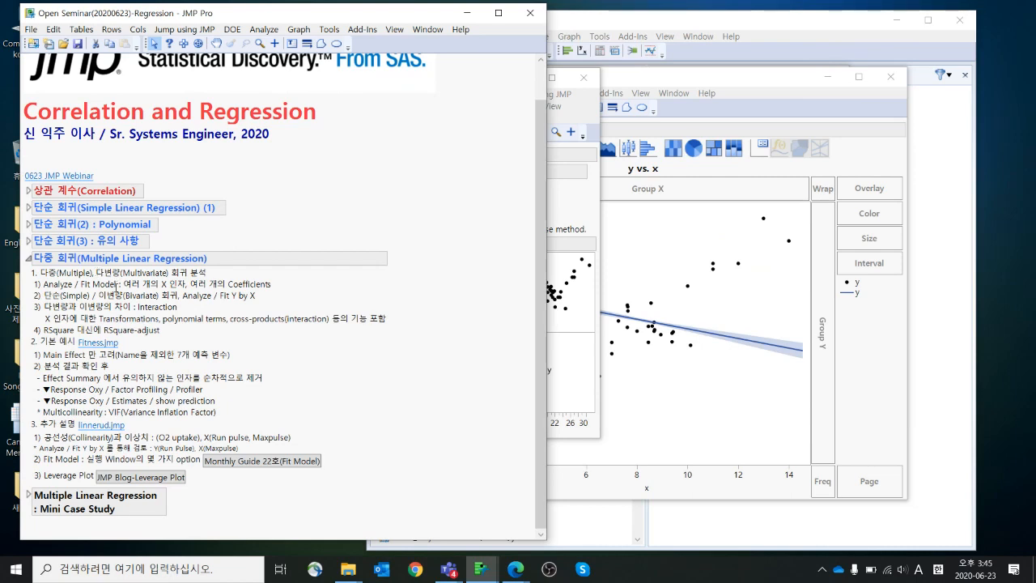
{"action": "left_click", "coordinate": [118, 286]}
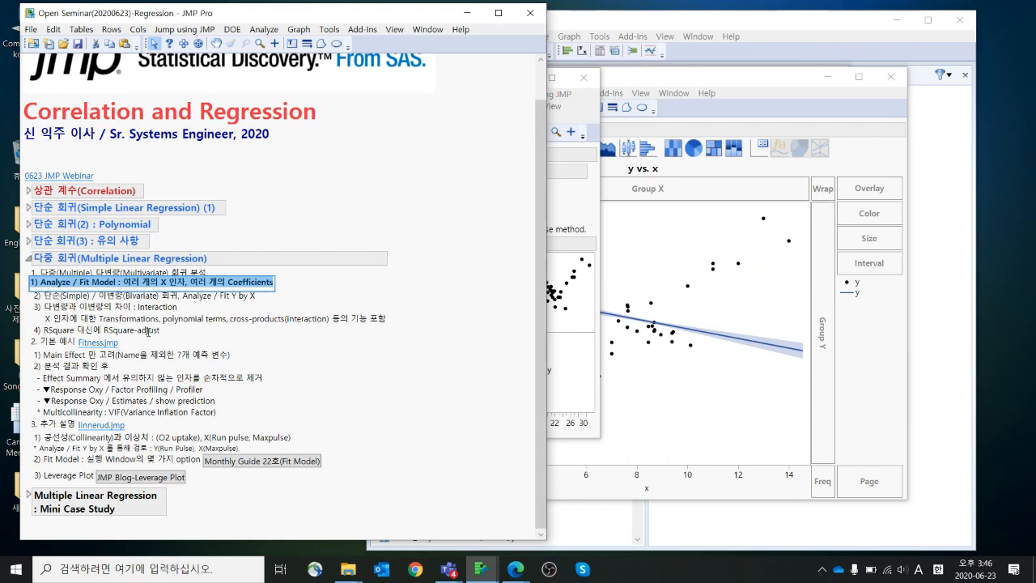
{"action": "left_click", "coordinate": [150, 331]}
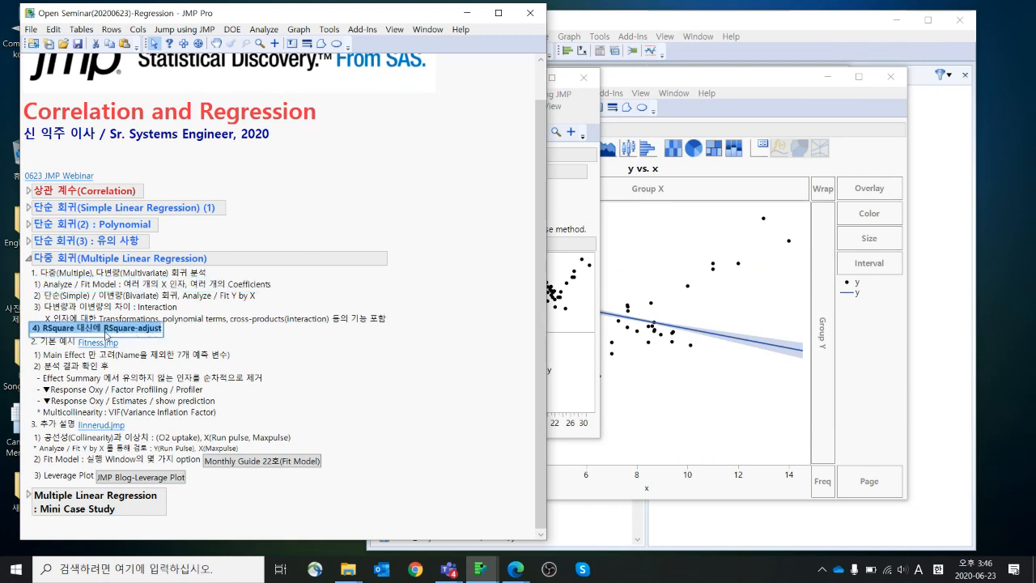
{"action": "left_click", "coordinate": [179, 333]}
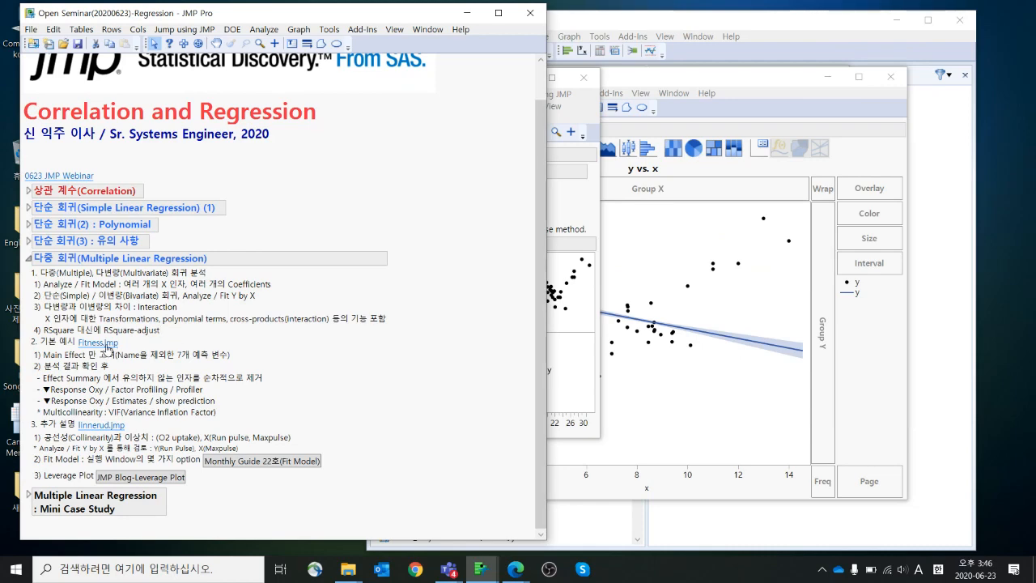
Open Fitness.jmp from the journal, extend its window to show all rows, and select the Oxy column
{"action": "left_click", "coordinate": [107, 344]}
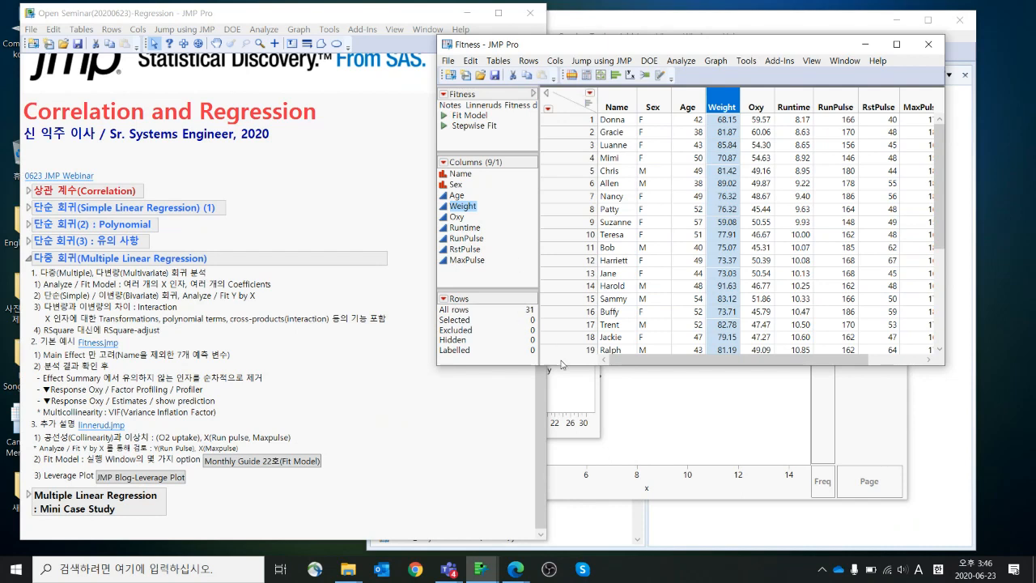
{"action": "left_click_drag", "start_coordinate": [562, 364], "coordinate": [562, 536]}
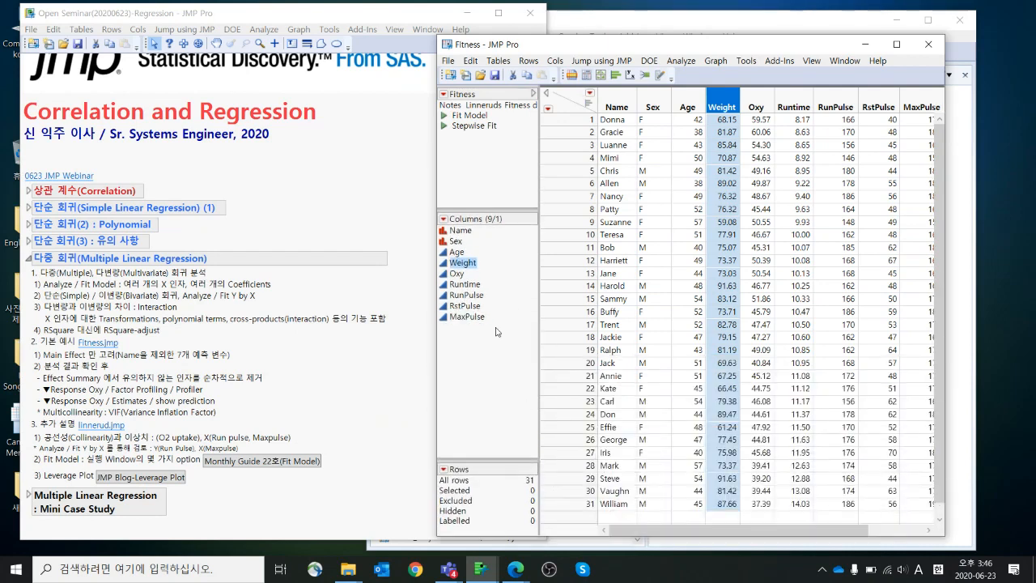
{"action": "left_click", "coordinate": [478, 276]}
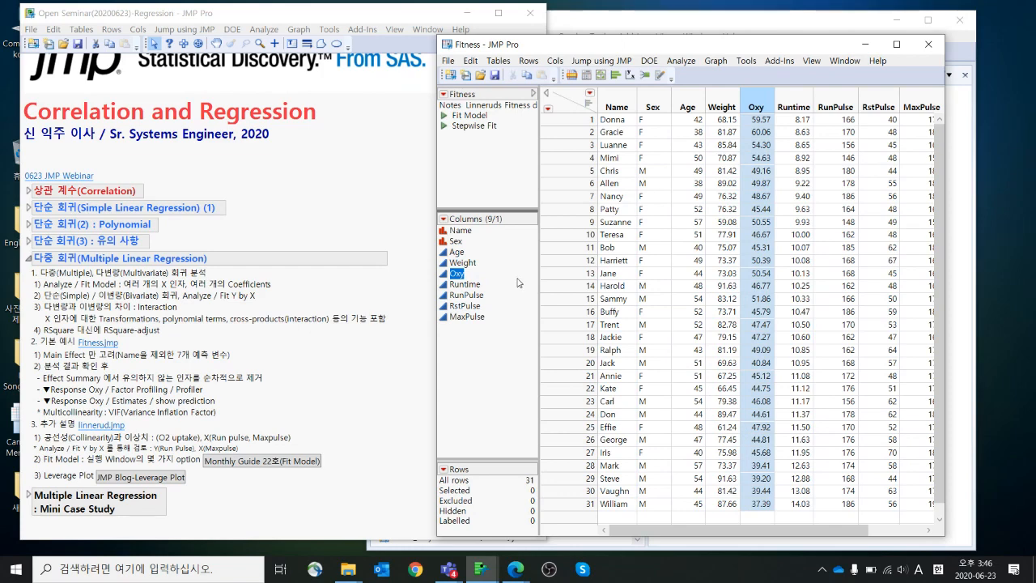
Open Fit Model for Fitness and add Sex, Age, Weight, Runtime, RunPulse, RstPulse and MaxPulse as model effects
{"action": "left_click_drag", "start_coordinate": [496, 243], "coordinate": [500, 321]}
{"action": "left_click", "coordinate": [497, 262], "text": "ctrl"}
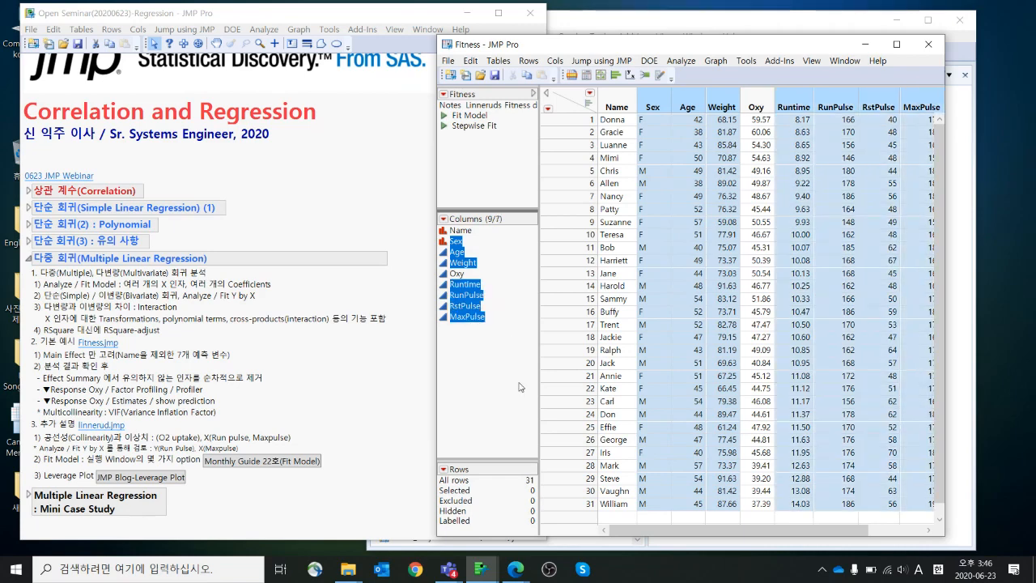
{"action": "left_click_drag", "start_coordinate": [672, 51], "coordinate": [588, 38]}
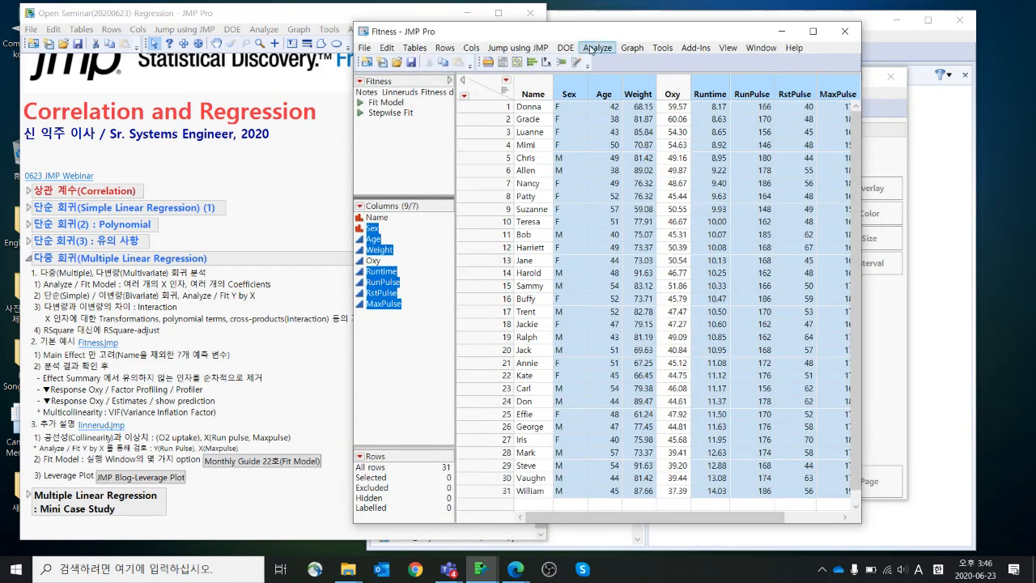
{"action": "left_click", "coordinate": [596, 47]}
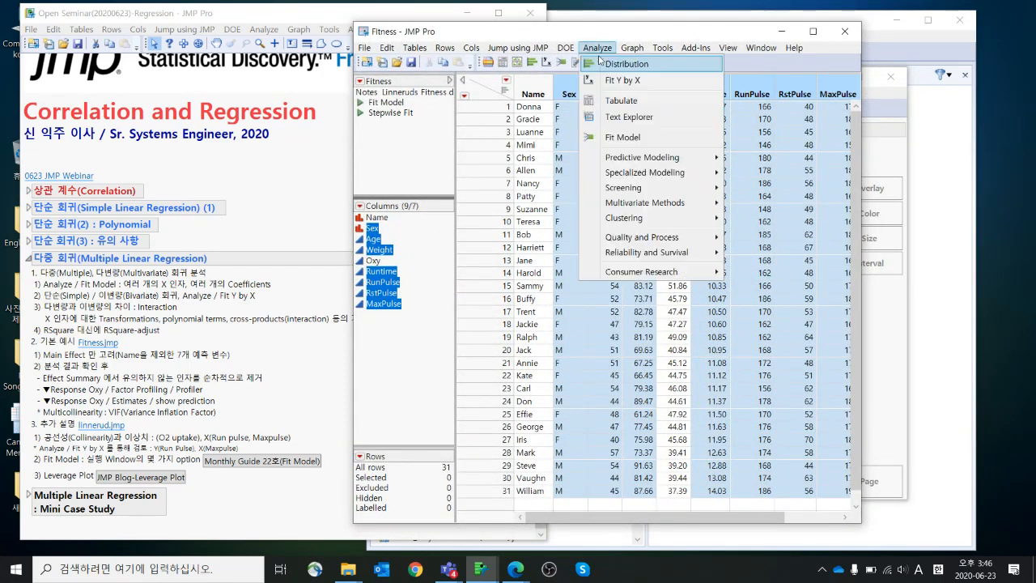
{"action": "left_click", "coordinate": [633, 139]}
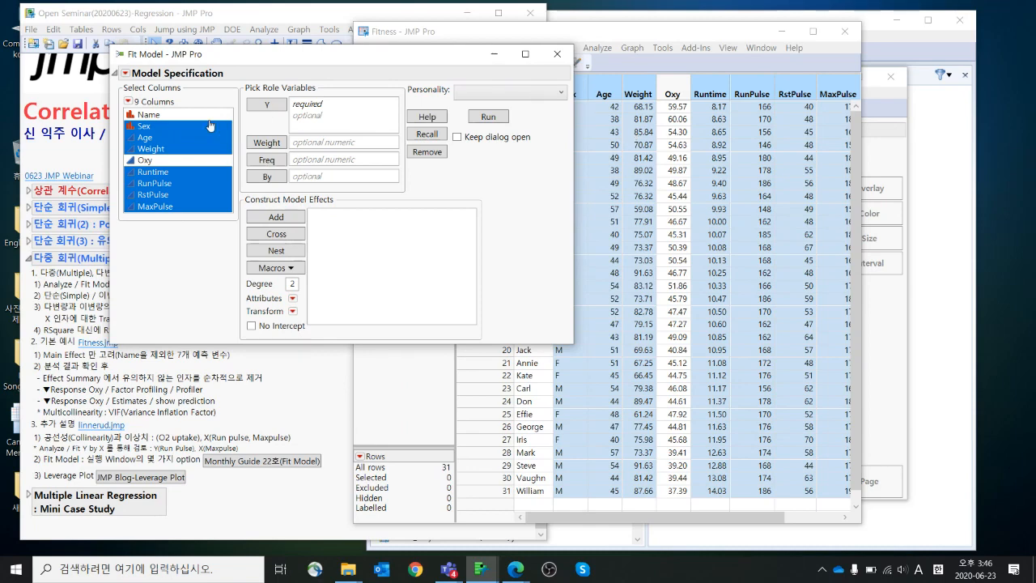
{"action": "left_click", "coordinate": [273, 218]}
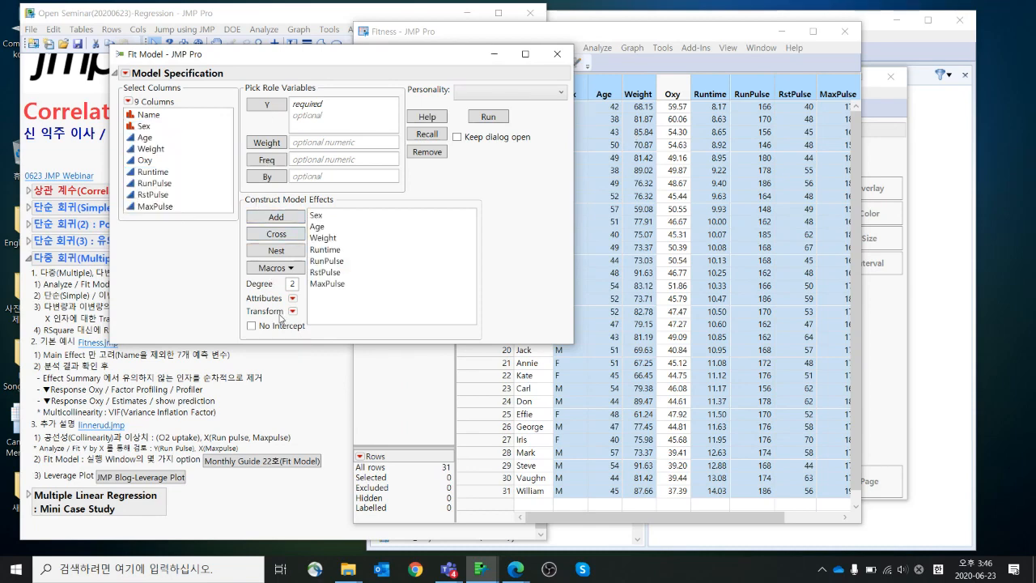
Assign Oxy as the Y response and run the Standard Least Squares model with Effect Leverage emphasis
{"action": "left_click", "coordinate": [160, 162]}
{"action": "left_click", "coordinate": [278, 106]}
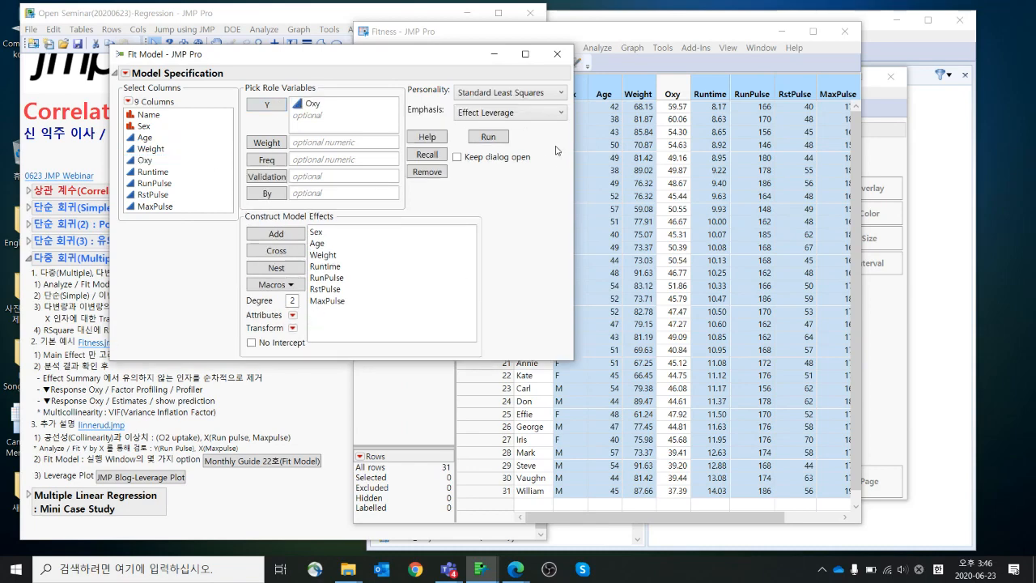
{"action": "left_click", "coordinate": [490, 137]}
{"action": "left_click_drag", "start_coordinate": [497, 12], "coordinate": [770, 57]}
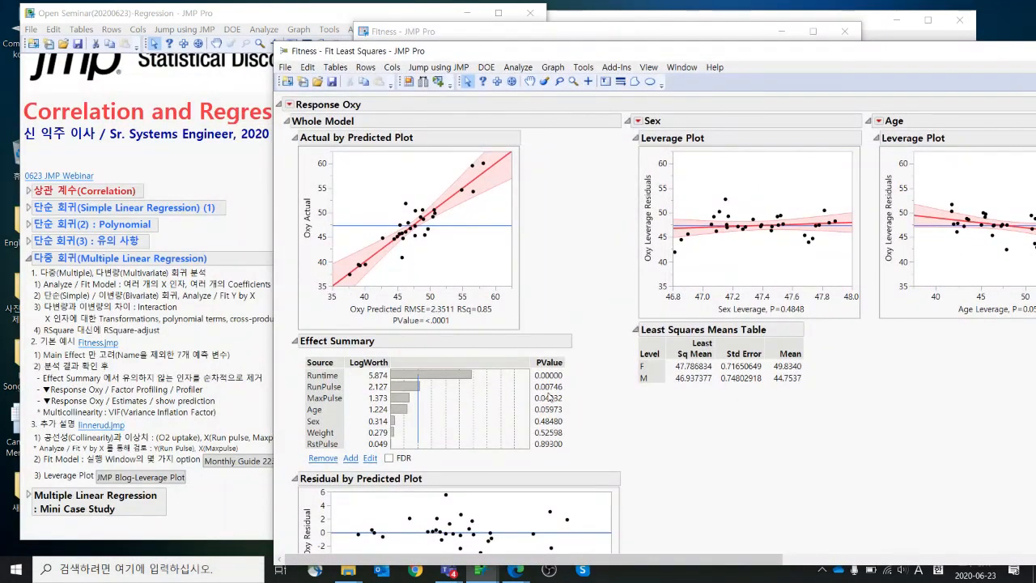
Examine the Effect Summary p-values, marking them on screen, and extend the report window to show more of the results
{"action": "scroll", "coordinate": [548, 397], "scroll_direction": "down", "scroll_amount": 3}
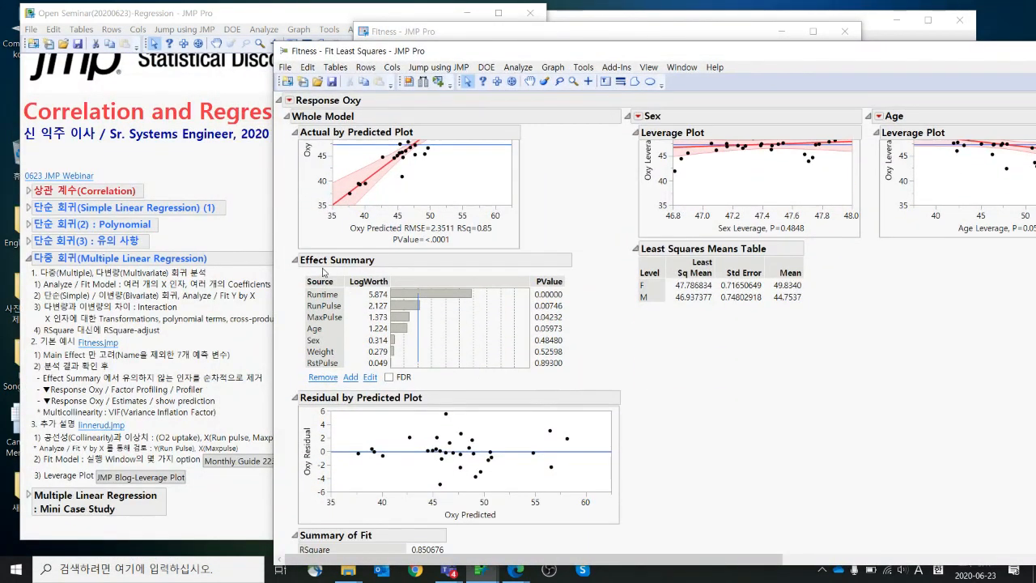
{"action": "left_click_drag", "start_coordinate": [580, 281], "coordinate": [614, 340]}
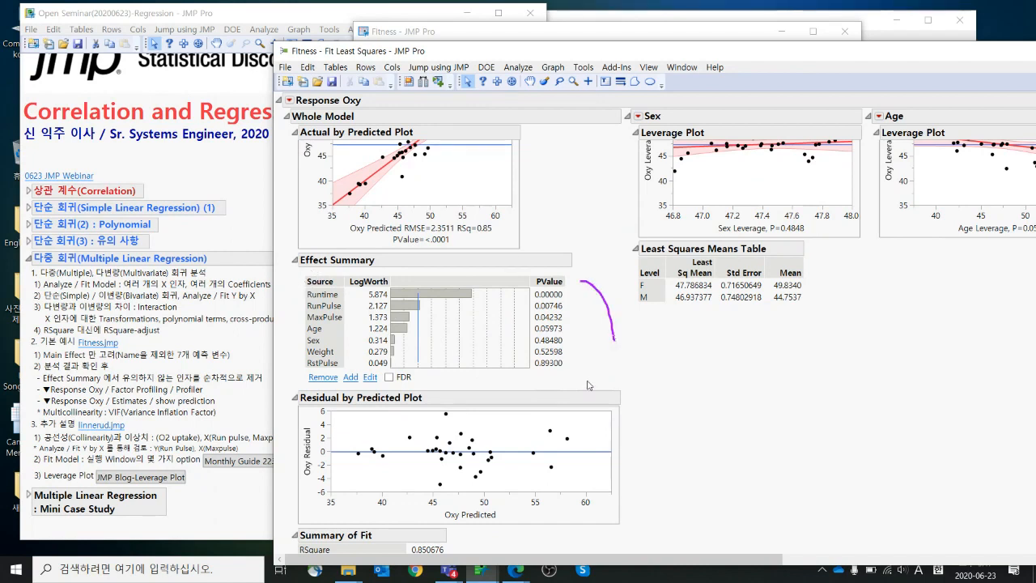
{"action": "left_click_drag", "start_coordinate": [589, 385], "coordinate": [580, 394]}
{"action": "key", "text": "Escape"}
{"action": "left_click_drag", "start_coordinate": [651, 56], "coordinate": [662, 21]}
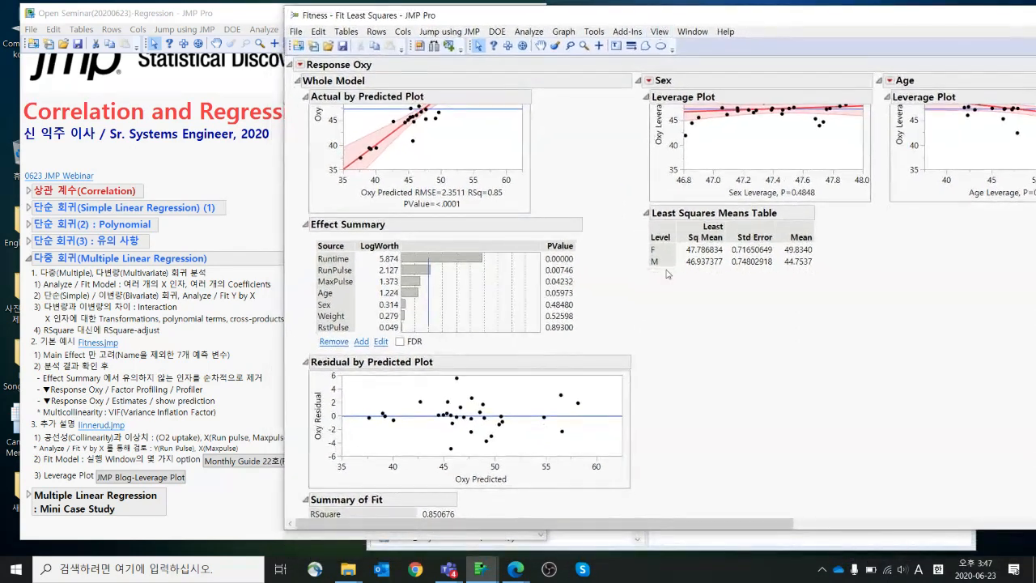
{"action": "left_click_drag", "start_coordinate": [838, 531], "coordinate": [845, 562]}
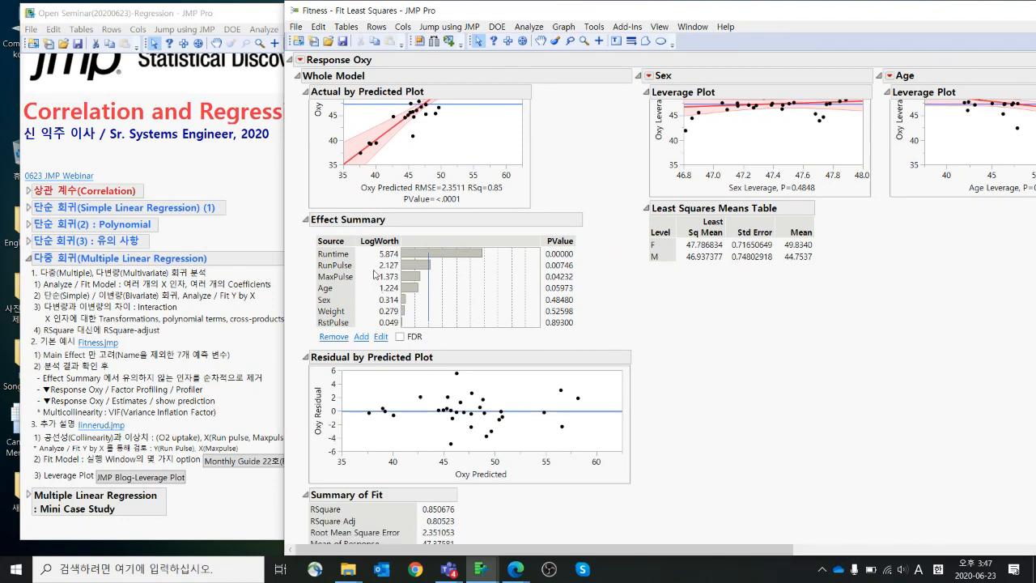
Remove the nonsignificant effects RstPulse, Weight and Sex one at a time from the Oxy model's Effect Summary
{"action": "left_click", "coordinate": [332, 322]}
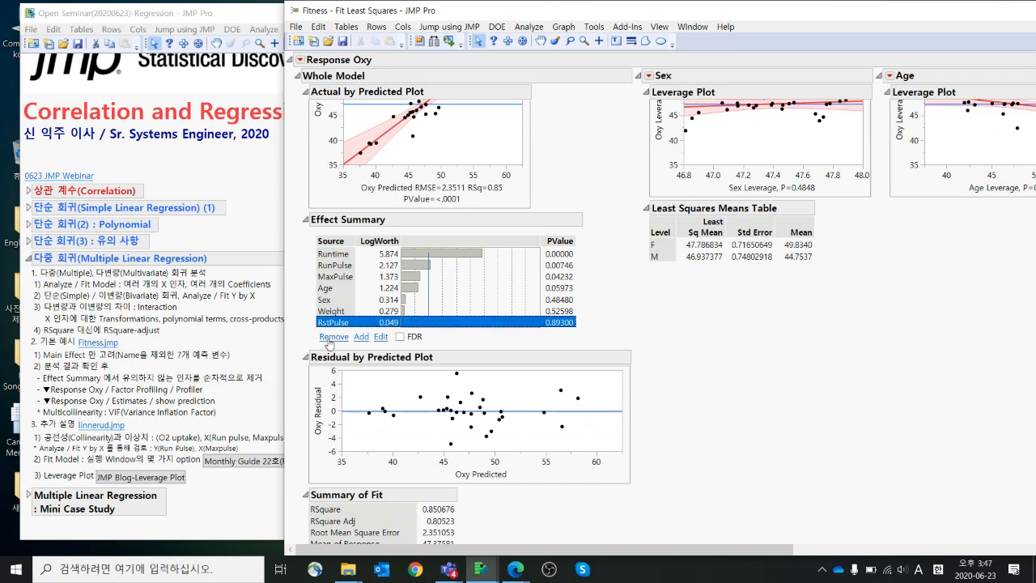
{"action": "left_click", "coordinate": [332, 336]}
{"action": "left_click", "coordinate": [334, 312]}
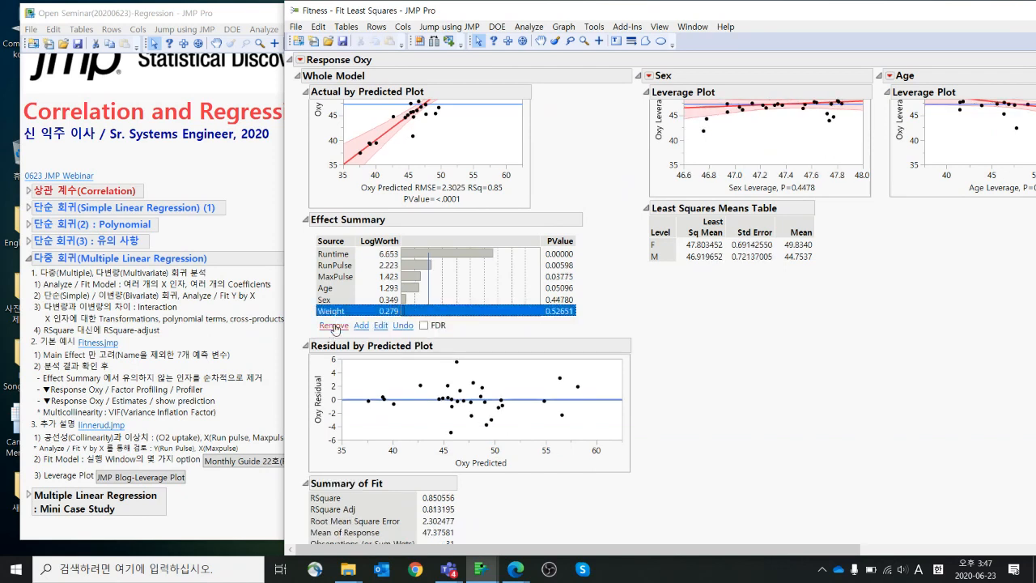
{"action": "left_click", "coordinate": [332, 324]}
{"action": "left_click", "coordinate": [333, 300]}
{"action": "left_click", "coordinate": [334, 313]}
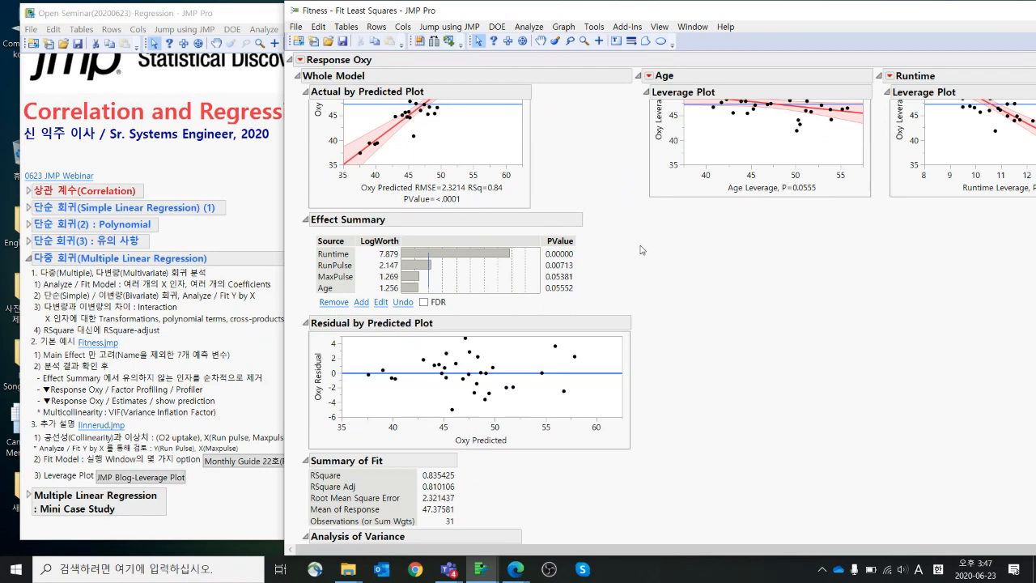
Review the reduced Oxy model's plots, fit statistics and parameter estimates, circling the remaining effects in the Effect Summary
{"action": "scroll", "coordinate": [648, 259], "scroll_direction": "down", "scroll_amount": 4}
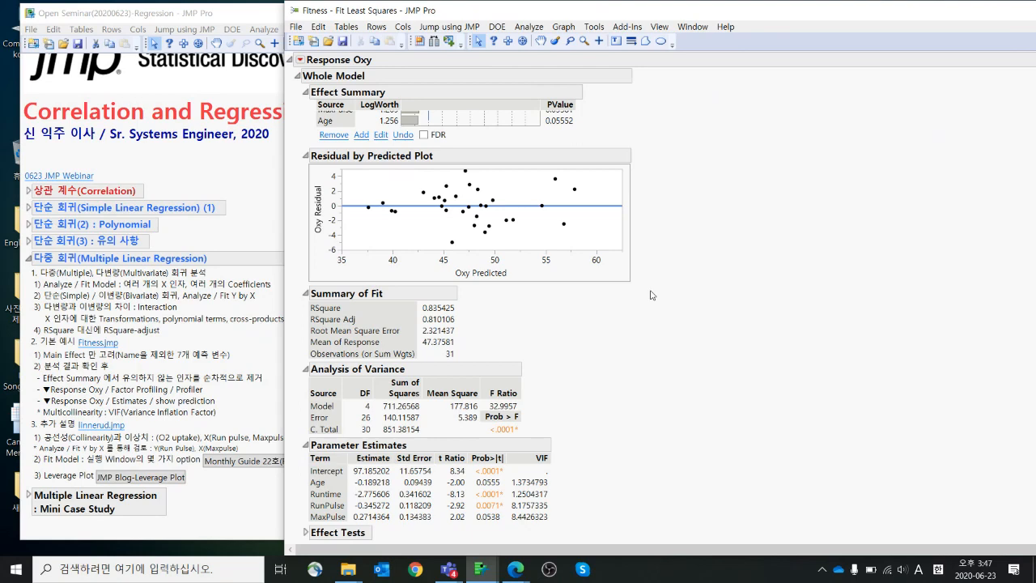
{"action": "scroll", "coordinate": [652, 295], "scroll_direction": "up", "scroll_amount": 6}
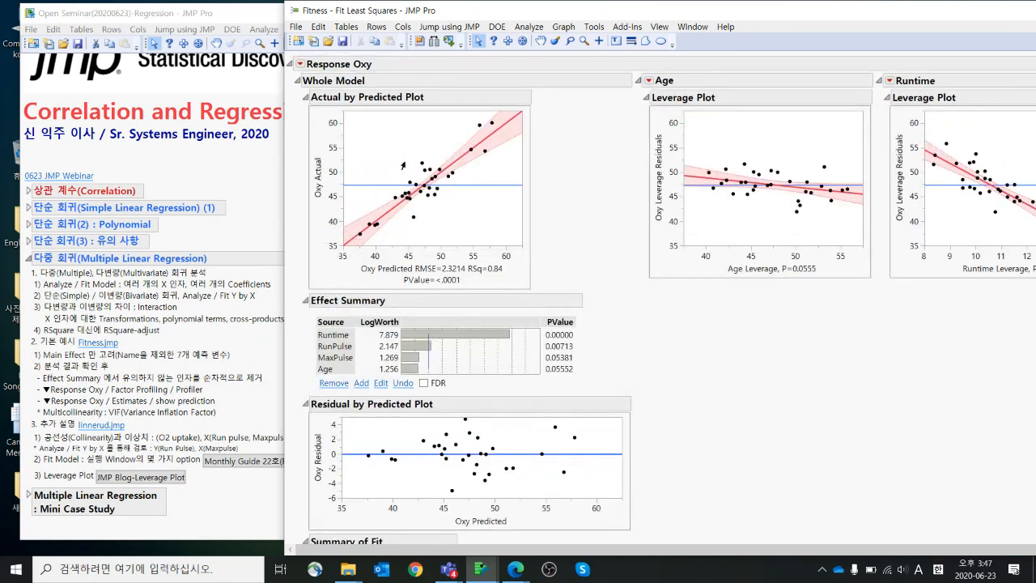
{"action": "scroll", "coordinate": [369, 325], "scroll_direction": "down", "scroll_amount": 3}
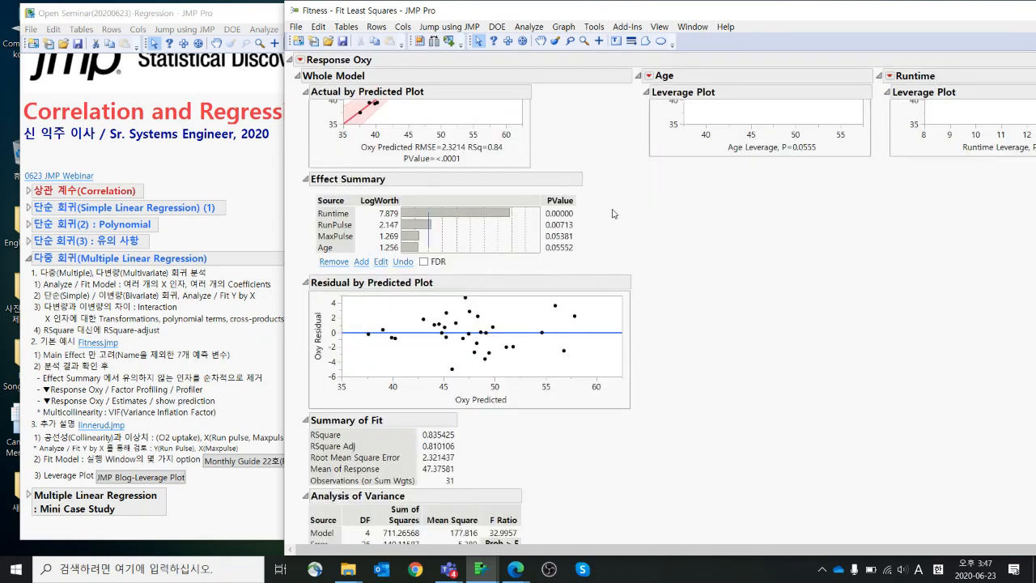
{"action": "mouse_move", "coordinate": [615, 212]}
{"action": "left_mouse_down"}
{"action": "mouse_move", "coordinate": [356, 186]}
{"action": "mouse_move", "coordinate": [332, 257]}
{"action": "left_mouse_up"}
{"action": "mouse_move", "coordinate": [411, 264]}
{"action": "left_mouse_down"}
{"action": "mouse_move", "coordinate": [630, 239]}
{"action": "mouse_move", "coordinate": [617, 216]}
{"action": "left_mouse_up"}
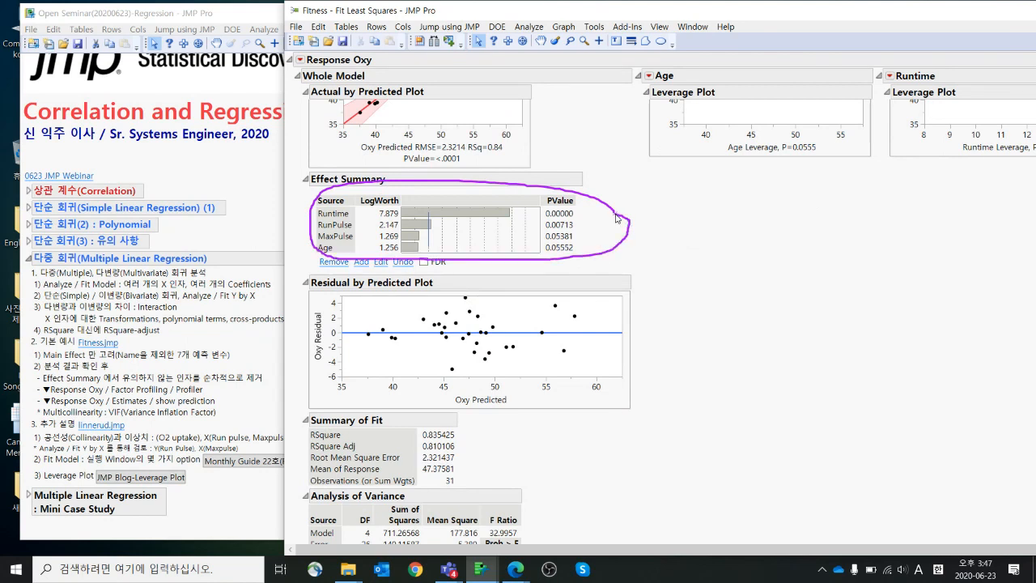
{"action": "key", "text": "Escape"}
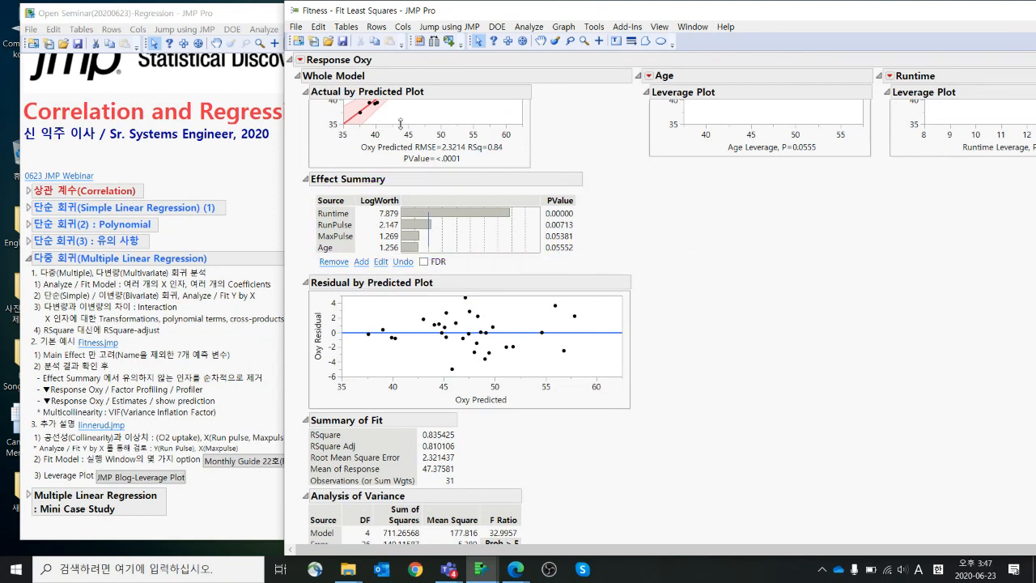
Show the prediction expression for the reduced Oxy model and bring it into view in the report
{"action": "left_click", "coordinate": [299, 60]}
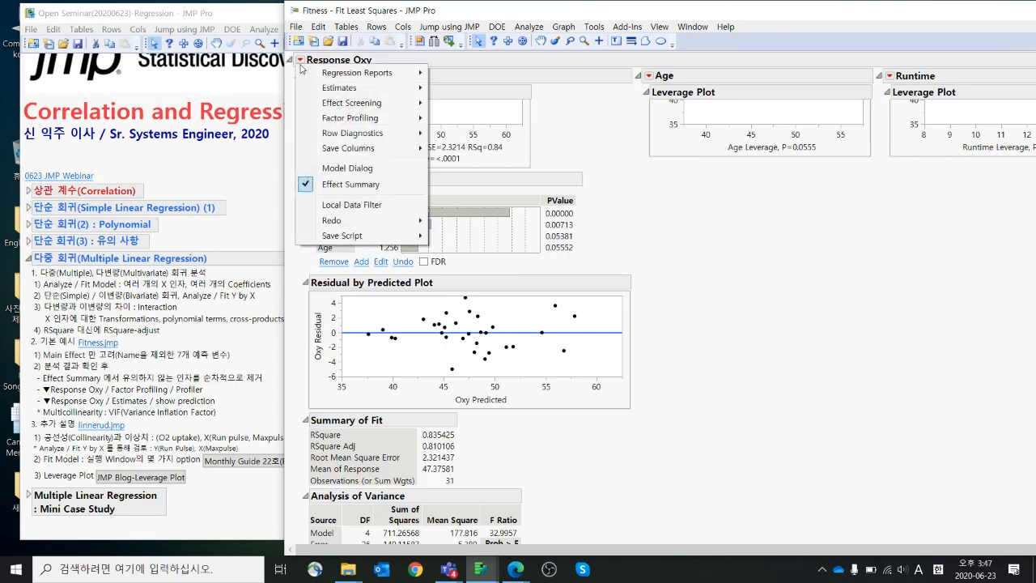
{"action": "mouse_move", "coordinate": [366, 91]}
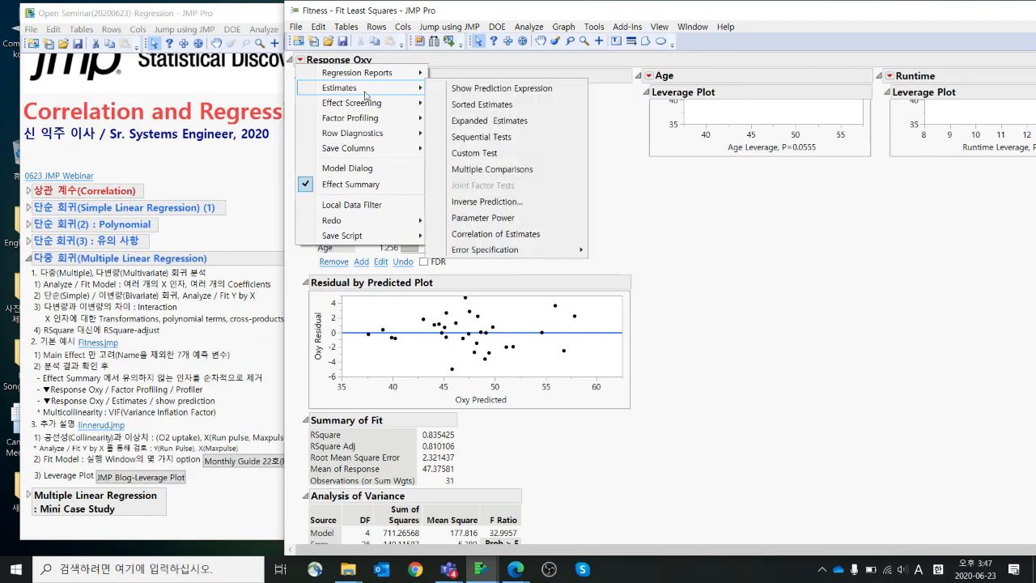
{"action": "left_click", "coordinate": [473, 92]}
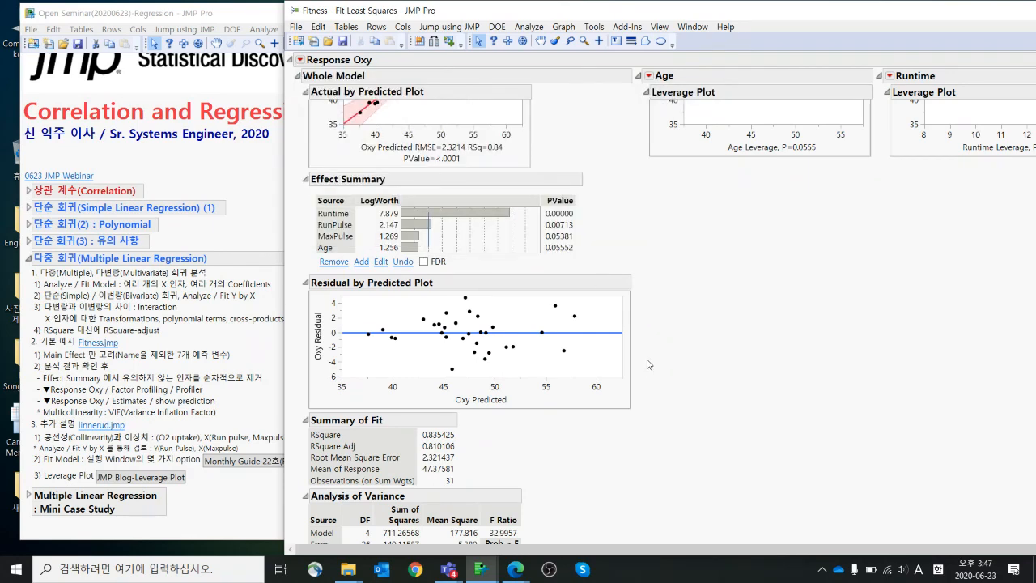
{"action": "scroll", "coordinate": [646, 373], "scroll_direction": "down", "scroll_amount": 5}
{"action": "mouse_move", "coordinate": [592, 461]}
{"action": "left_mouse_down"}
{"action": "mouse_move", "coordinate": [309, 436]}
{"action": "mouse_move", "coordinate": [580, 445]}
{"action": "left_mouse_up"}
Add the Prediction Profiler to the Oxy least squares report
{"action": "left_click", "coordinate": [300, 61]}
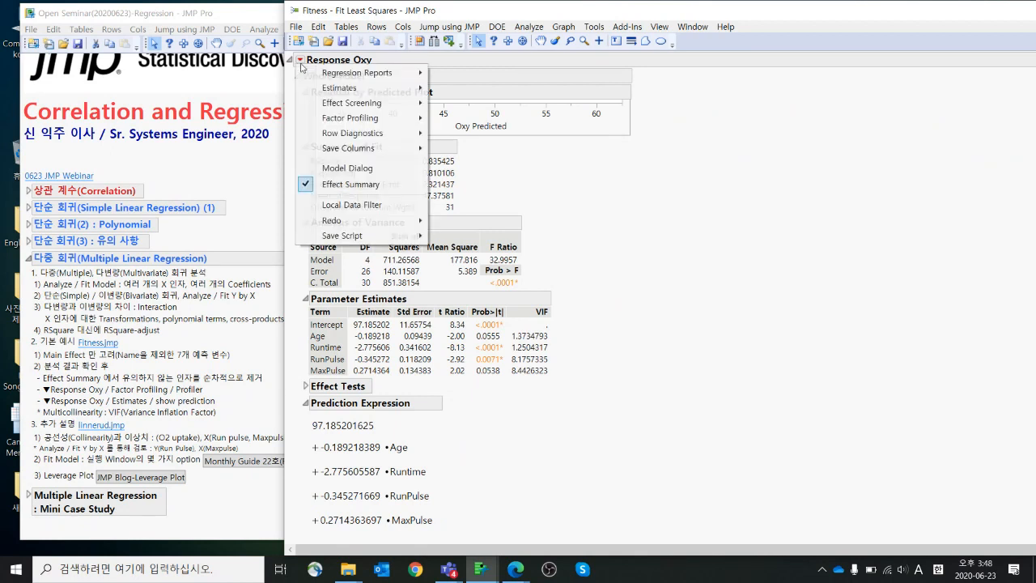
{"action": "mouse_move", "coordinate": [348, 120]}
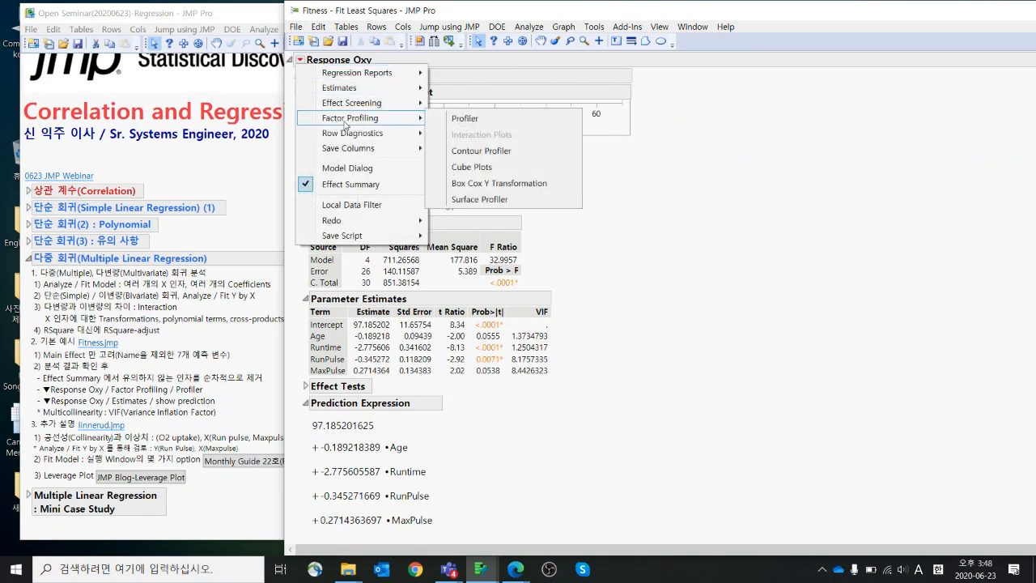
{"action": "left_click", "coordinate": [486, 122]}
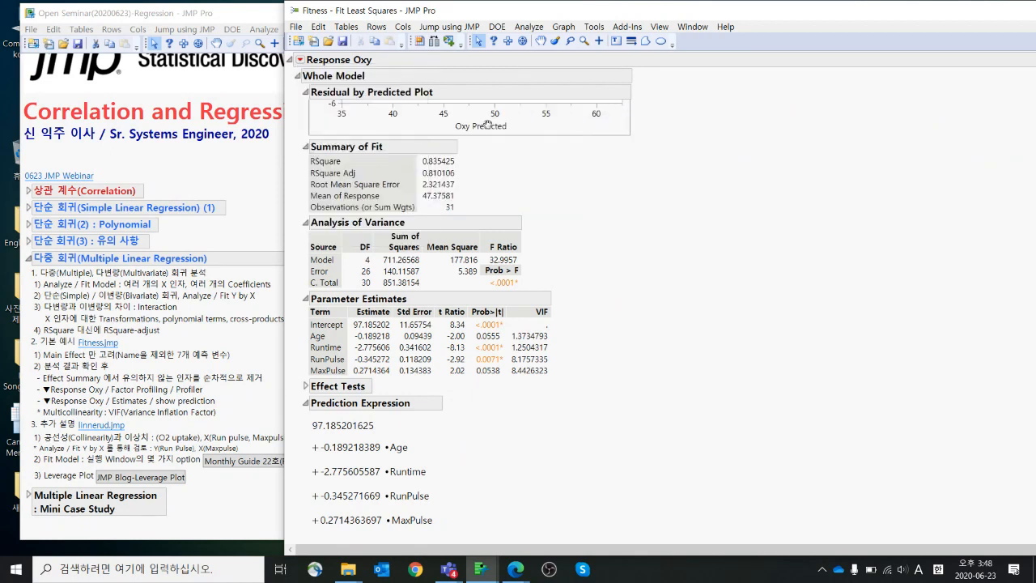
In the Prediction Profiler, set Age to about 45.9, Runtime to about 10.38 and RunPulse to about 167.5
{"action": "left_click_drag", "start_coordinate": [396, 487], "coordinate": [390, 487]}
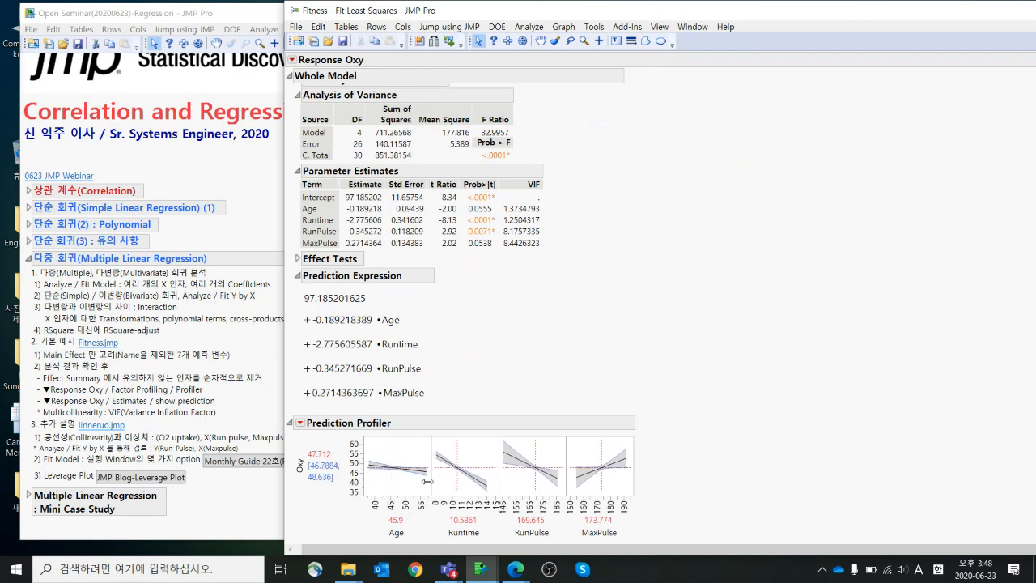
{"action": "left_click_drag", "start_coordinate": [455, 486], "coordinate": [456, 487]}
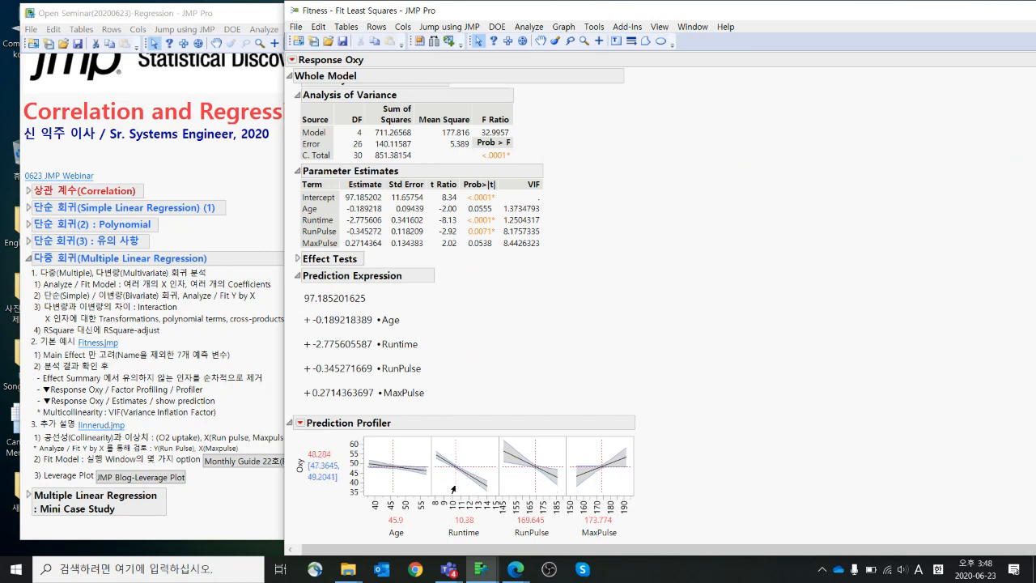
{"action": "left_click", "coordinate": [535, 486]}
{"action": "mouse_move", "coordinate": [525, 489]}
{"action": "left_mouse_down"}
{"action": "mouse_move", "coordinate": [539, 487]}
{"action": "mouse_move", "coordinate": [520, 487]}
{"action": "mouse_move", "coordinate": [530, 483]}
{"action": "left_mouse_up"}
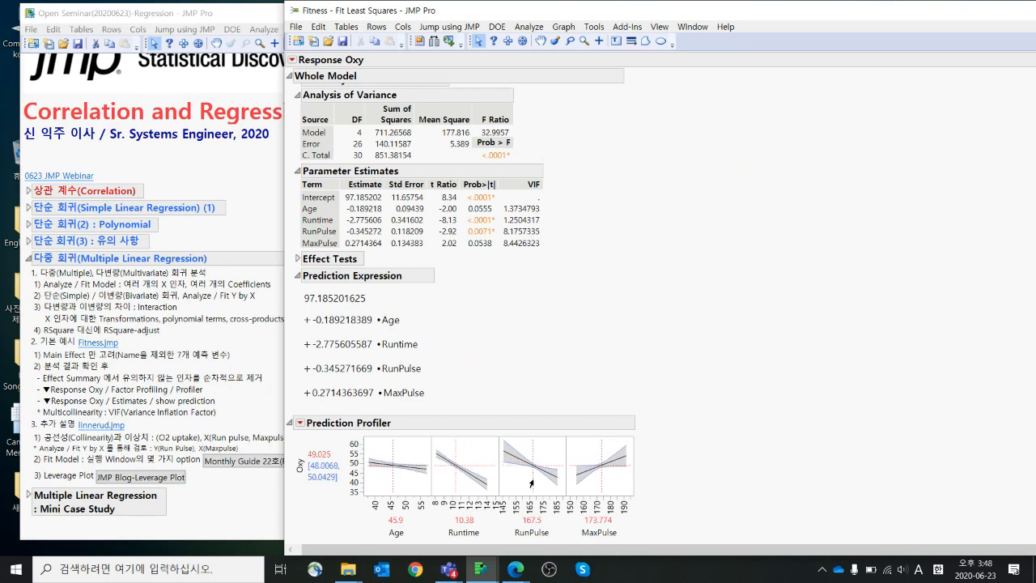
{"action": "left_click_drag", "start_coordinate": [531, 483], "coordinate": [532, 486]}
Return to the seminar journal and highlight the Multicollinearity : VIF (Variance Inflation Factor) line
{"action": "scroll", "coordinate": [627, 292], "scroll_direction": "up", "scroll_amount": 10}
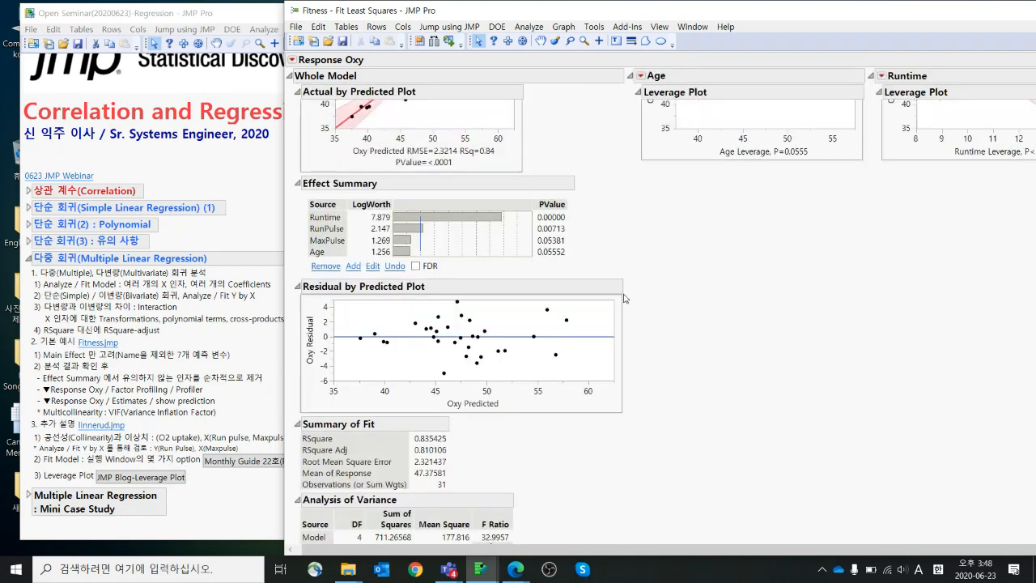
{"action": "scroll", "coordinate": [623, 299], "scroll_direction": "up", "scroll_amount": 3}
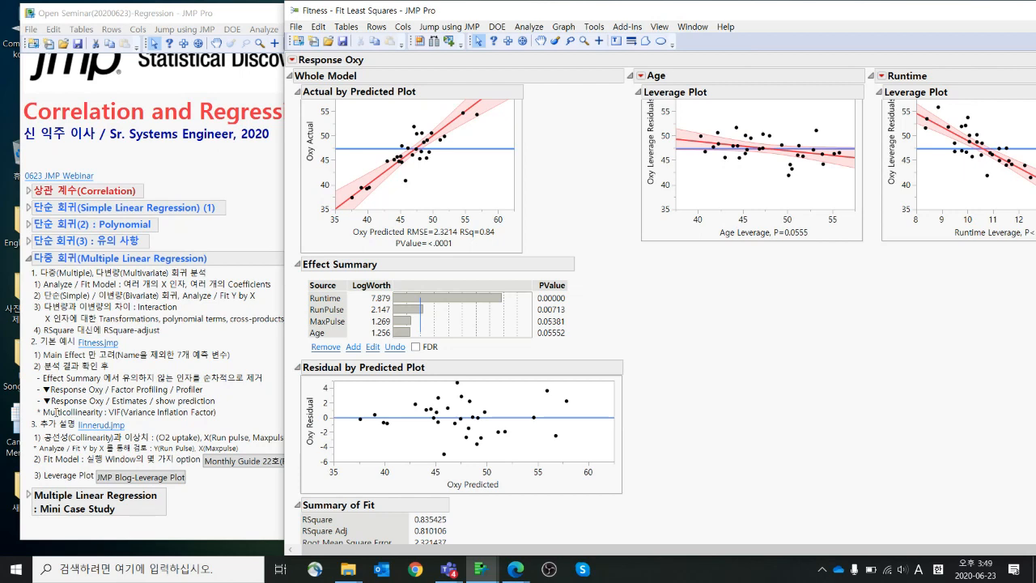
{"action": "left_click", "coordinate": [67, 411]}
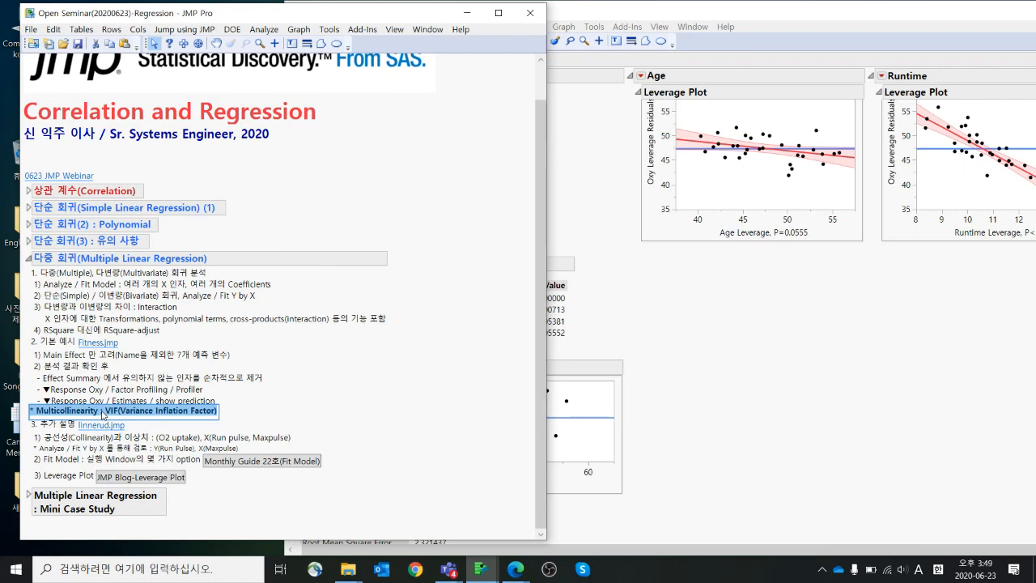
{"action": "left_click", "coordinate": [120, 411]}
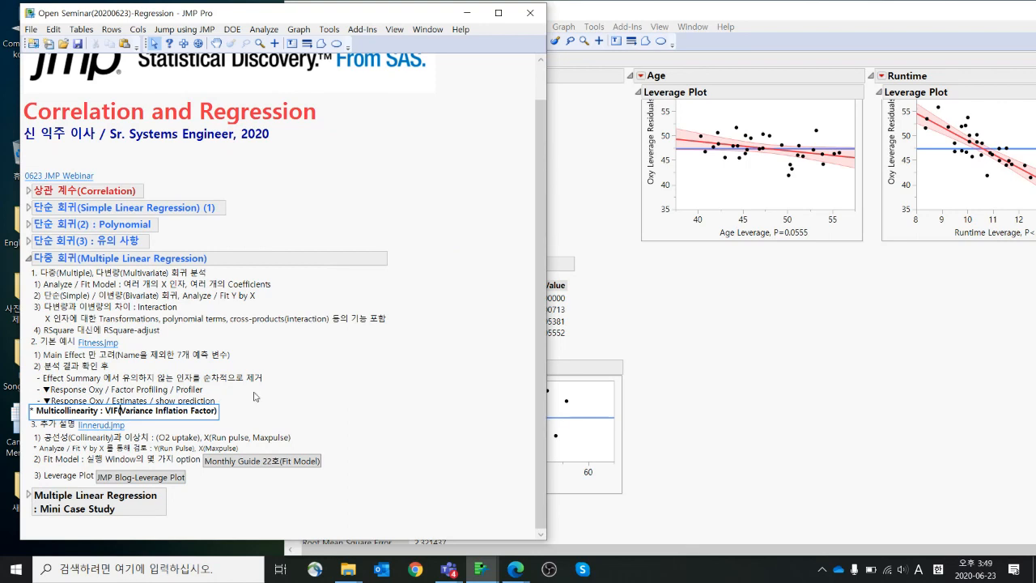
{"action": "left_click", "coordinate": [285, 402]}
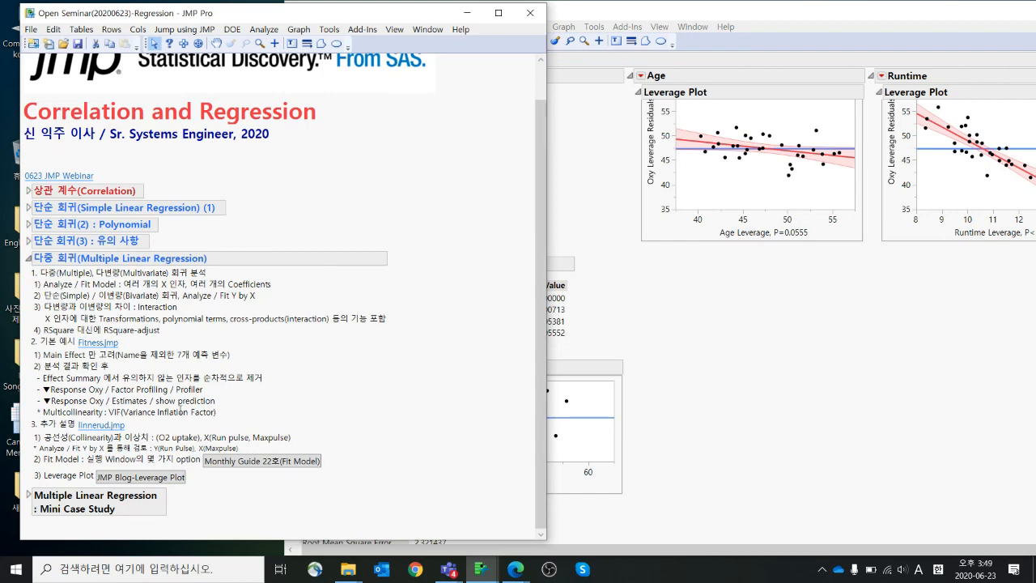
Go back to the Oxy least squares report and examine the VIF column in Parameter Estimates
{"action": "left_click", "coordinate": [691, 397]}
{"action": "scroll", "coordinate": [607, 421], "scroll_direction": "down", "scroll_amount": 5}
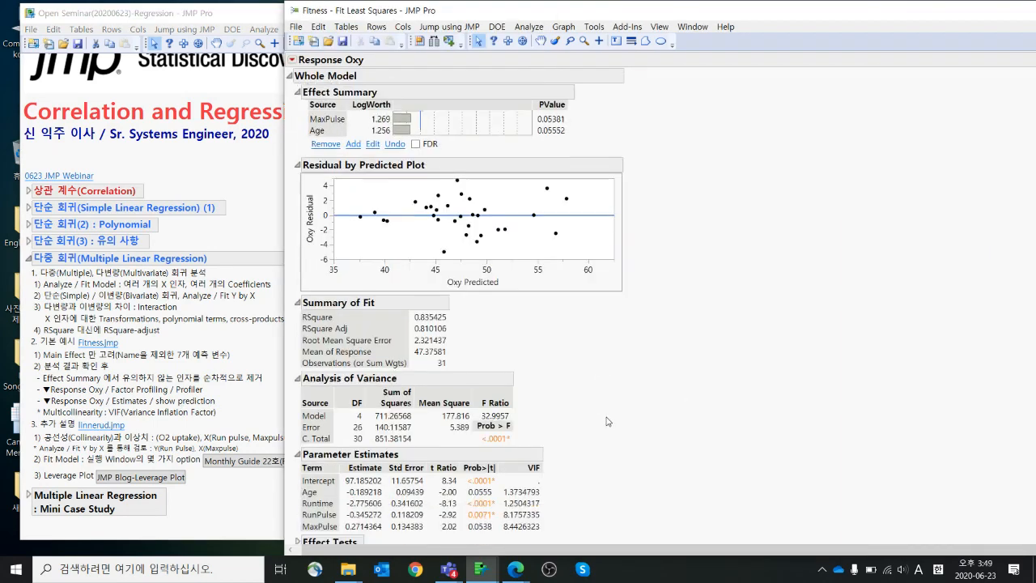
{"action": "scroll", "coordinate": [608, 420], "scroll_direction": "down", "scroll_amount": 5}
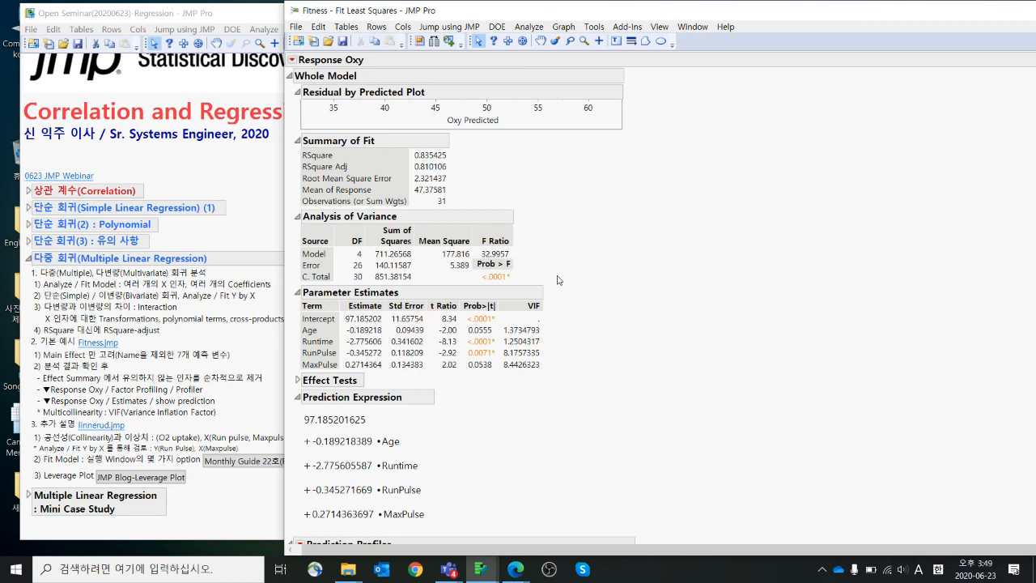
Mark the Parameter Estimates table in the Oxy report on screen, first with its VIF column and again without it
{"action": "mouse_move", "coordinate": [575, 279]}
{"action": "left_mouse_down"}
{"action": "mouse_move", "coordinate": [288, 276]}
{"action": "mouse_move", "coordinate": [308, 378]}
{"action": "mouse_move", "coordinate": [491, 384]}
{"action": "mouse_move", "coordinate": [586, 324]}
{"action": "mouse_move", "coordinate": [583, 279]}
{"action": "left_mouse_up"}
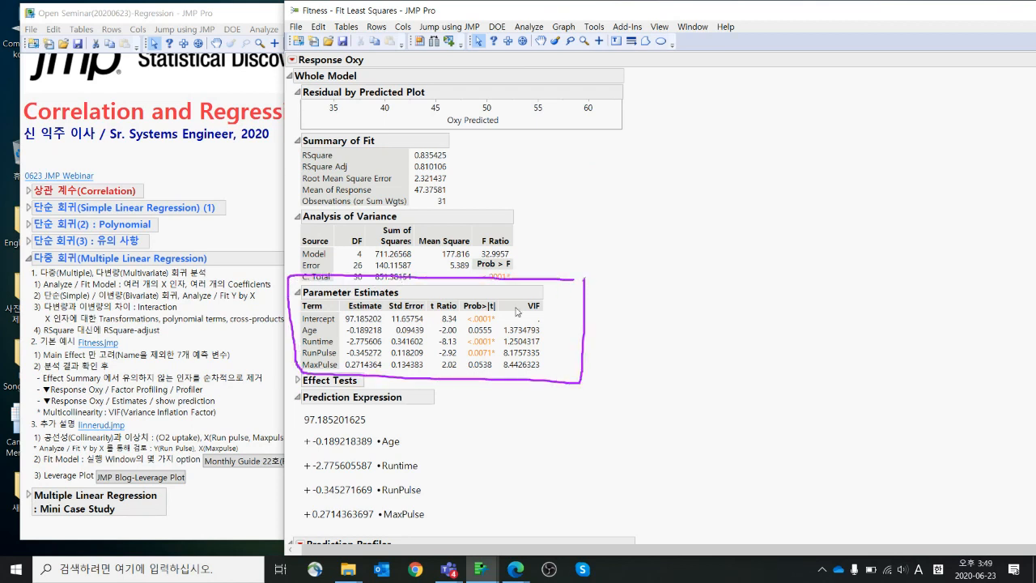
{"action": "key", "text": "Escape"}
{"action": "mouse_move", "coordinate": [535, 310]}
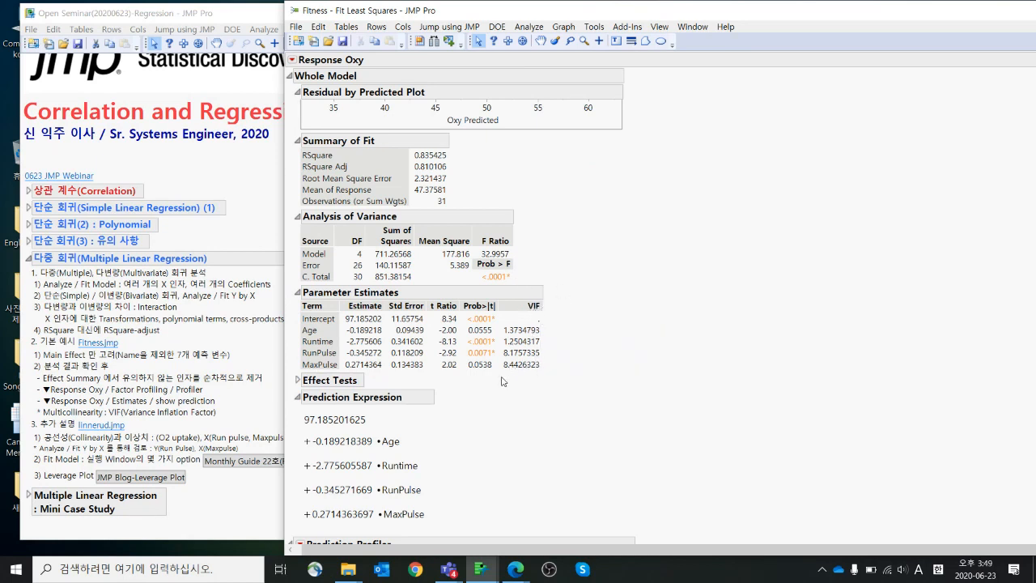
{"action": "mouse_move", "coordinate": [500, 382]}
{"action": "left_mouse_down"}
{"action": "mouse_move", "coordinate": [498, 316]}
{"action": "mouse_move", "coordinate": [402, 284]}
{"action": "mouse_move", "coordinate": [293, 336]}
{"action": "mouse_move", "coordinate": [340, 371]}
{"action": "mouse_move", "coordinate": [495, 382]}
{"action": "left_mouse_up"}
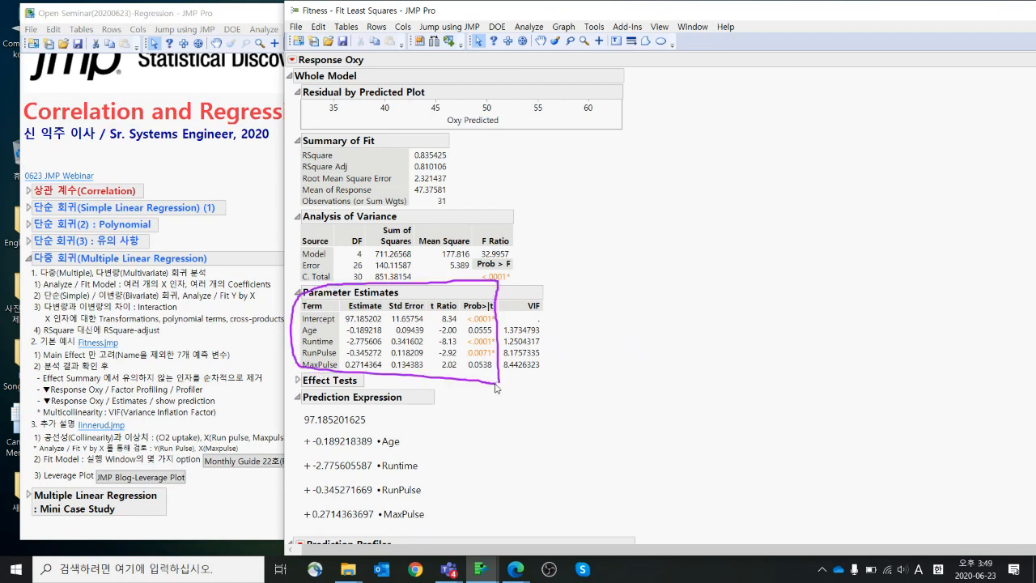
Look up the VIF option among the Parameter Estimates table's columns, and mark the RunPulse and MaxPulse rows on screen
{"action": "right_click", "coordinate": [489, 308]}
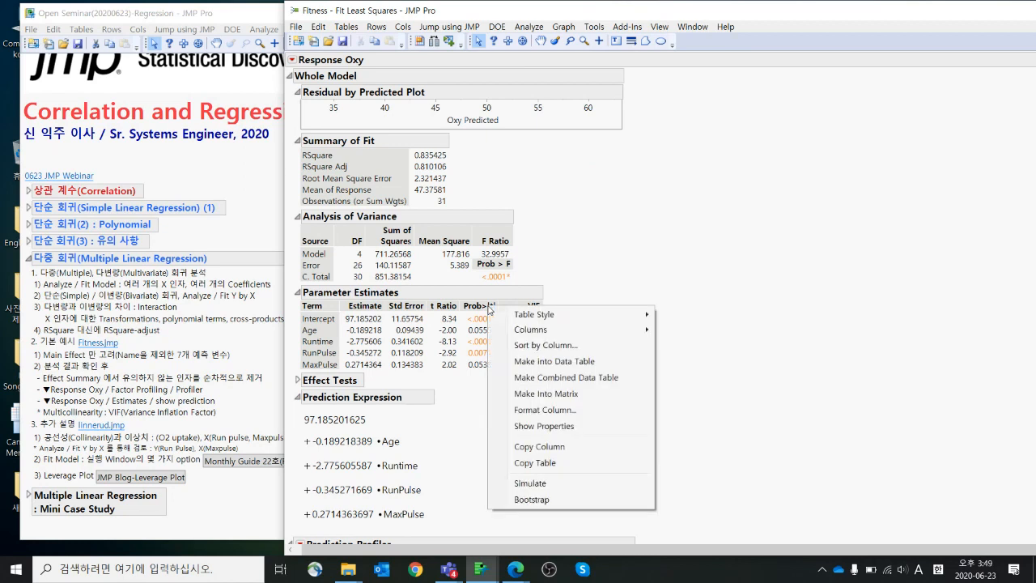
{"action": "mouse_move", "coordinate": [503, 331]}
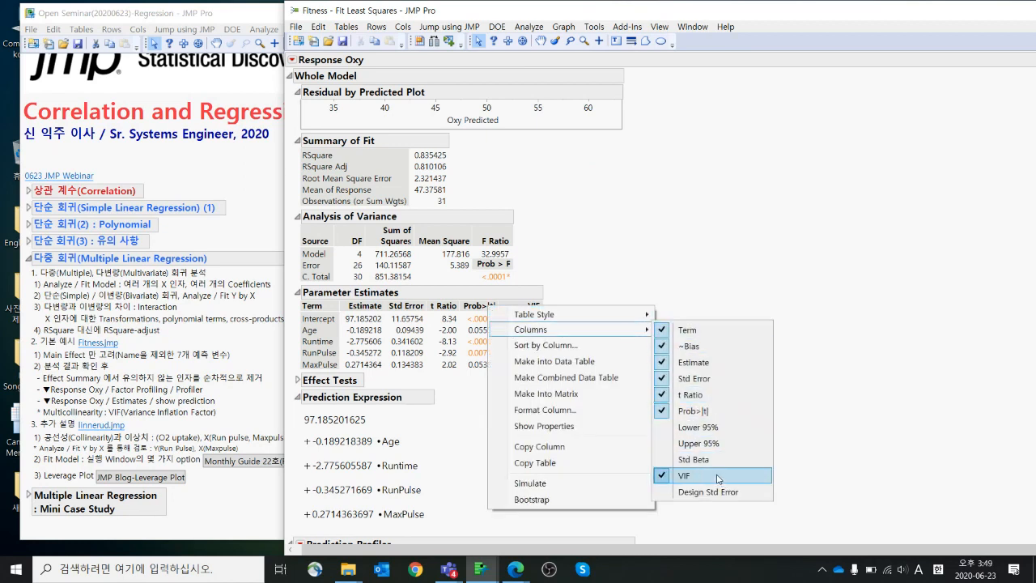
{"action": "left_click", "coordinate": [651, 278]}
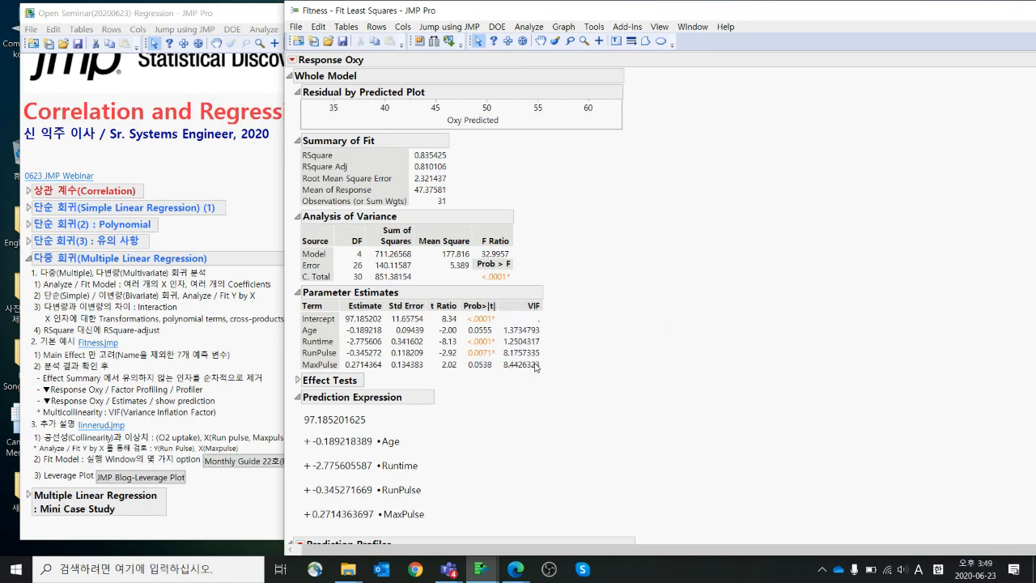
{"action": "mouse_move", "coordinate": [577, 366]}
{"action": "left_mouse_down"}
{"action": "mouse_move", "coordinate": [301, 369]}
{"action": "mouse_move", "coordinate": [307, 351]}
{"action": "mouse_move", "coordinate": [383, 347]}
{"action": "mouse_move", "coordinate": [558, 350]}
{"action": "mouse_move", "coordinate": [560, 369]}
{"action": "left_mouse_up"}
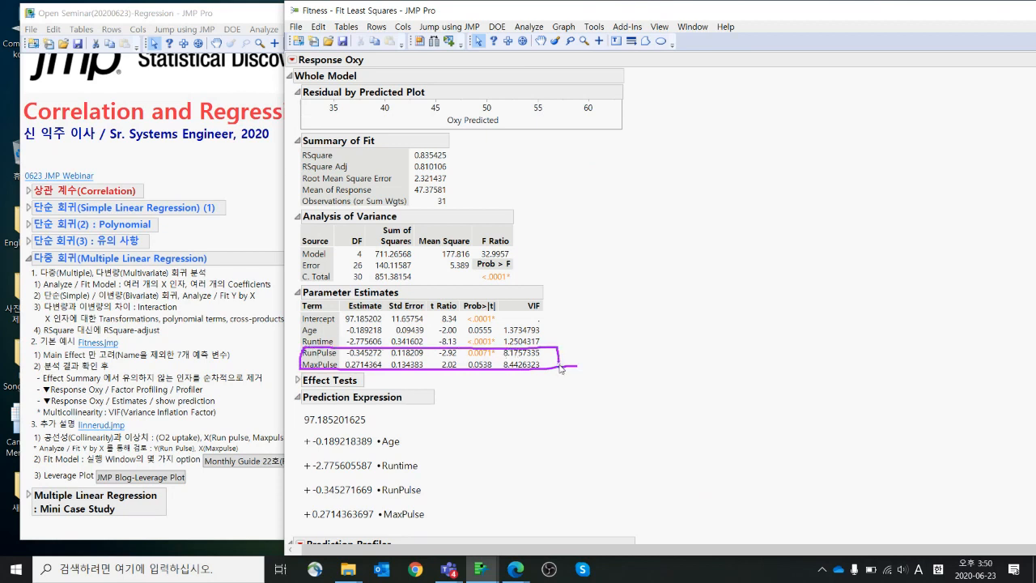
{"action": "key", "text": "Escape"}
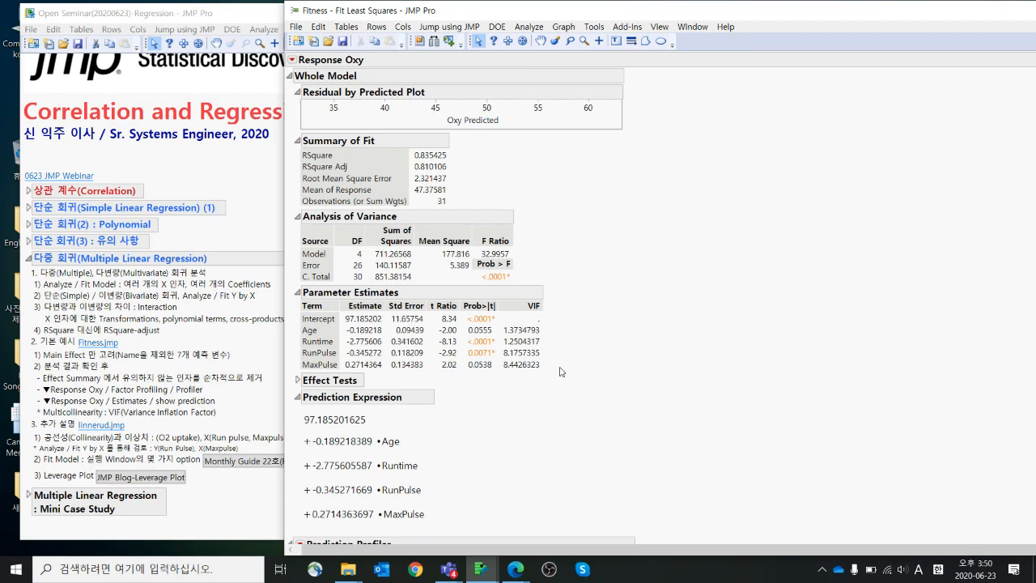
Run a Multivariate correlation analysis of RunPulse and MaxPulse, and place its report beside the Oxy parameter estimates
{"action": "left_click", "coordinate": [530, 27]}
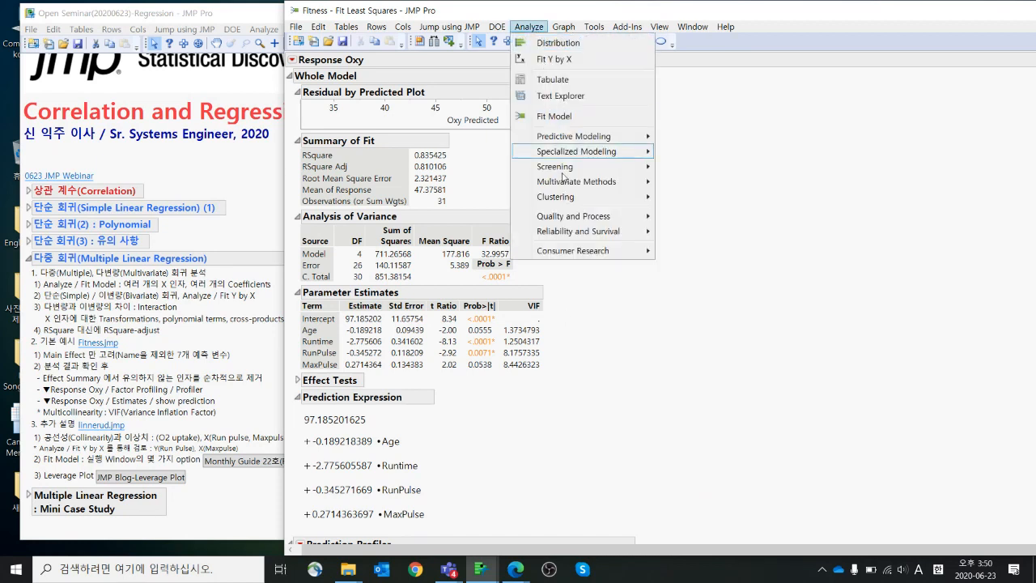
{"action": "mouse_move", "coordinate": [577, 184]}
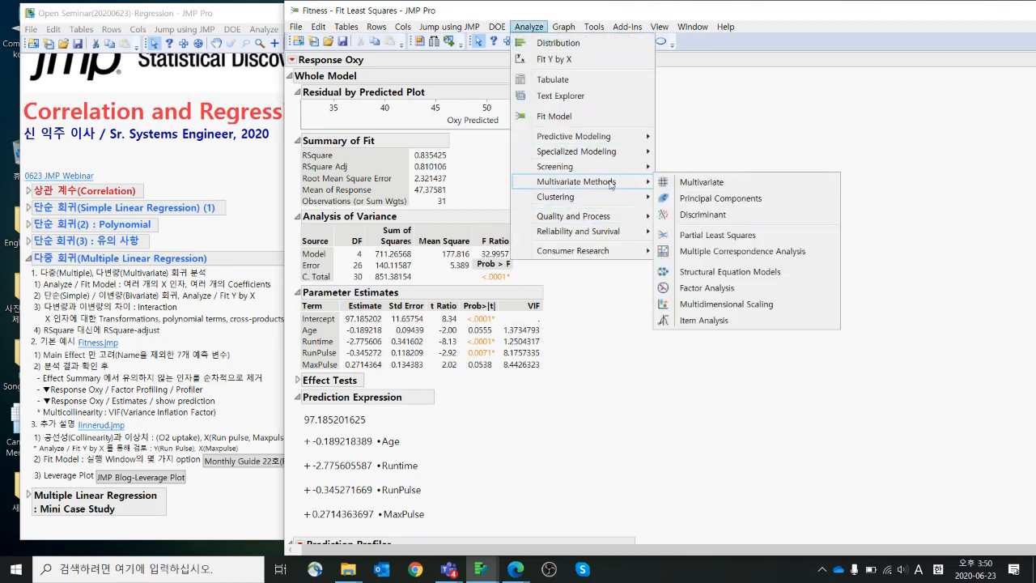
{"action": "left_click", "coordinate": [714, 183]}
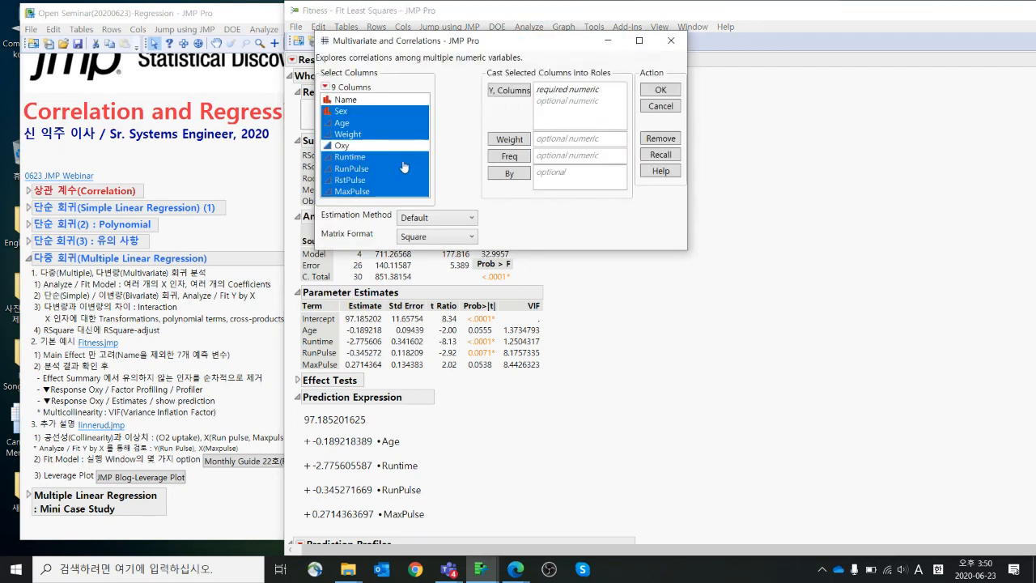
{"action": "left_click", "coordinate": [402, 160]}
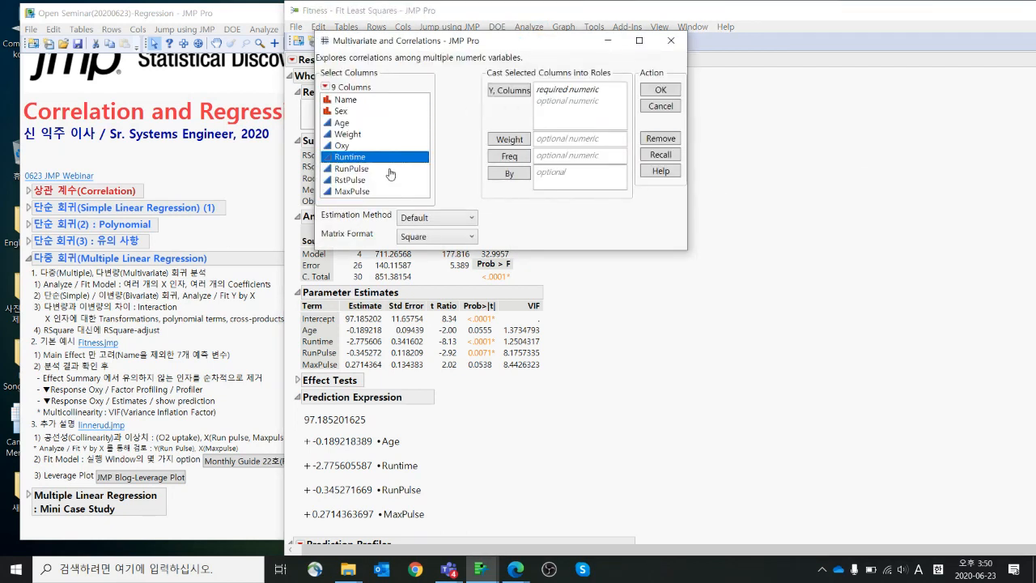
{"action": "left_click", "coordinate": [389, 170]}
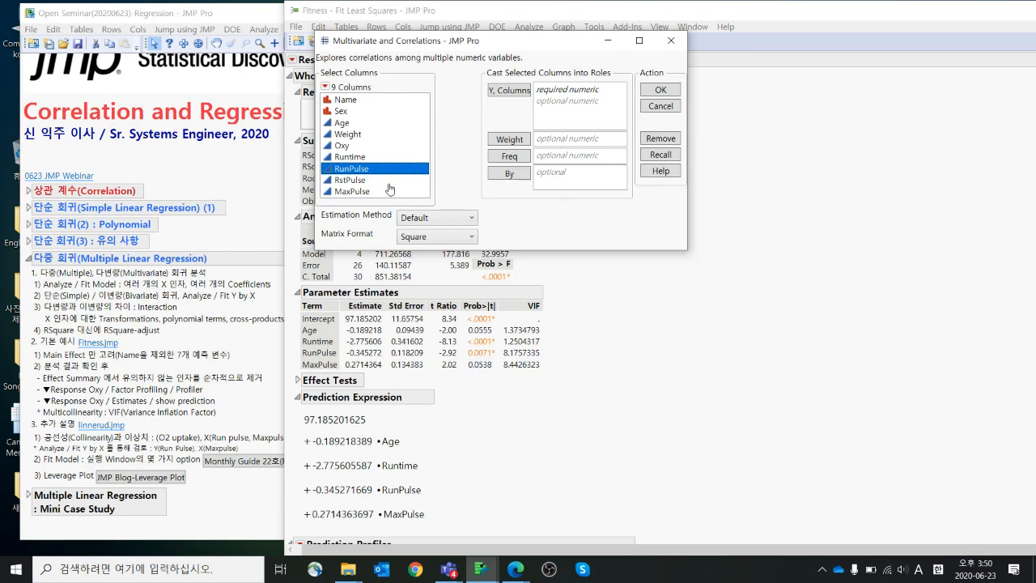
{"action": "left_click", "coordinate": [394, 191], "text": "ctrl"}
{"action": "left_click", "coordinate": [509, 90]}
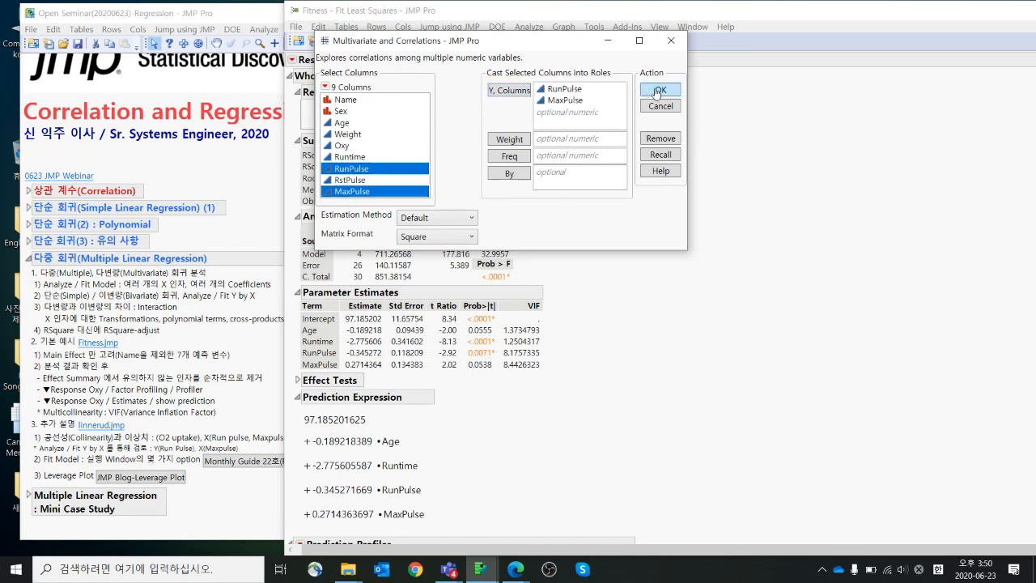
{"action": "left_click", "coordinate": [657, 90]}
{"action": "left_click_drag", "start_coordinate": [307, 77], "coordinate": [778, 77]}
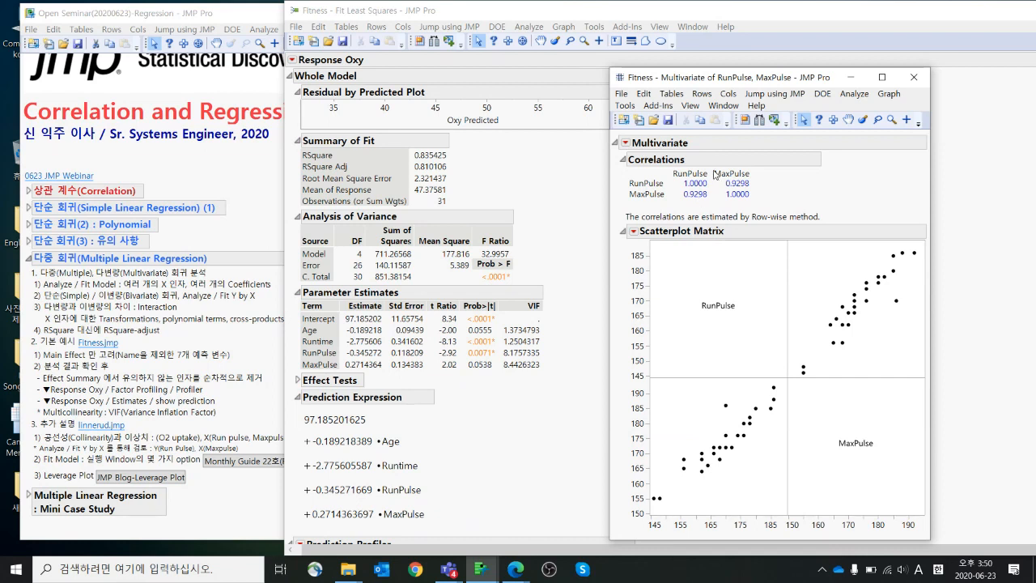
Close the Multivariate report, the Oxy least squares report and the Fitness data table
{"action": "left_click", "coordinate": [914, 78]}
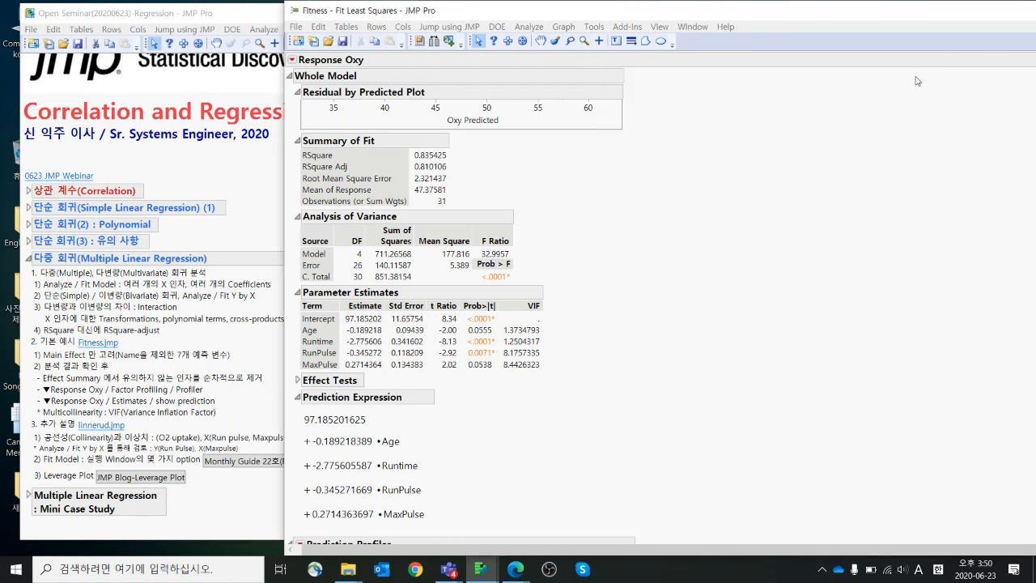
{"action": "left_click_drag", "start_coordinate": [912, 15], "coordinate": [482, 145]}
{"action": "left_click", "coordinate": [913, 111]}
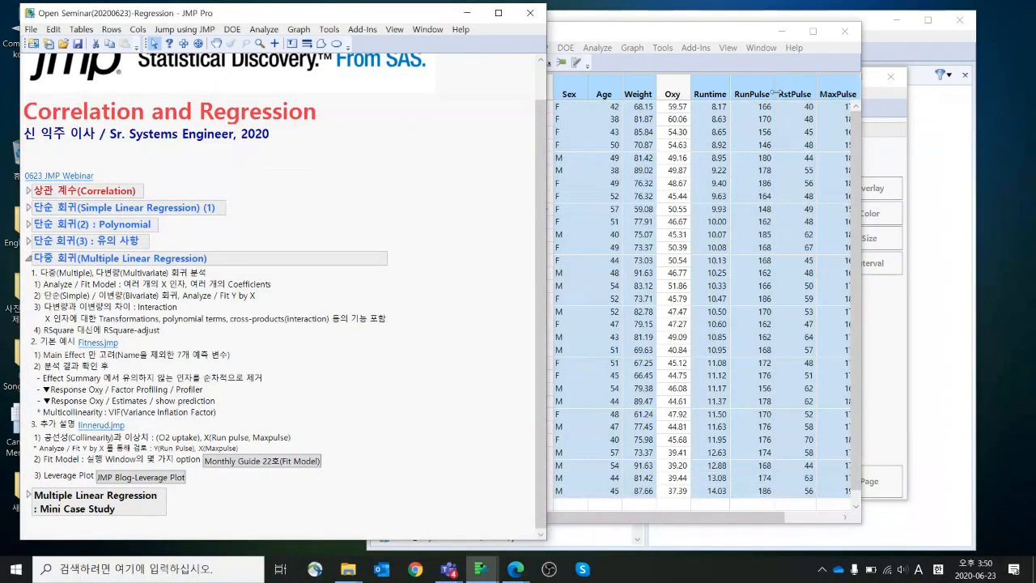
{"action": "left_click", "coordinate": [844, 31]}
Open Linnerud.jmp from the seminar journal and start a Fit Model specification with O2 Uptake as the Y variable
{"action": "left_click", "coordinate": [518, 307]}
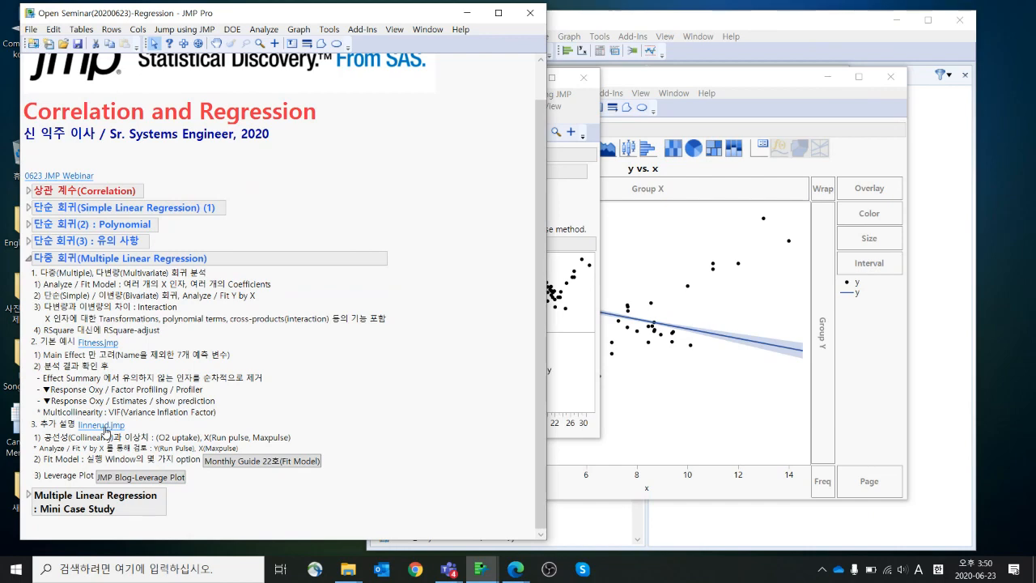
{"action": "left_click", "coordinate": [104, 430]}
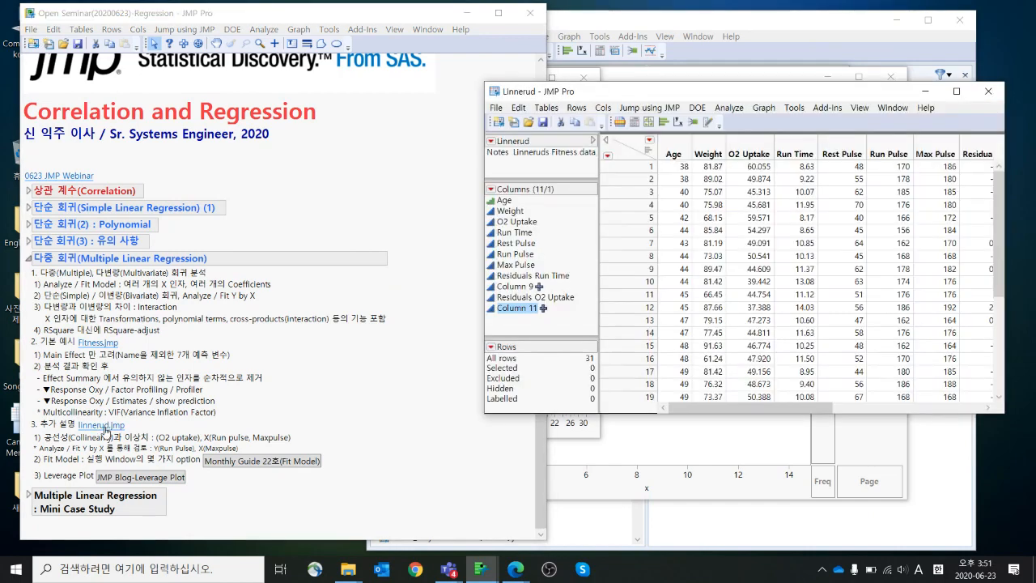
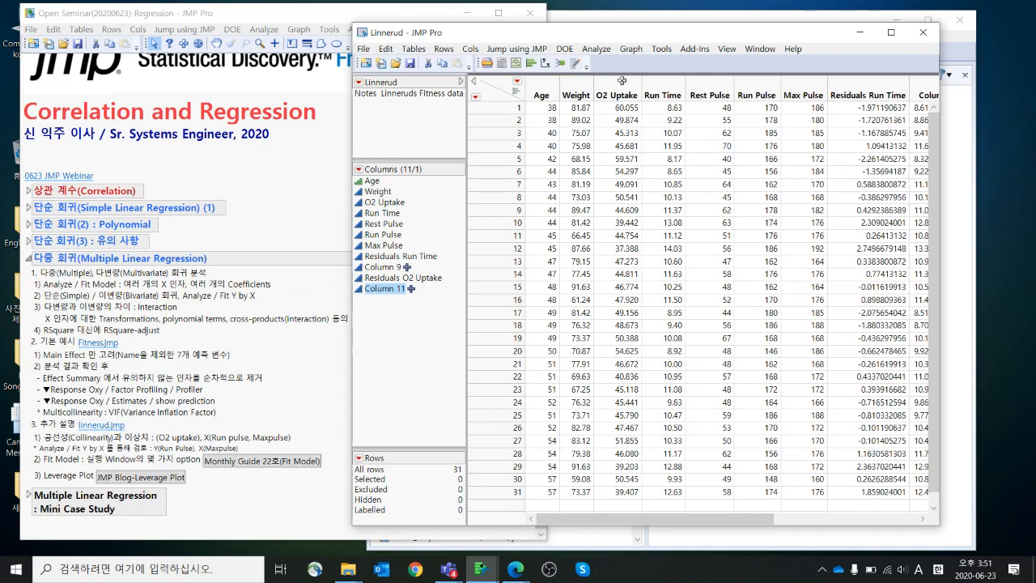
{"action": "left_click", "coordinate": [605, 54]}
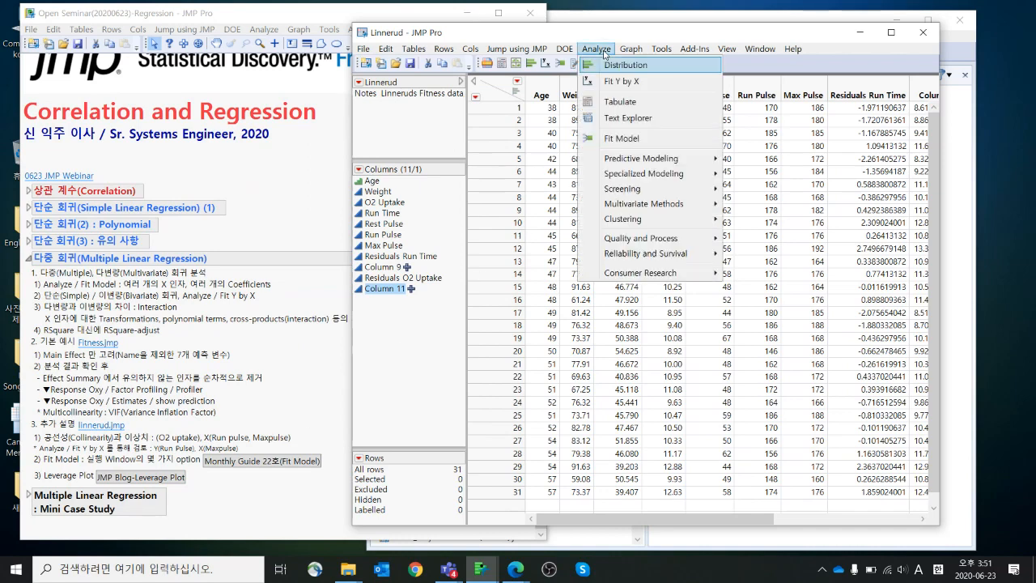
{"action": "left_click", "coordinate": [616, 139]}
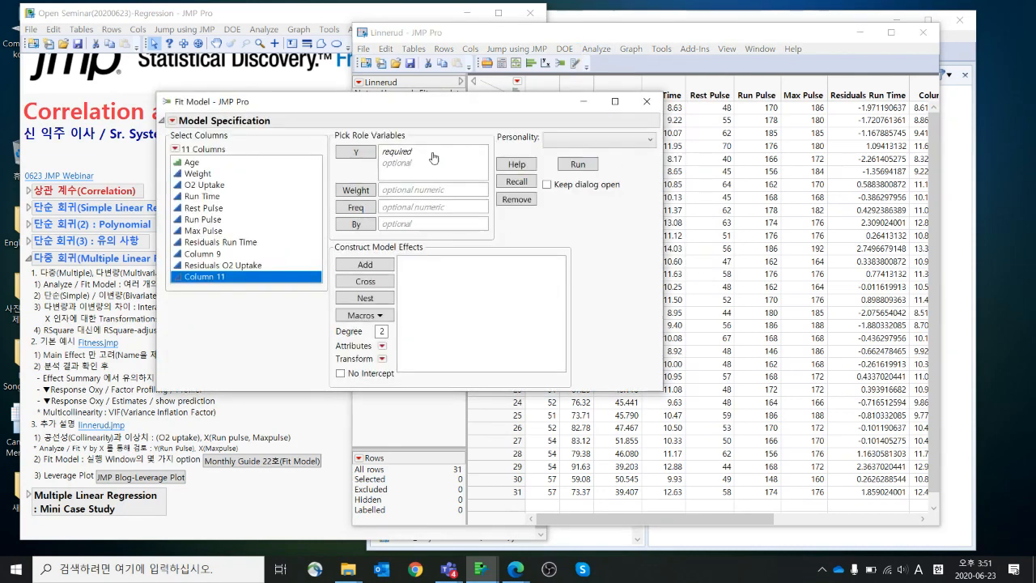
{"action": "left_click", "coordinate": [256, 185]}
{"action": "left_click", "coordinate": [368, 153]}
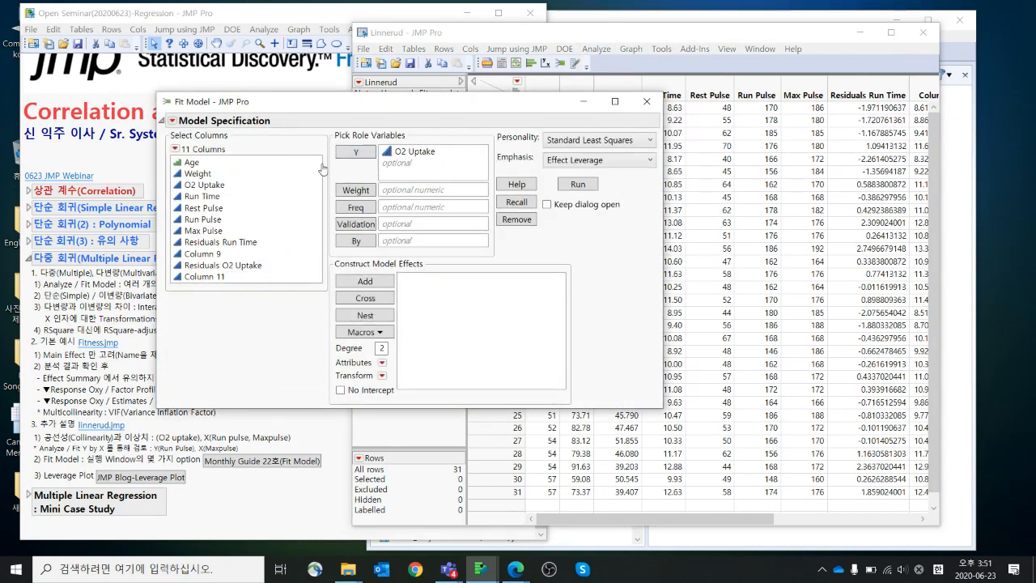
Add Run Pulse and Max Pulse as model effects and run the standard least squares fit
{"action": "left_click_drag", "start_coordinate": [363, 106], "coordinate": [540, 91]}
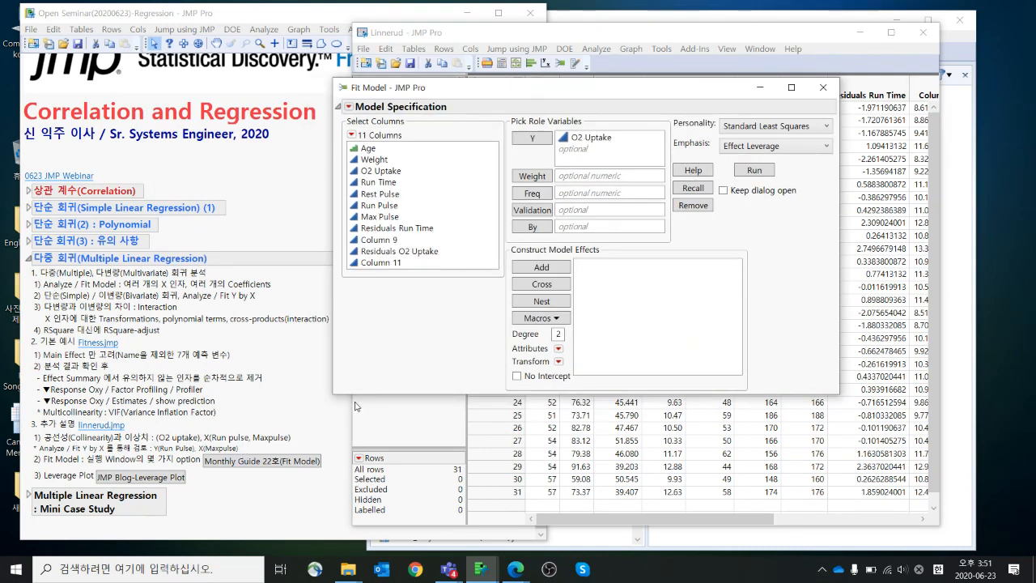
{"action": "left_click", "coordinate": [410, 208]}
{"action": "left_click", "coordinate": [411, 217], "text": "shift"}
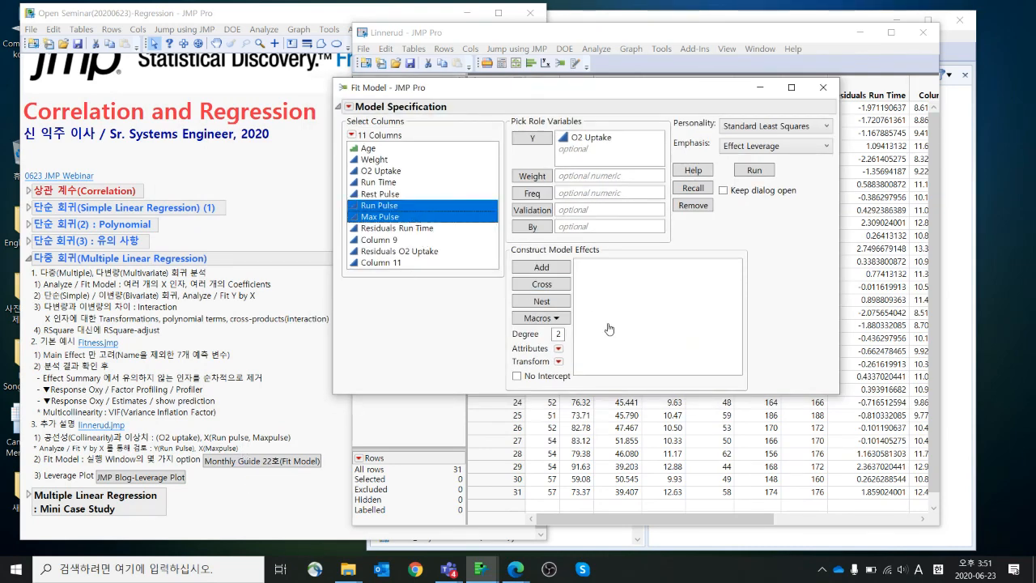
{"action": "left_click", "coordinate": [565, 268]}
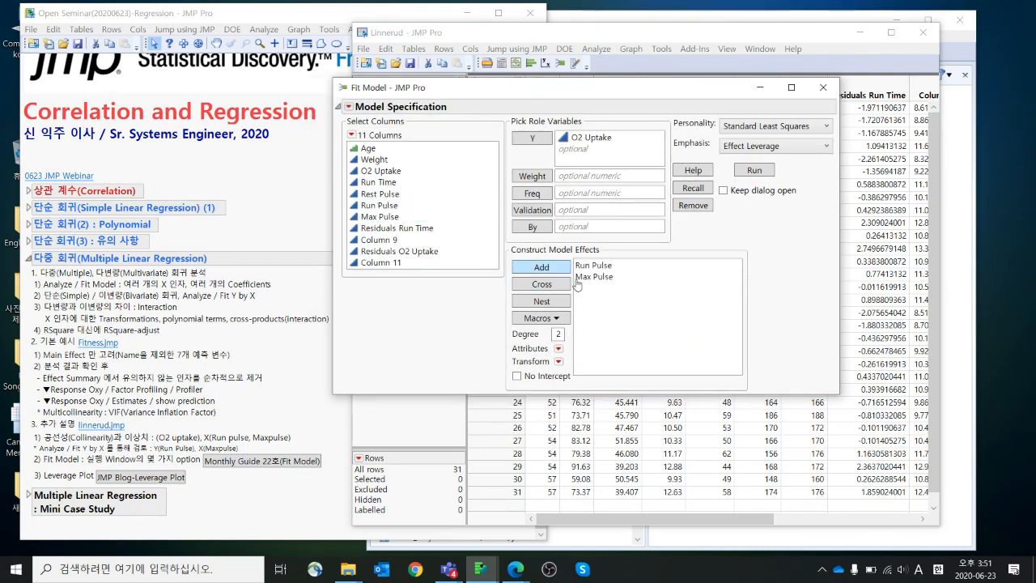
{"action": "left_click", "coordinate": [754, 170]}
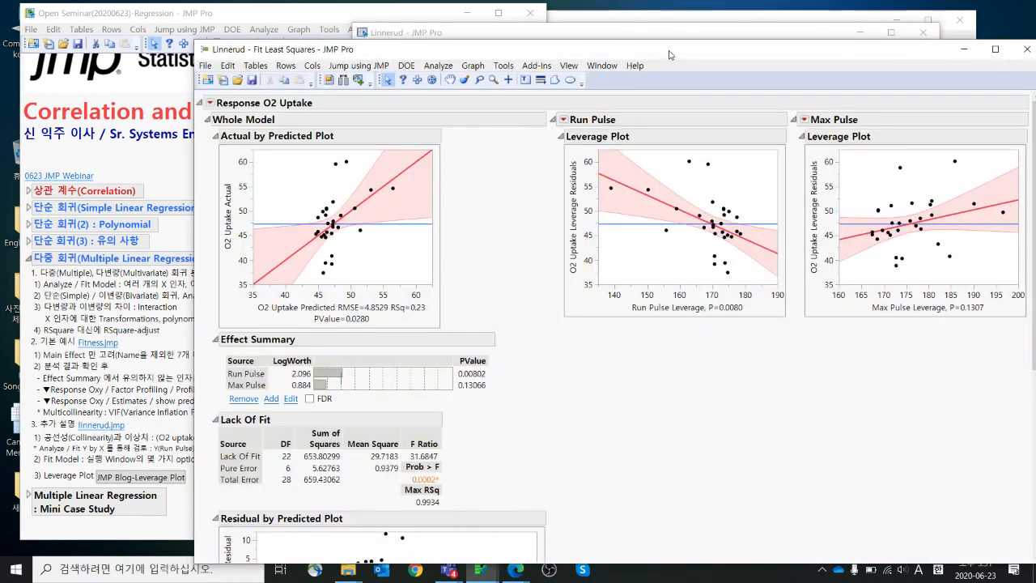
Review the O2 Uptake least squares report and make its Actual by Predicted Plot smaller
{"action": "left_click_drag", "start_coordinate": [665, 57], "coordinate": [810, 52]}
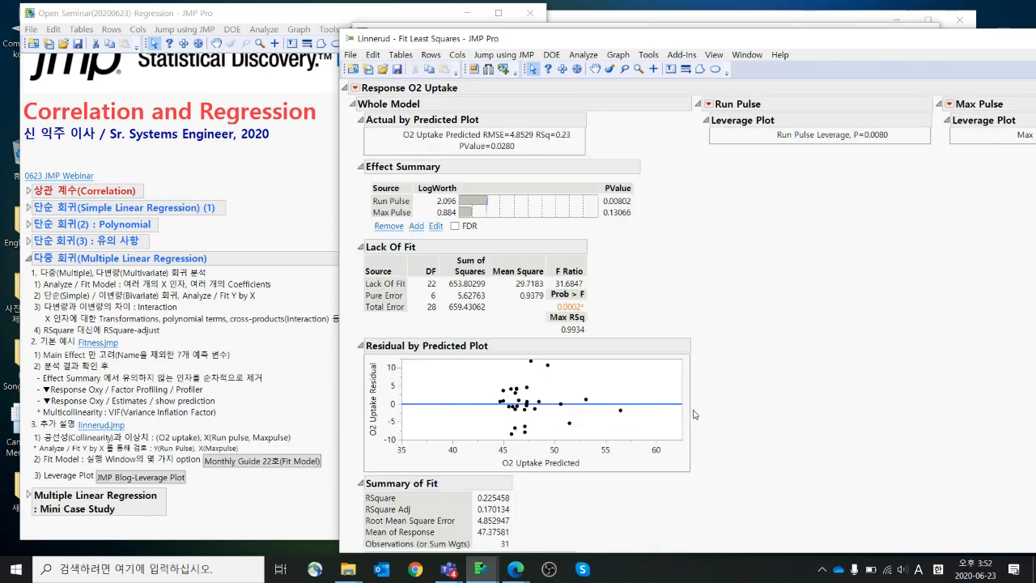
{"action": "scroll", "coordinate": [693, 415], "scroll_direction": "down", "scroll_amount": 1}
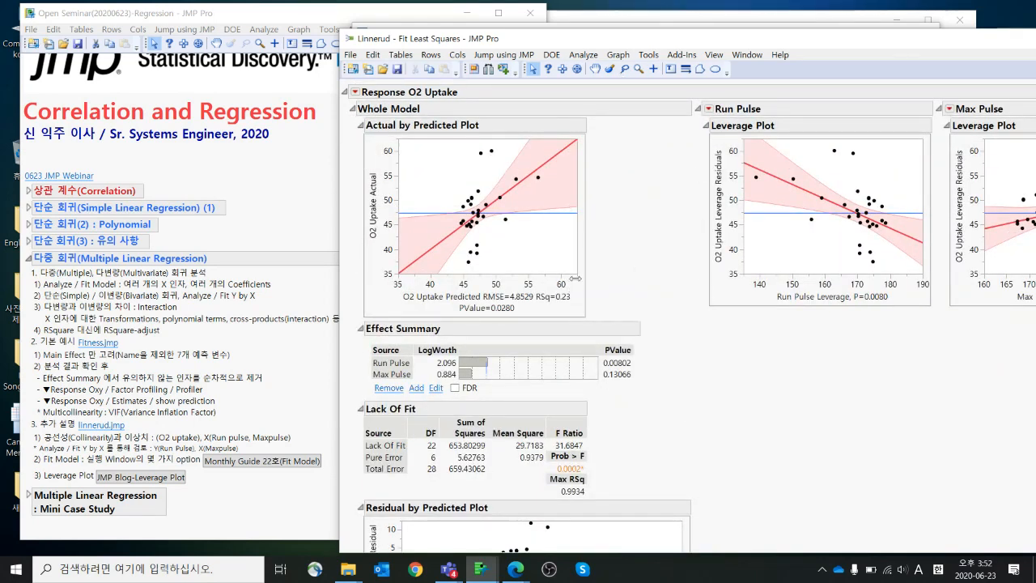
{"action": "left_click_drag", "start_coordinate": [575, 279], "coordinate": [527, 254]}
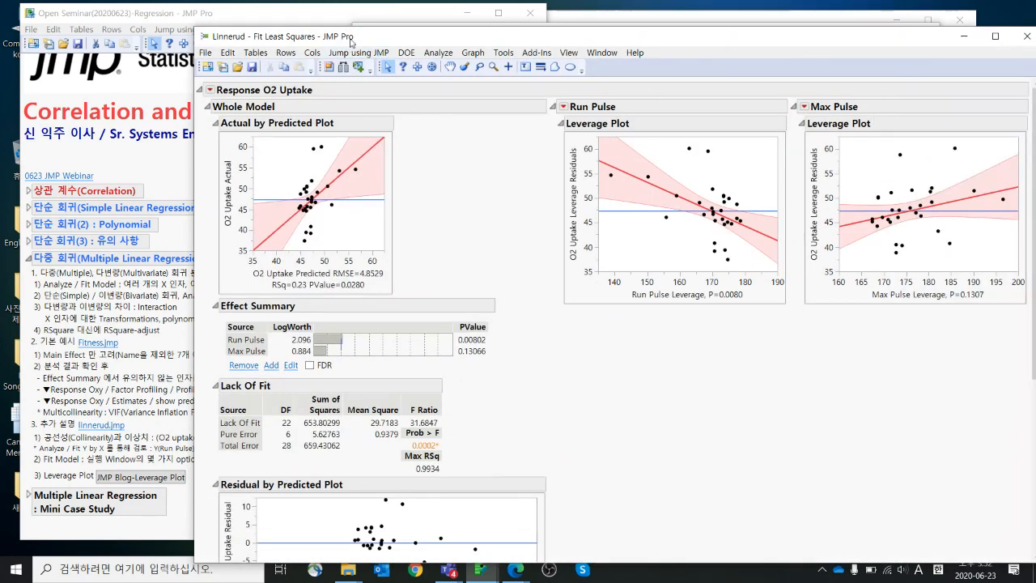
{"action": "left_click_drag", "start_coordinate": [354, 41], "coordinate": [430, 84]}
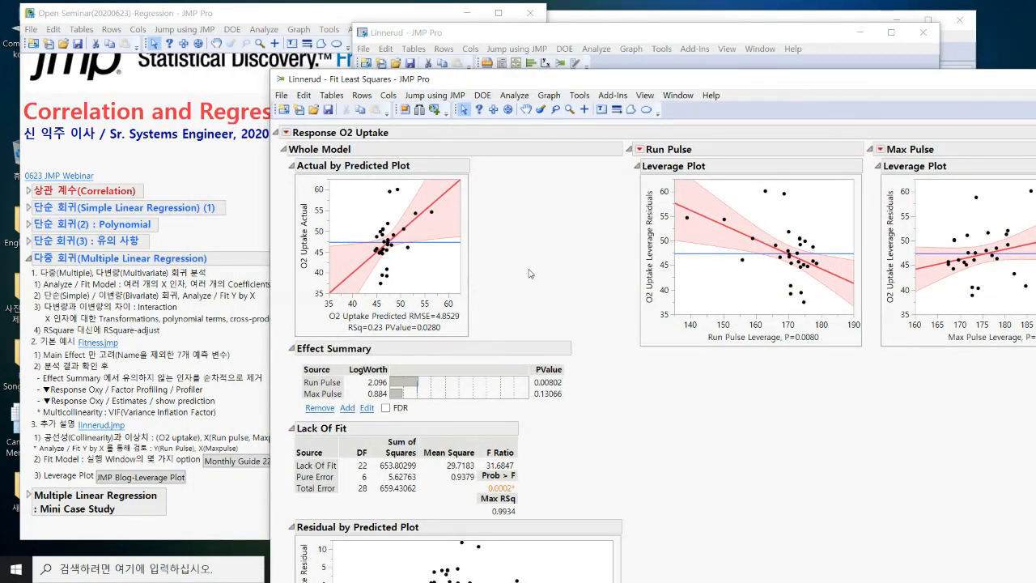
Run a Fit Y by X analysis on the Linnerud data with Run Pulse as the Y response and Max Pulse as the X factor
{"action": "left_click", "coordinate": [172, 446]}
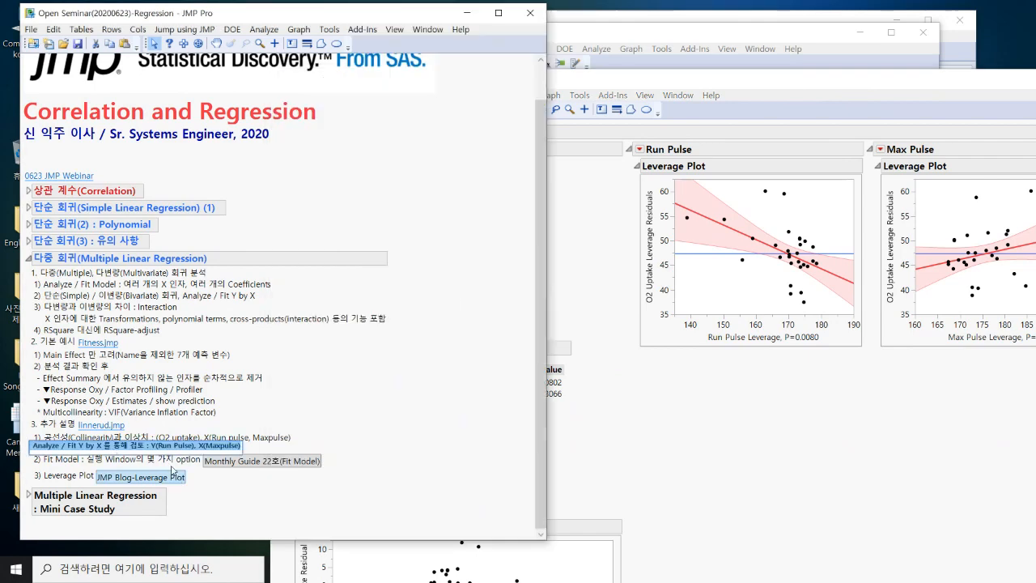
{"action": "left_click", "coordinate": [664, 450]}
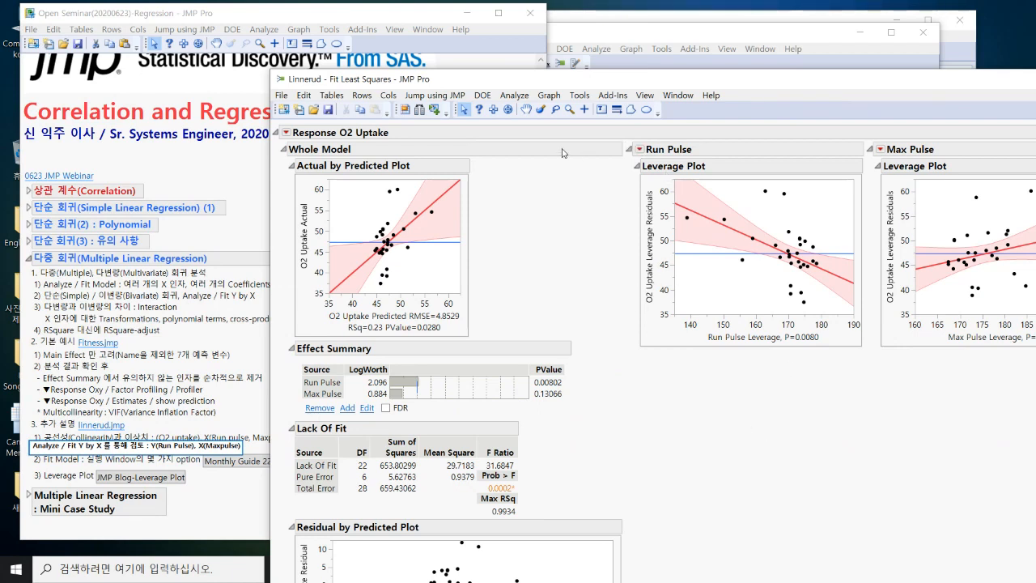
{"action": "left_click", "coordinate": [514, 95]}
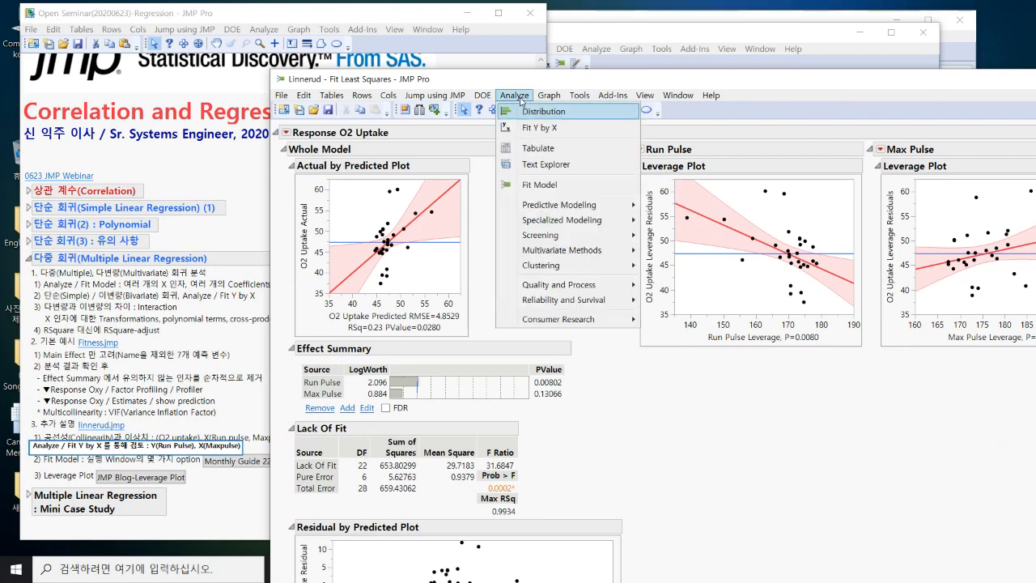
{"action": "left_click", "coordinate": [531, 131]}
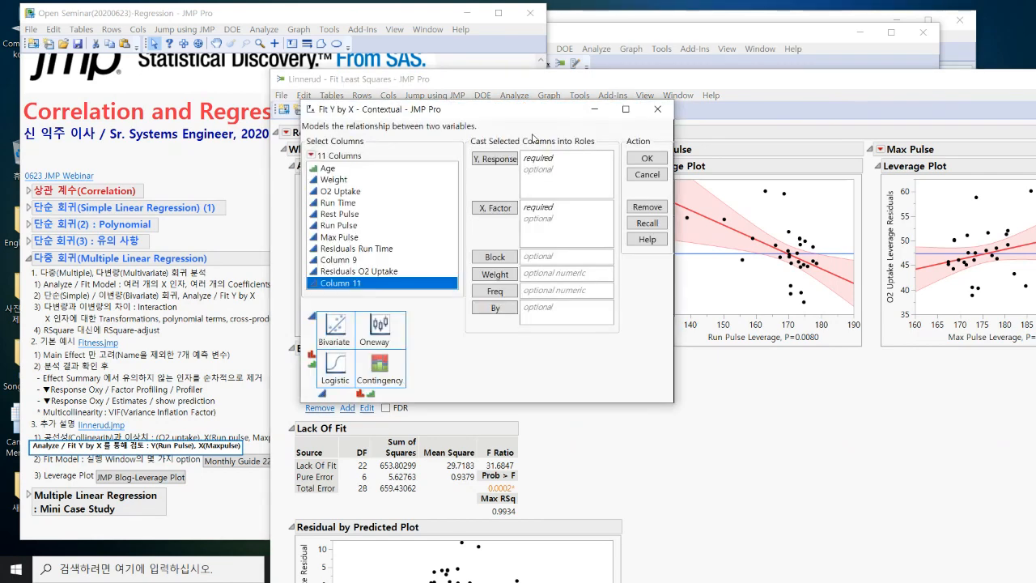
{"action": "left_click_drag", "start_coordinate": [522, 112], "coordinate": [412, 109]}
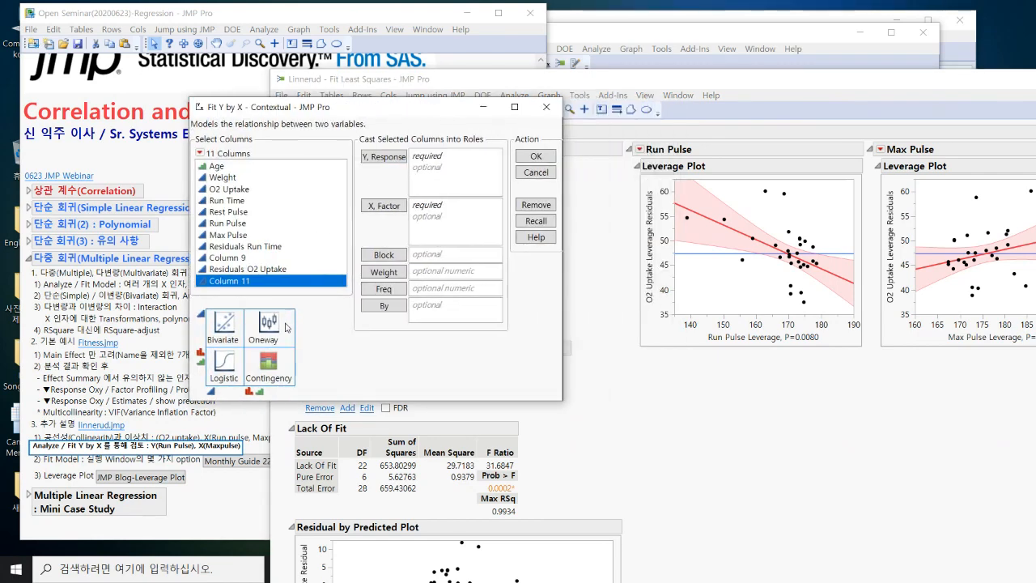
{"action": "left_click", "coordinate": [263, 223]}
{"action": "left_click", "coordinate": [380, 159]}
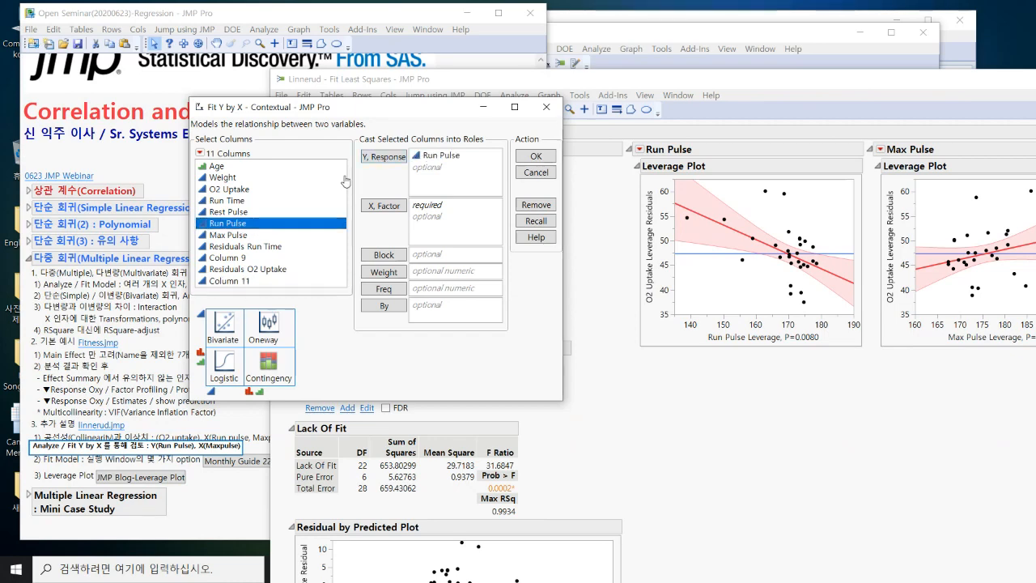
{"action": "left_click", "coordinate": [242, 235]}
{"action": "left_click", "coordinate": [384, 206]}
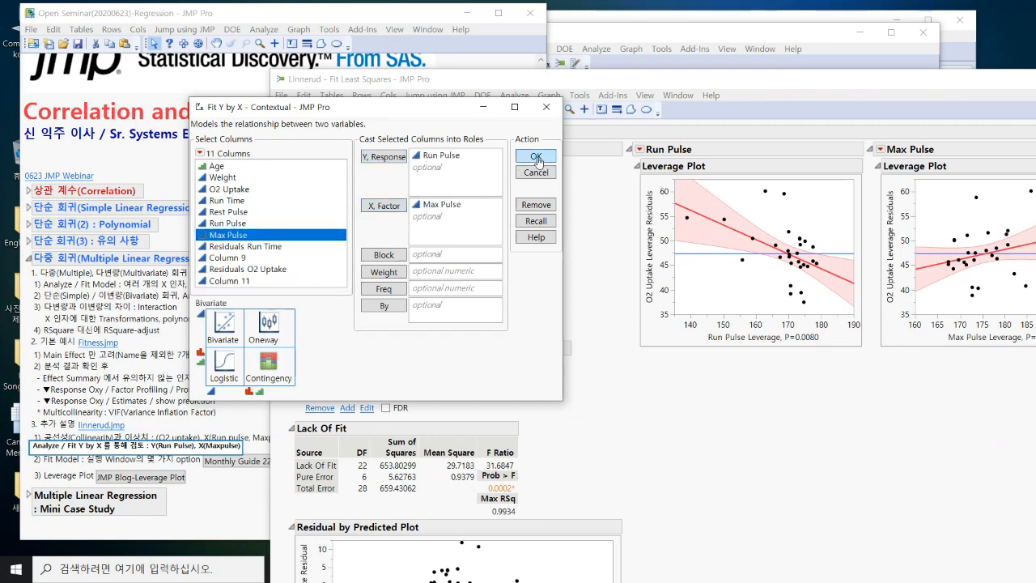
{"action": "left_click", "coordinate": [535, 156]}
Move and enlarge the bivariate report window, and add Summary Statistics to the Run Pulse by Max Pulse fit
{"action": "left_click_drag", "start_coordinate": [361, 126], "coordinate": [481, 76]}
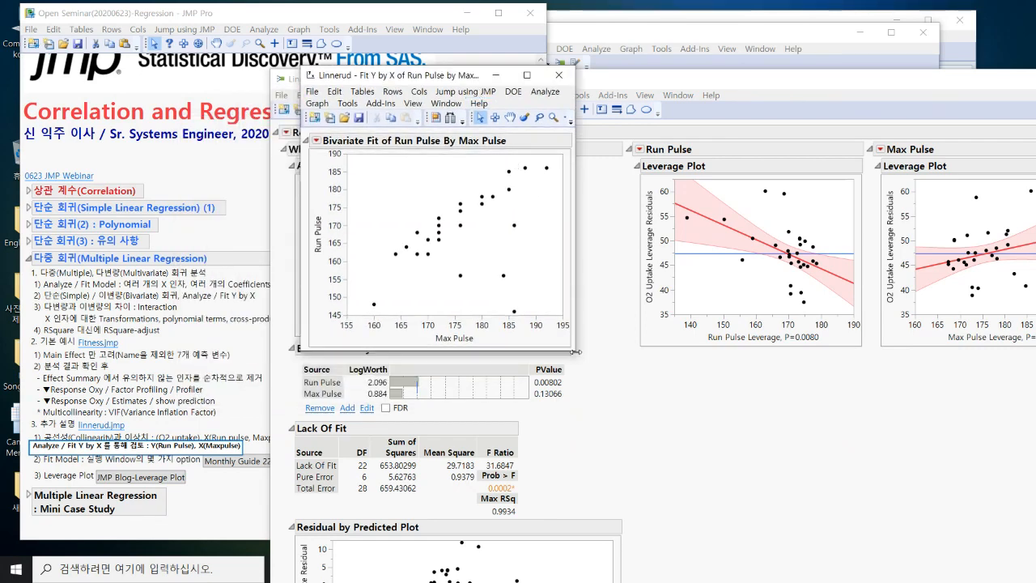
{"action": "left_click_drag", "start_coordinate": [575, 349], "coordinate": [665, 487]}
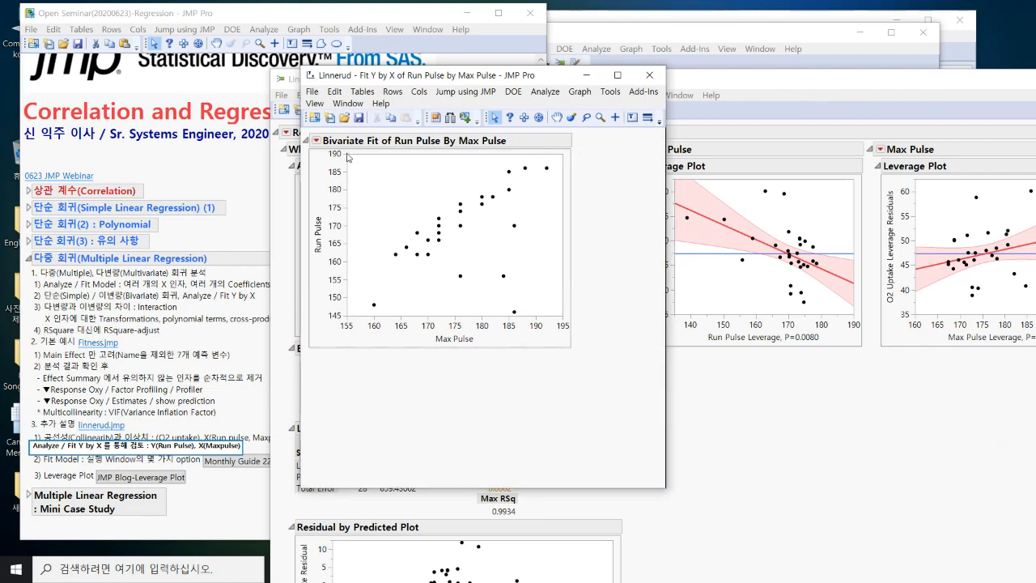
{"action": "left_click", "coordinate": [317, 142]}
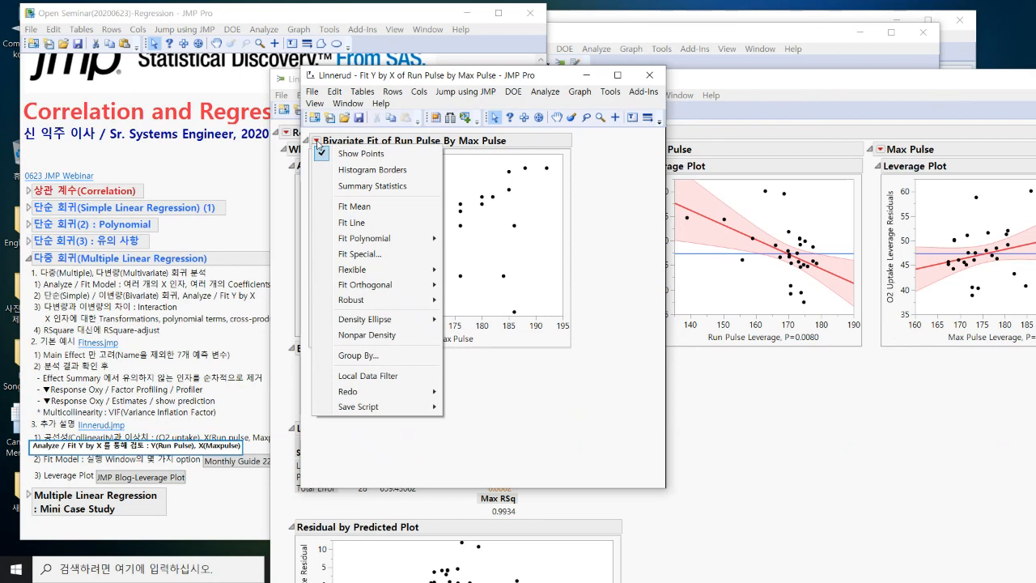
{"action": "left_click", "coordinate": [342, 187]}
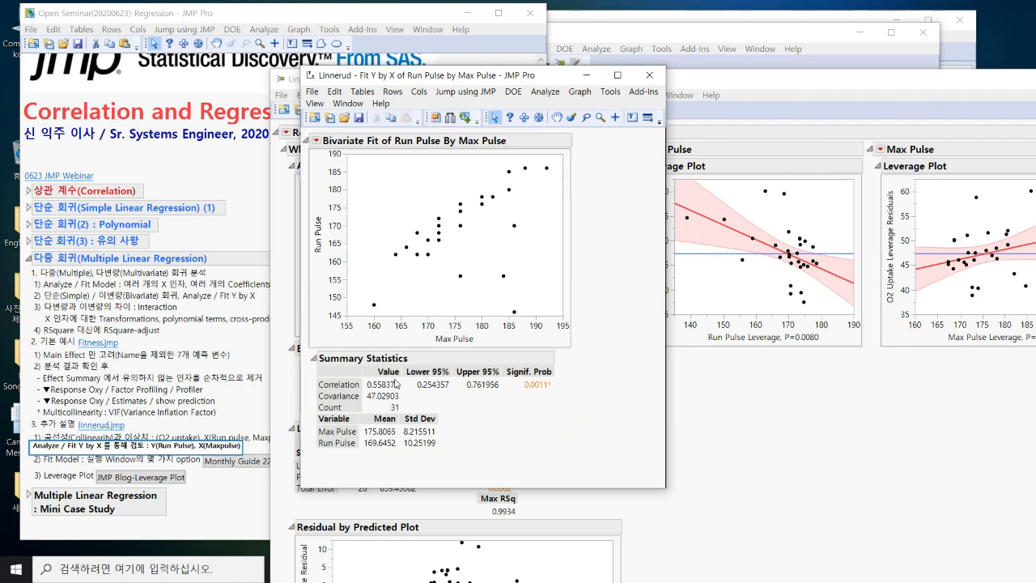
Select the four outlying points below the main trend in the Run Pulse by Max Pulse scatterplot, and hide and exclude their rows
{"action": "left_click_drag", "start_coordinate": [449, 258], "coordinate": [547, 312]}
{"action": "left_click", "coordinate": [511, 228], "text": "shift"}
{"action": "mouse_move", "coordinate": [512, 230]}
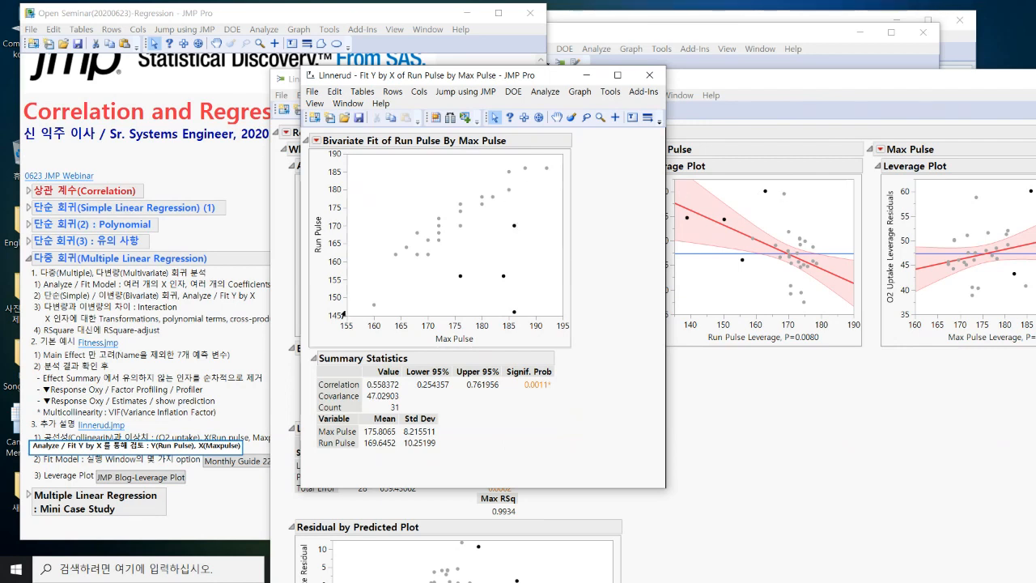
{"action": "right_click", "coordinate": [514, 228]}
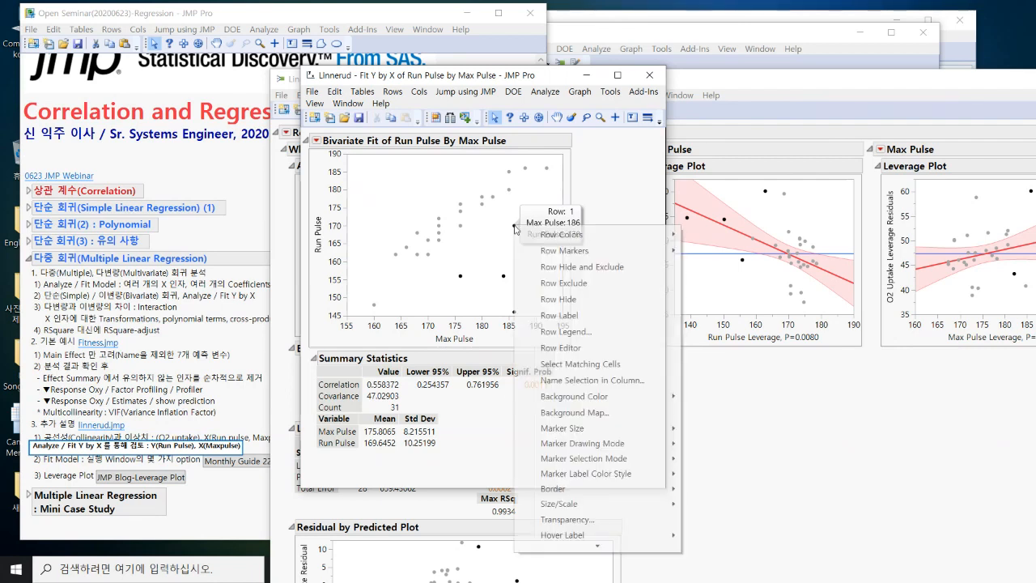
{"action": "left_click", "coordinate": [547, 270]}
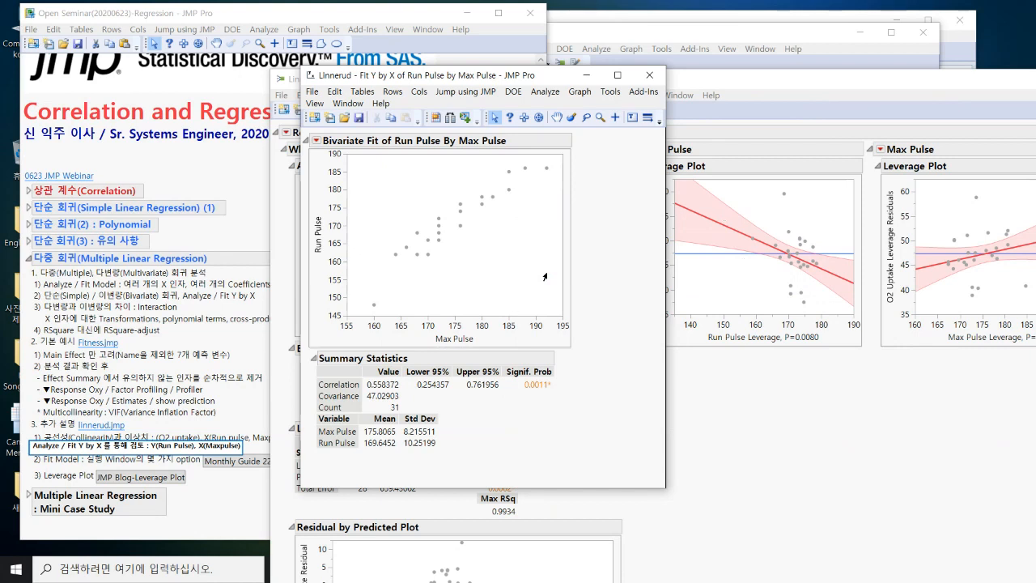
{"action": "left_click", "coordinate": [507, 271]}
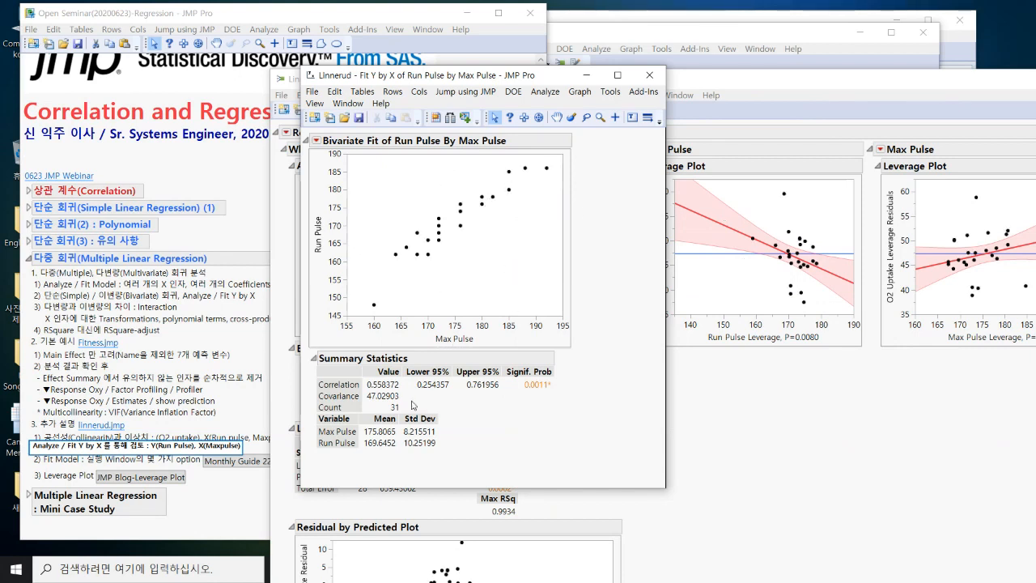
Redo the bivariate analysis without the excluded rows and place the new report beside the original to compare their correlations
{"action": "left_click", "coordinate": [316, 140]}
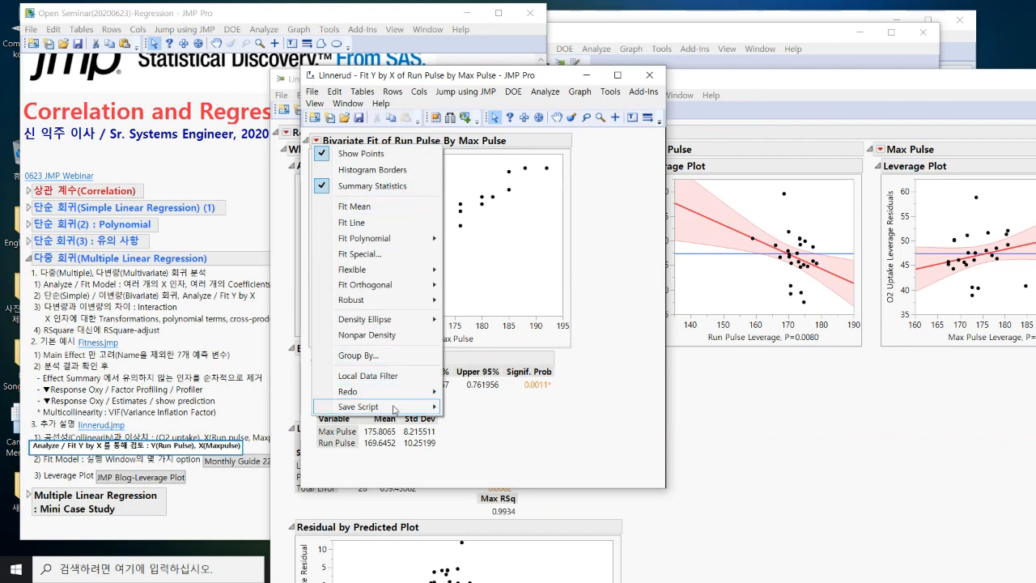
{"action": "mouse_move", "coordinate": [395, 394]}
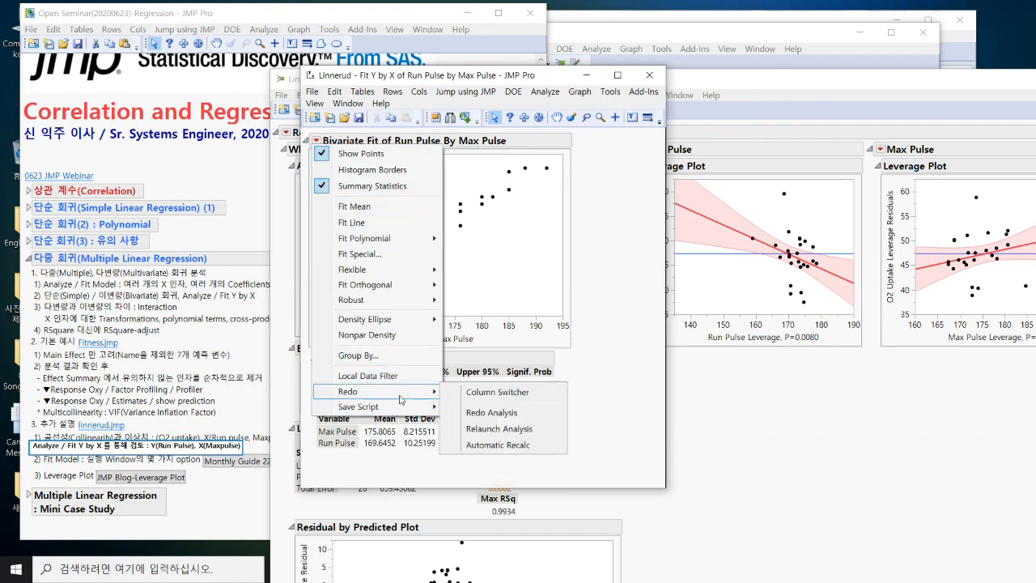
{"action": "left_click", "coordinate": [491, 412]}
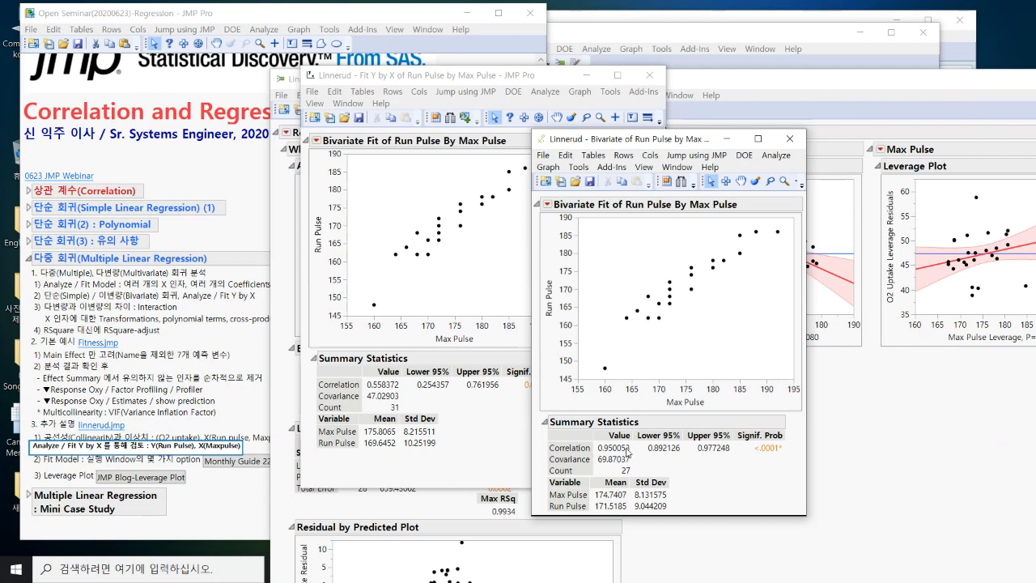
{"action": "left_click_drag", "start_coordinate": [664, 140], "coordinate": [686, 95]}
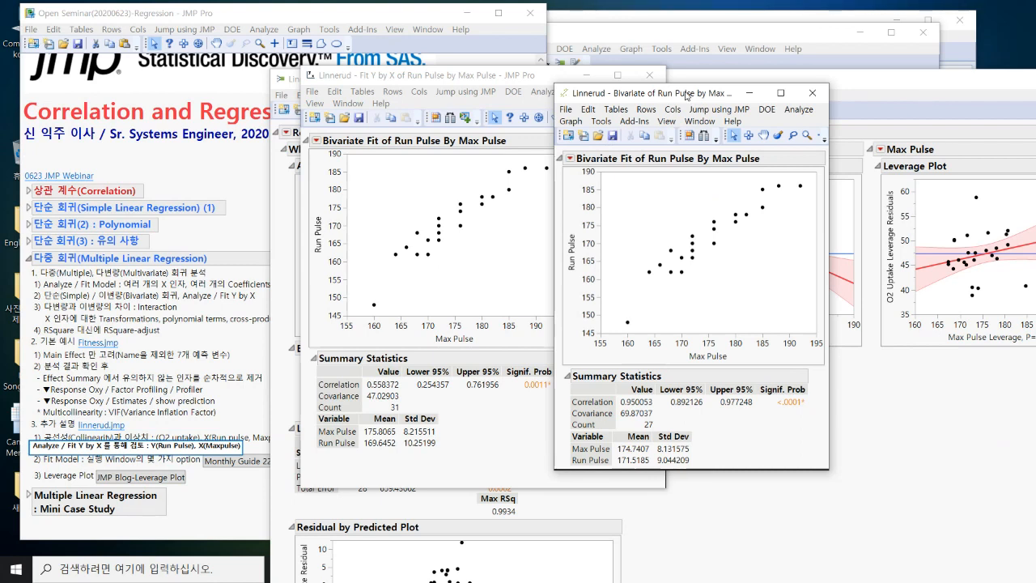
{"action": "mouse_move", "coordinate": [776, 440]}
{"action": "left_mouse_down"}
{"action": "mouse_move", "coordinate": [635, 224]}
{"action": "mouse_move", "coordinate": [719, 409]}
{"action": "mouse_move", "coordinate": [698, 406]}
{"action": "left_mouse_up"}
{"action": "mouse_move", "coordinate": [467, 431]}
{"action": "left_mouse_down"}
{"action": "mouse_move", "coordinate": [434, 431]}
{"action": "mouse_move", "coordinate": [575, 289]}
{"action": "mouse_move", "coordinate": [522, 437]}
{"action": "left_mouse_up"}
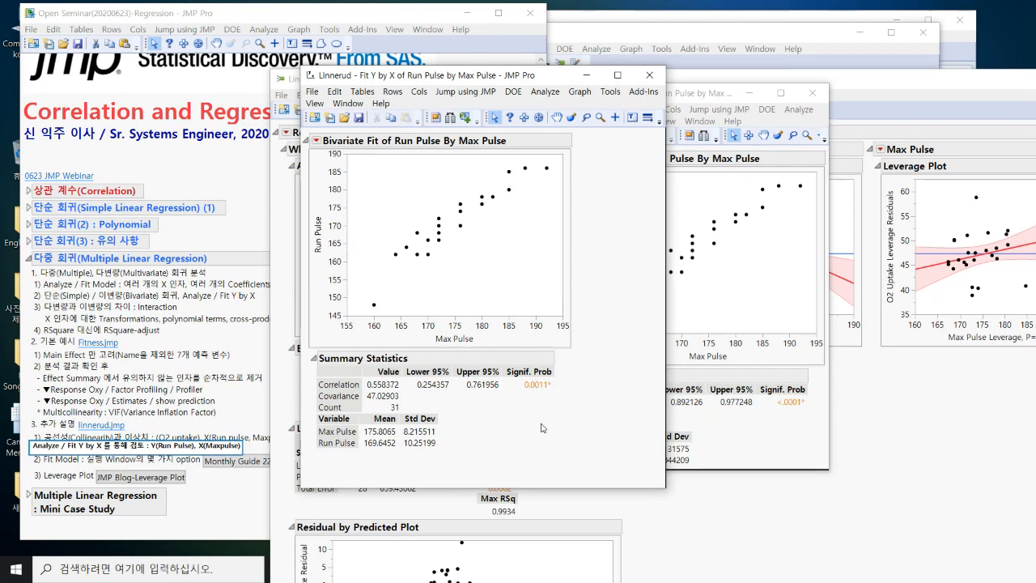
{"action": "left_click", "coordinate": [544, 92]}
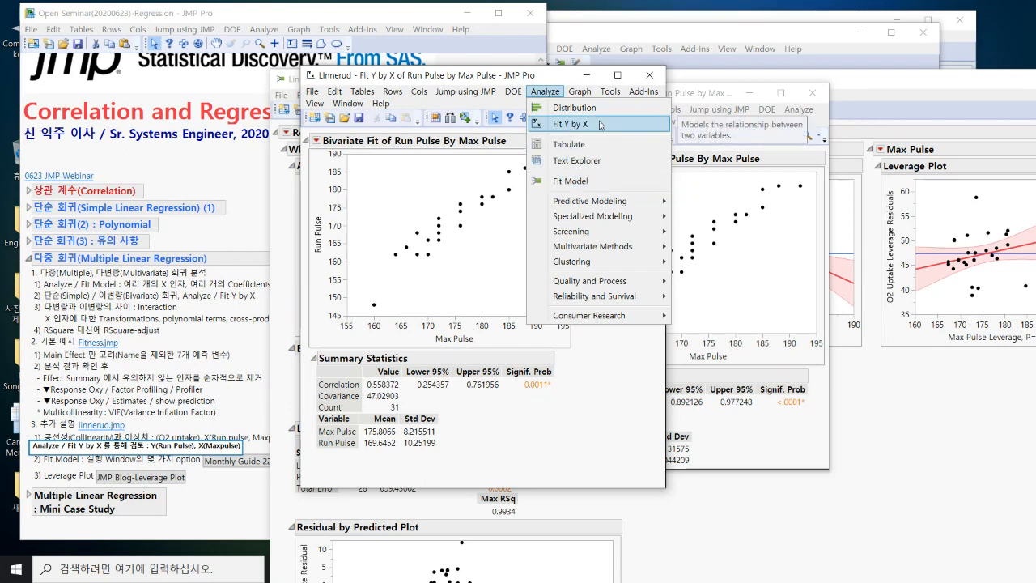
{"action": "mouse_move", "coordinate": [579, 91]}
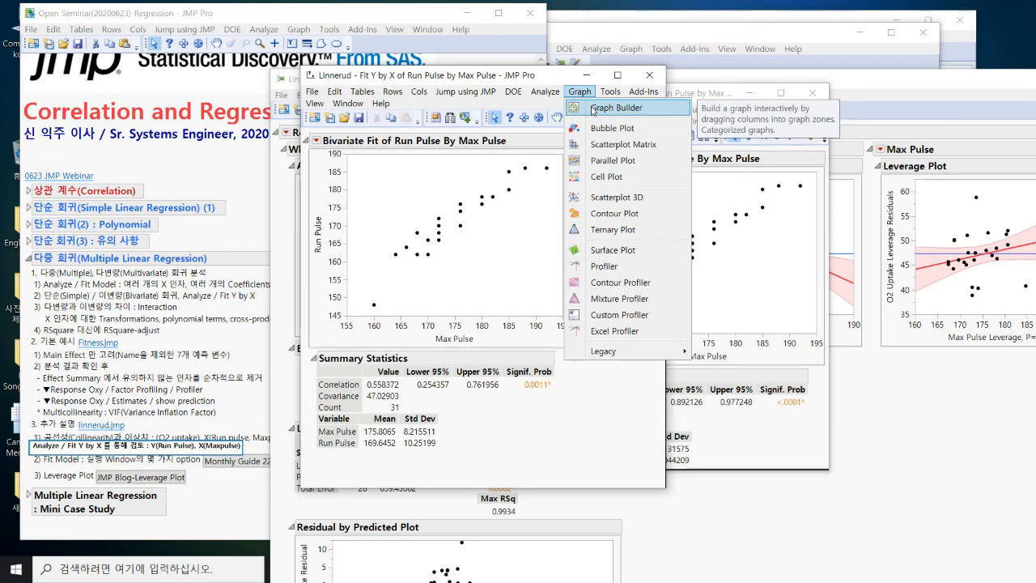
{"action": "left_click", "coordinate": [233, 236]}
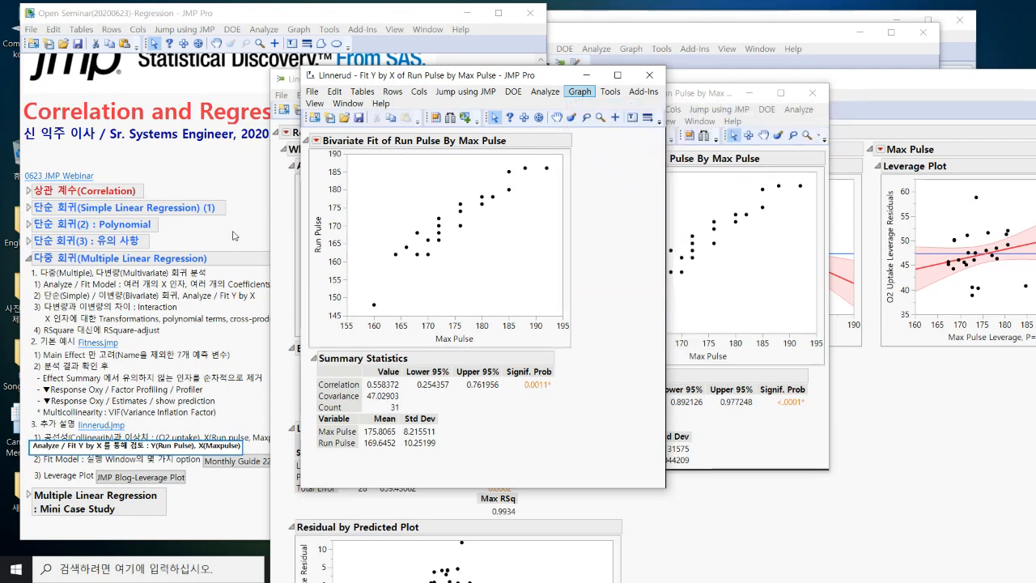
{"action": "left_click", "coordinate": [232, 235]}
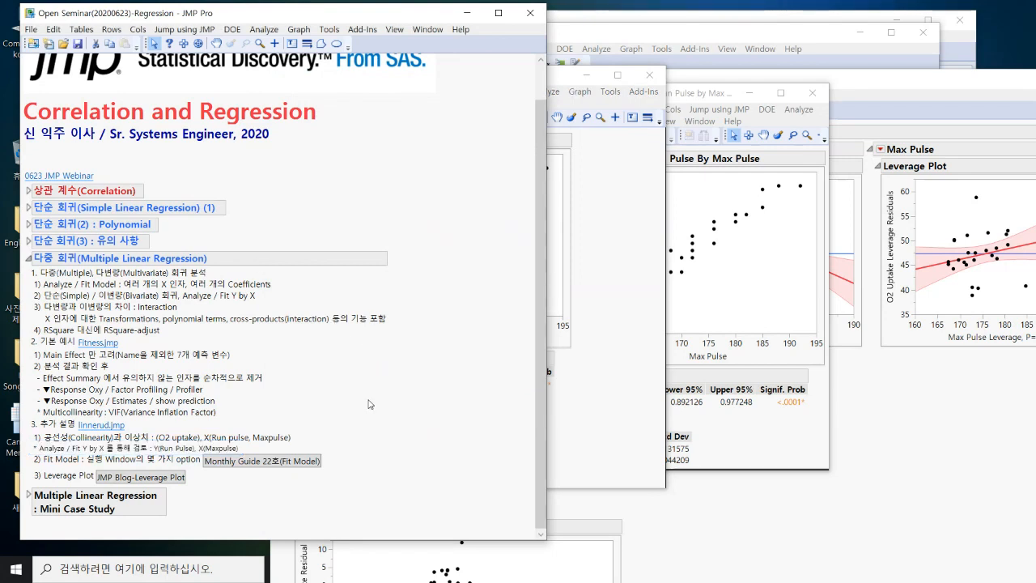
{"action": "left_click", "coordinate": [603, 188]}
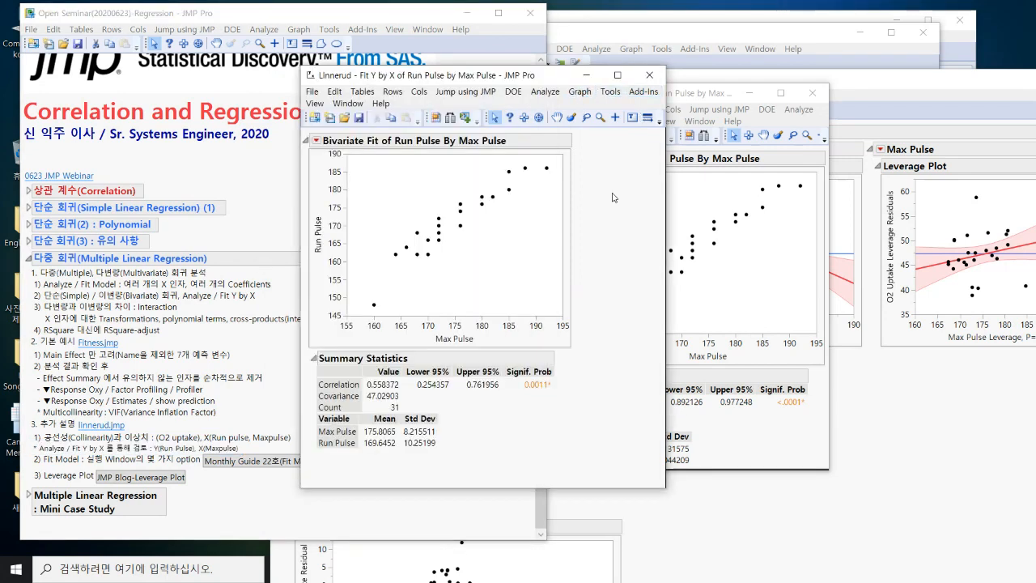
{"action": "left_click", "coordinate": [550, 93]}
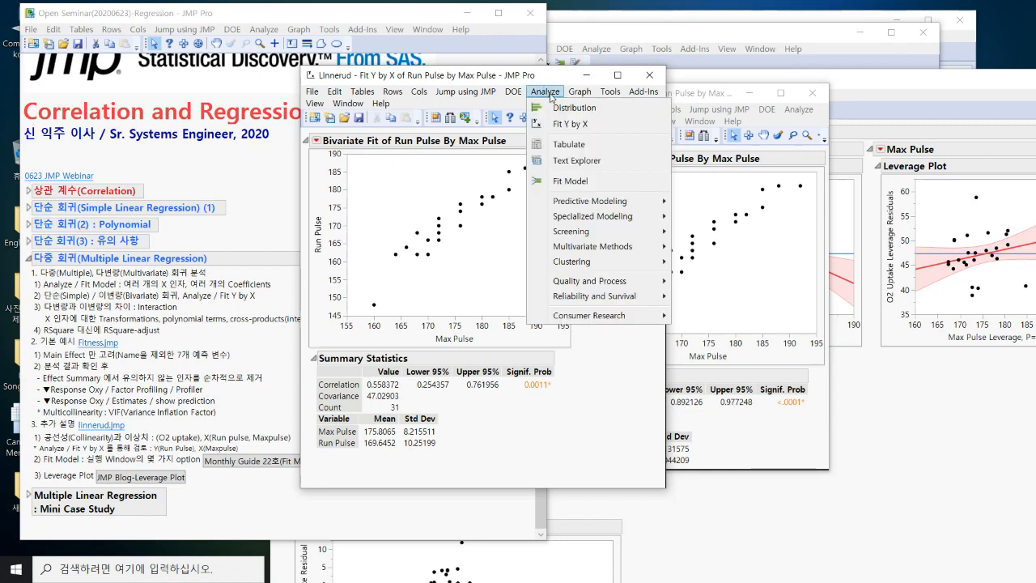
{"action": "left_click", "coordinate": [568, 180]}
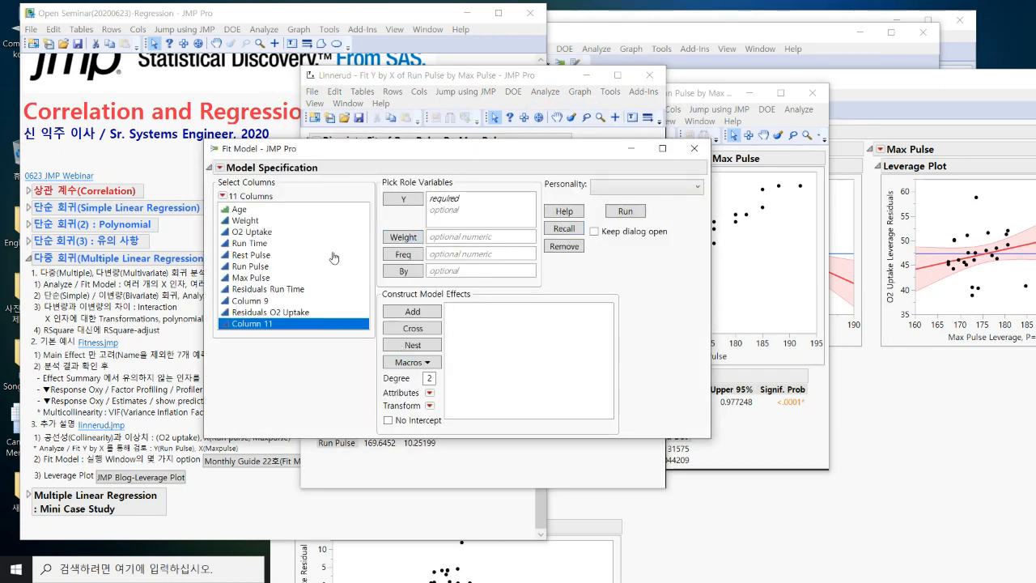
{"action": "left_click", "coordinate": [299, 267]}
{"action": "left_click", "coordinate": [293, 232]}
{"action": "left_click", "coordinate": [403, 198]}
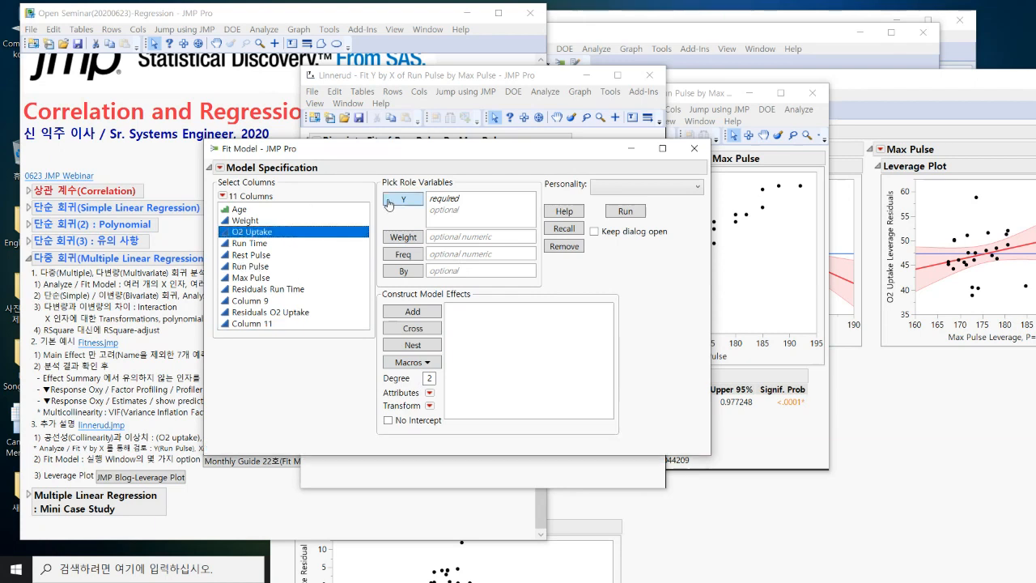
{"action": "left_click_drag", "start_coordinate": [296, 243], "coordinate": [299, 301]}
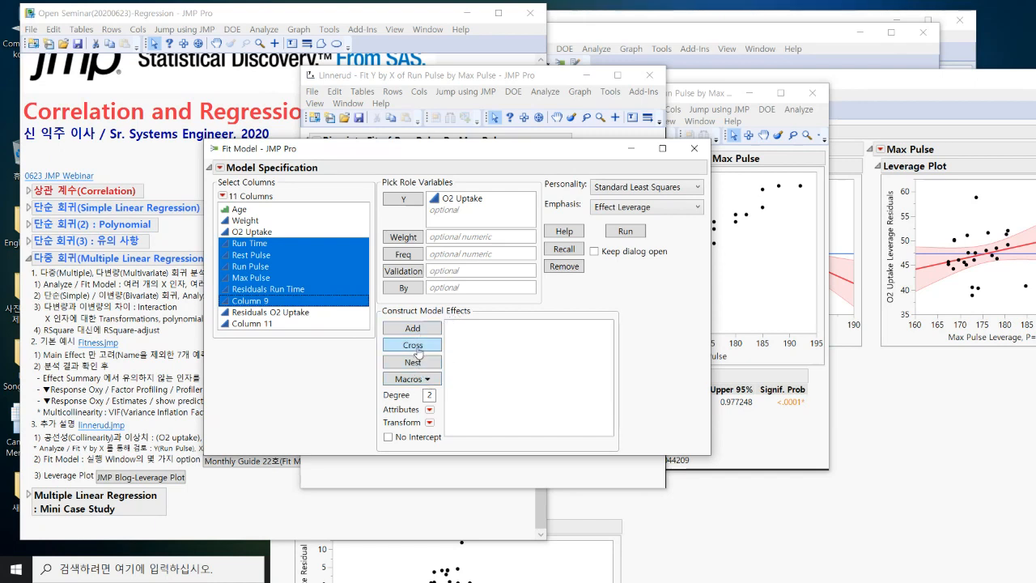
{"action": "left_click", "coordinate": [429, 380]}
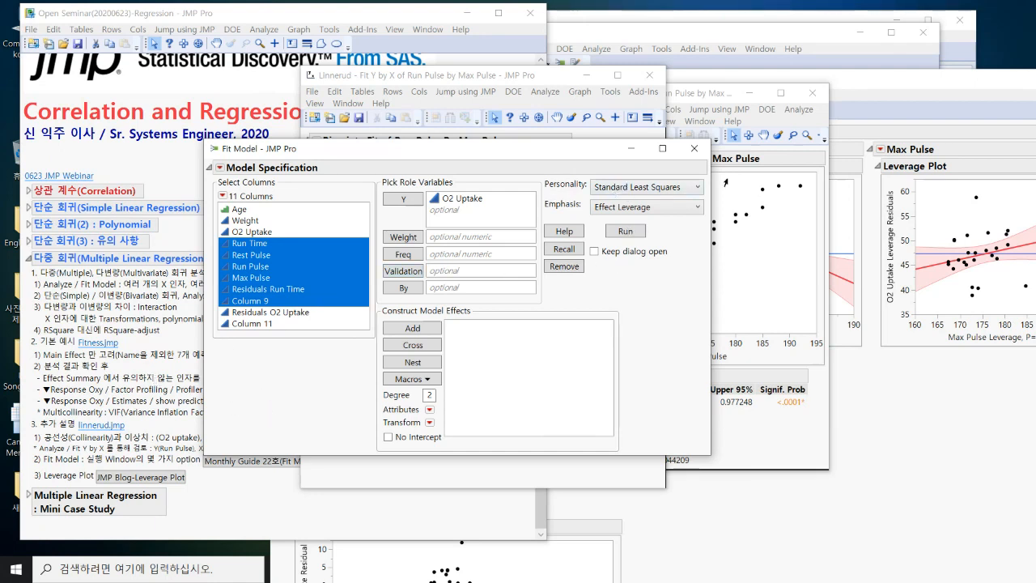
{"action": "left_click", "coordinate": [694, 148]}
Close the original bivariate report and open the issue 22 "JMP DOE (1) - Fit Model" guide in the browser from the journal's Monthly Guide link
{"action": "left_click", "coordinate": [649, 74]}
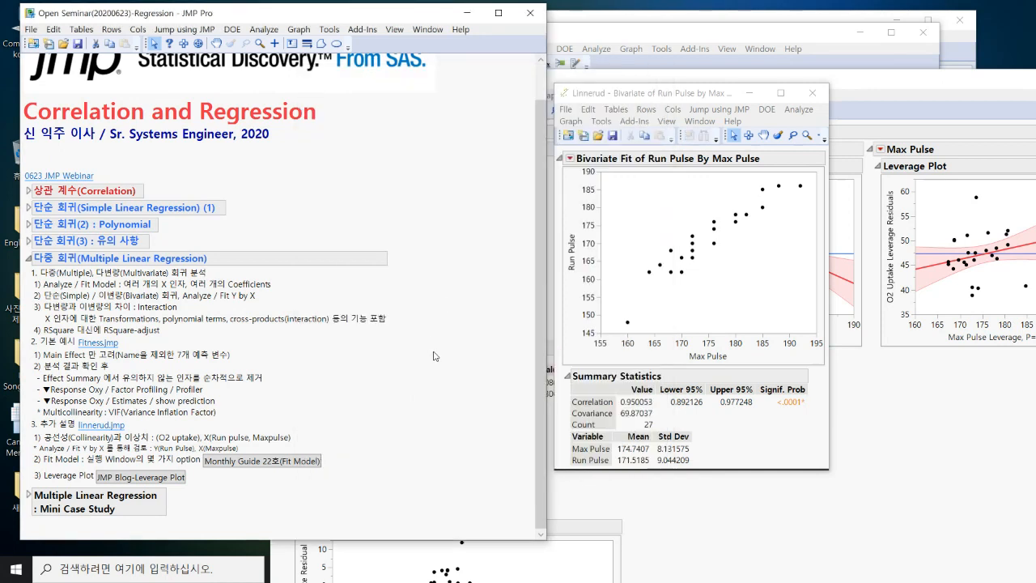
{"action": "left_click", "coordinate": [280, 467]}
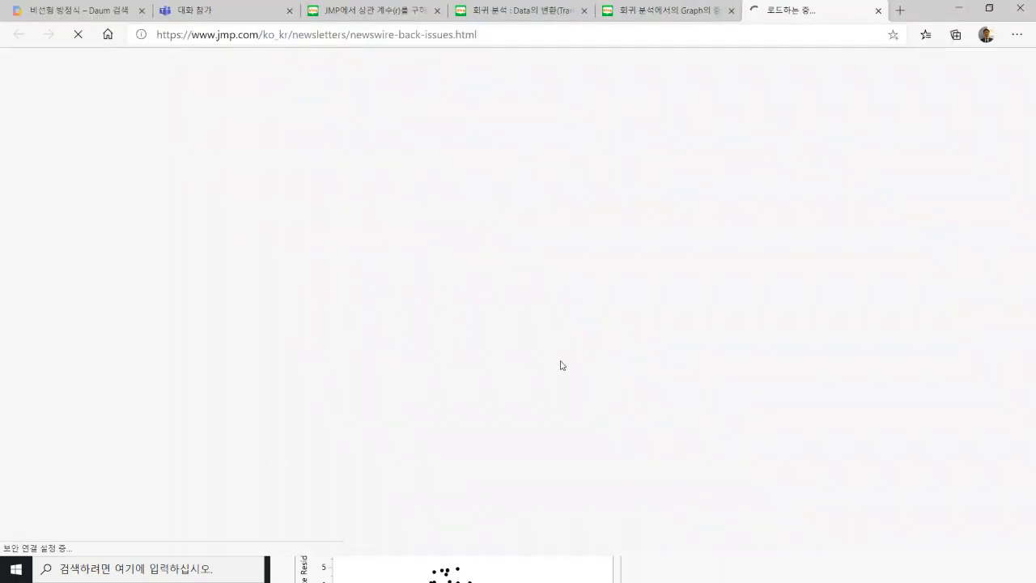
{"action": "scroll", "coordinate": [553, 383], "scroll_direction": "down", "scroll_amount": 5}
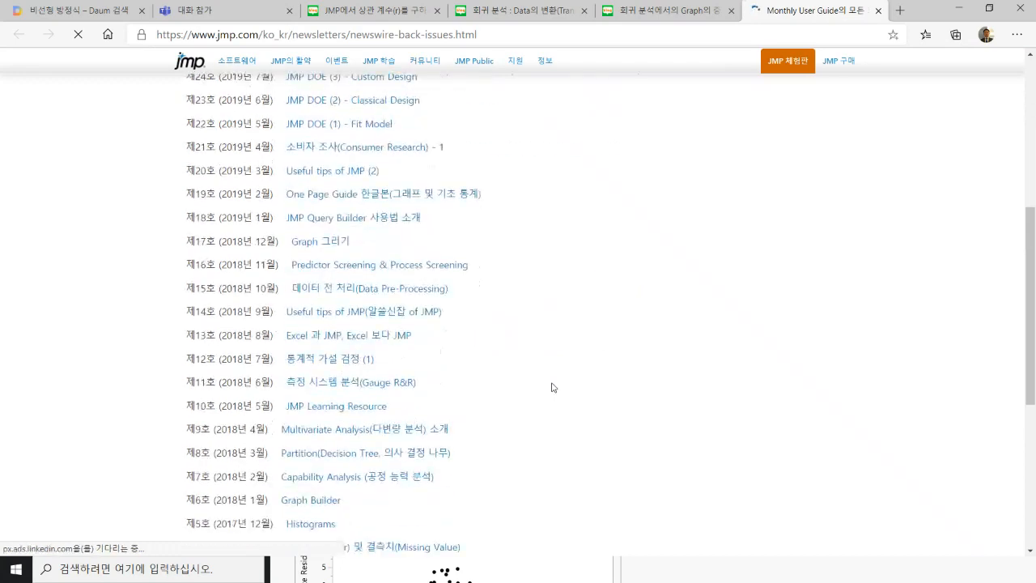
{"action": "scroll", "coordinate": [255, 288], "scroll_direction": "up", "scroll_amount": 1}
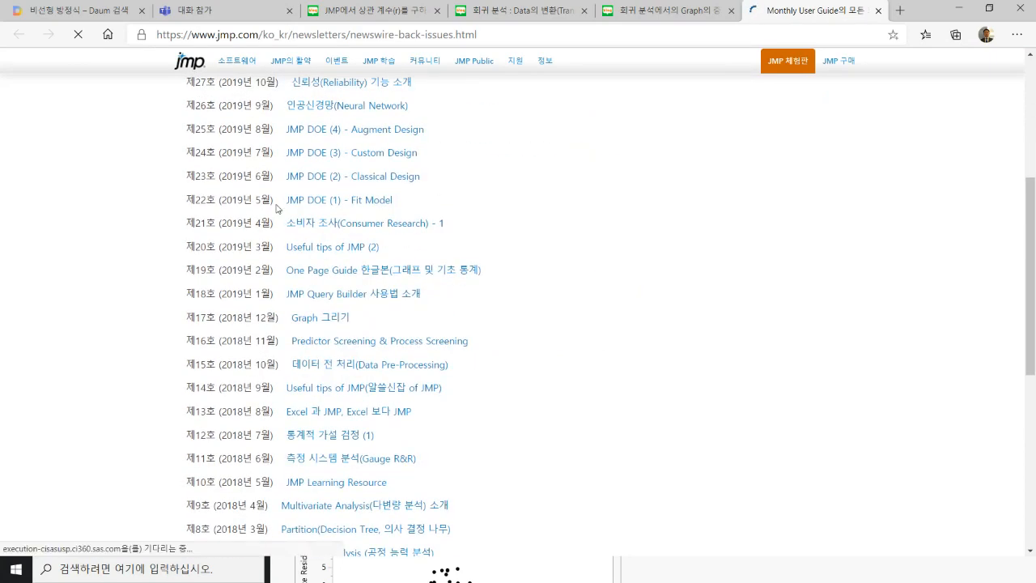
{"action": "left_click", "coordinate": [376, 202]}
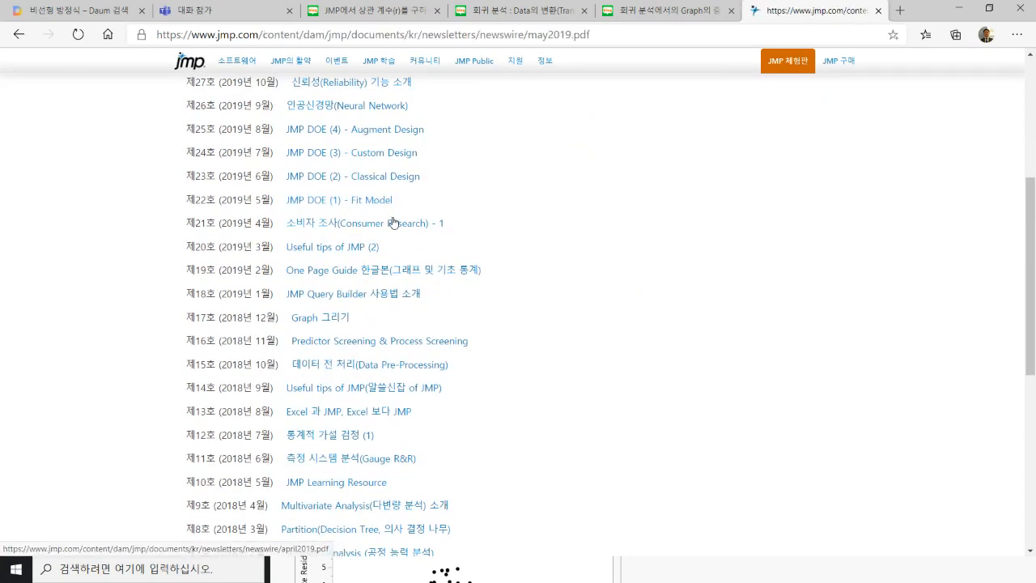
Enlarge the May 2019 guide and read its Fit Model option pages, covering Construct Model Effects and Macros
{"action": "scroll", "coordinate": [431, 369], "scroll_direction": "down", "scroll_amount": 15}
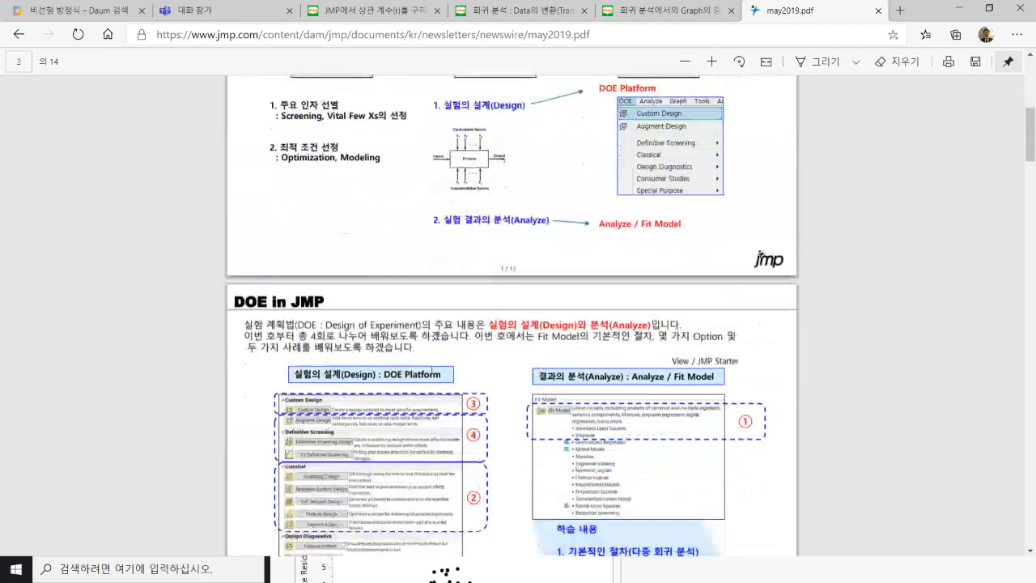
{"action": "scroll", "coordinate": [325, 395], "scroll_direction": "down", "scroll_amount": 7}
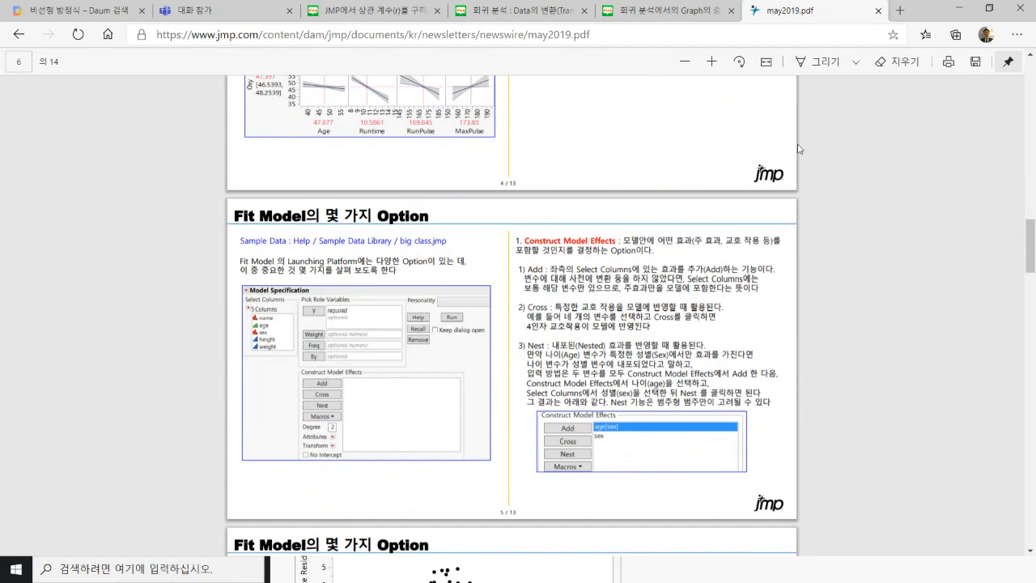
{"action": "left_click", "coordinate": [713, 64]}
{"action": "left_click", "coordinate": [712, 63]}
{"action": "left_click", "coordinate": [713, 63]}
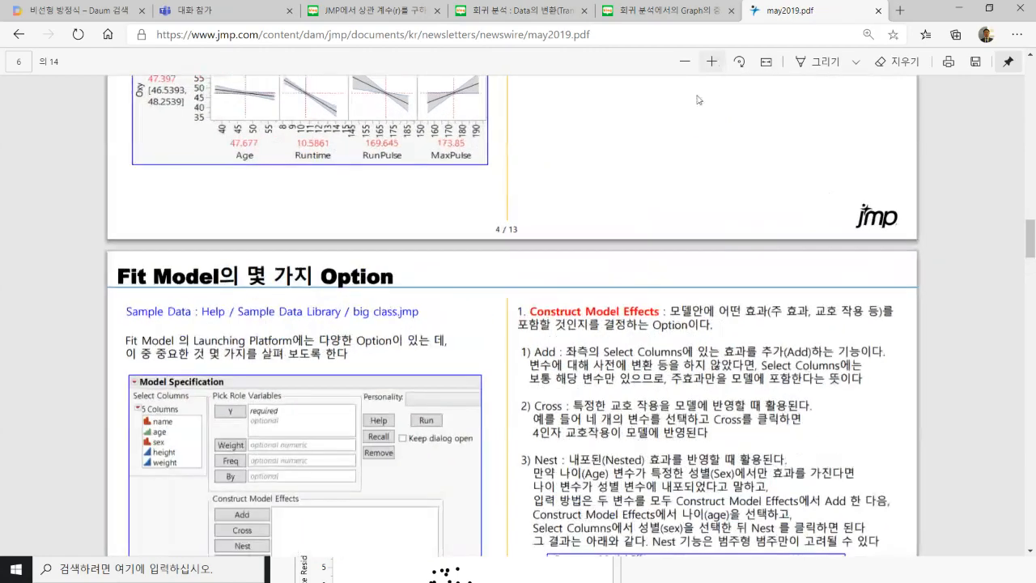
{"action": "scroll", "coordinate": [639, 418], "scroll_direction": "down", "scroll_amount": 5}
{"action": "scroll", "coordinate": [639, 418], "scroll_direction": "up", "scroll_amount": 3}
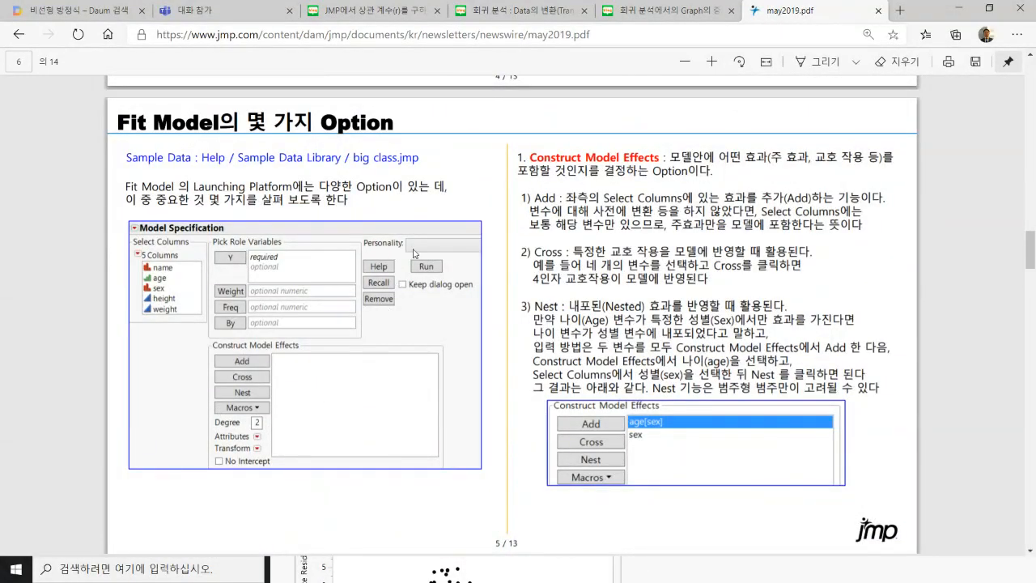
{"action": "scroll", "coordinate": [473, 456], "scroll_direction": "down", "scroll_amount": 2}
{"action": "scroll", "coordinate": [474, 455], "scroll_direction": "down", "scroll_amount": 5}
{"action": "scroll", "coordinate": [474, 458], "scroll_direction": "up", "scroll_amount": 8}
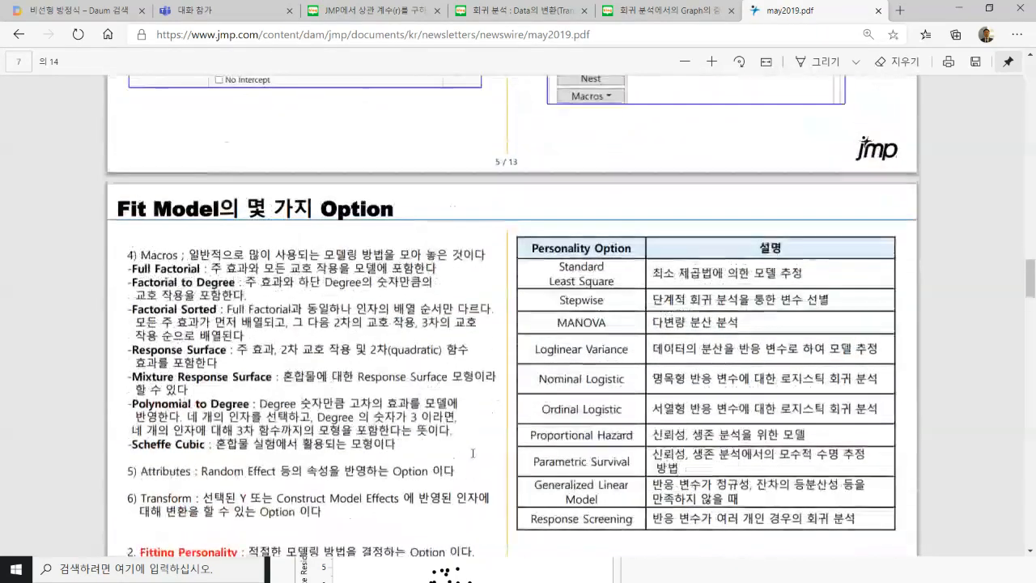
{"action": "scroll", "coordinate": [473, 461], "scroll_direction": "down", "scroll_amount": 1}
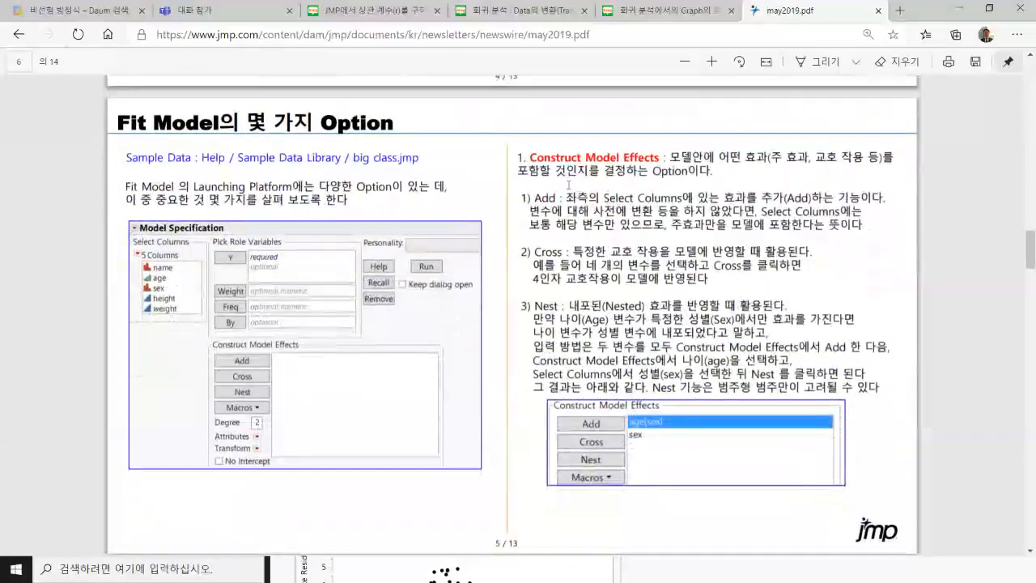
{"action": "scroll", "coordinate": [518, 421], "scroll_direction": "down", "scroll_amount": 5}
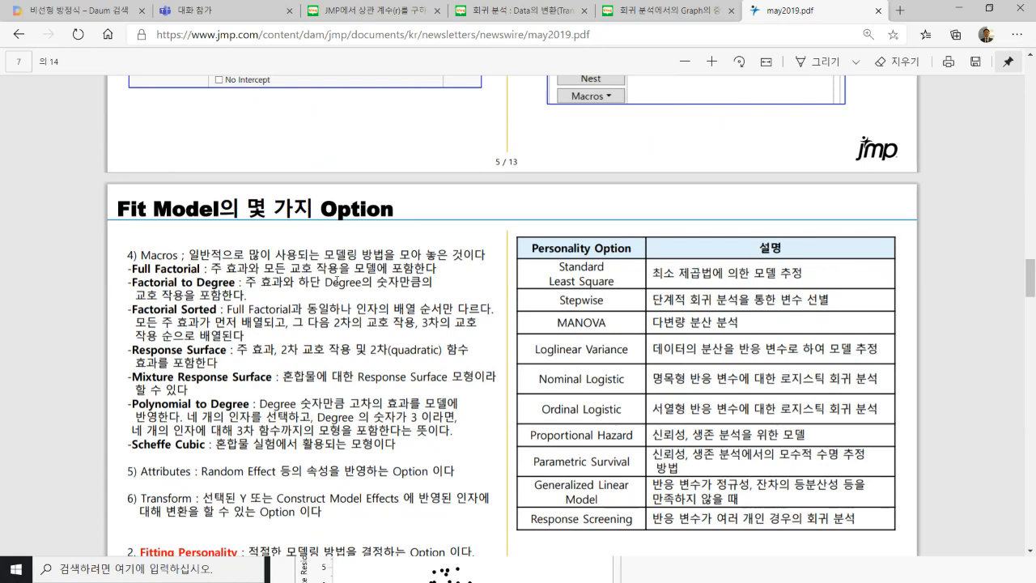
Highlight the Response Surface macro description, and the Standard Least Square and Stepwise entries in the Personality Option table
{"action": "left_click_drag", "start_coordinate": [240, 349], "coordinate": [451, 353]}
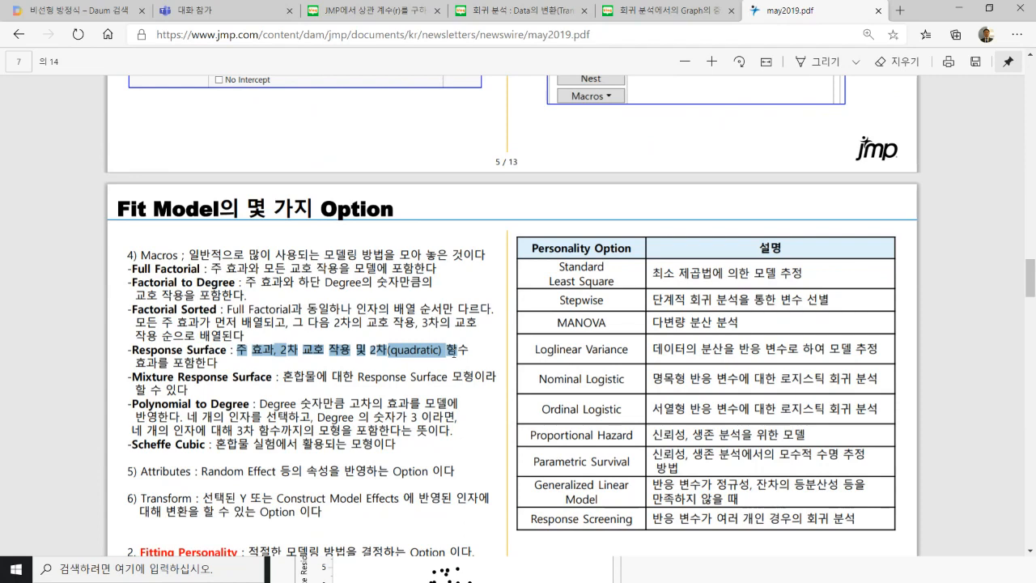
{"action": "scroll", "coordinate": [474, 358], "scroll_direction": "down", "scroll_amount": 1}
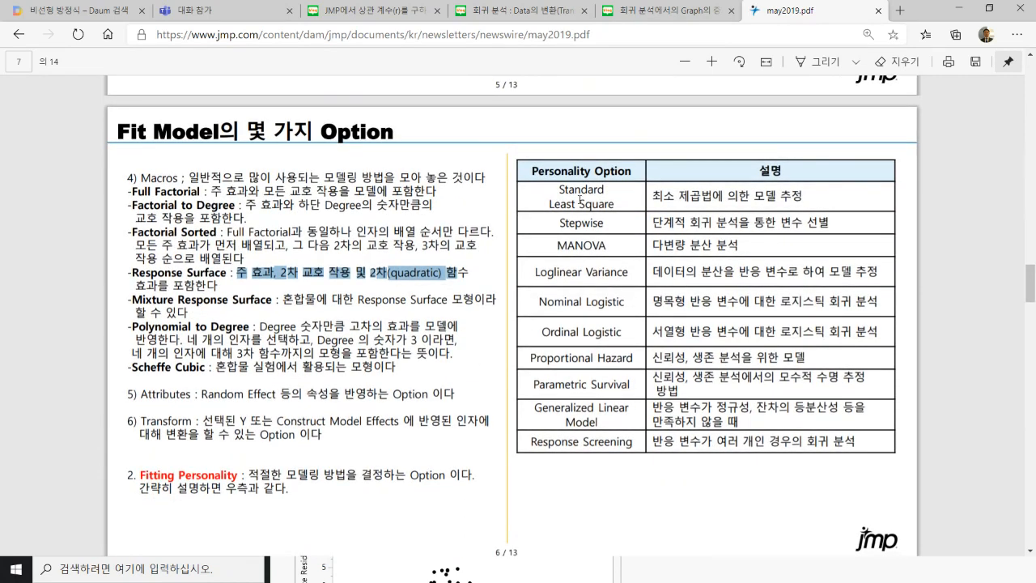
{"action": "left_click_drag", "start_coordinate": [579, 200], "coordinate": [719, 441]}
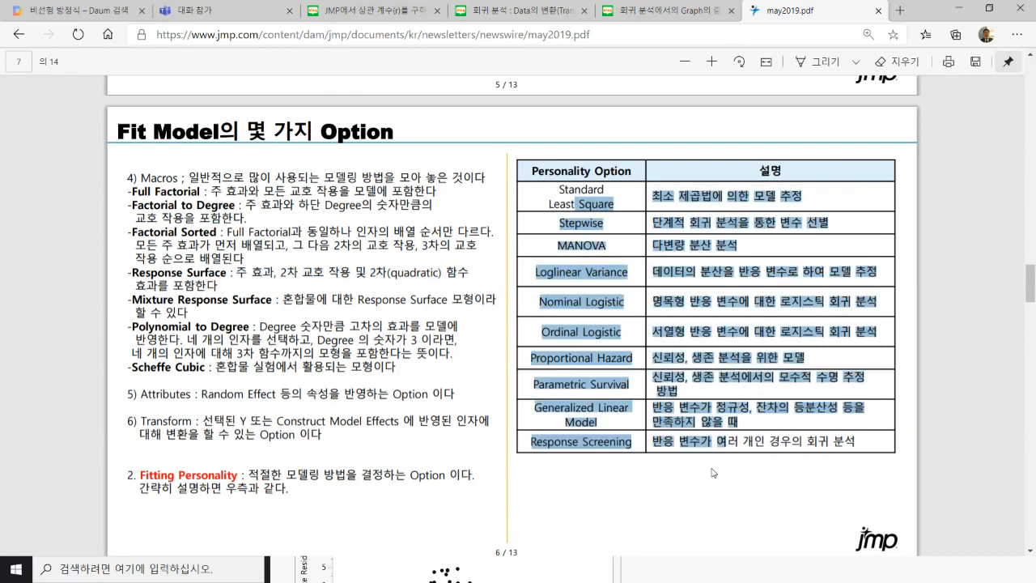
{"action": "left_click", "coordinate": [550, 140]}
{"action": "left_click_drag", "start_coordinate": [554, 188], "coordinate": [622, 200]}
{"action": "left_click_drag", "start_coordinate": [556, 223], "coordinate": [606, 225]}
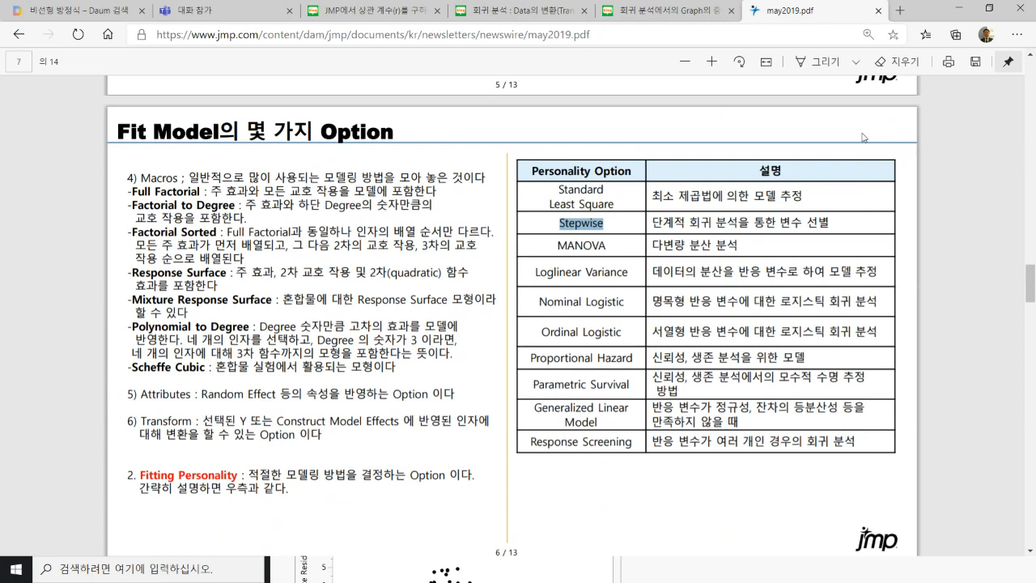
Return to the JMP journal, collapse the Multiple Linear Regression section and expand the Multiple Linear Regression : Mini Case Study section
{"action": "left_click", "coordinate": [953, 10]}
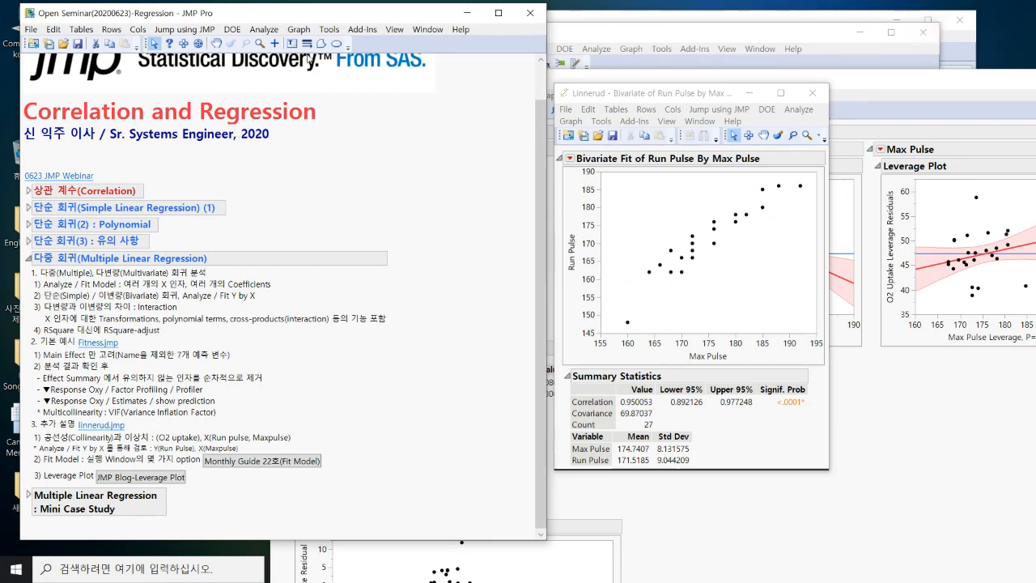
{"action": "left_click_drag", "start_coordinate": [307, 13], "coordinate": [442, 17]}
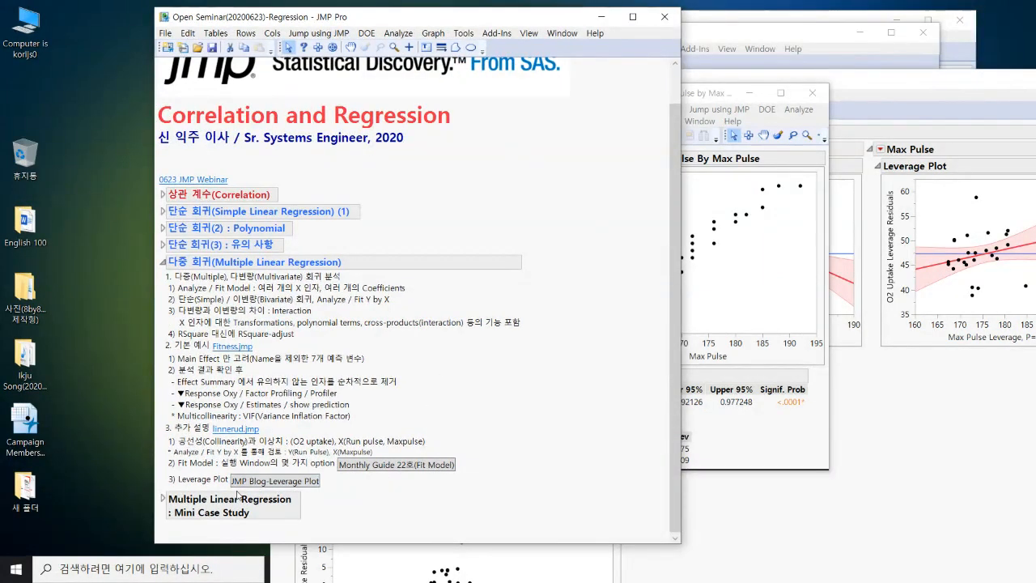
{"action": "left_click", "coordinate": [163, 262]}
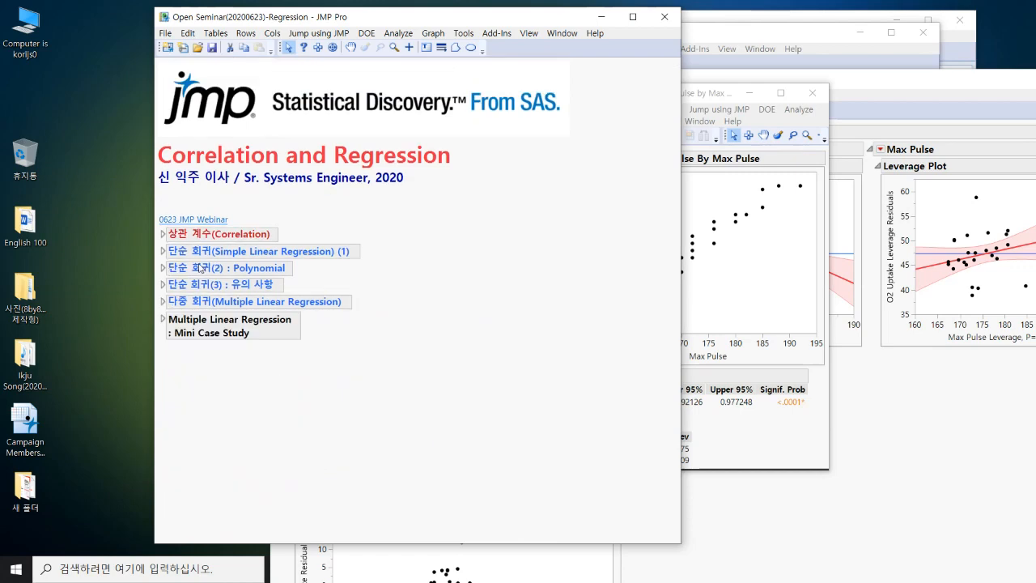
{"action": "left_click", "coordinate": [163, 322]}
{"action": "scroll", "coordinate": [522, 397], "scroll_direction": "down", "scroll_amount": 1}
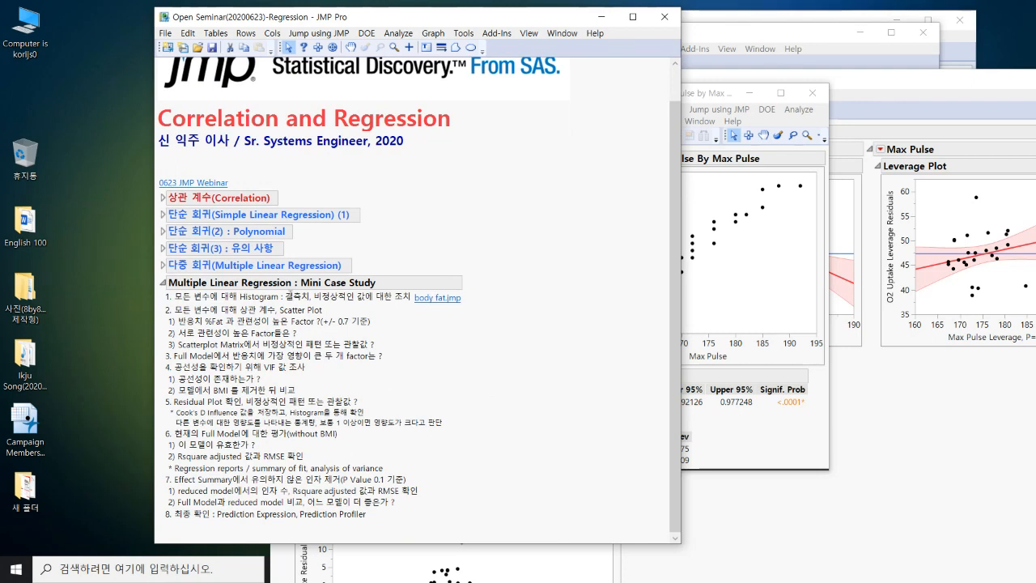
{"action": "left_click_drag", "start_coordinate": [413, 16], "coordinate": [298, 16]}
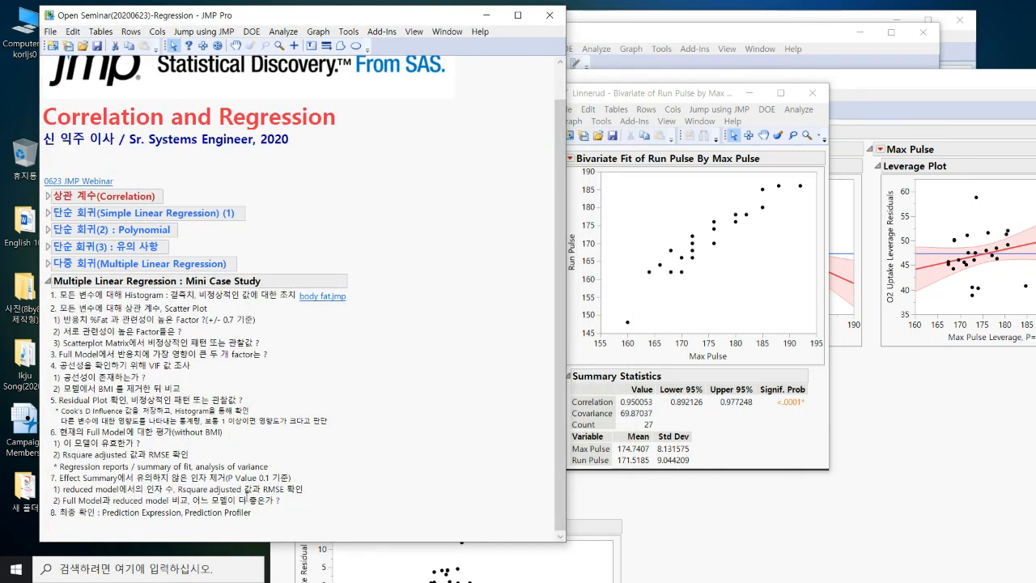
Open the case study's body fat.jmp table in an enlarged window and select the predictor columns Age through Wrist
{"action": "left_click", "coordinate": [332, 296]}
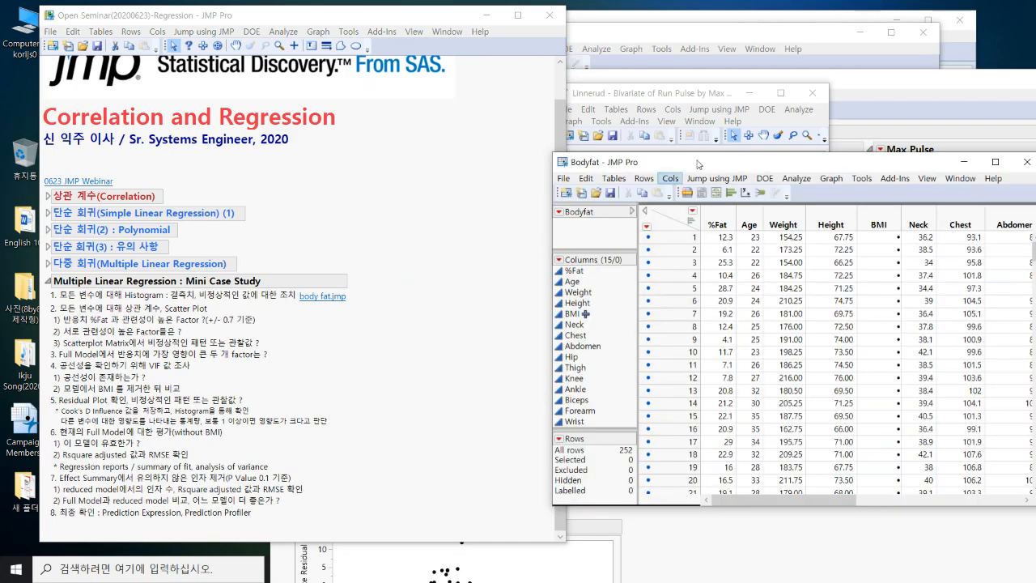
{"action": "left_click_drag", "start_coordinate": [704, 164], "coordinate": [492, 97]}
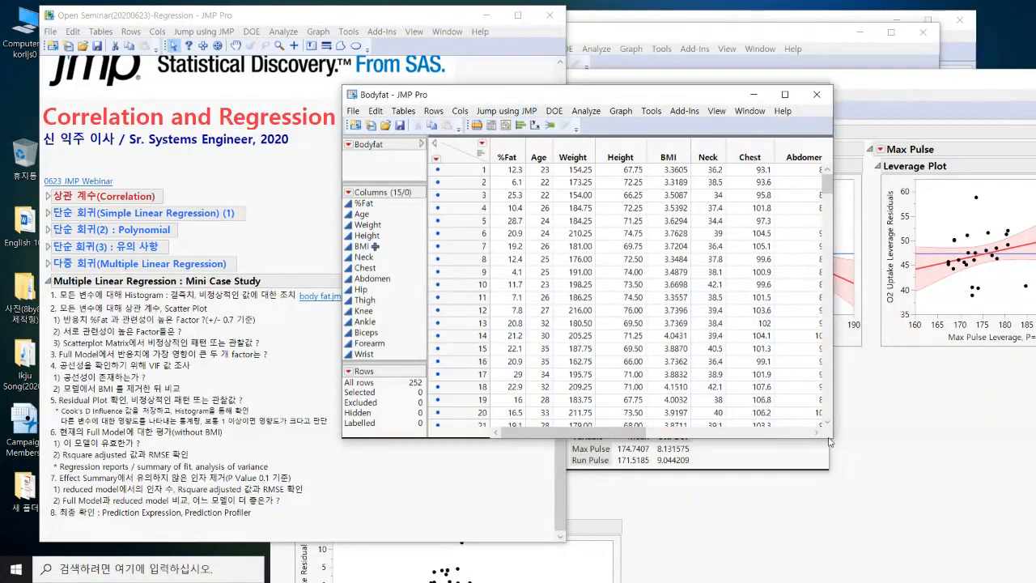
{"action": "left_click_drag", "start_coordinate": [832, 438], "coordinate": [914, 523]}
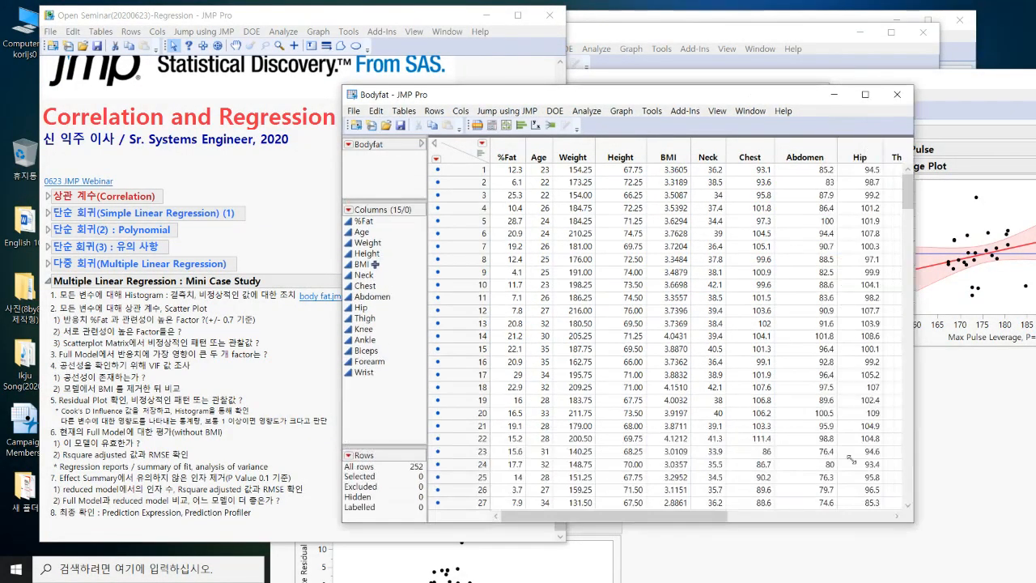
{"action": "left_click", "coordinate": [383, 221]}
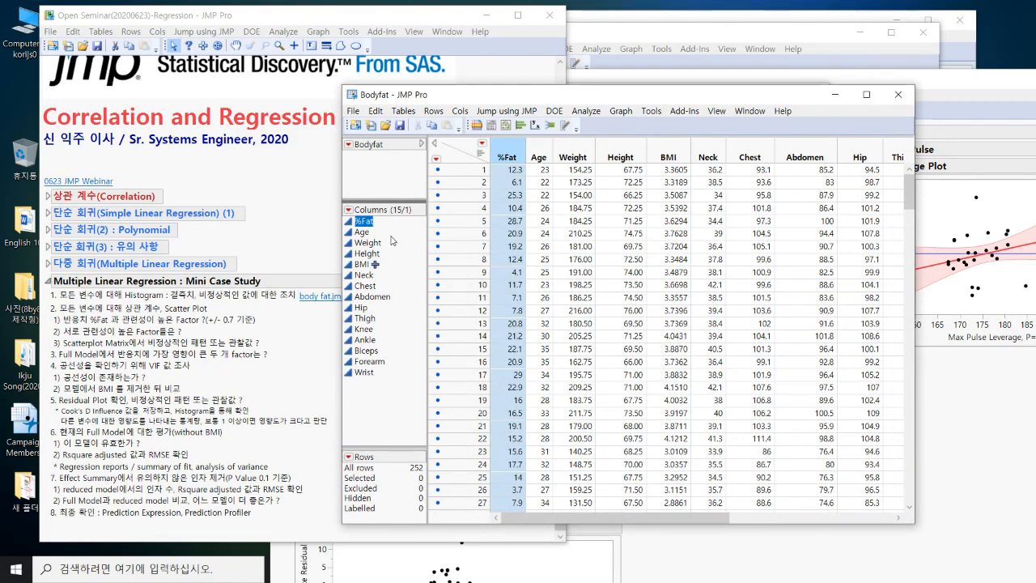
{"action": "left_click_drag", "start_coordinate": [392, 232], "coordinate": [421, 381]}
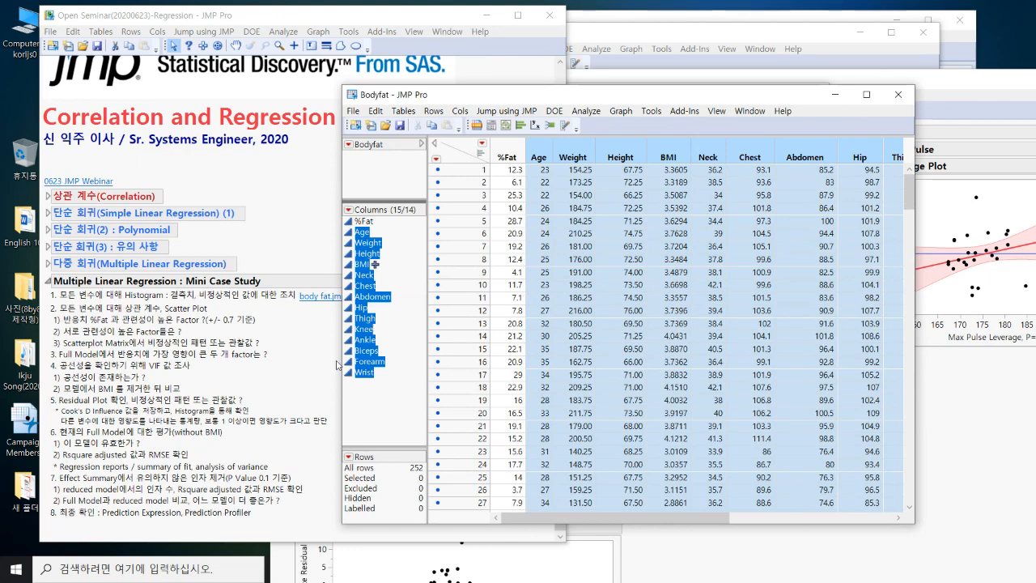
Review the Mini Case Study outline in the journal, pointing out the Histogram, VIF and Residual Plot items
{"action": "left_click", "coordinate": [211, 301]}
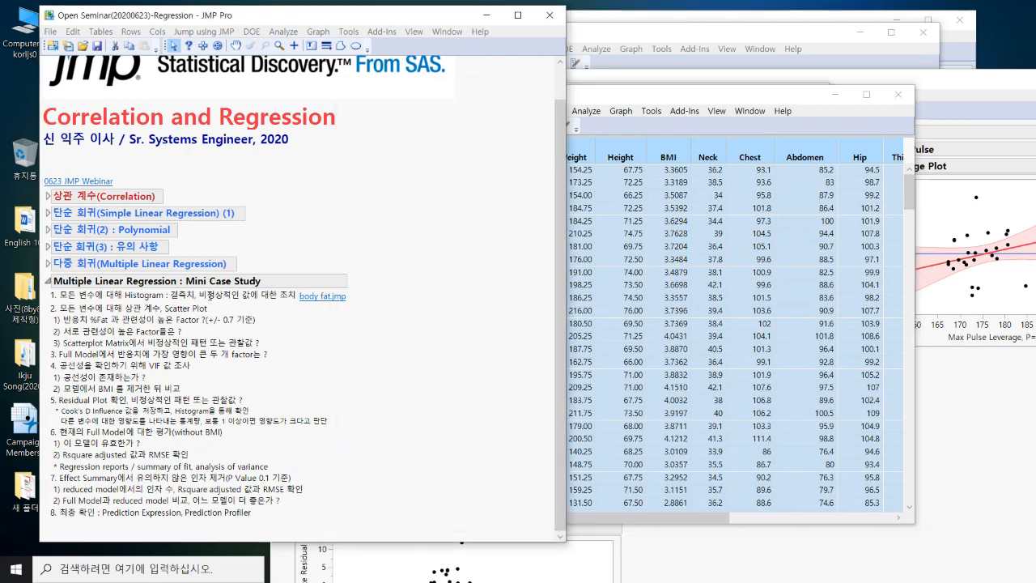
{"action": "left_click", "coordinate": [392, 380]}
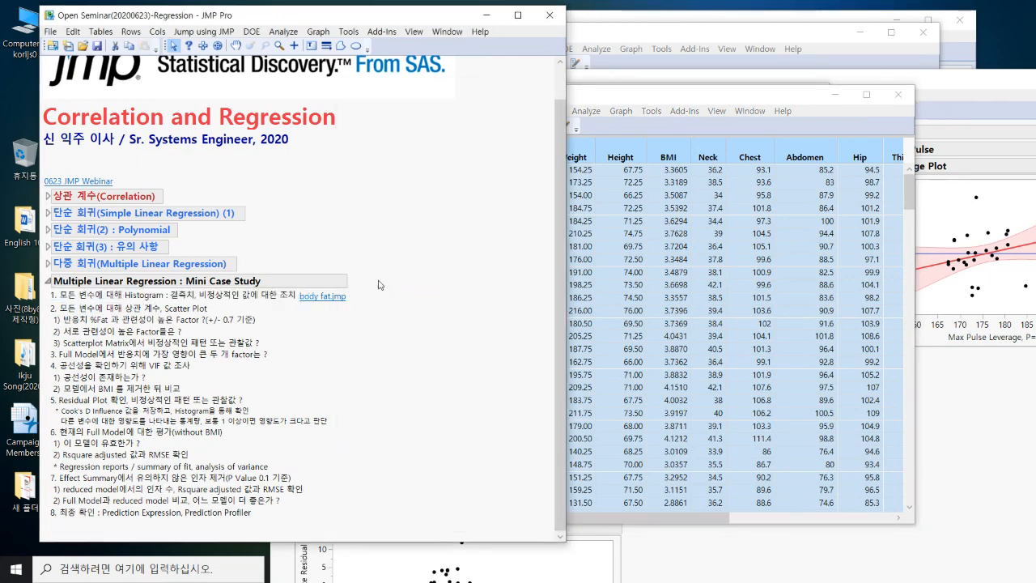
{"action": "mouse_move", "coordinate": [378, 281]}
{"action": "left_mouse_down"}
{"action": "mouse_move", "coordinate": [413, 479]}
{"action": "mouse_move", "coordinate": [390, 512]}
{"action": "left_mouse_up"}
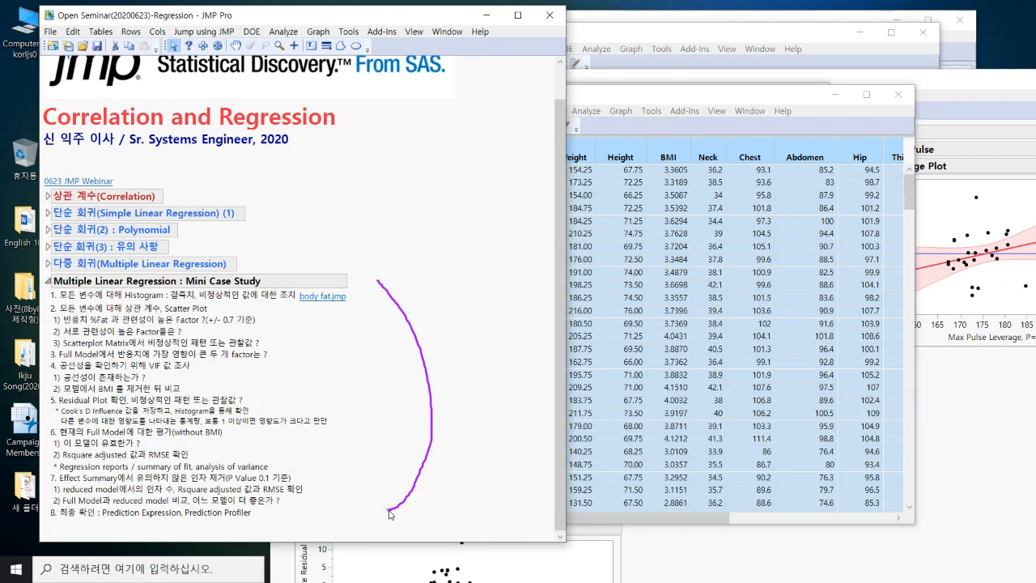
{"action": "key", "text": "Escape"}
{"action": "left_click", "coordinate": [165, 296]}
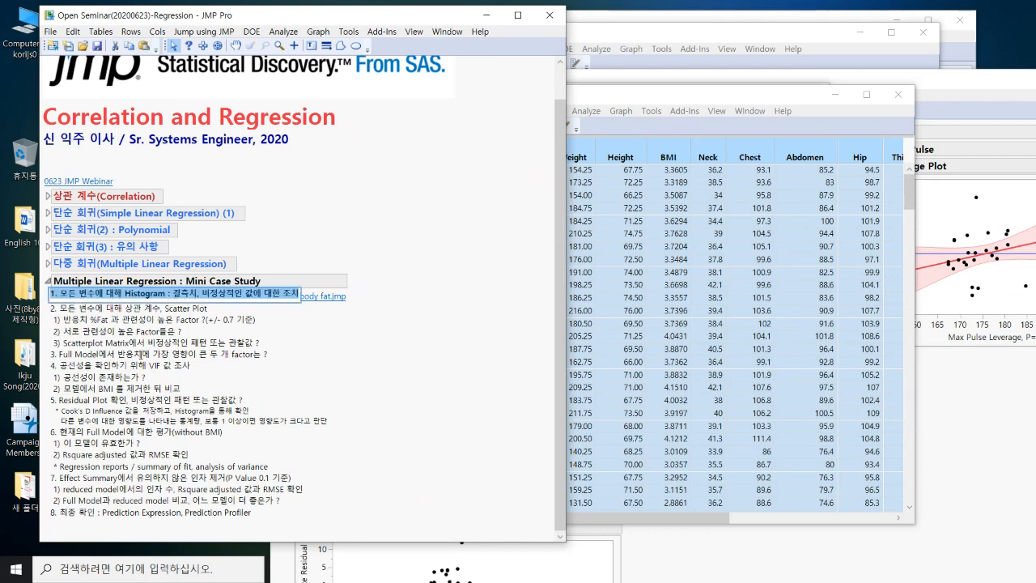
{"action": "left_click", "coordinate": [145, 364]}
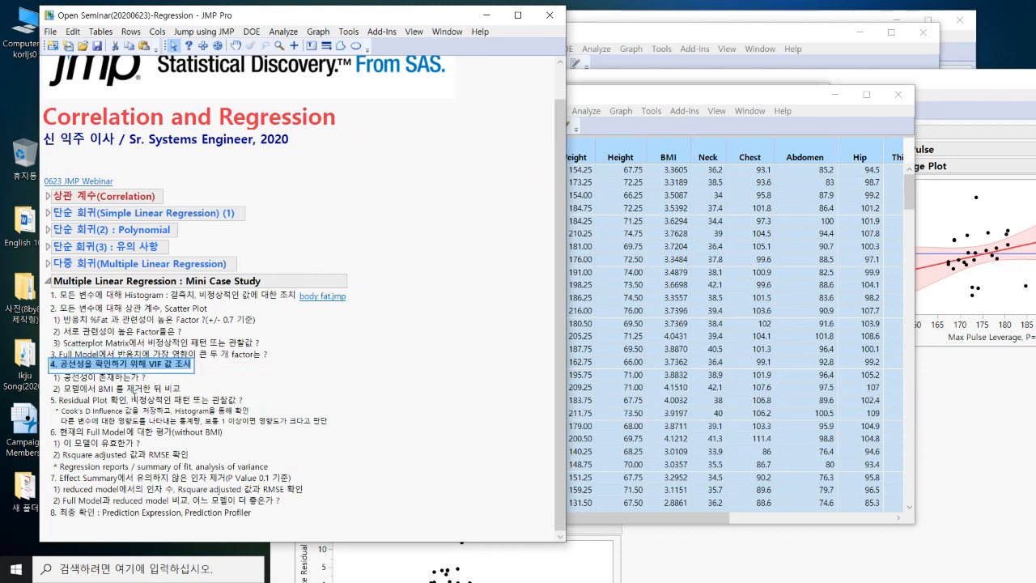
{"action": "left_click", "coordinate": [138, 398]}
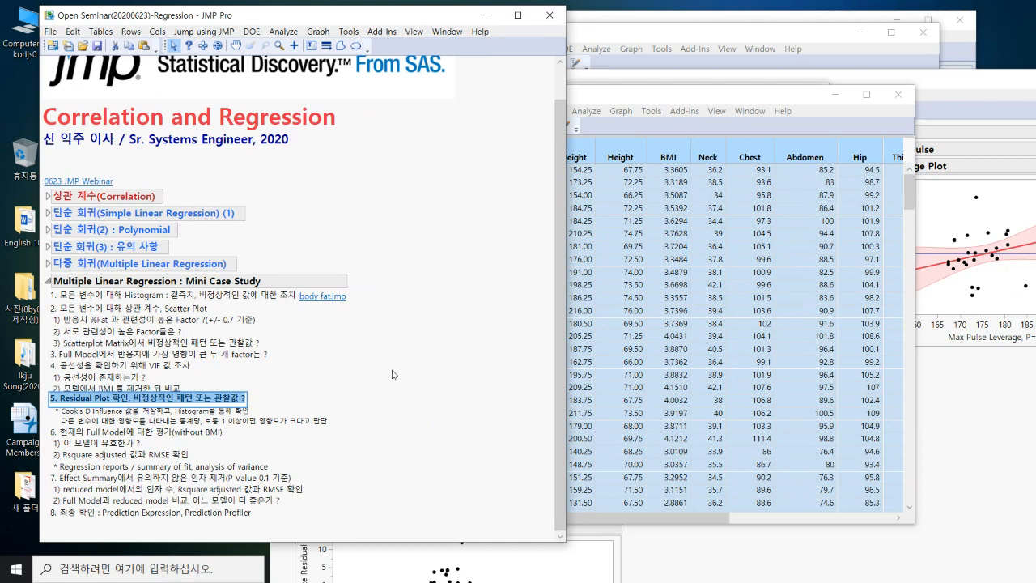
{"action": "left_click", "coordinate": [389, 276]}
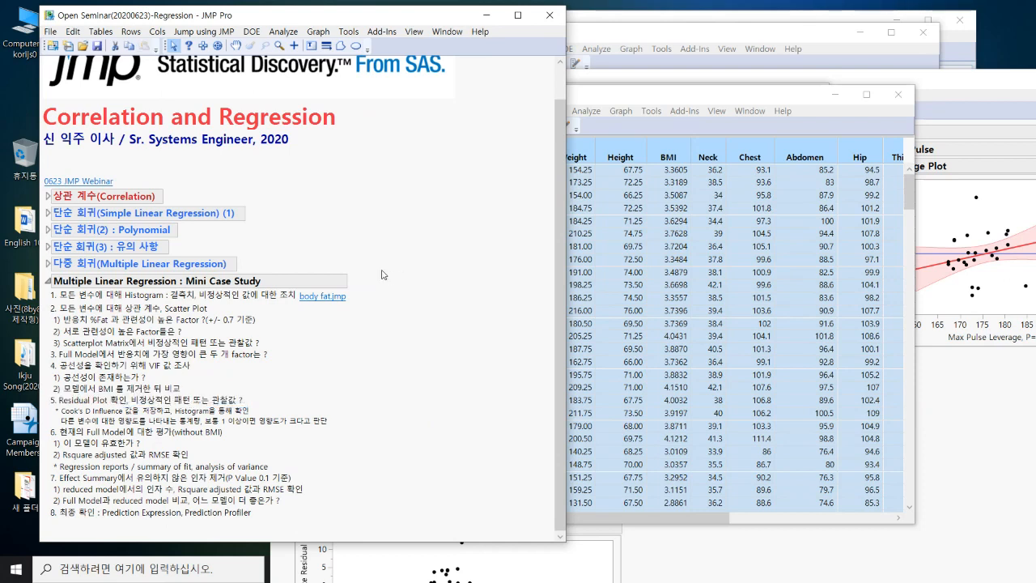
Collapse the Mini Case Study section and point out the Multiple Linear Regression topic and the Fit Model command
{"action": "left_click", "coordinate": [48, 281]}
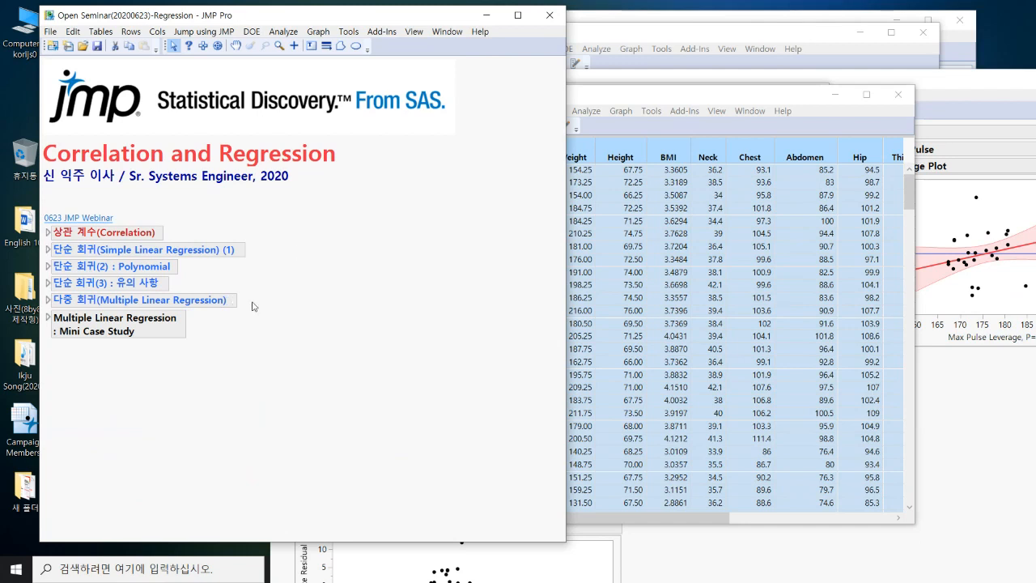
{"action": "mouse_move", "coordinate": [275, 312]}
{"action": "left_mouse_down"}
{"action": "mouse_move", "coordinate": [217, 318]}
{"action": "mouse_move", "coordinate": [158, 287]}
{"action": "mouse_move", "coordinate": [263, 319]}
{"action": "left_mouse_up"}
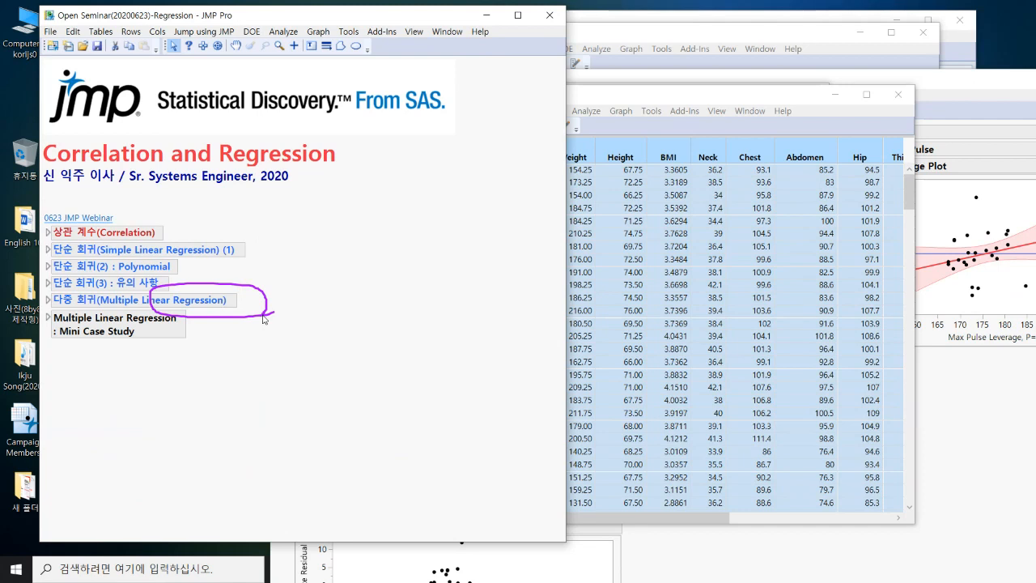
{"action": "left_click", "coordinate": [284, 31]}
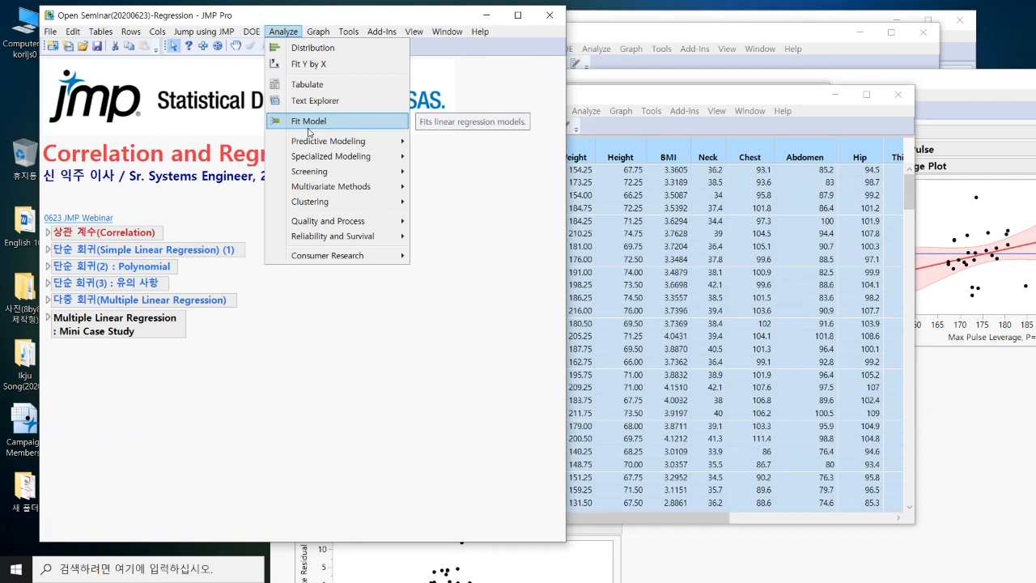
{"action": "left_click", "coordinate": [285, 348]}
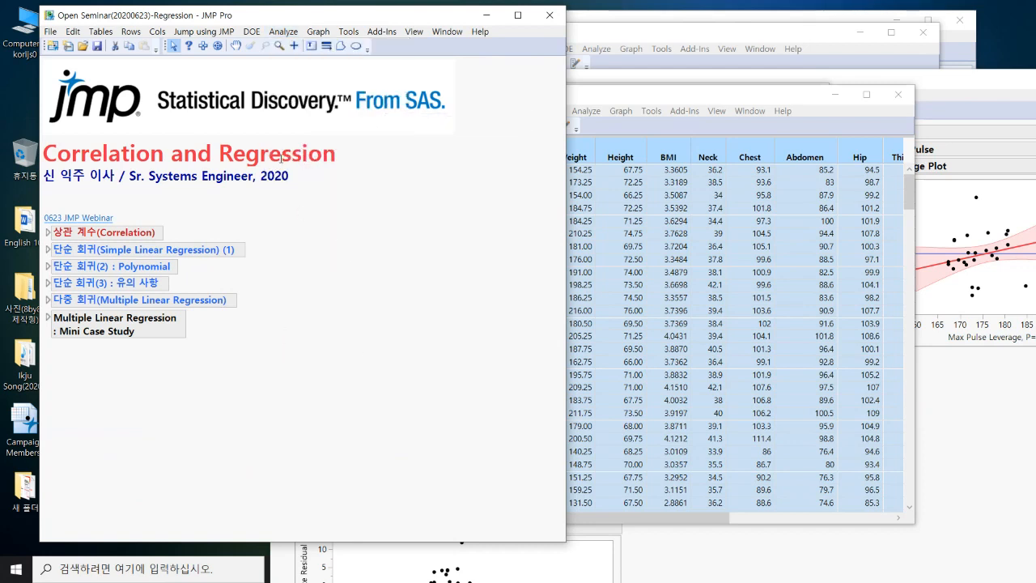
{"action": "mouse_move", "coordinate": [239, 214]}
{"action": "left_mouse_down"}
{"action": "mouse_move", "coordinate": [290, 255]}
{"action": "mouse_move", "coordinate": [153, 214]}
{"action": "mouse_move", "coordinate": [268, 281]}
{"action": "left_mouse_up"}
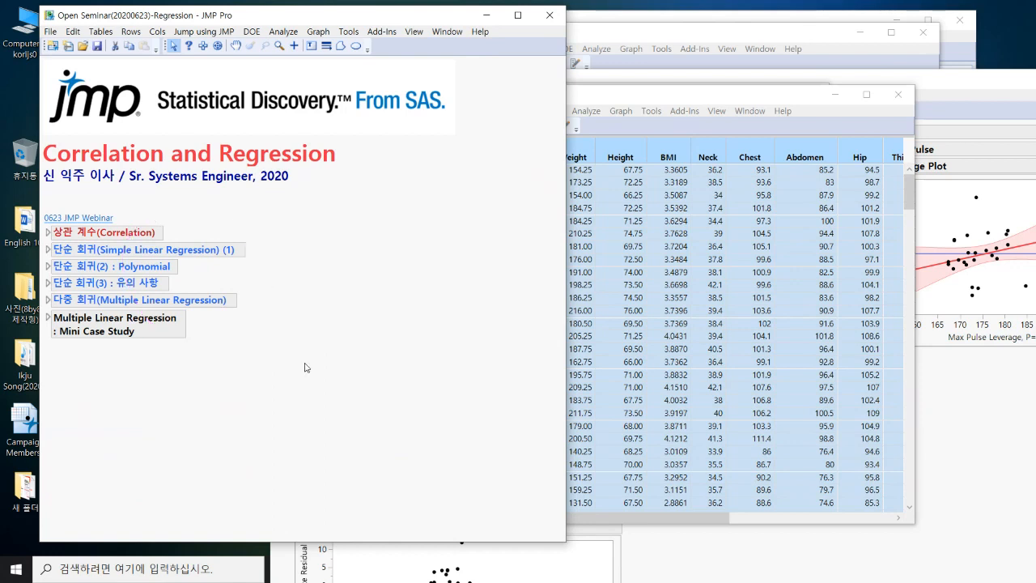